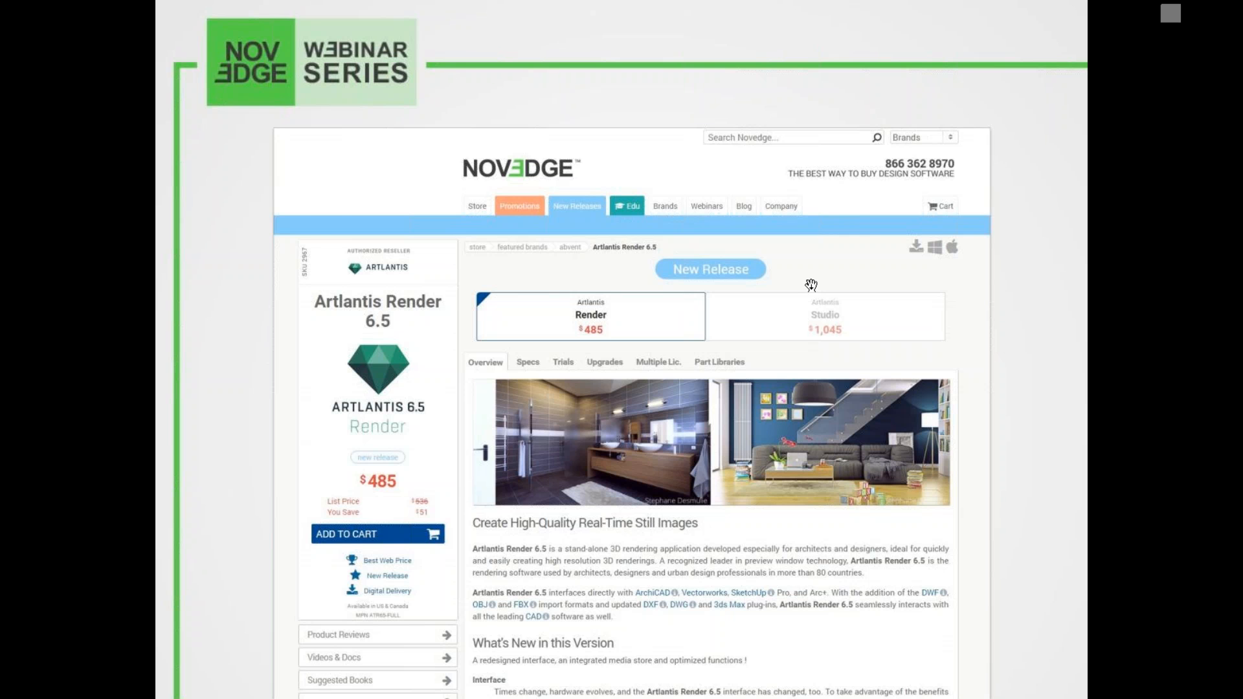
Advance the webinar slides past the blog and Facebook links to the V-Ray 3.0 webinar announcement
click(814, 284)
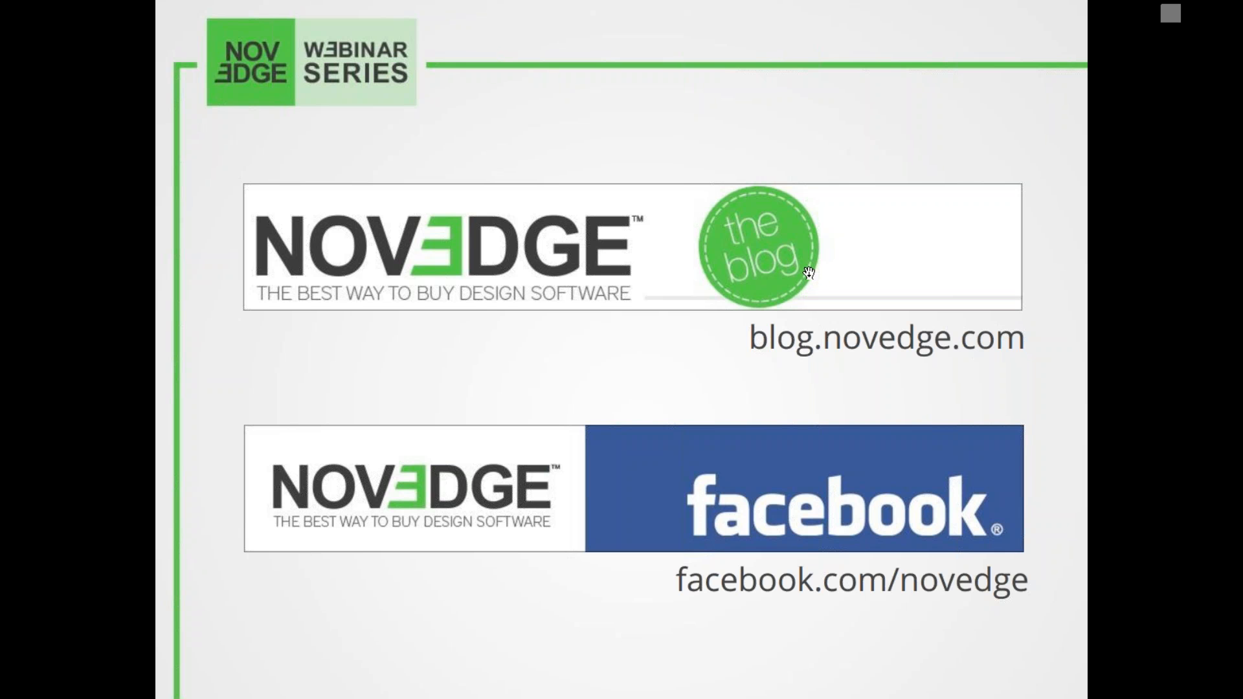
key(Right)
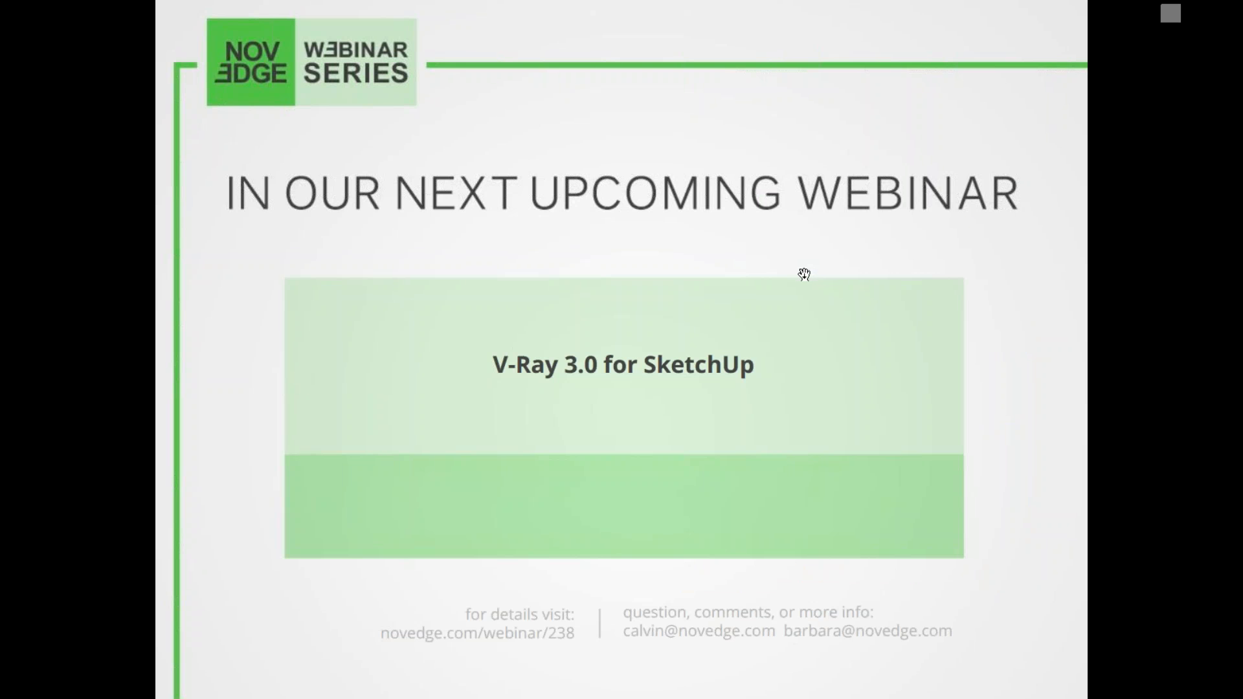
Advance the webinar slides to the 'Missed something?' slide
key(Right)
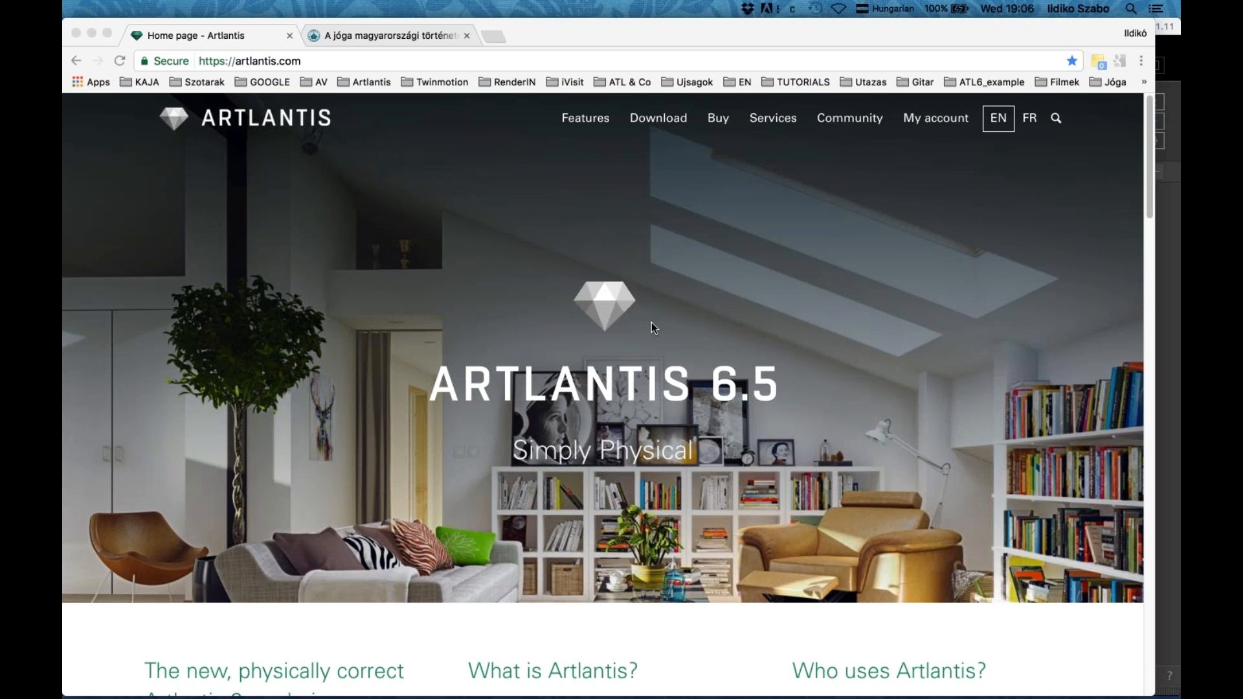
Switch from Chrome to Artlantis Studio using the Cmd+Tab app switcher
key(super+Tab)
key(super+Tab)
key(super+Tab)
key(super+Tab)
key(super+Tab)
key(super+Tab)
key(super+Tab)
key(super+Tab)
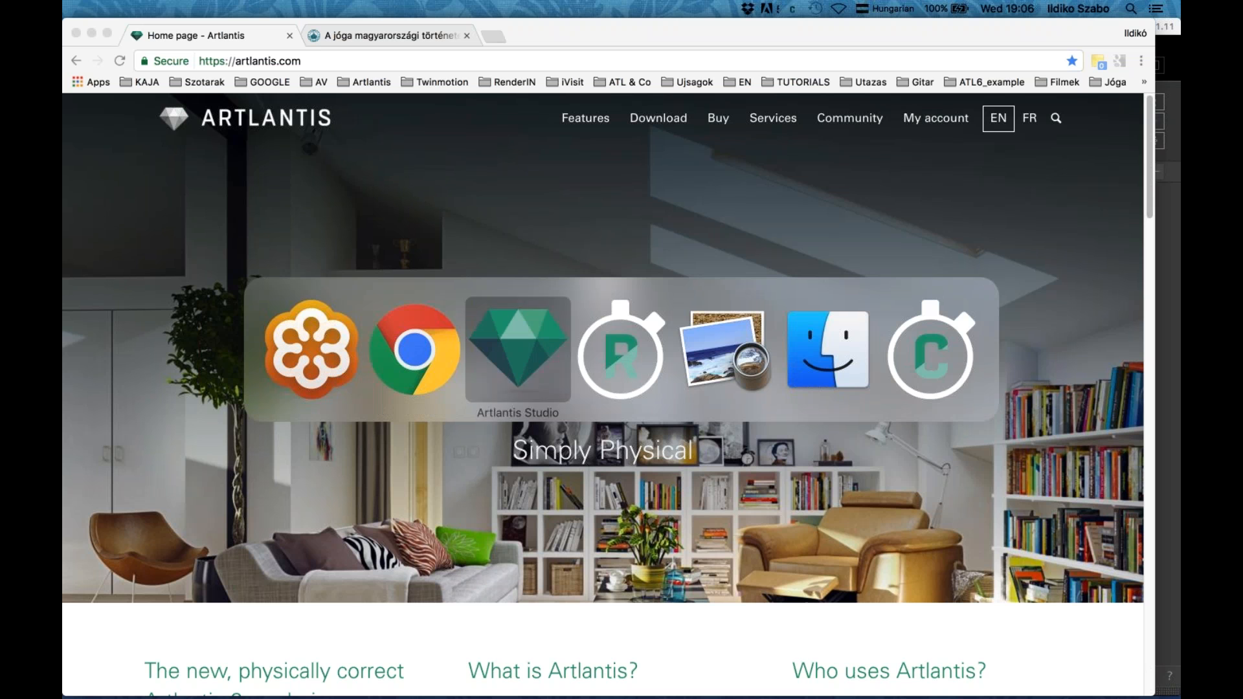
key(super+Tab)
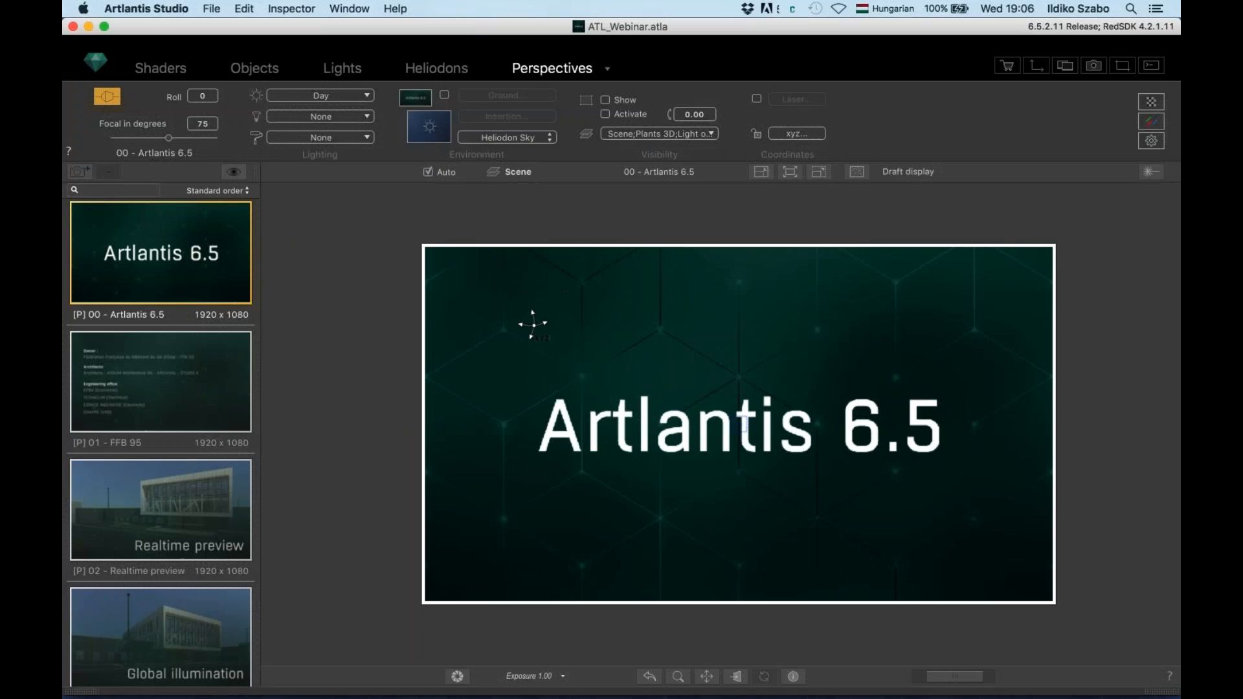
Display the 01 - FFB 95 credits perspective, then the 02 - Realtime preview perspective
click(208, 379)
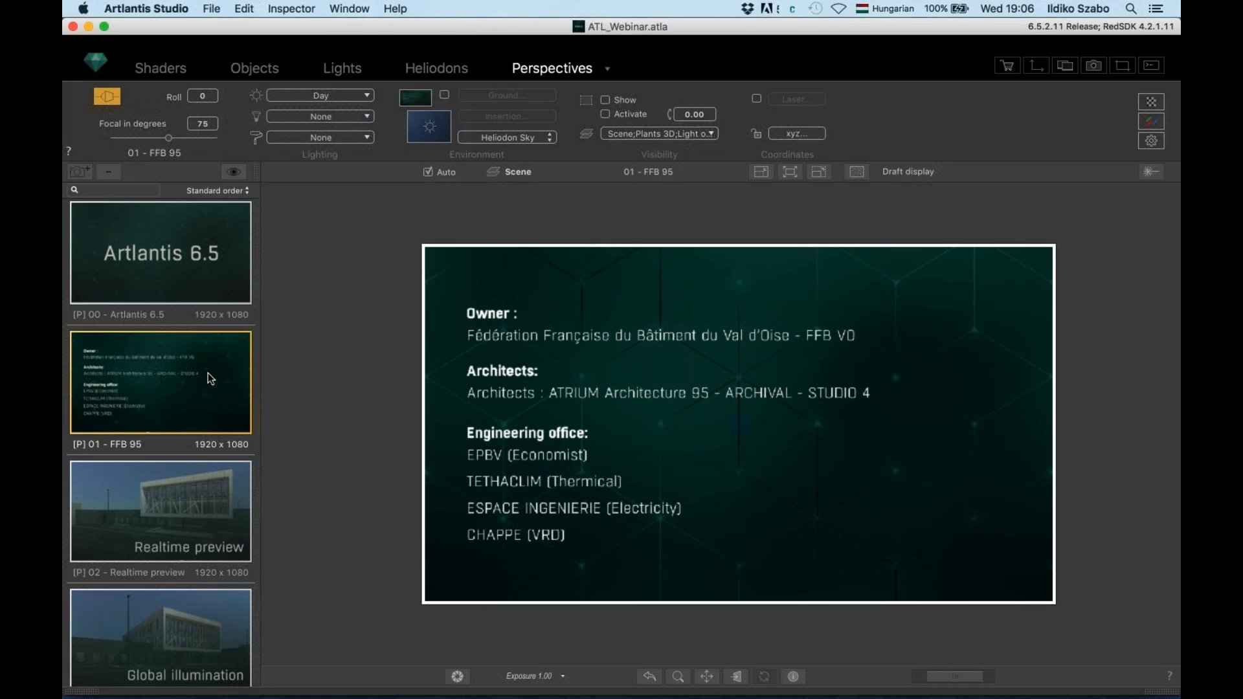
click(194, 501)
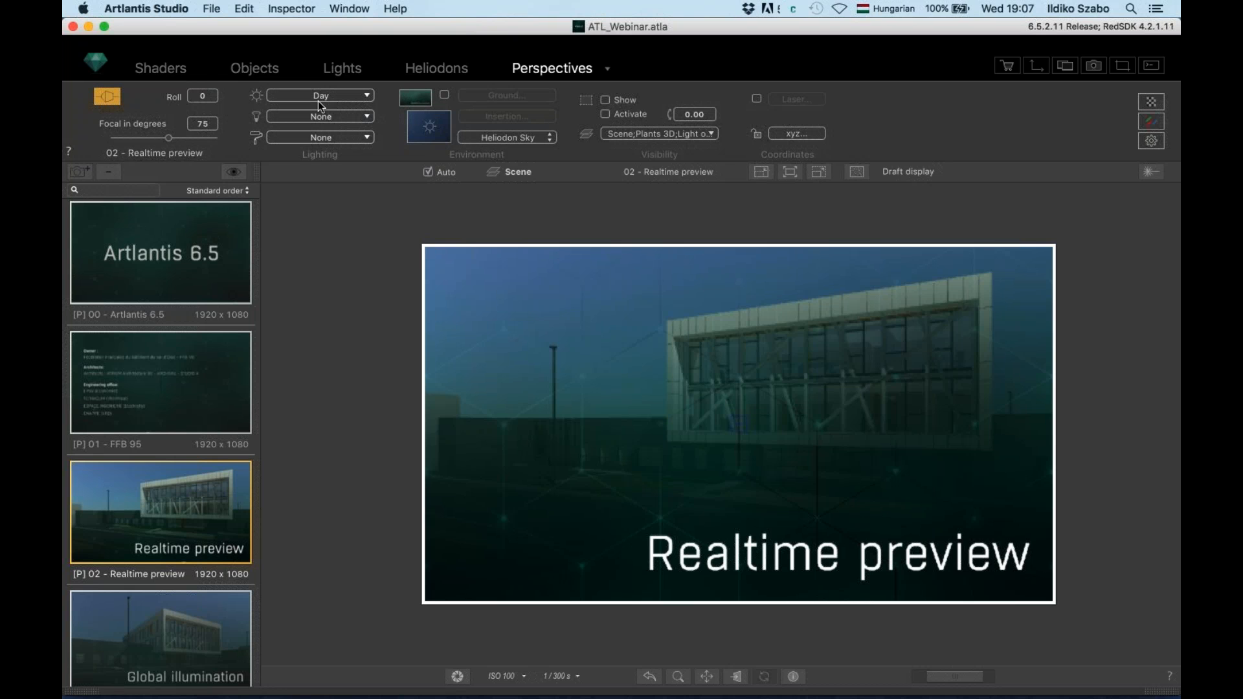
click(166, 71)
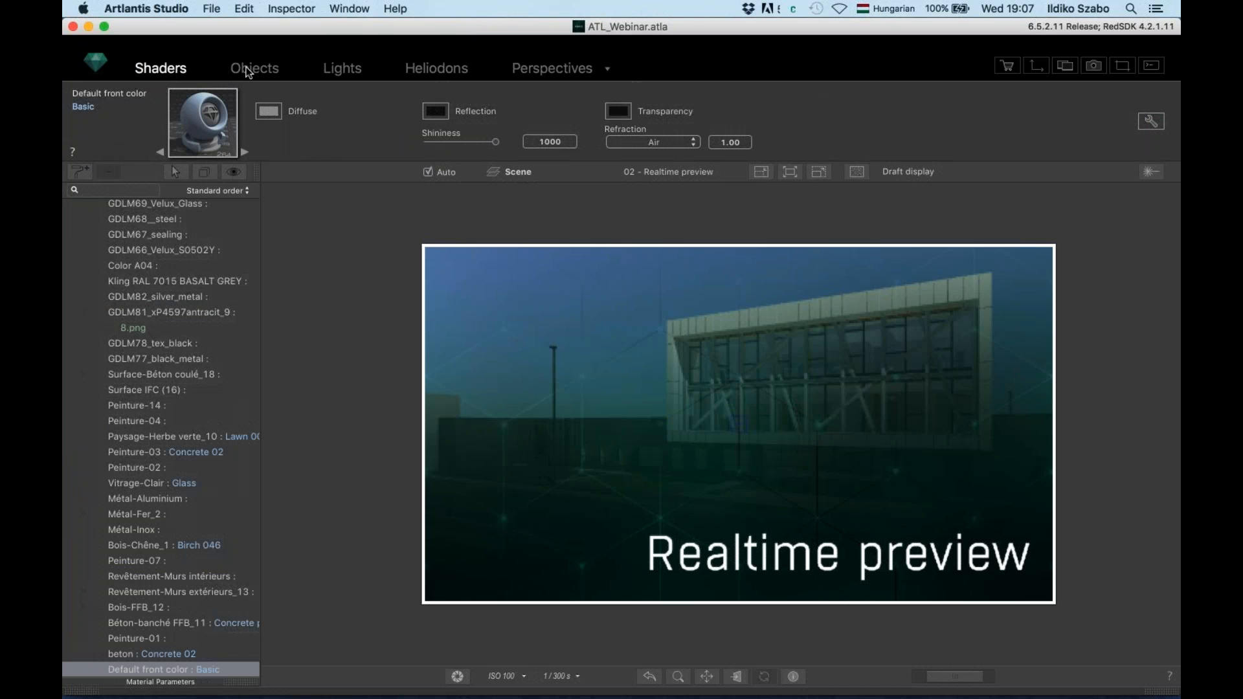
click(259, 69)
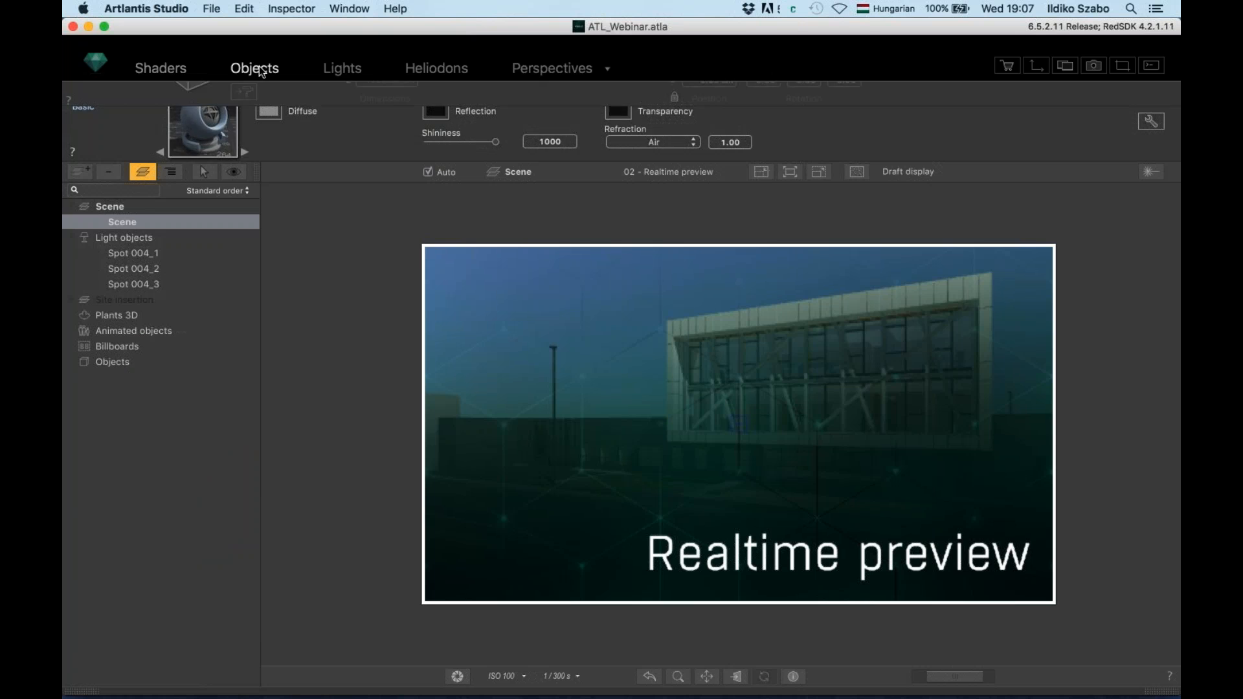
click(349, 71)
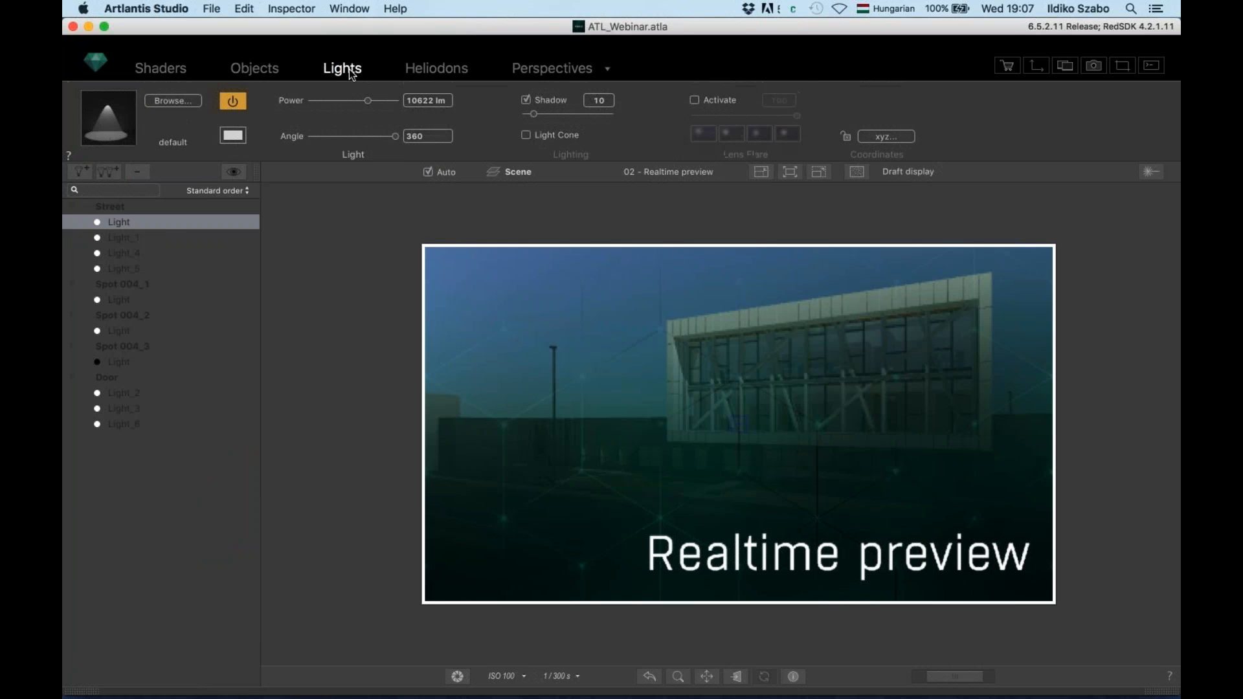
click(449, 69)
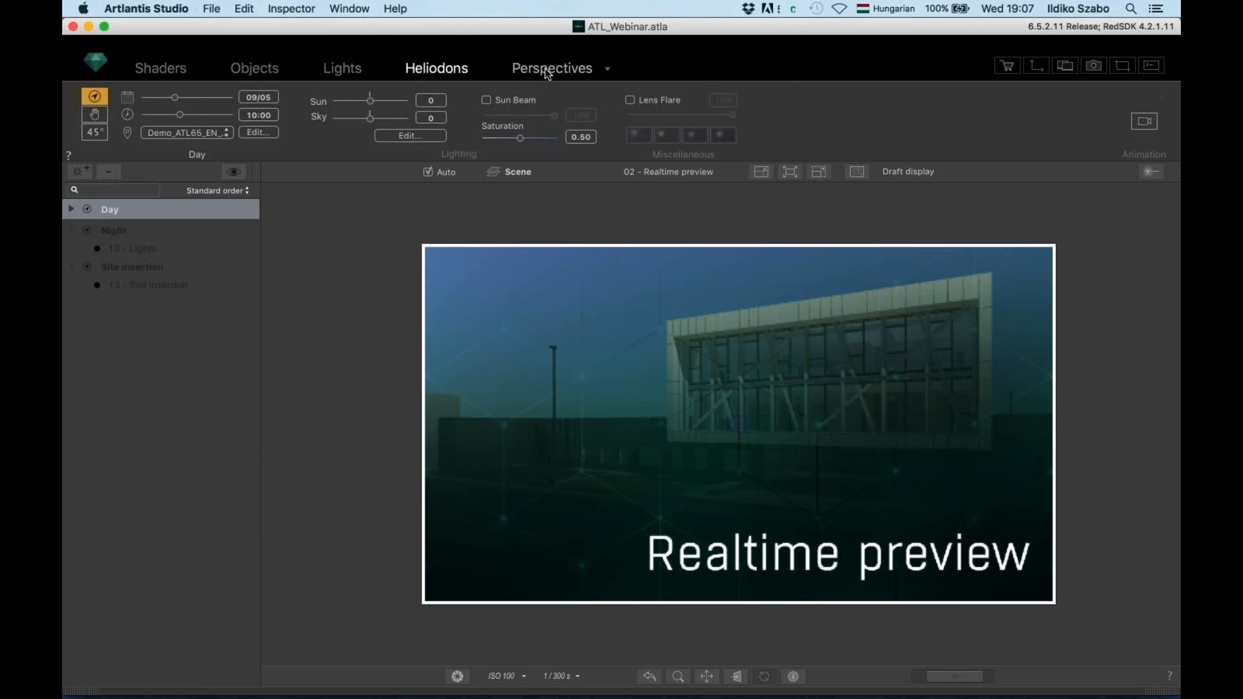
click(547, 73)
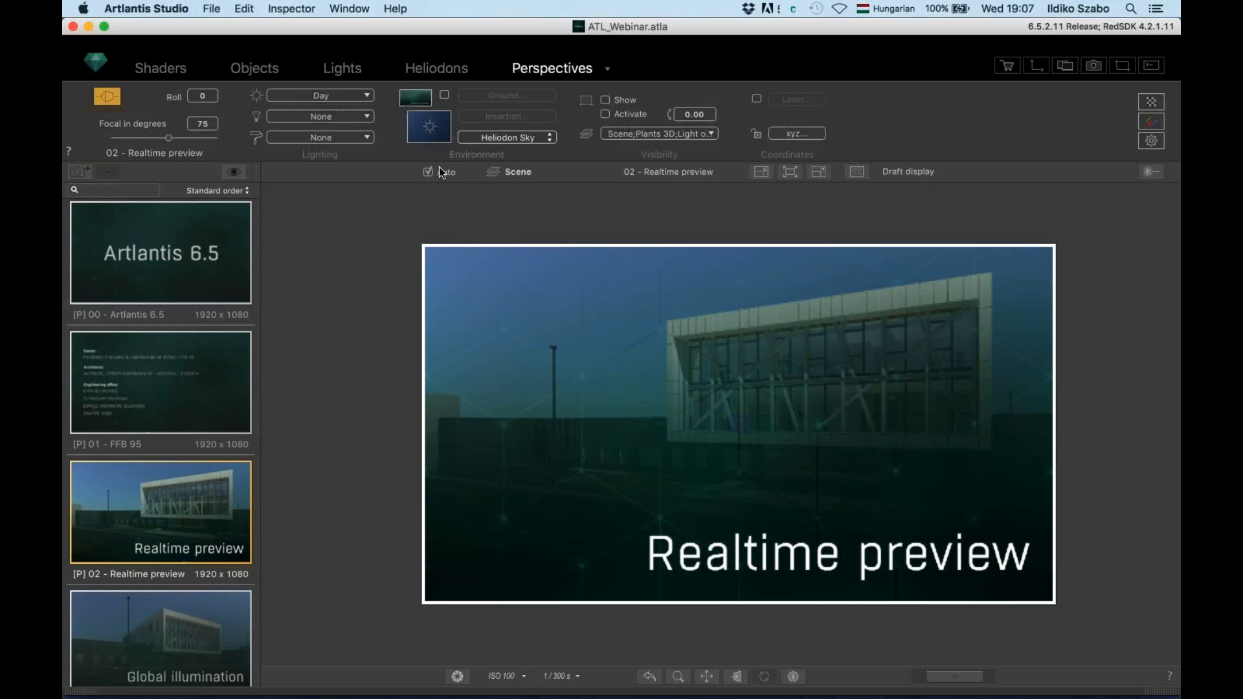
Orbit the 02 - Realtime preview camera closer around the building until the left facade shows
scroll(177, 384, down, 4)
scroll(177, 373, up, 4)
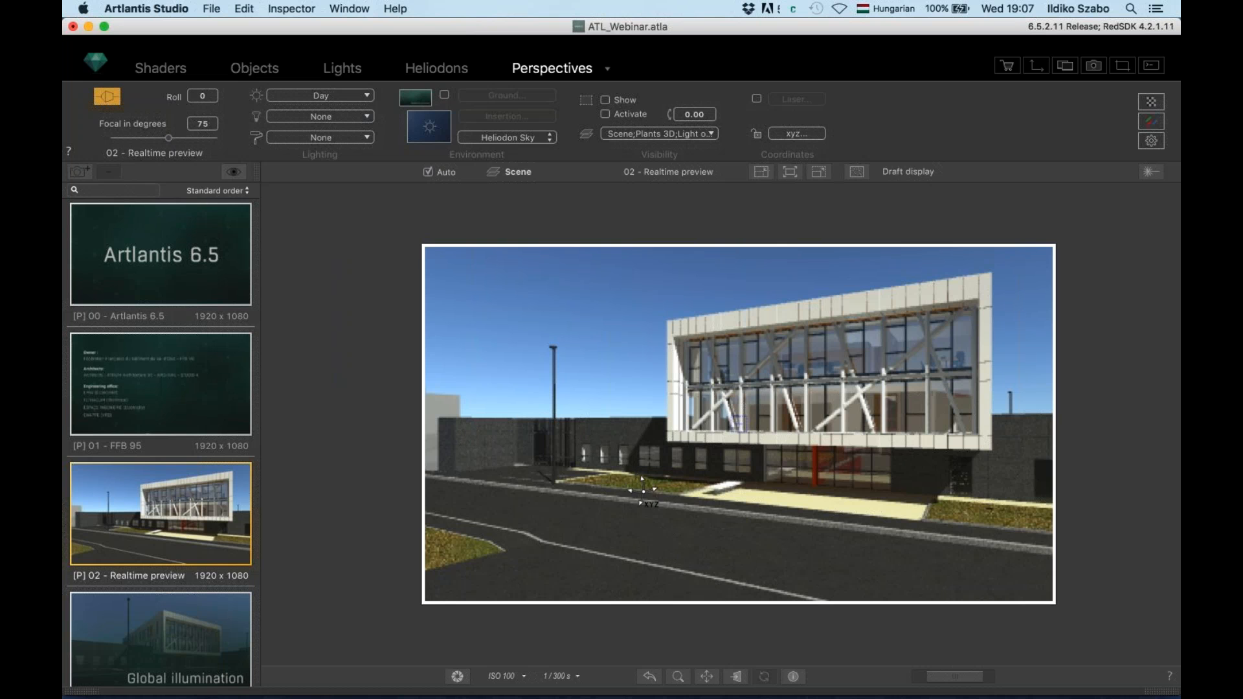
mouse_move(649, 494)
mouse_down()
mouse_move(831, 511)
mouse_move(768, 508)
mouse_up()
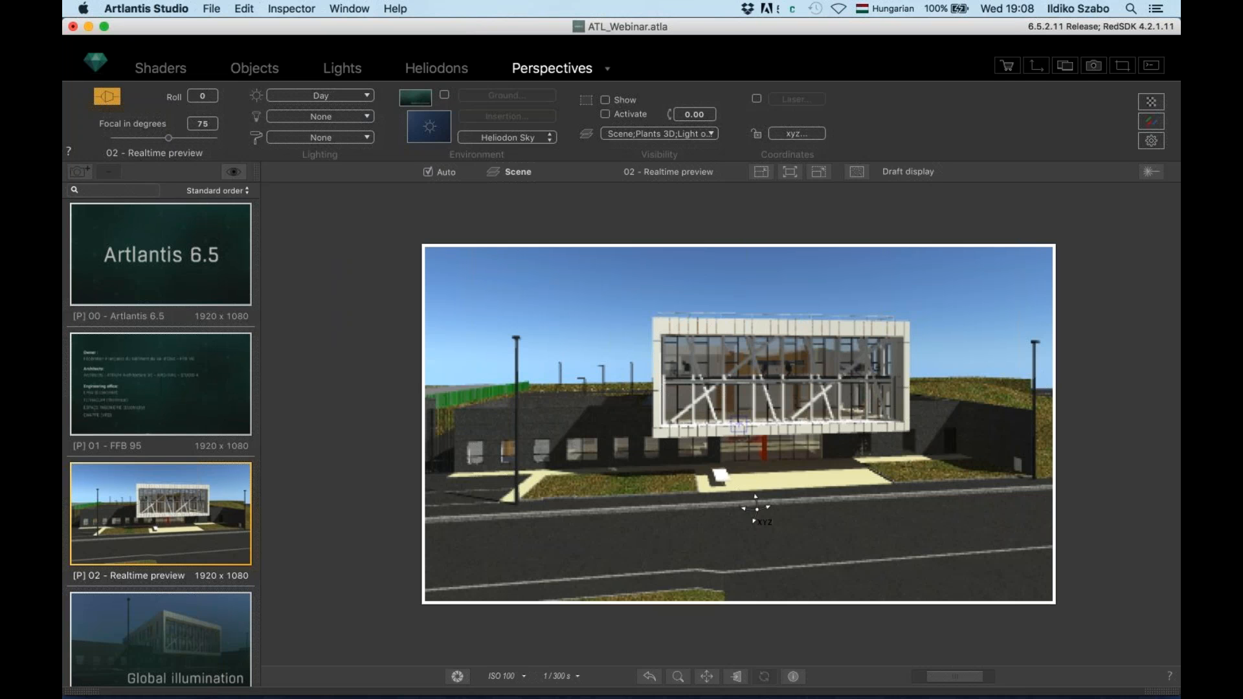
mouse_move(758, 500)
mouse_down()
mouse_move(761, 482)
mouse_move(783, 480)
mouse_up()
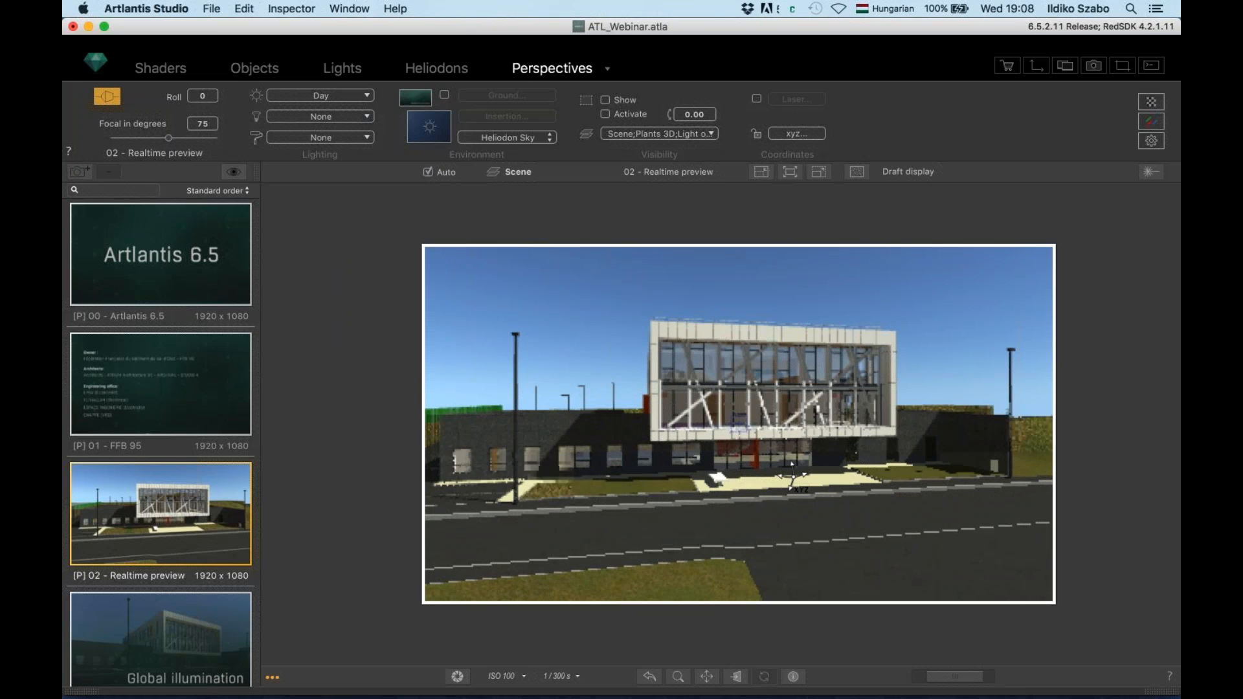
mouse_move(794, 470)
mouse_down()
mouse_move(776, 382)
mouse_move(790, 377)
mouse_up()
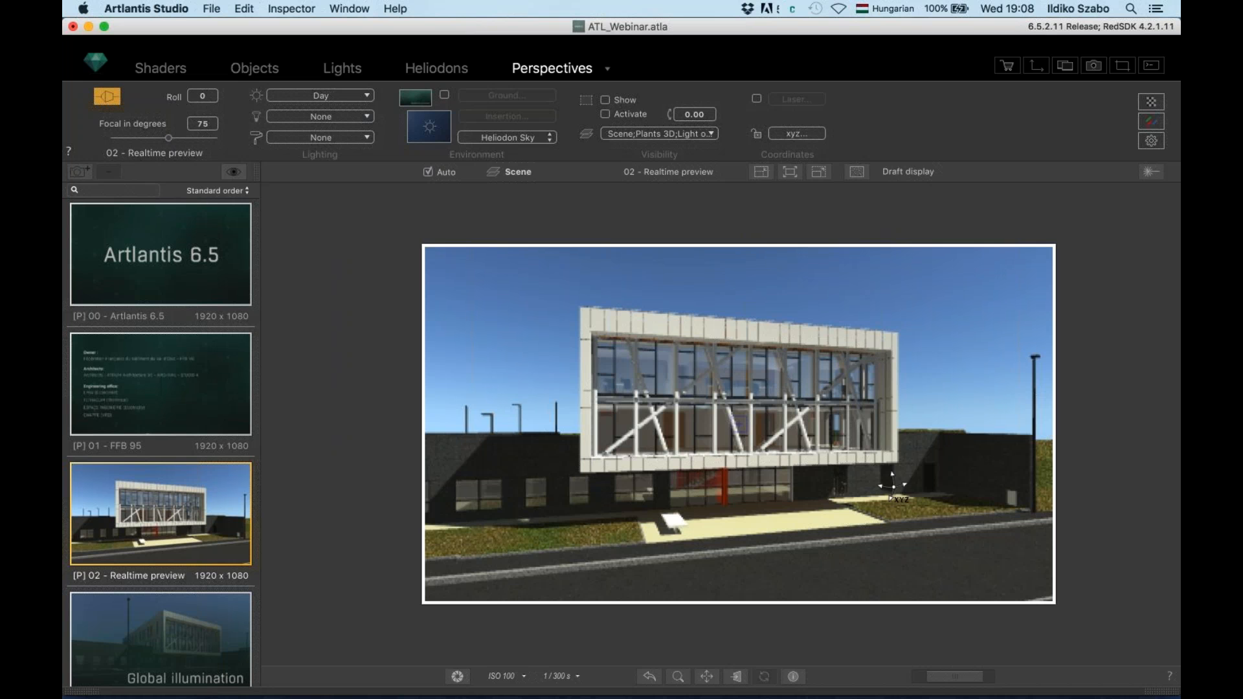
drag(680, 443, 794, 448)
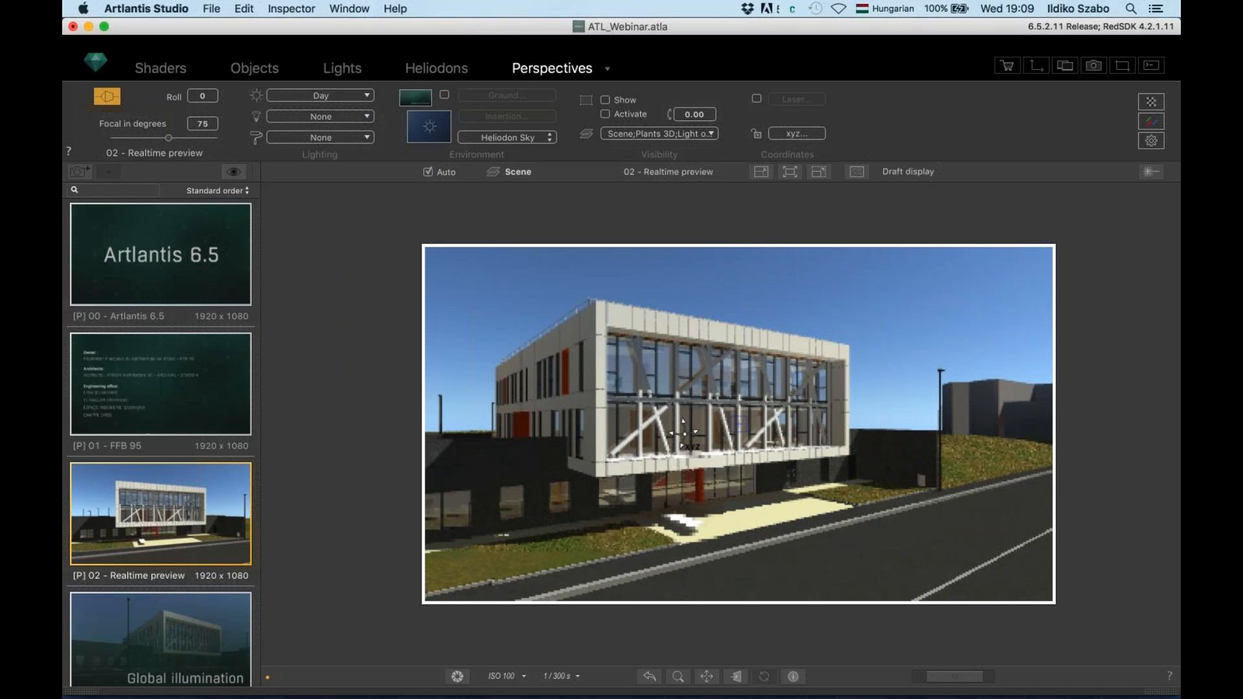
drag(679, 447, 740, 431)
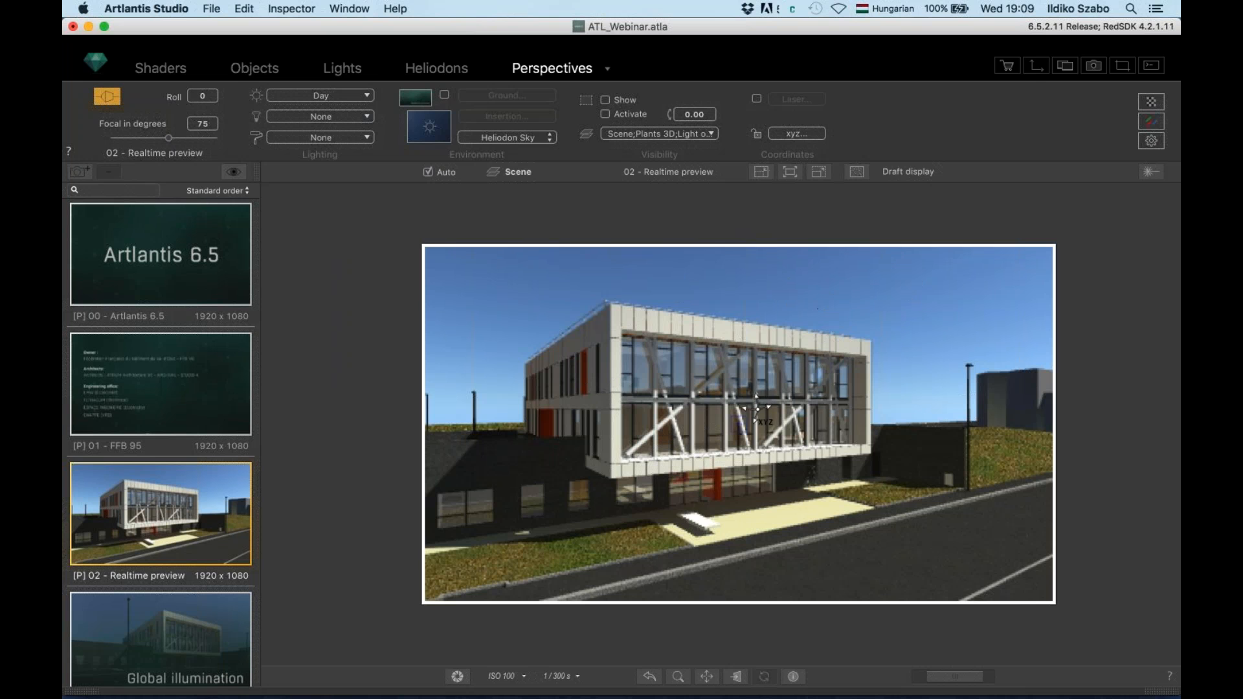
mouse_move(750, 406)
mouse_down()
mouse_move(687, 415)
mouse_move(757, 420)
mouse_up()
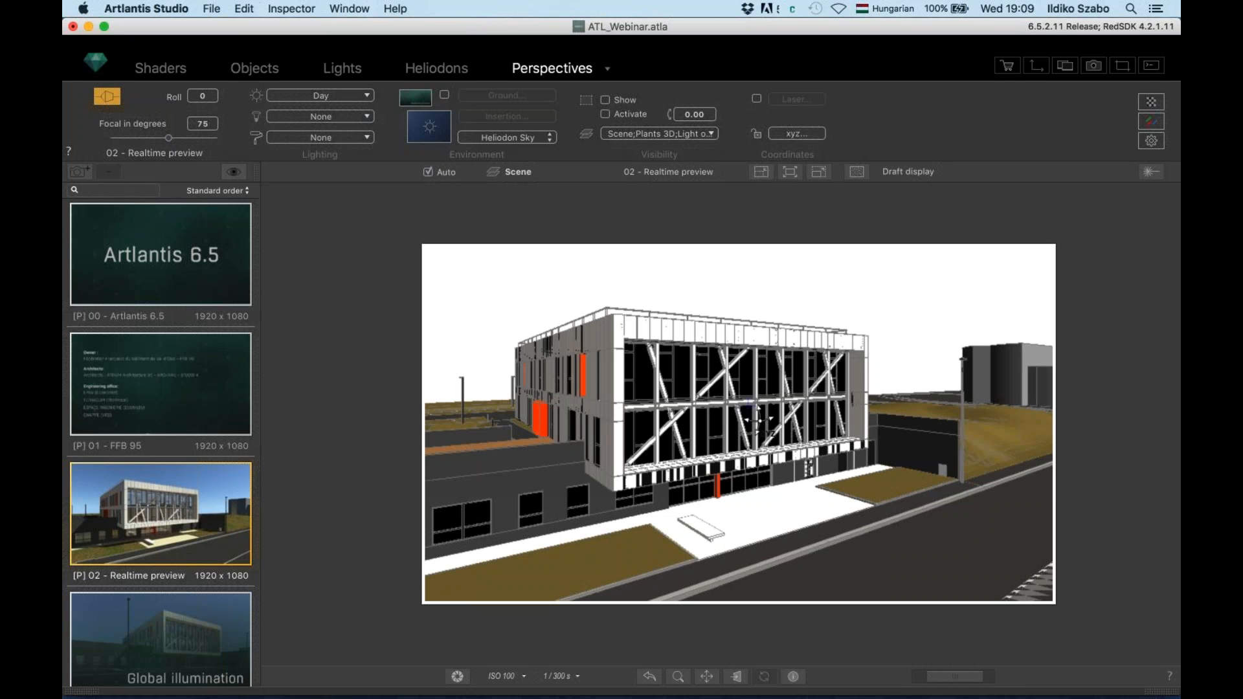
mouse_move(757, 421)
mouse_down()
mouse_move(783, 417)
mouse_move(729, 415)
mouse_move(774, 412)
mouse_up()
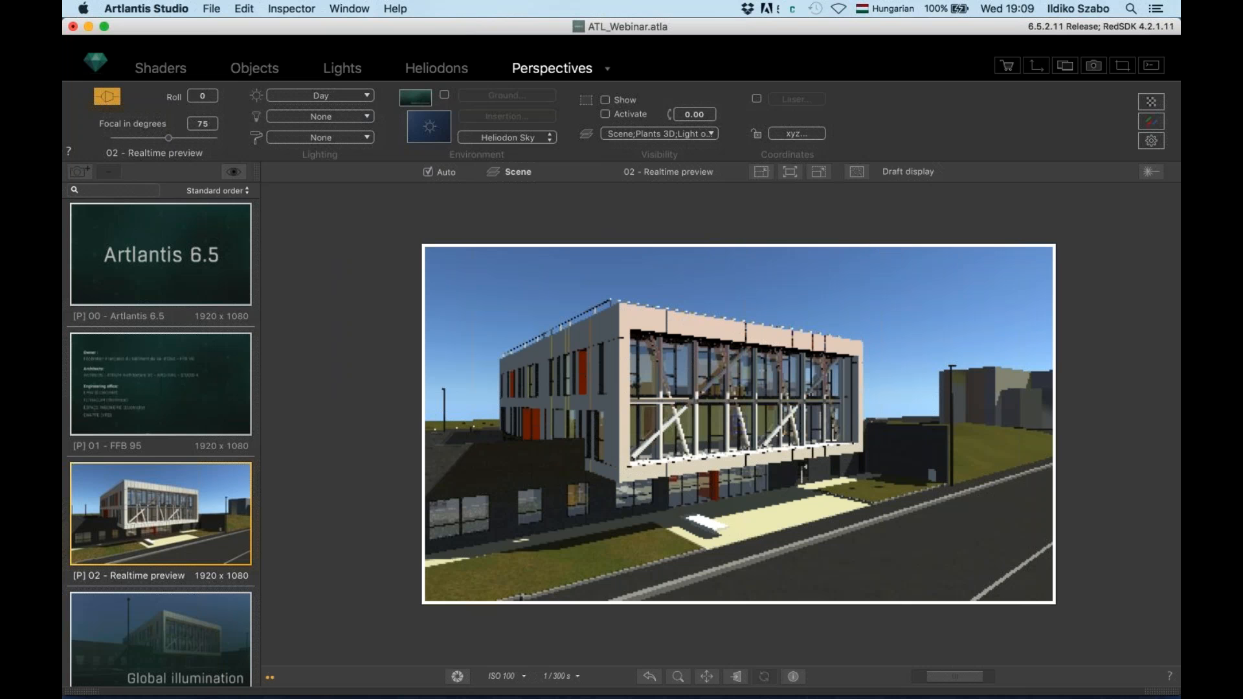
click(916, 172)
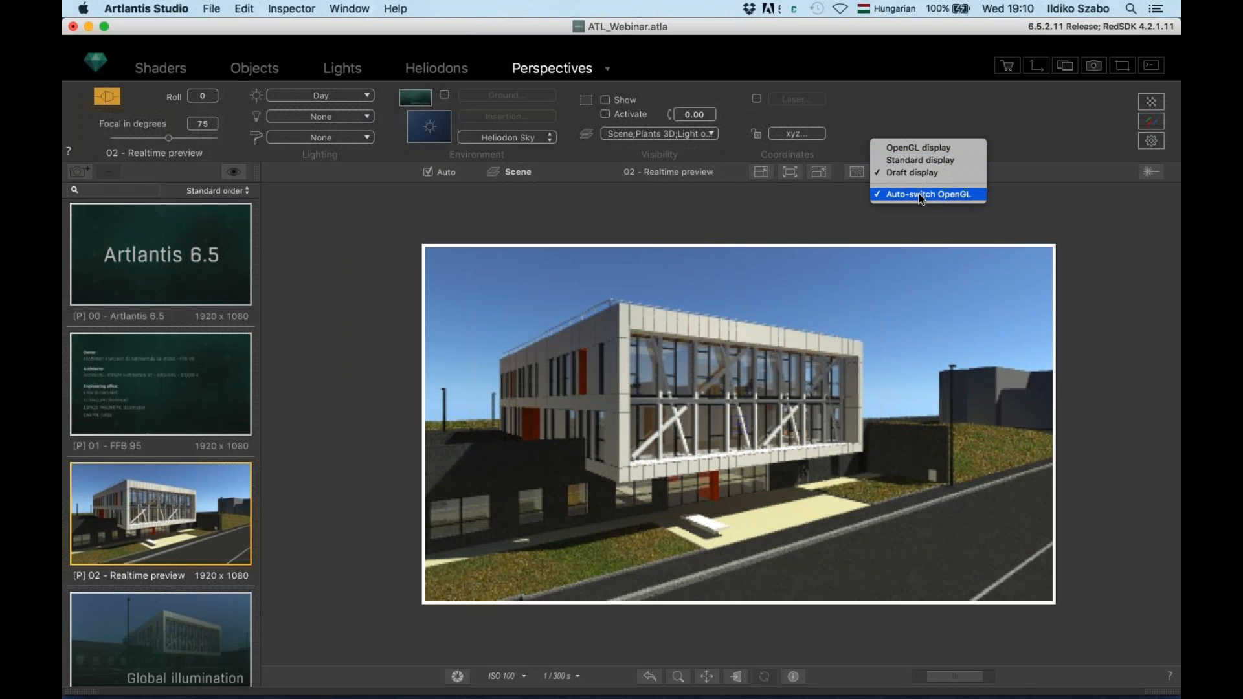
click(922, 159)
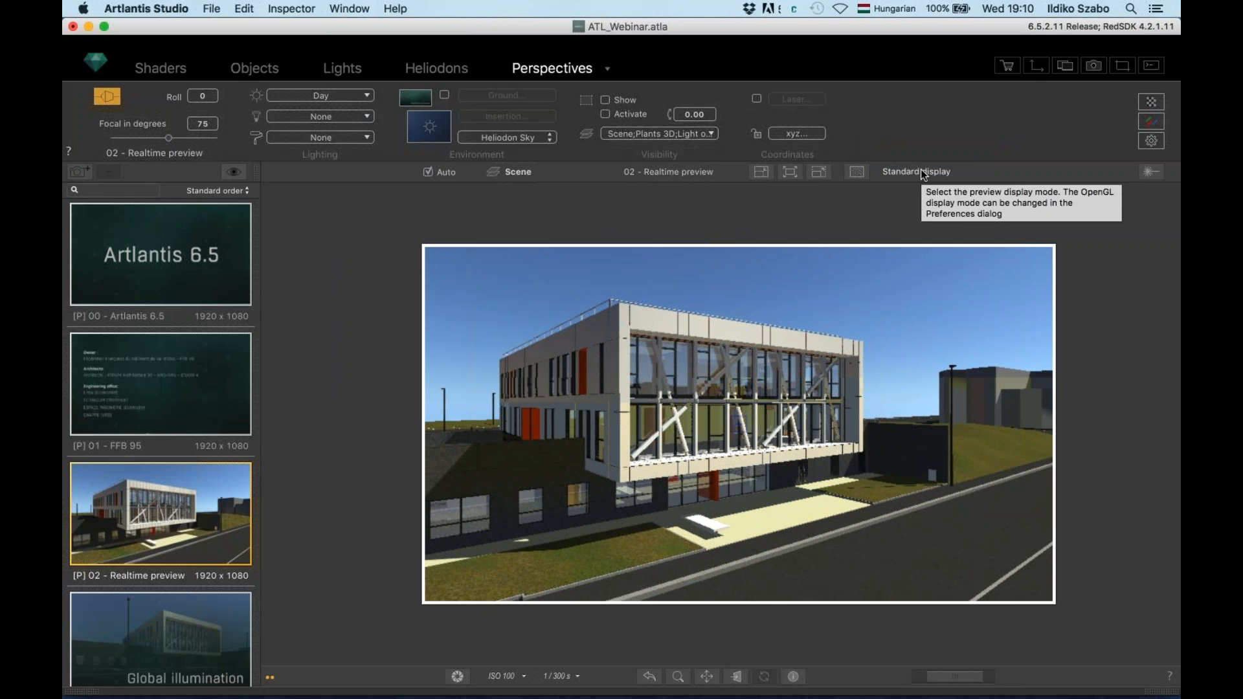
click(920, 169)
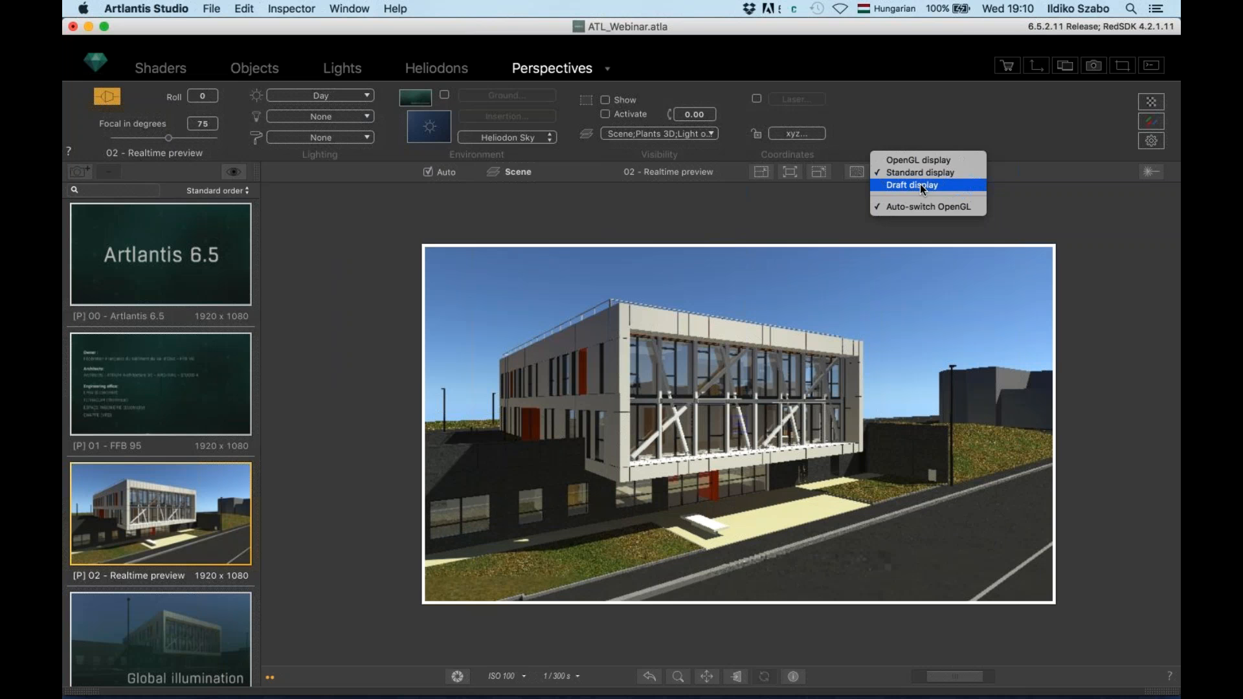
click(921, 186)
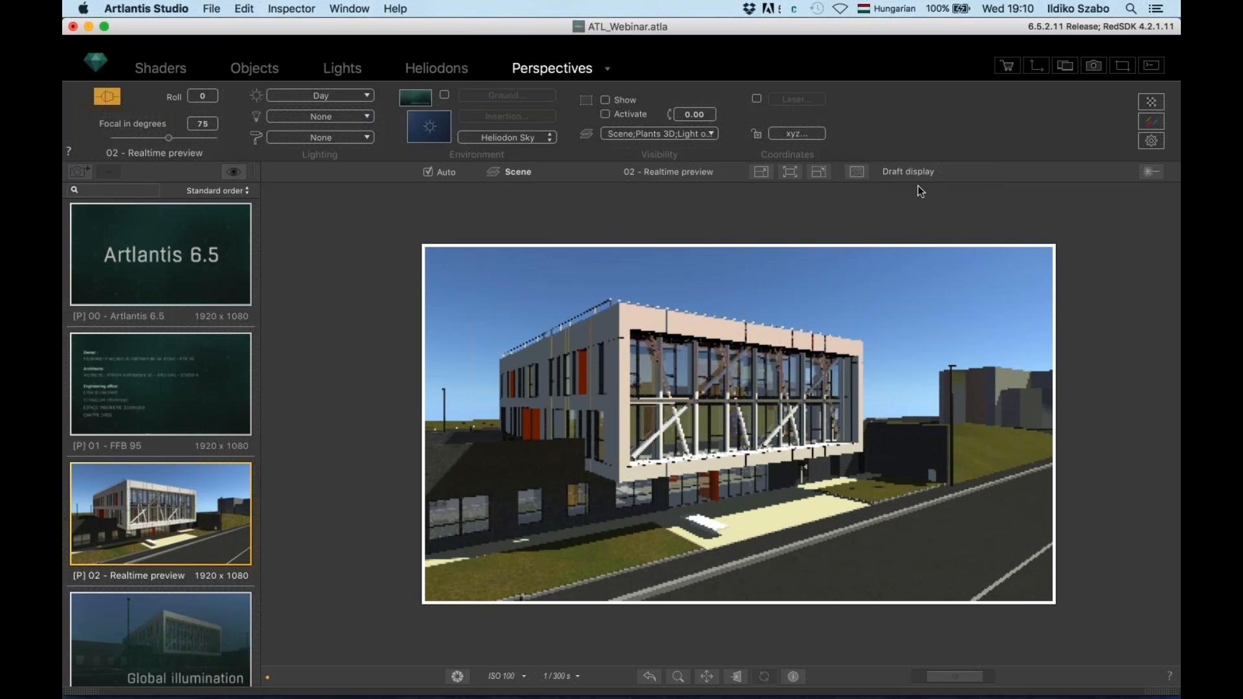
click(853, 176)
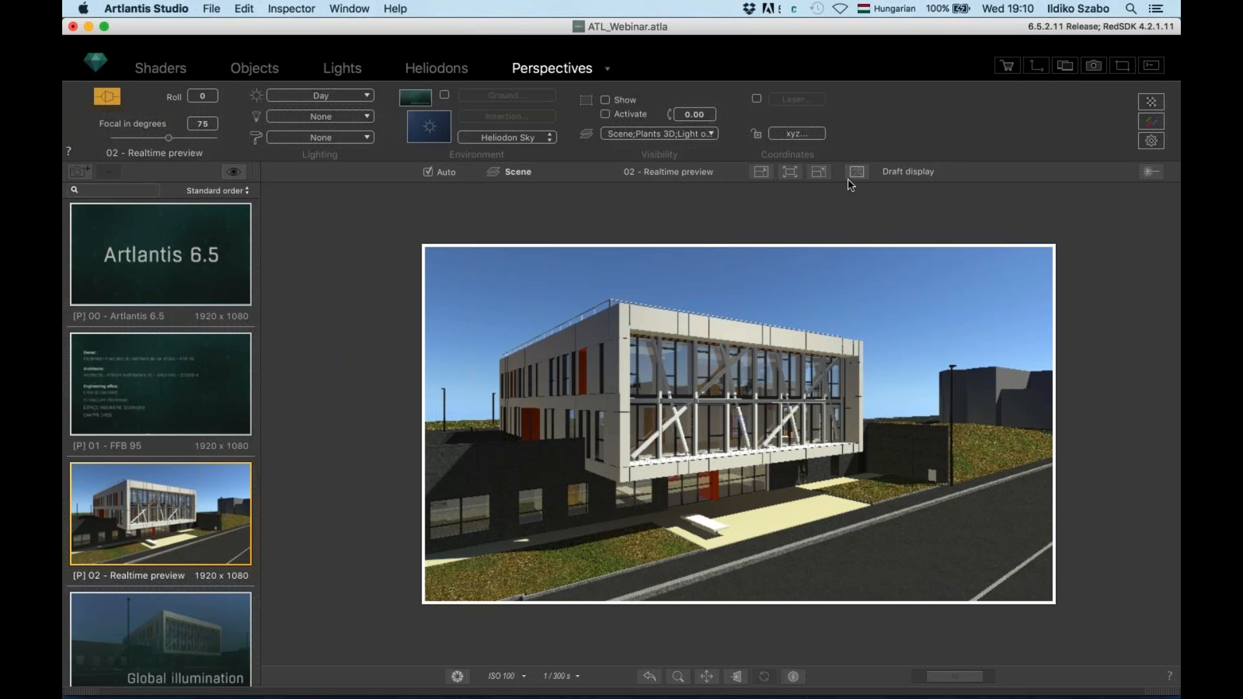
click(916, 169)
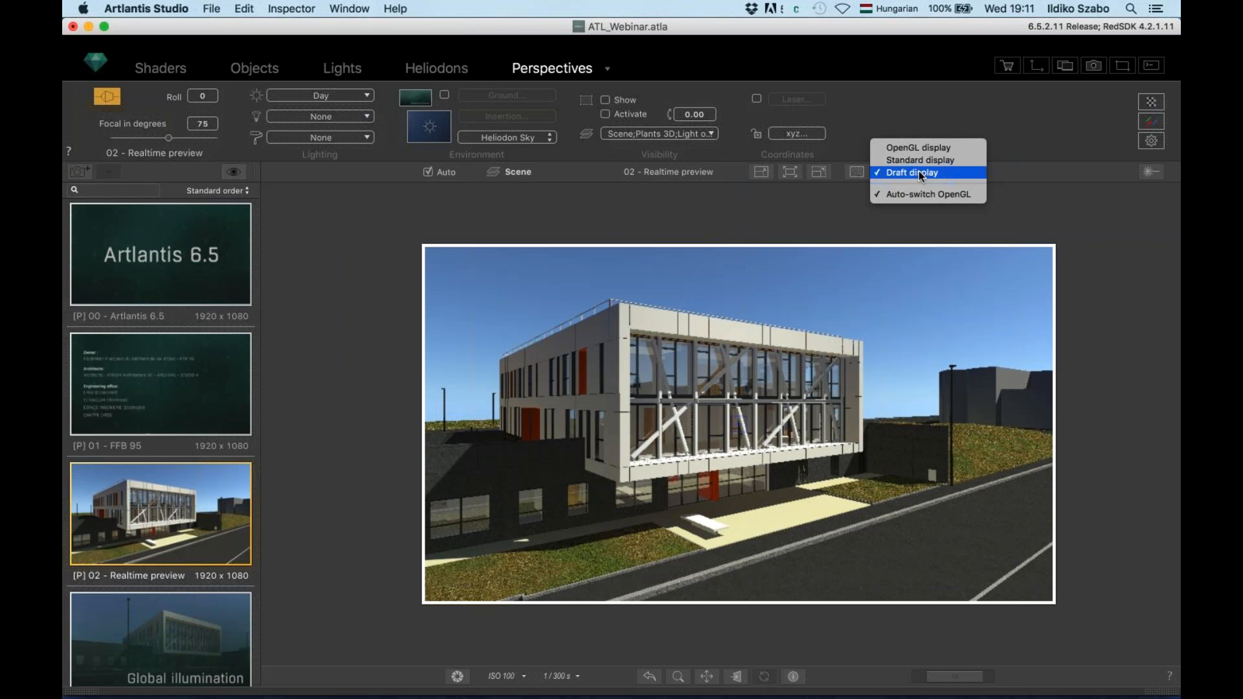
click(801, 216)
scroll(154, 484, down, 1)
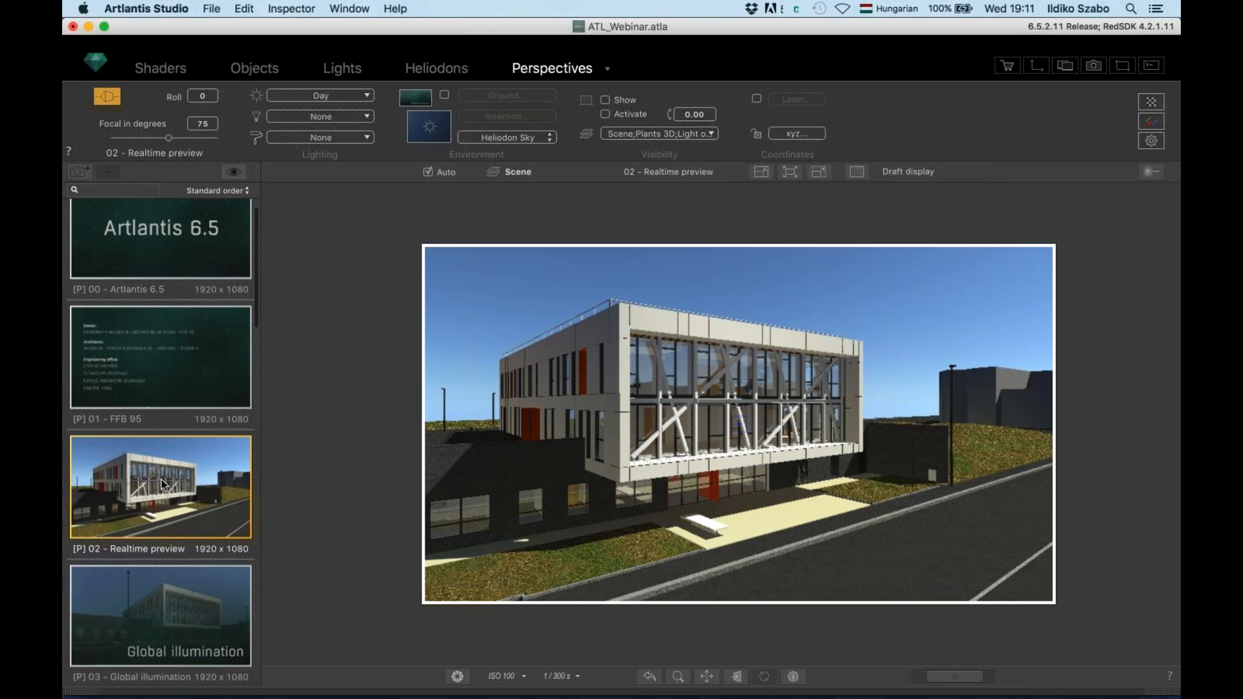
Display the [P] 03 - Global illumination perspective, a low street-level view of the building
click(190, 586)
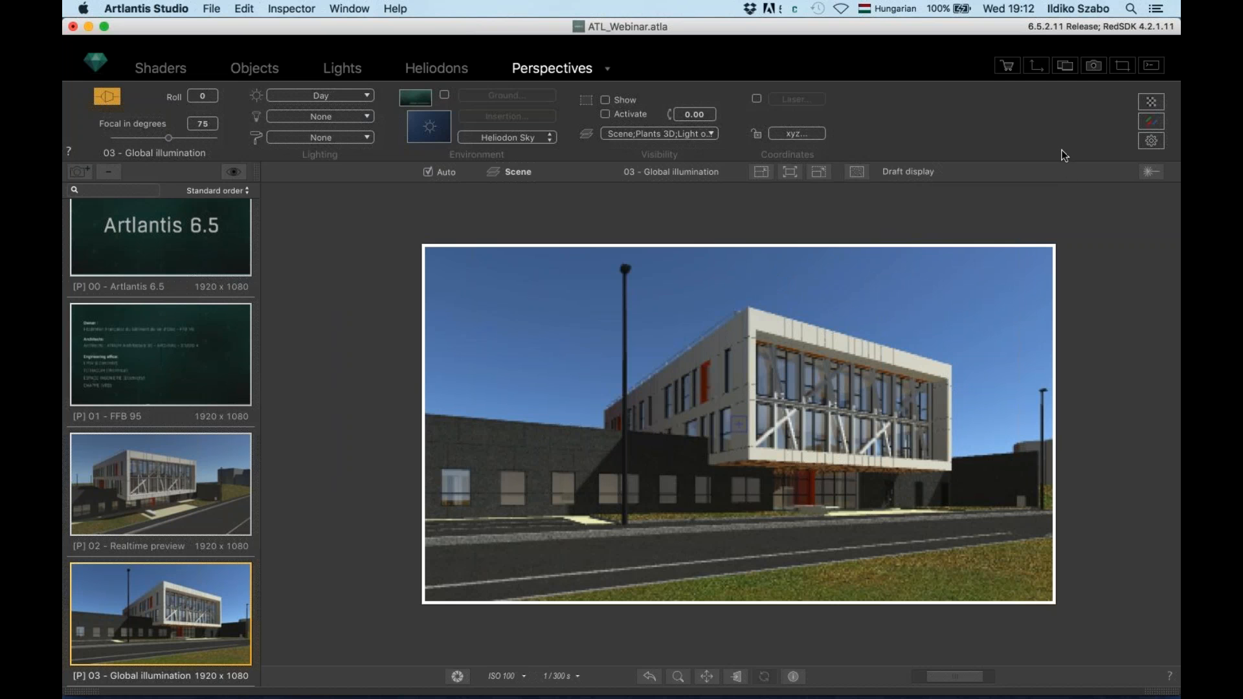
Open the Rendering Parameters for 03 - Global illumination (Physical Engine, 1920 x 1080)
click(1152, 142)
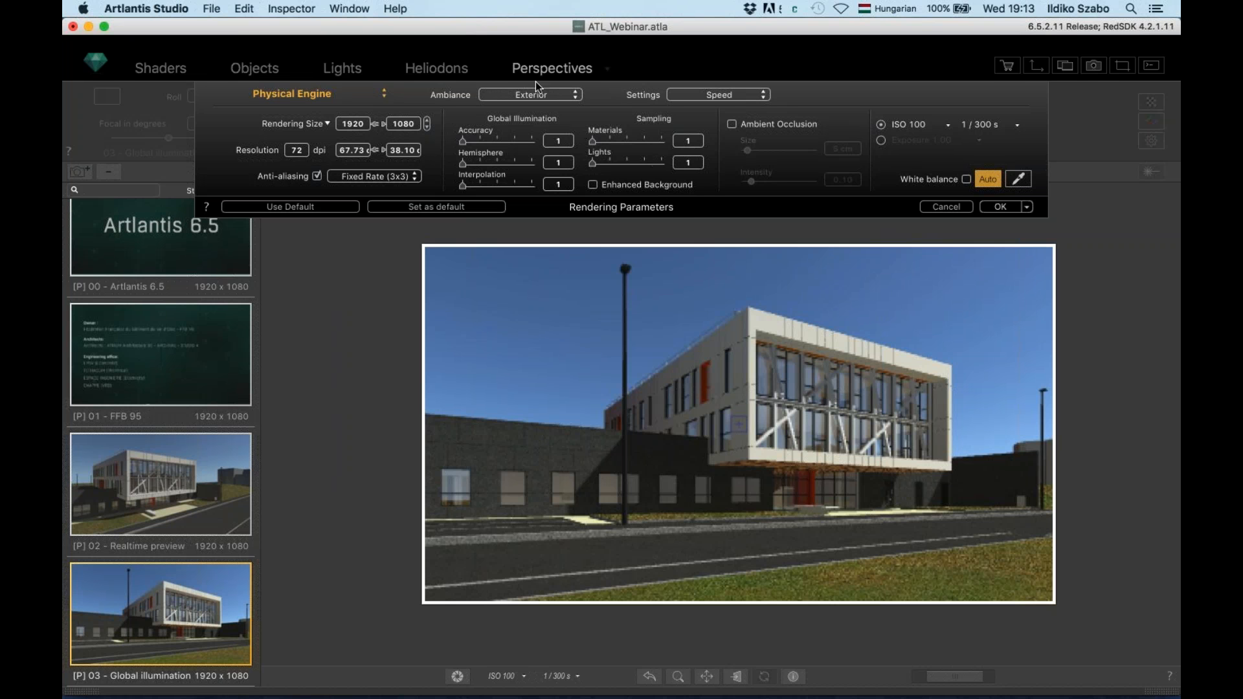
Keep the Exterior ambiance, try the Medium quality preset, then cancel the Rendering Parameters
click(552, 96)
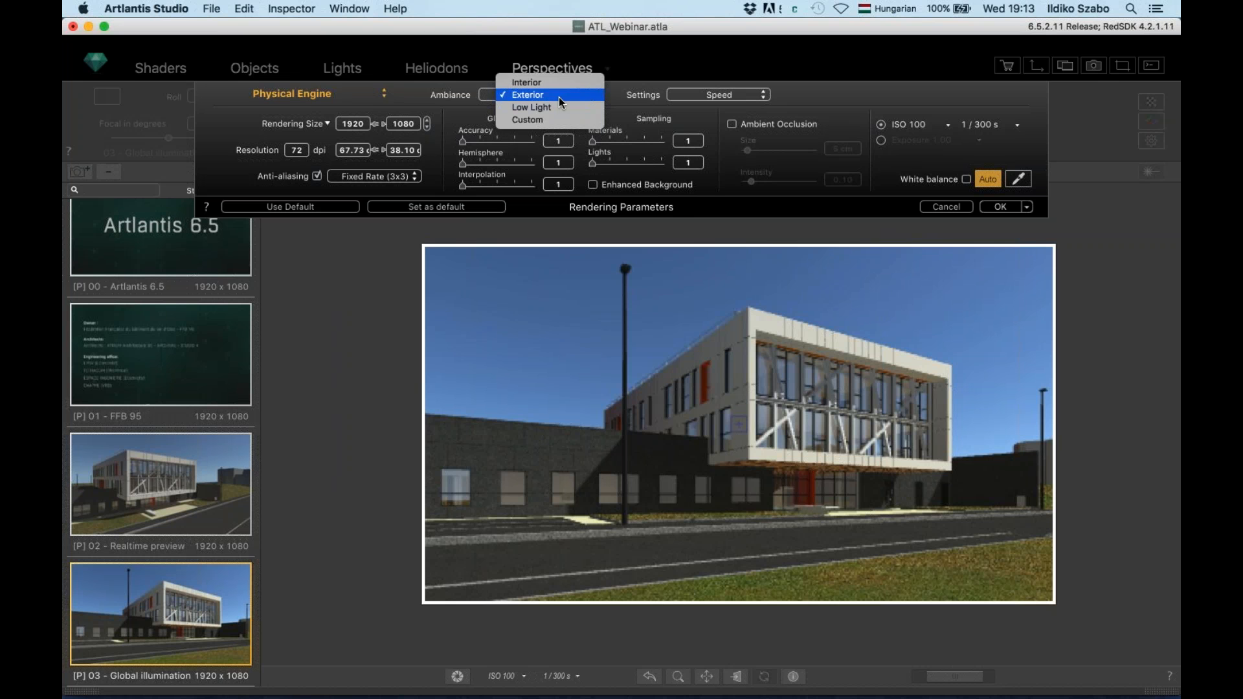
click(558, 96)
click(708, 95)
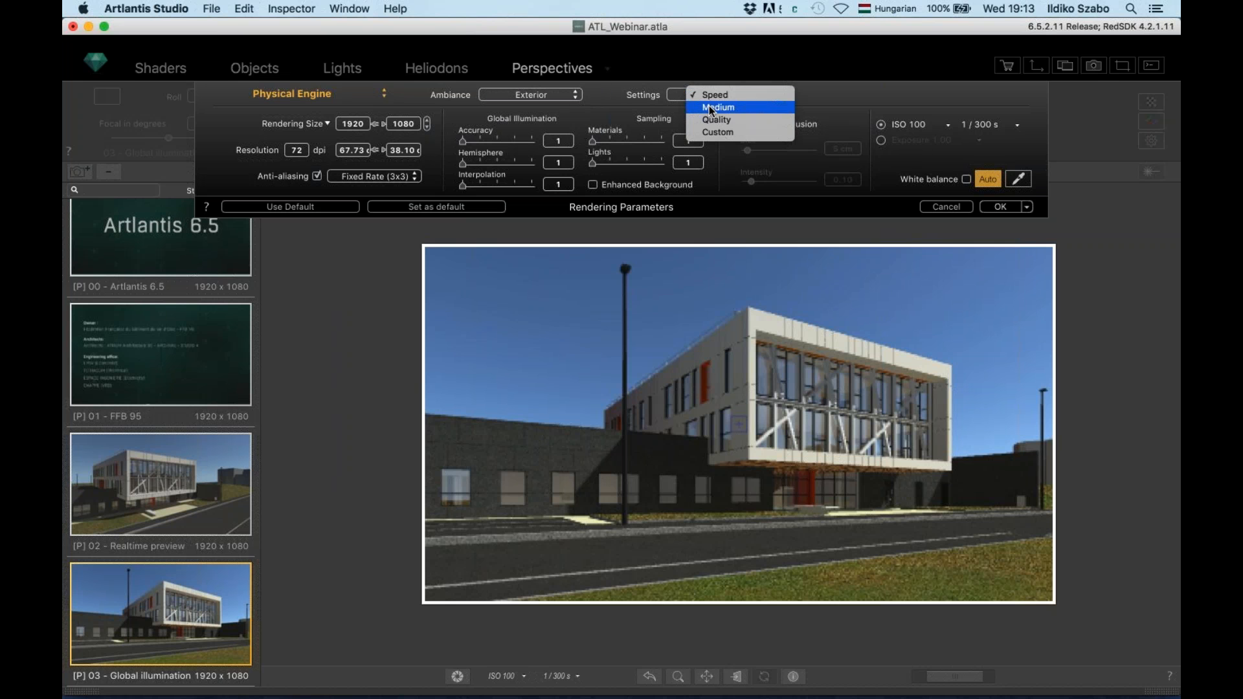
key(Down)
key(Return)
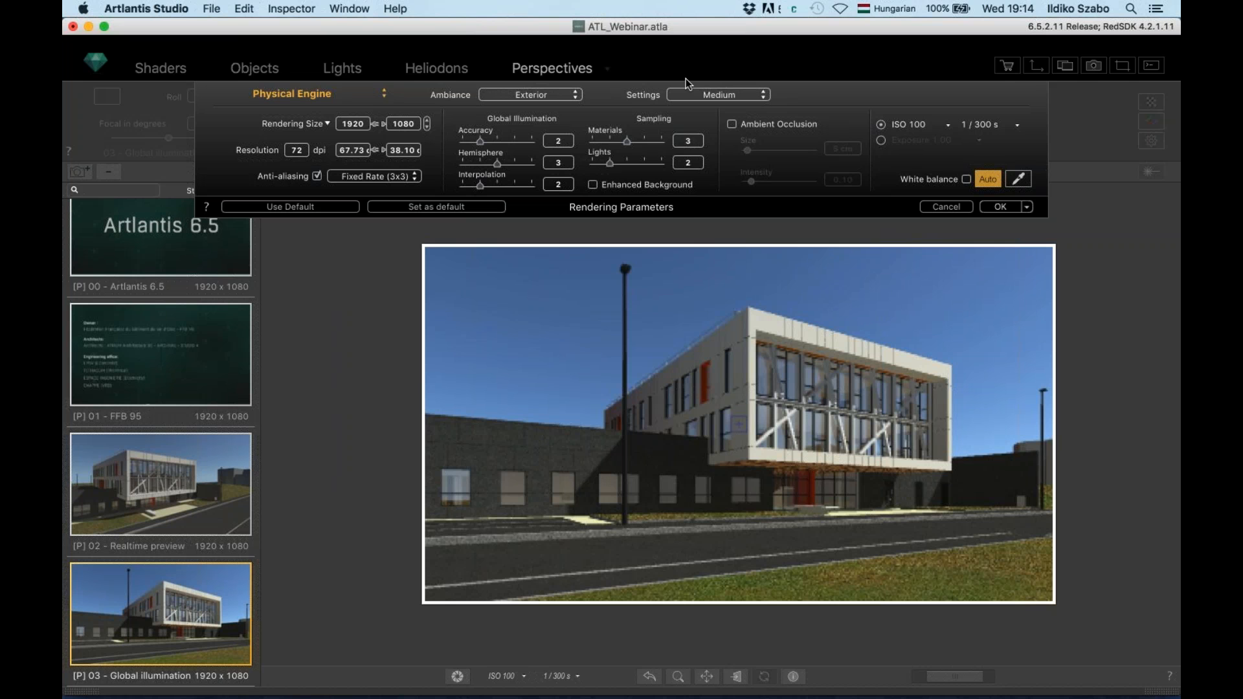
click(947, 207)
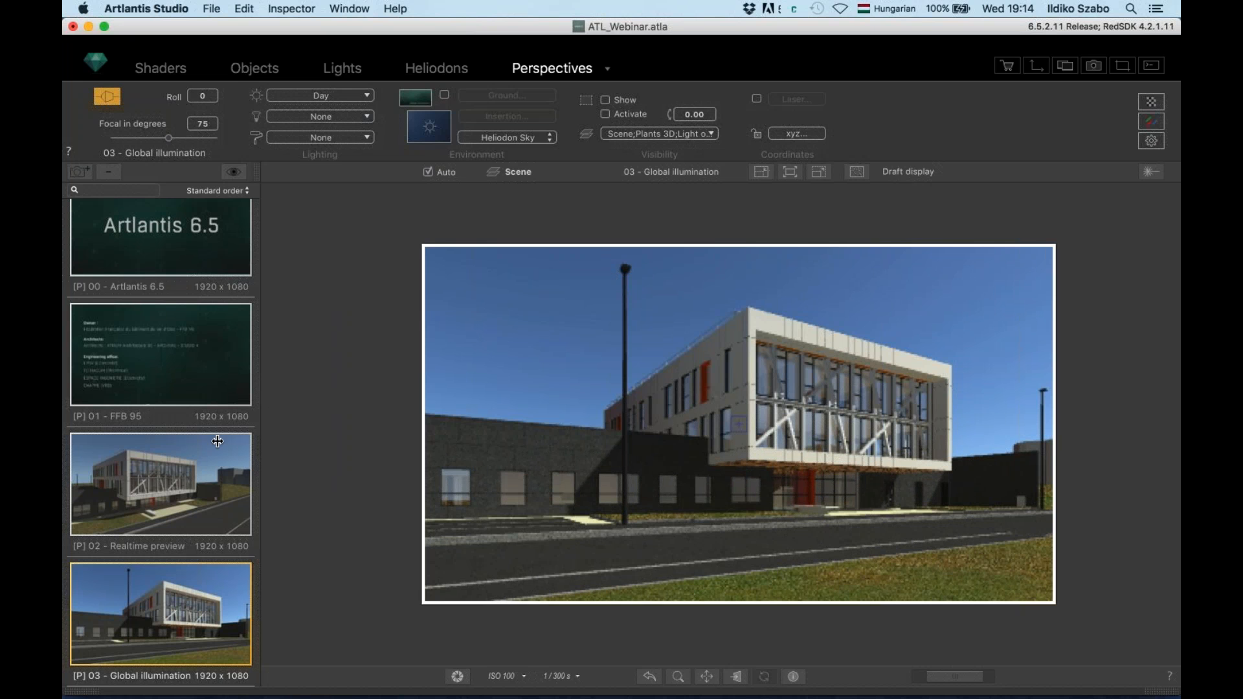
Sort the perspectives in Alphabetical order and display the [P] 04 - Camera perspective
click(232, 192)
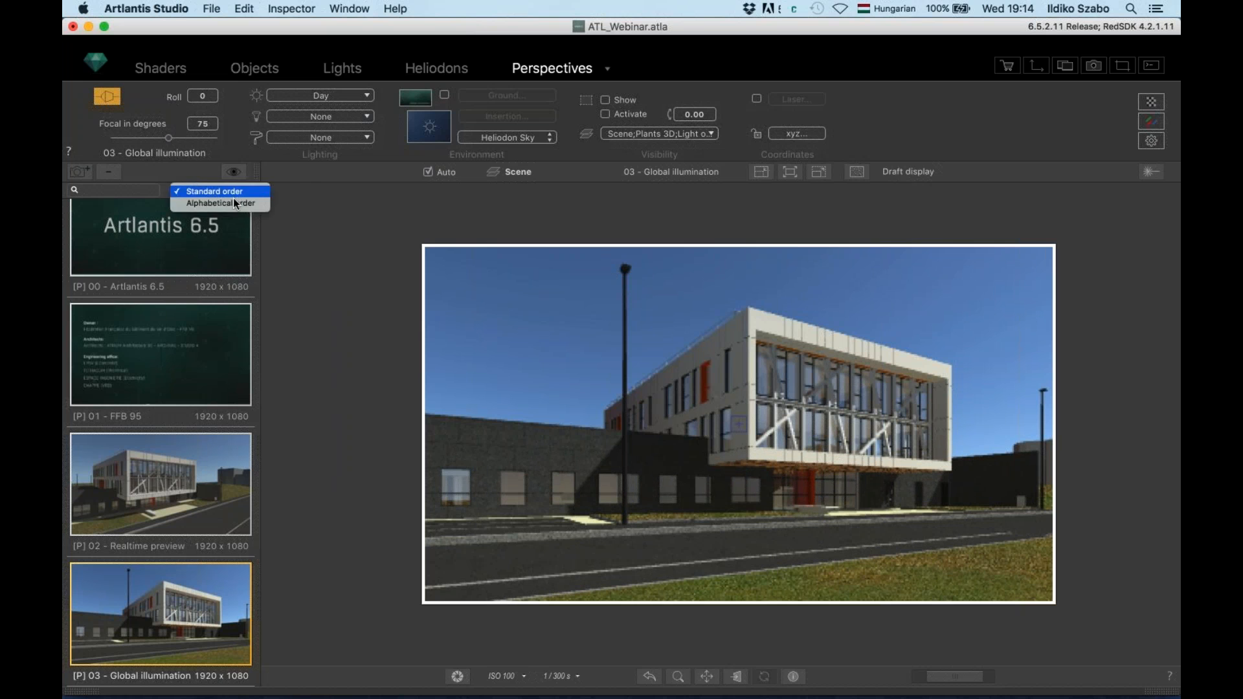
click(235, 203)
scroll(199, 377, down, 4)
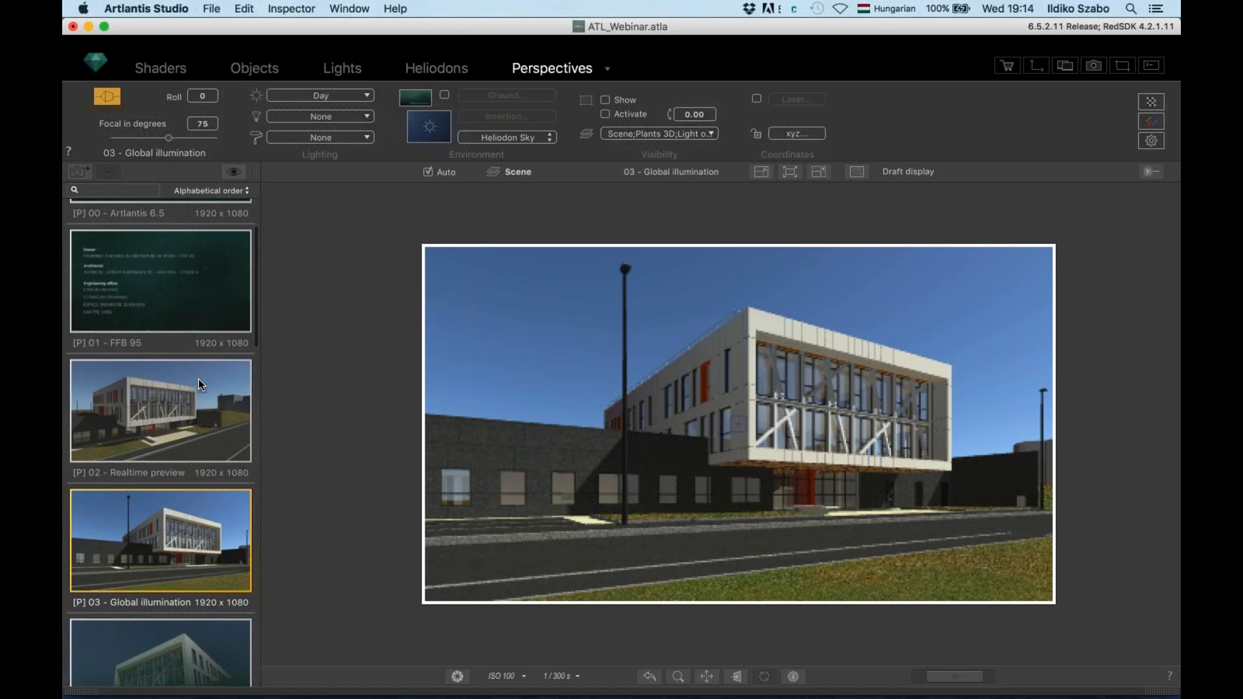
scroll(202, 382, down, 1)
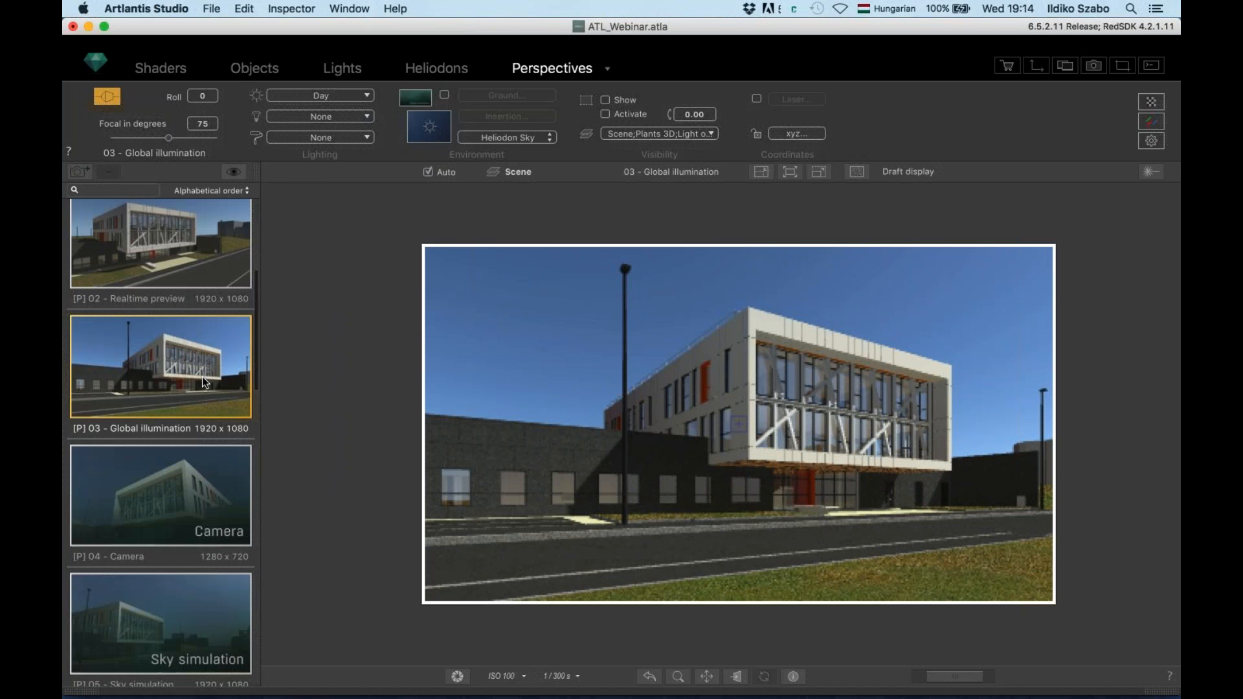
click(191, 478)
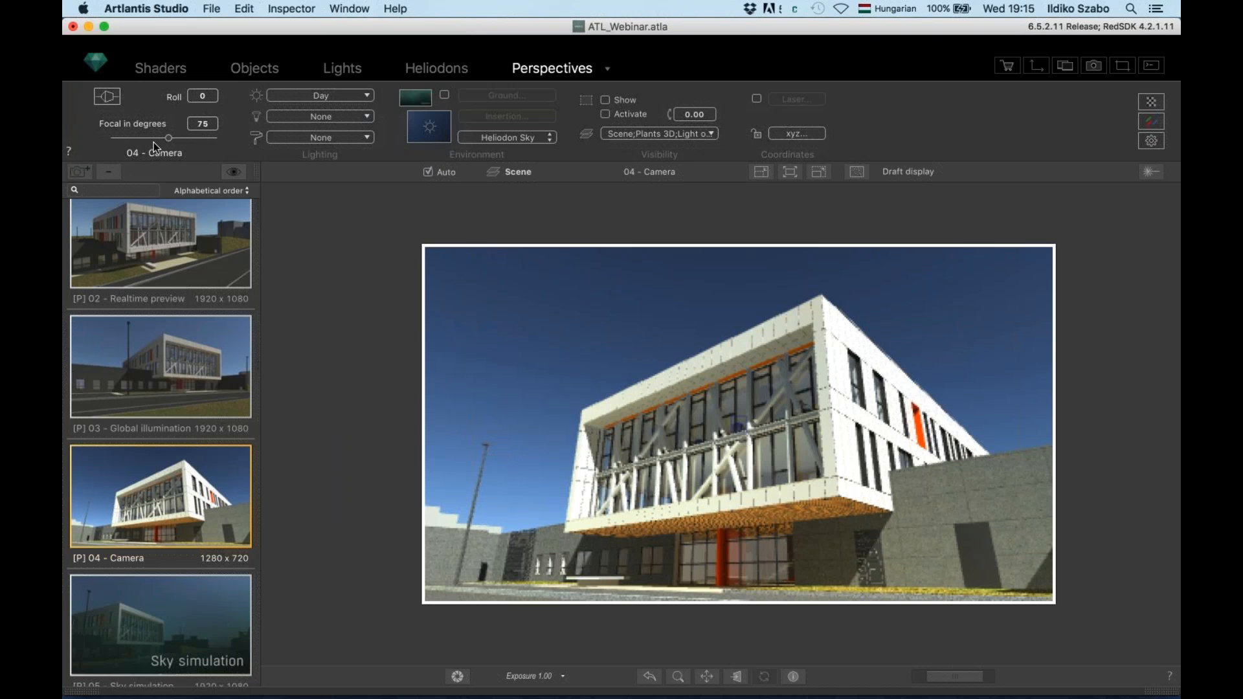
Correct the Camera view's converging verticals and save it as perspective 04 - Camera_1
click(108, 97)
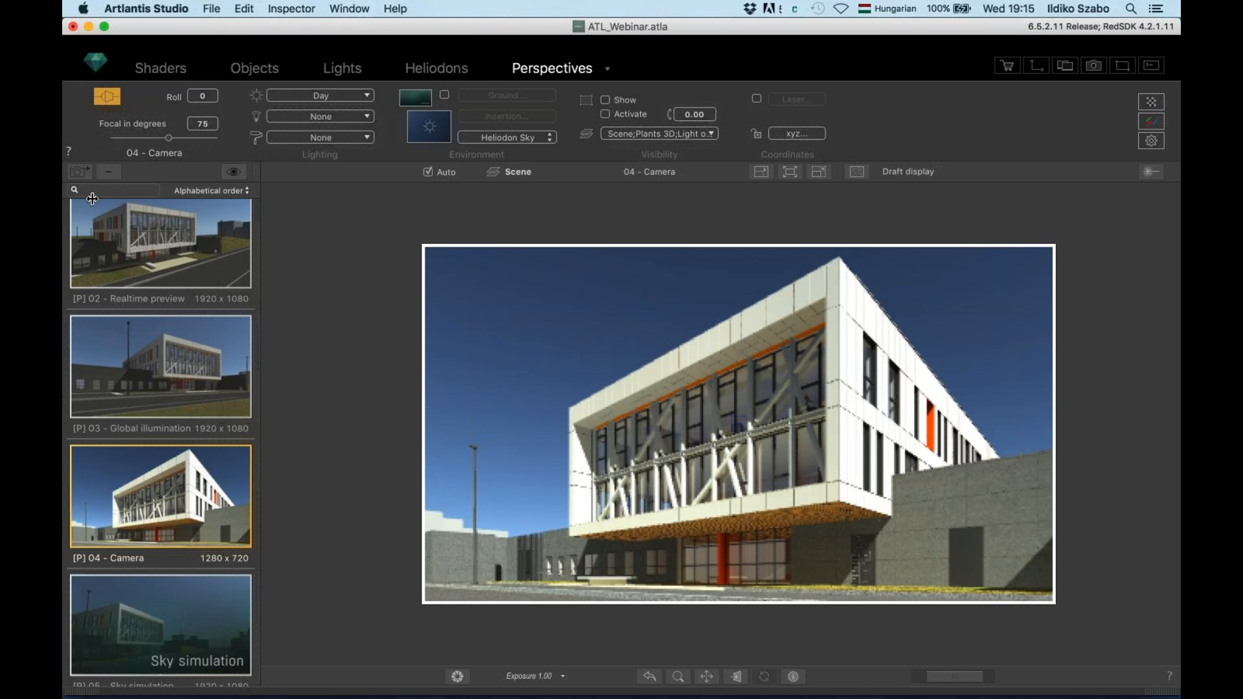
click(82, 172)
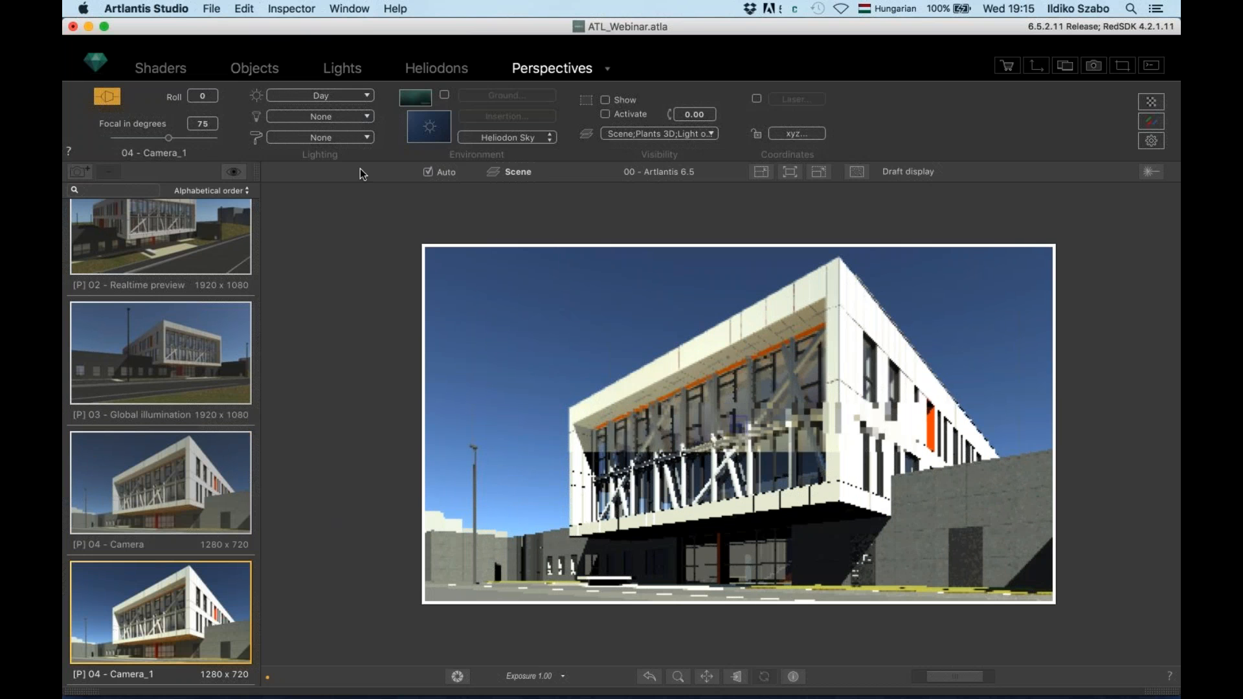
Make Camera_1 a Night view lit by Street, Spot 004_1–3 and Door lights, then return to 04 - Camera
click(350, 96)
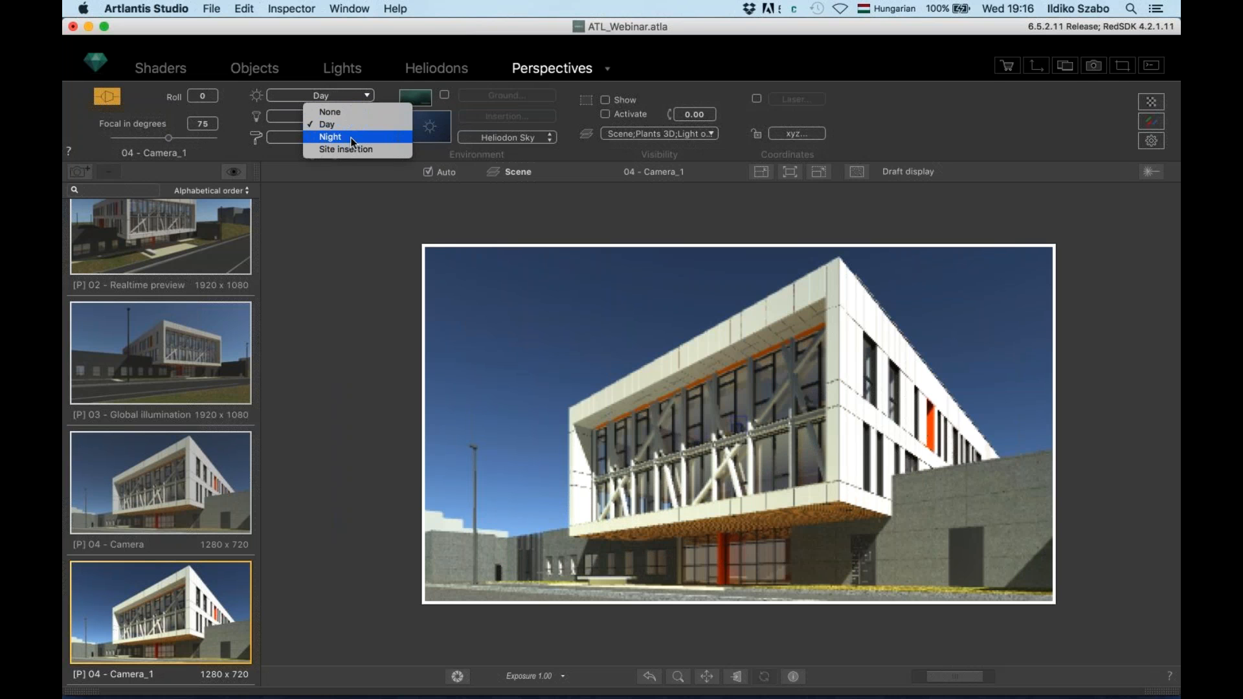
click(318, 137)
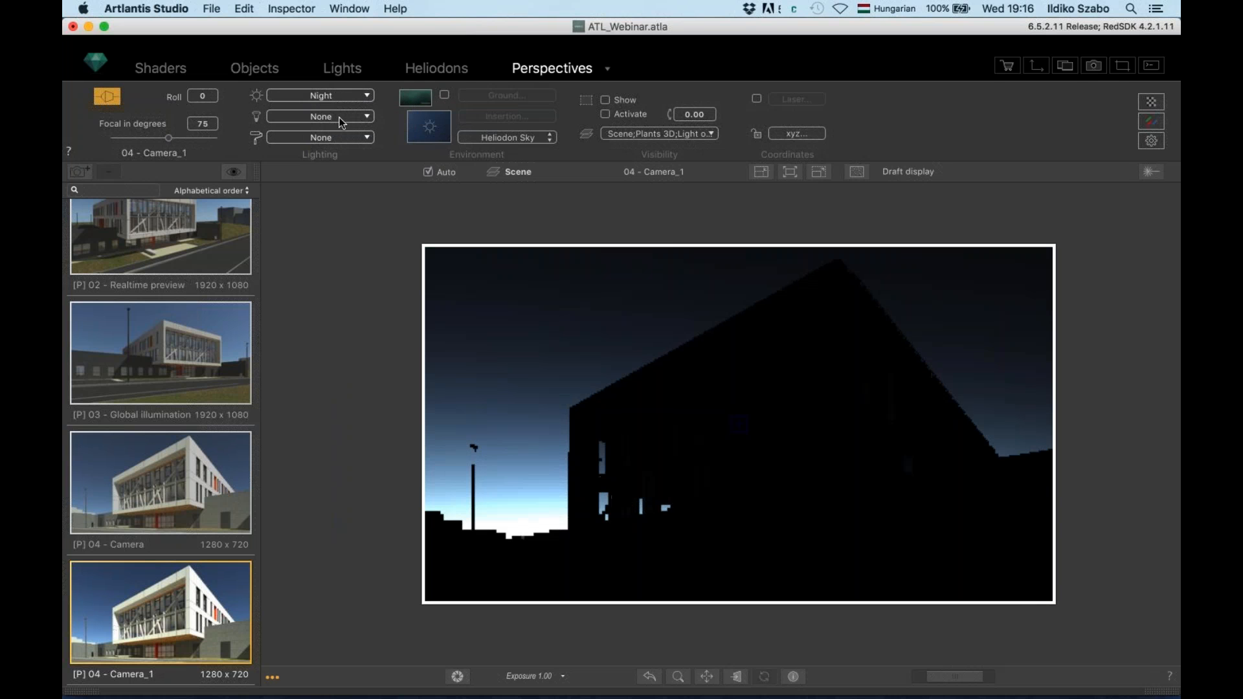
click(340, 118)
click(333, 147)
click(331, 161)
click(336, 193)
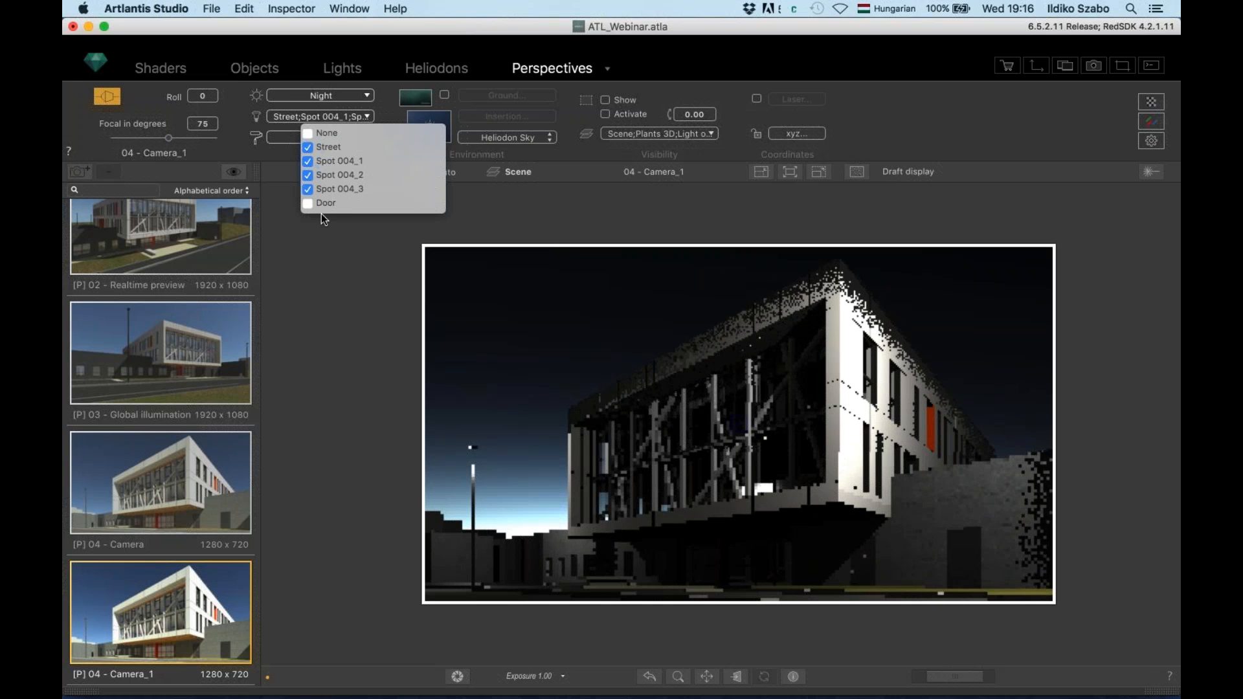
click(326, 205)
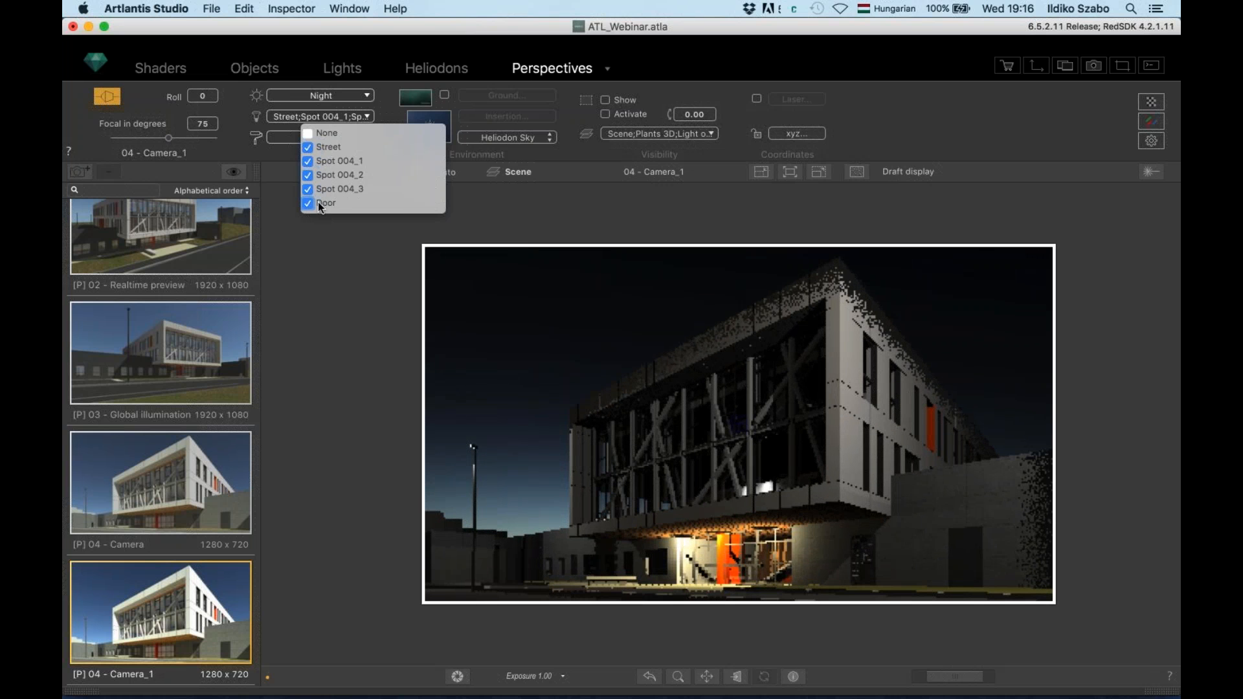
click(318, 227)
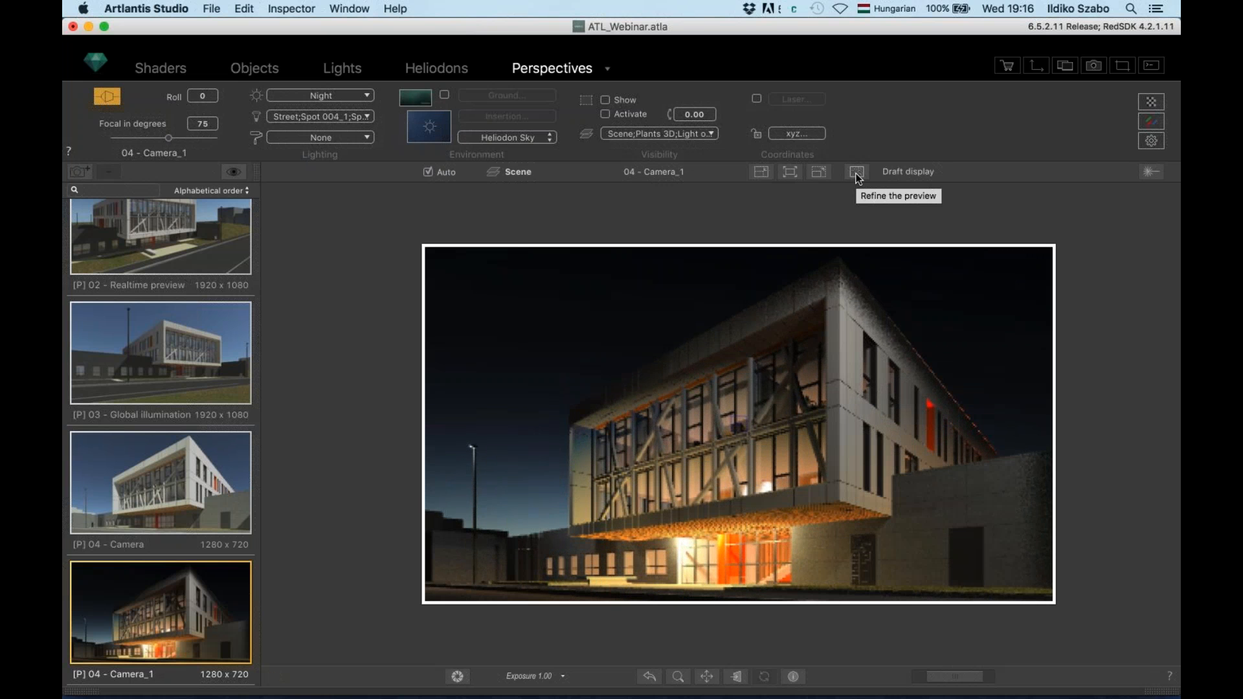
click(173, 484)
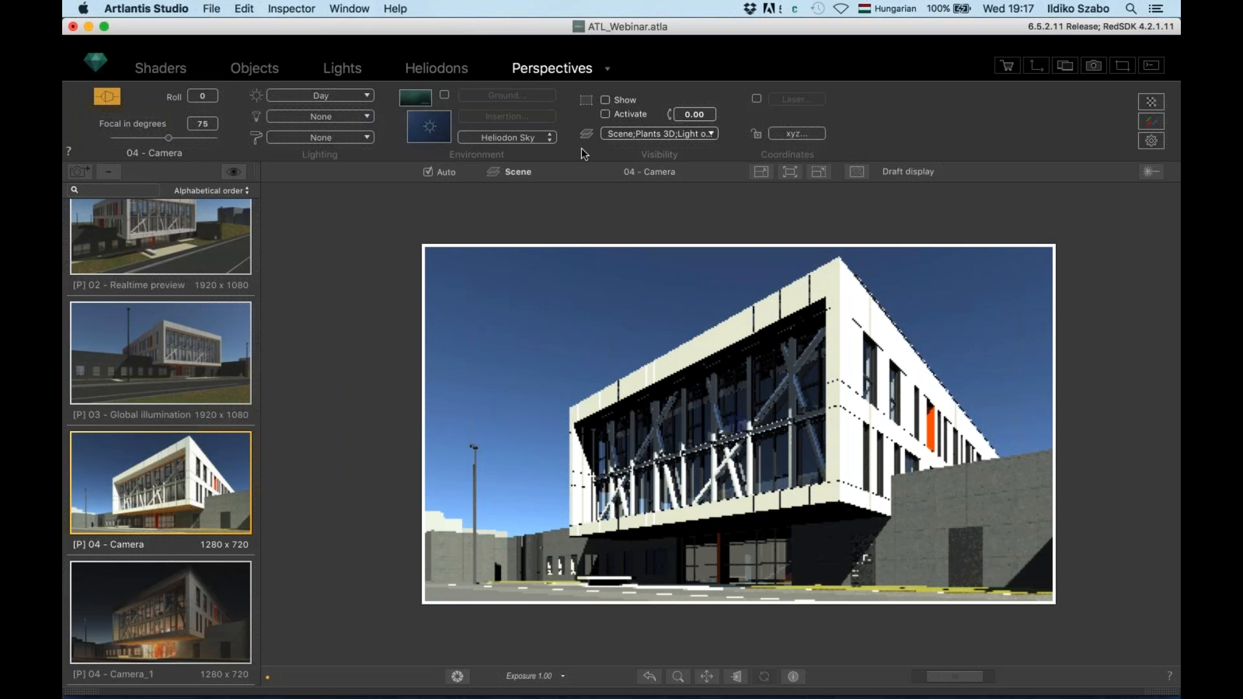
Check Show and Activate for the 04 - Camera clipping plane at 0.00
click(606, 99)
click(607, 115)
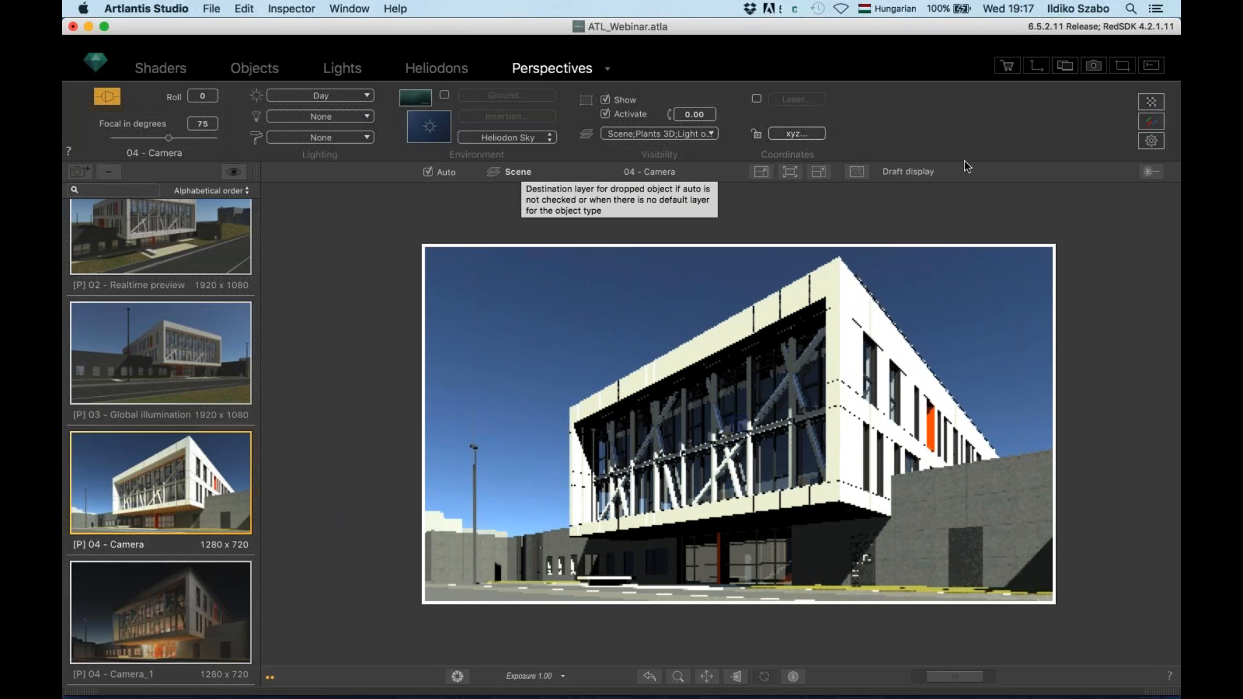
In the 2D View, drag the clipping box's bottom edge up into the building to expose its floors
click(1037, 65)
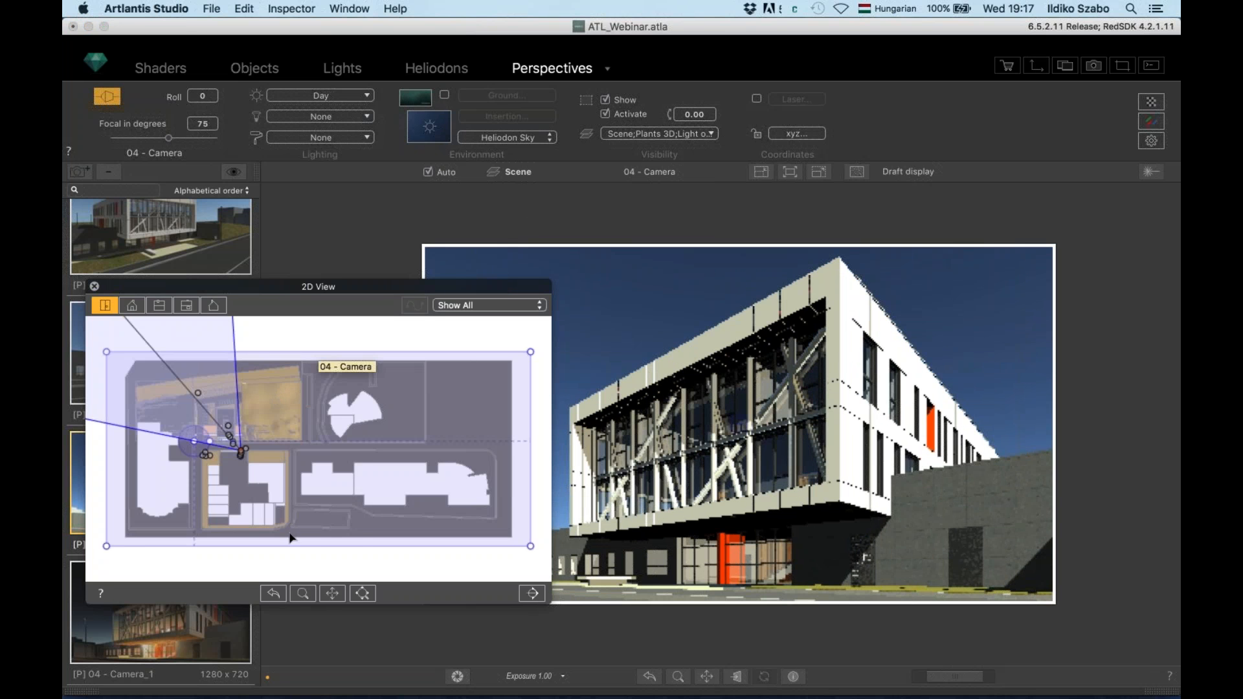
drag(298, 549, 303, 437)
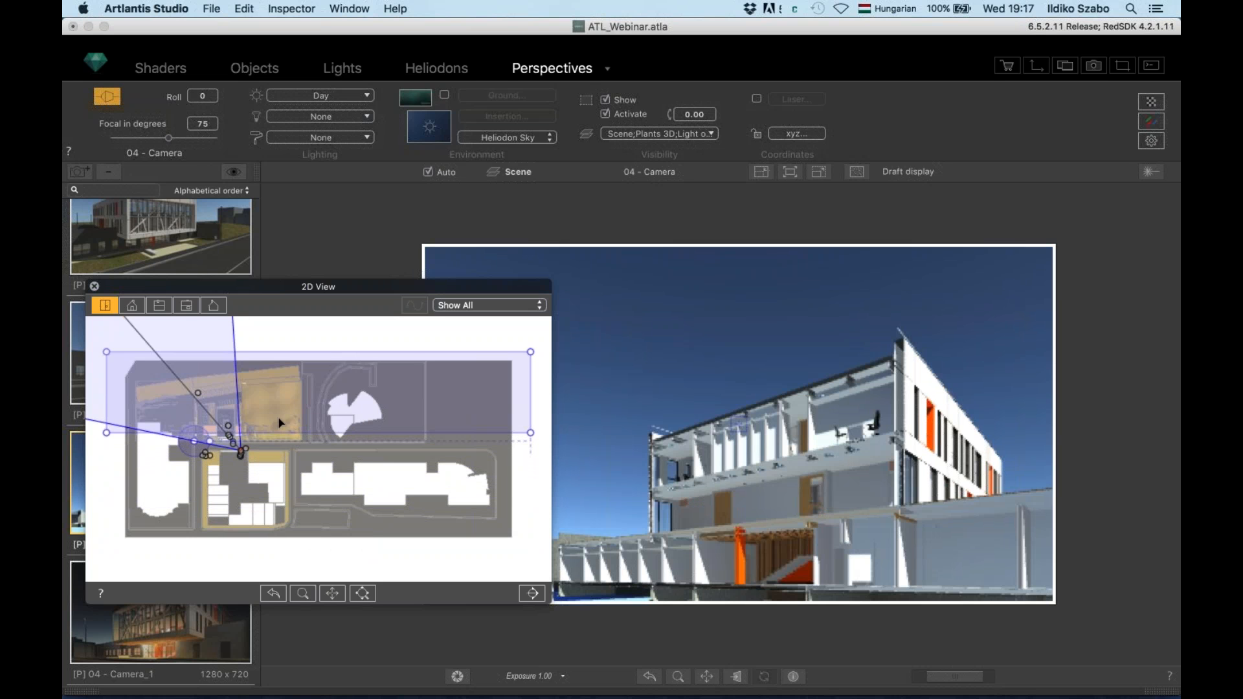
click(94, 286)
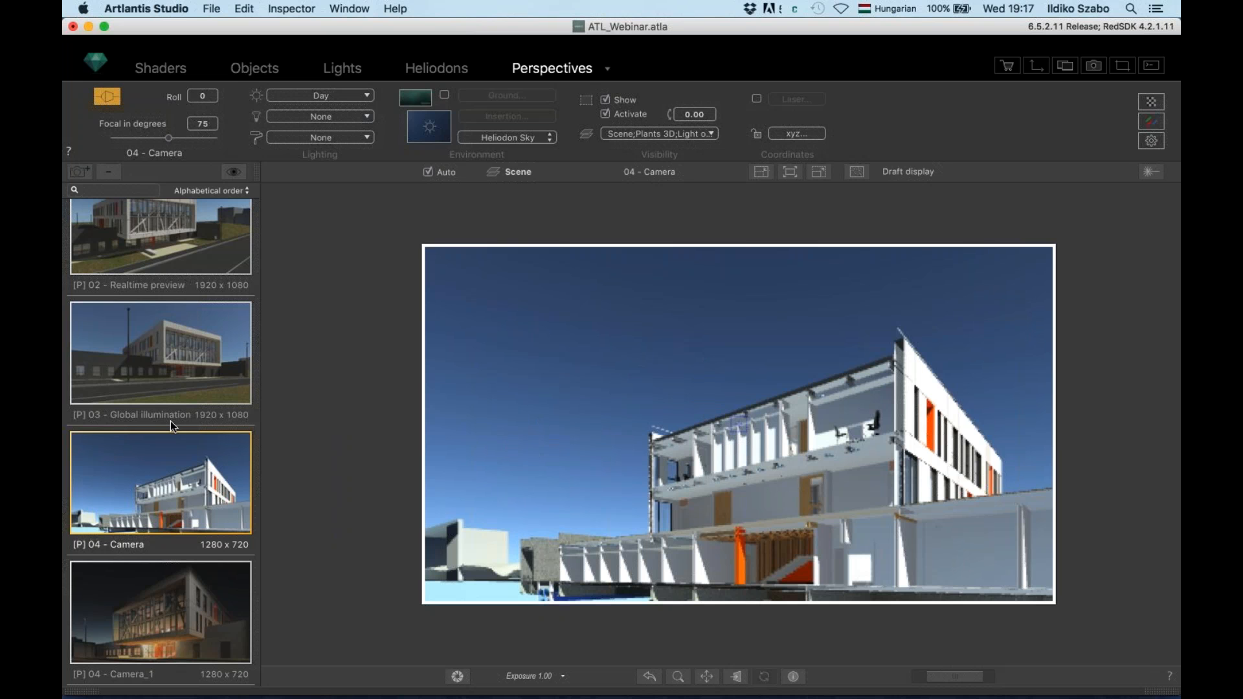
Open the Perspectives inspector's Visibility dropdown to list the clipped layers
scroll(170, 421, down, 3)
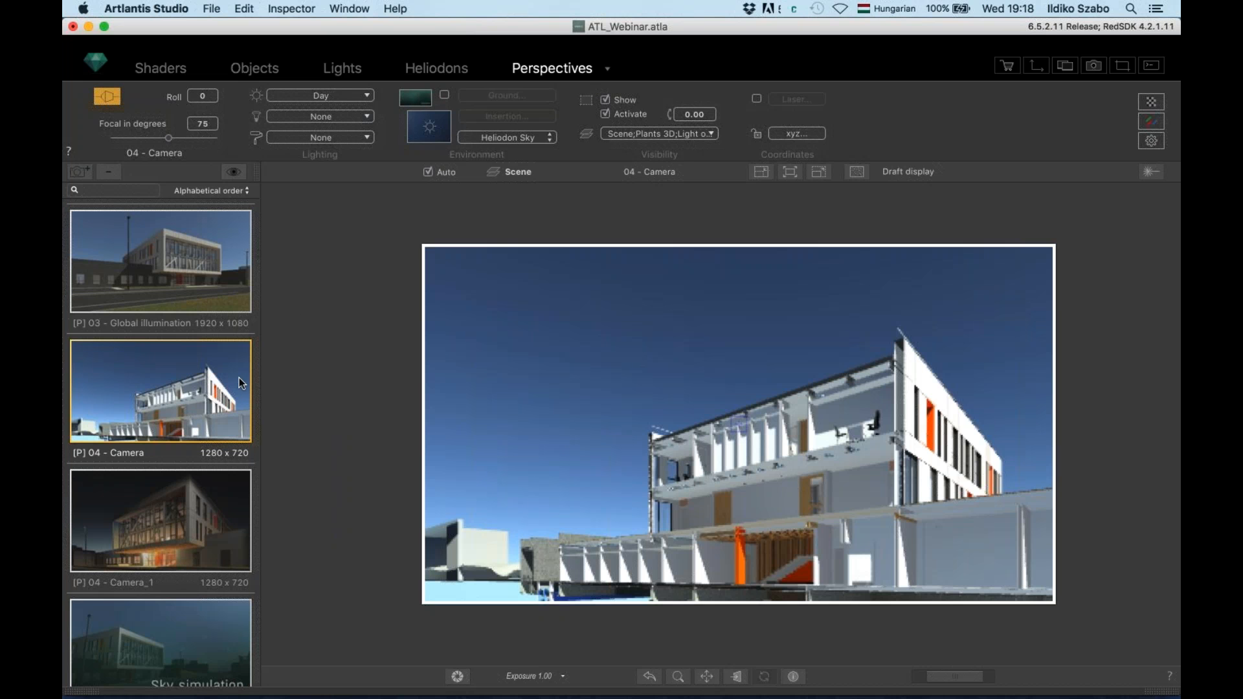
click(677, 133)
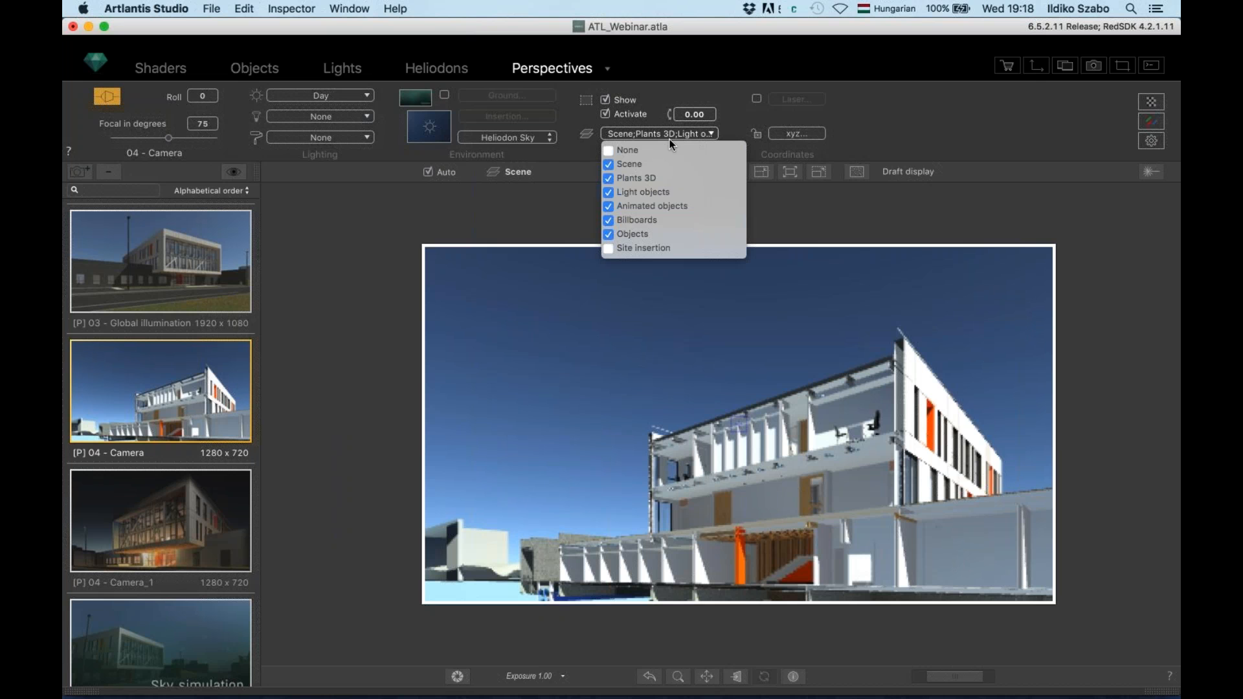
Uncheck Show and Activate on the section plane so 04 - Camera renders the whole building
click(607, 104)
click(606, 101)
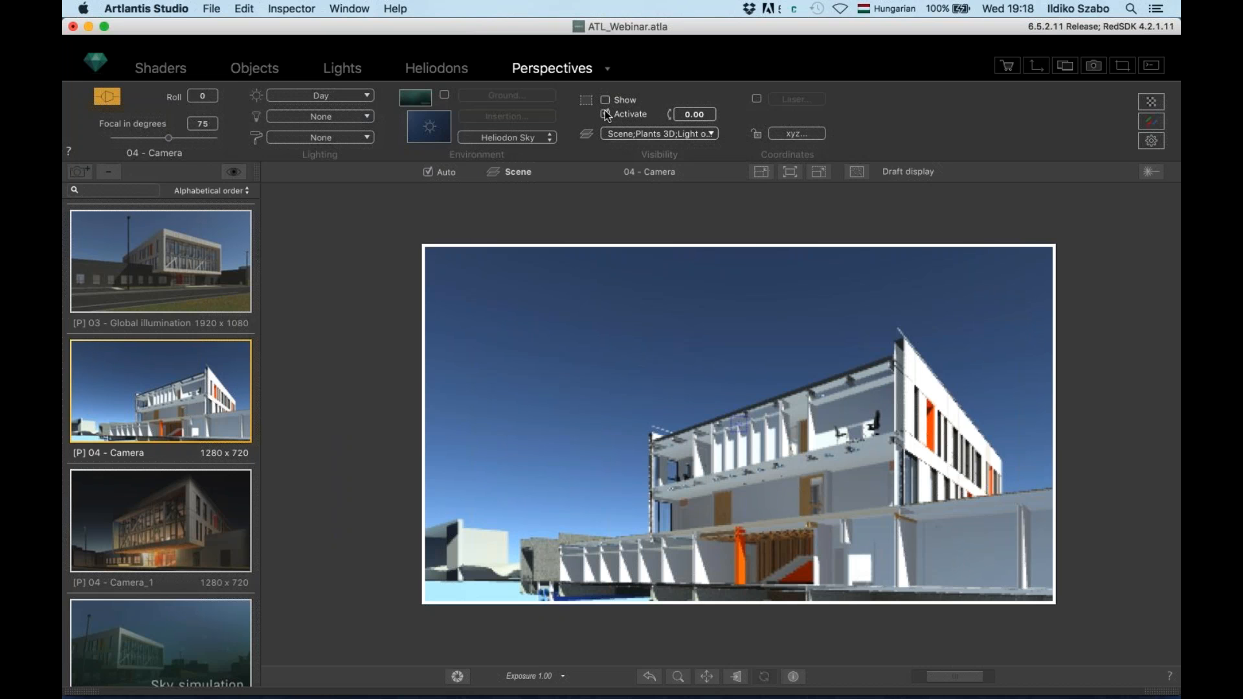
click(639, 134)
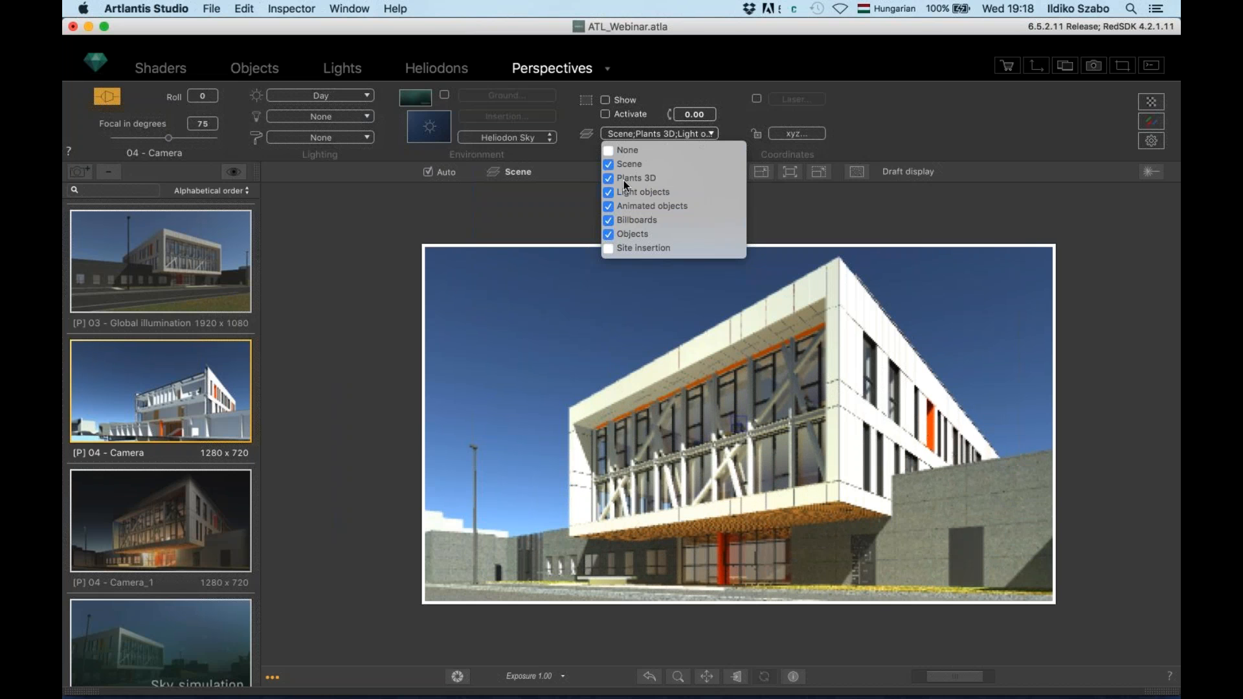
click(571, 196)
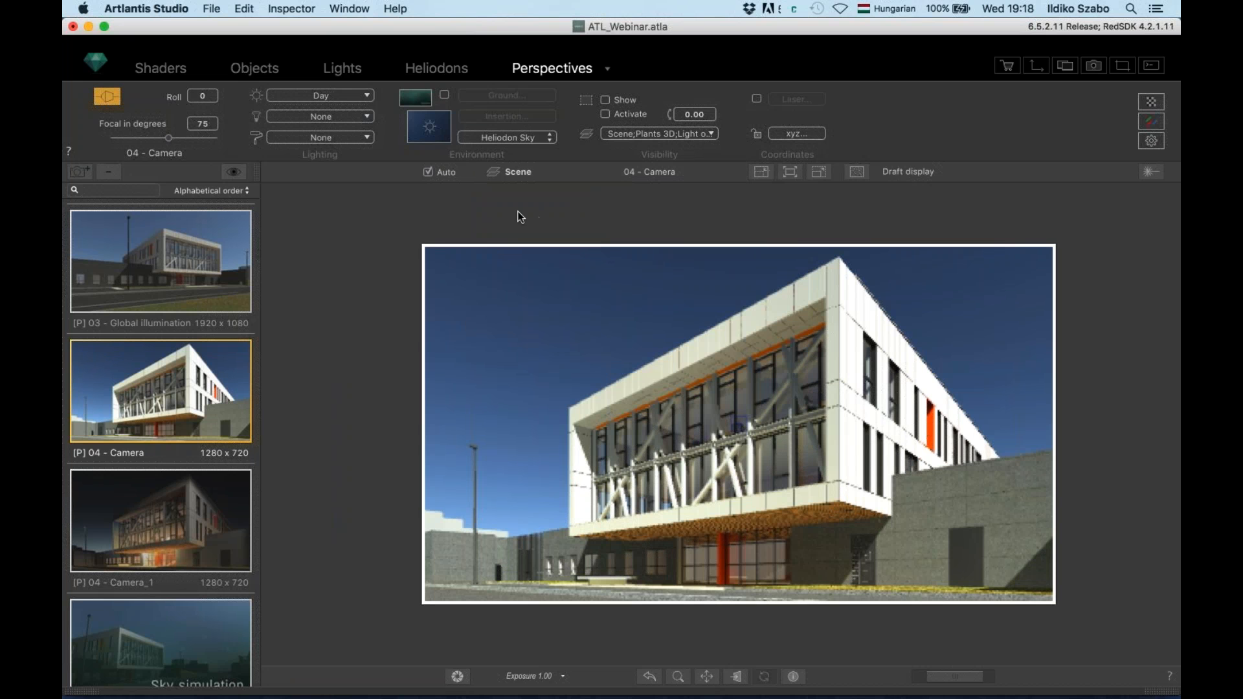
Switch to 05 - Sky simulation with Day lighting and bring up its Heliodons settings
click(663, 172)
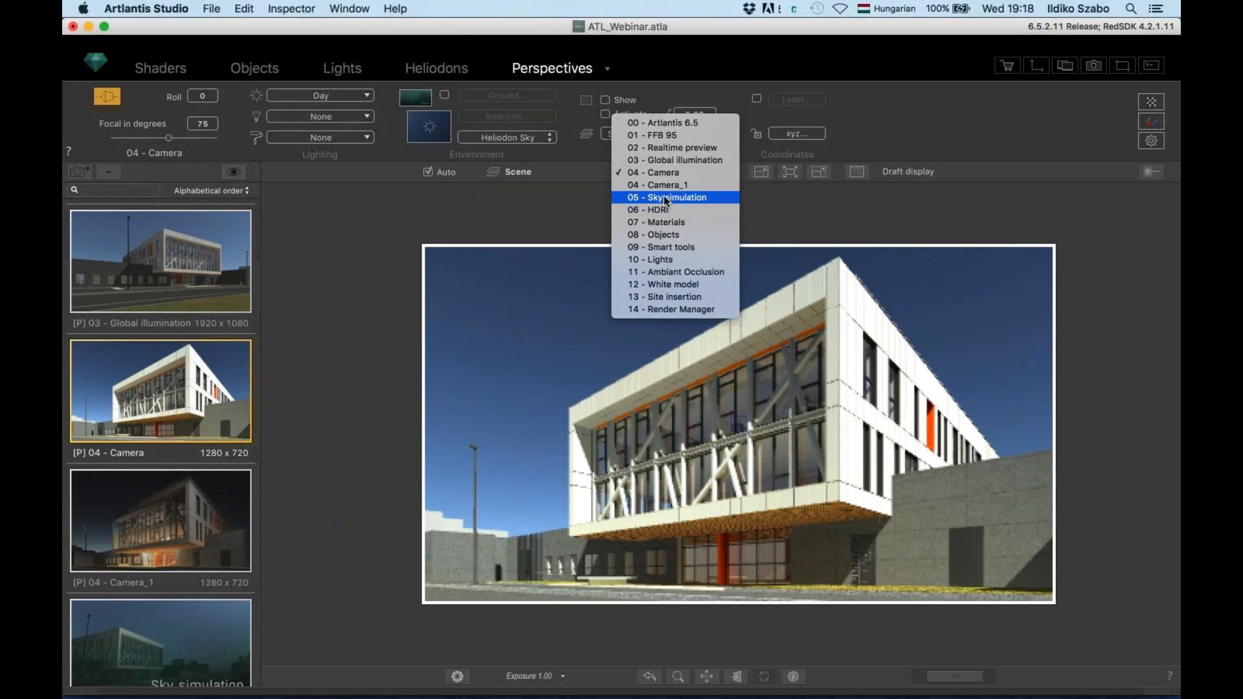
click(659, 197)
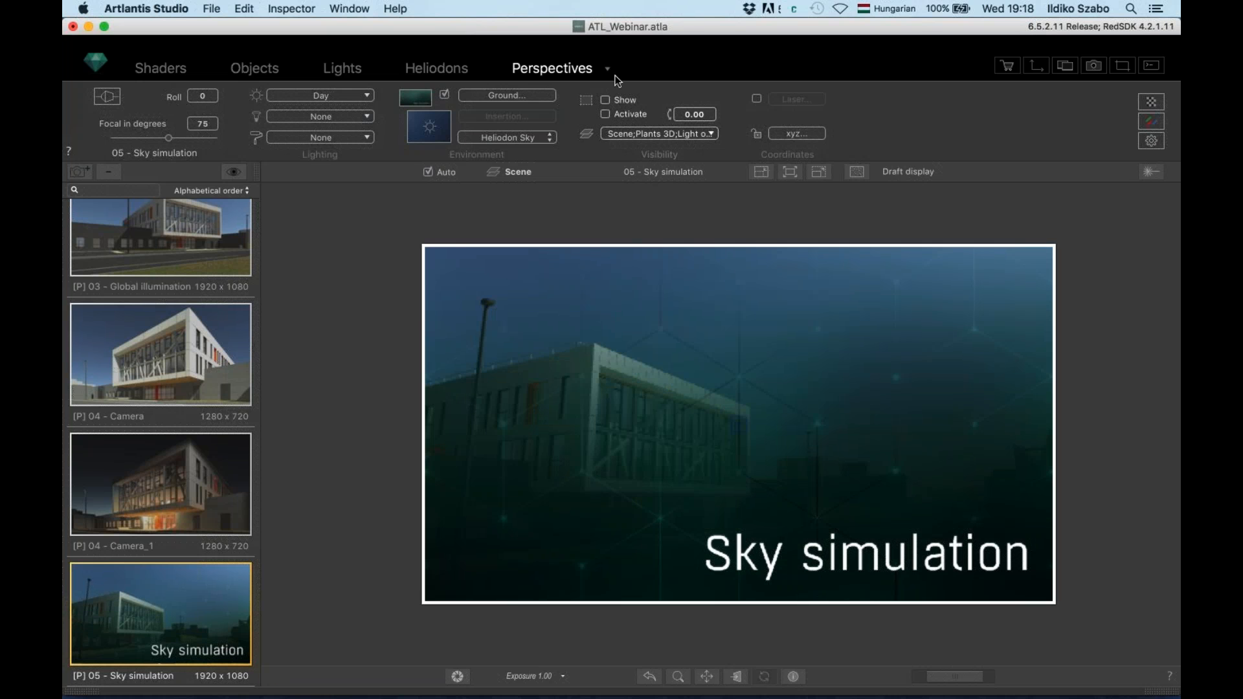
click(352, 101)
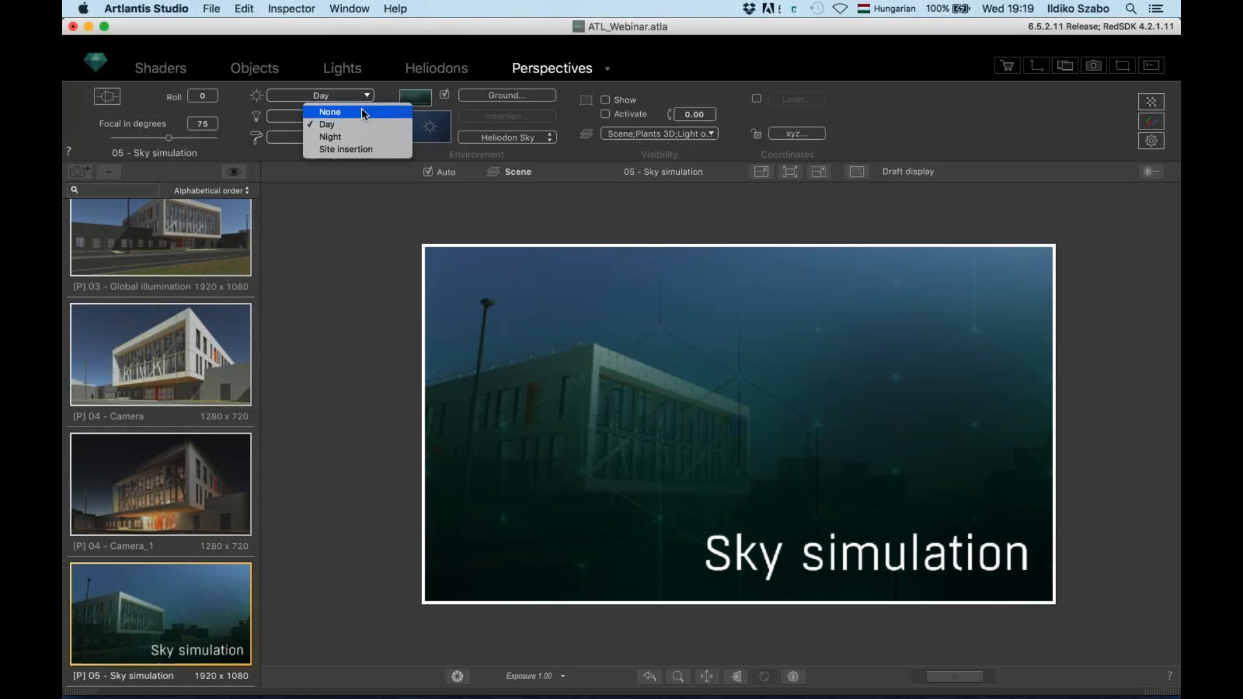
click(360, 212)
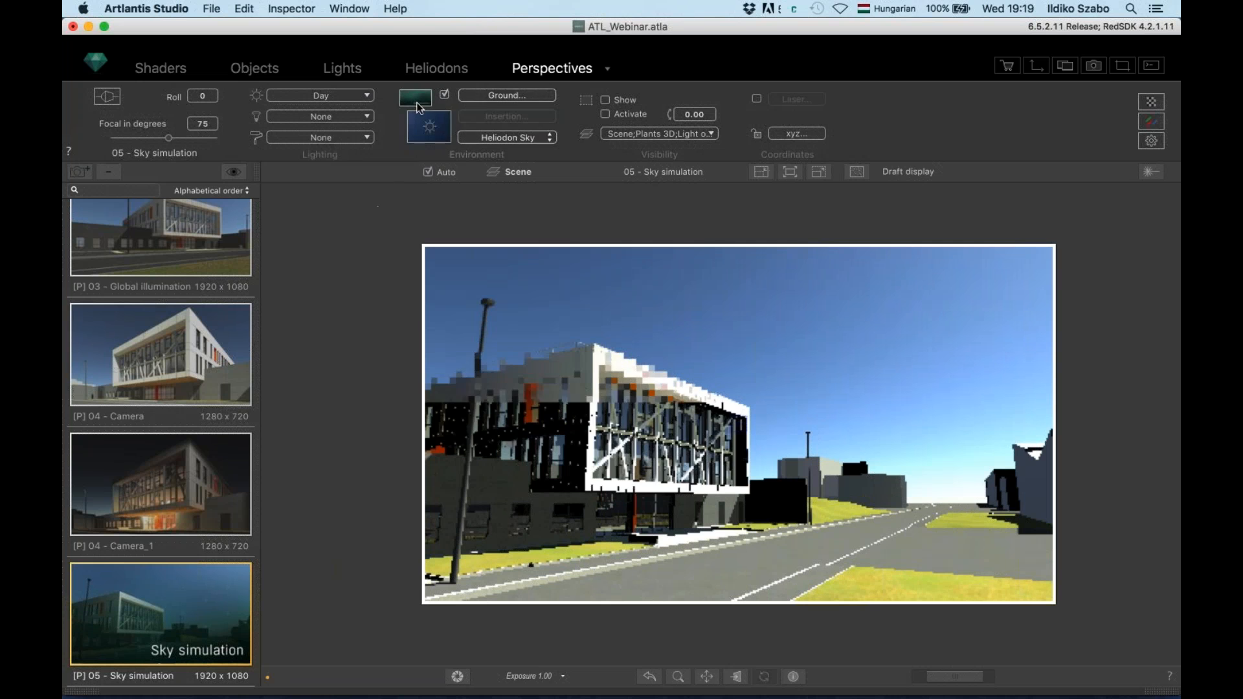
click(445, 68)
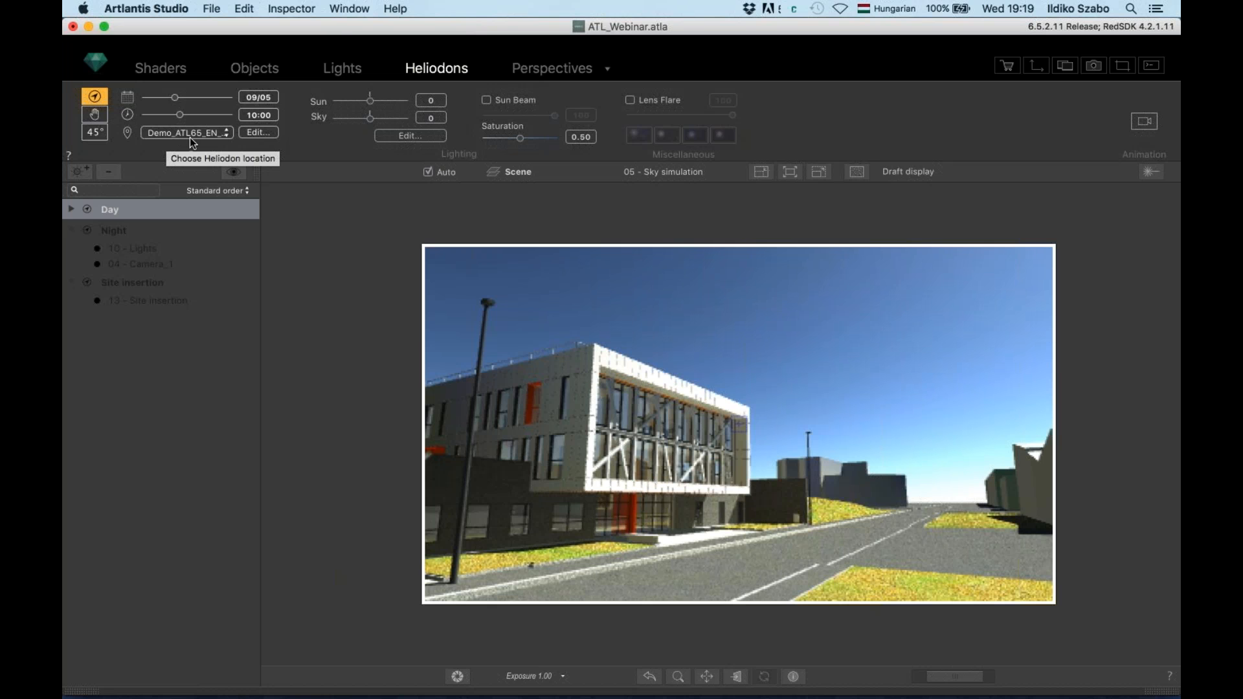
click(189, 133)
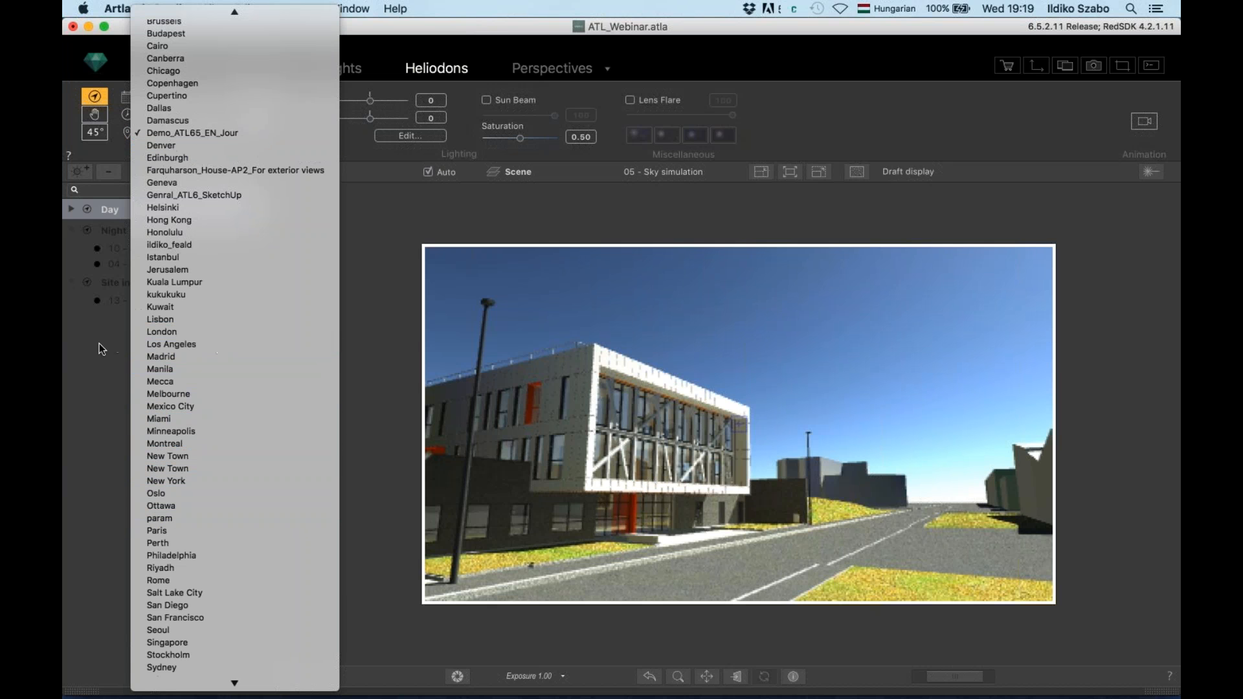
click(100, 382)
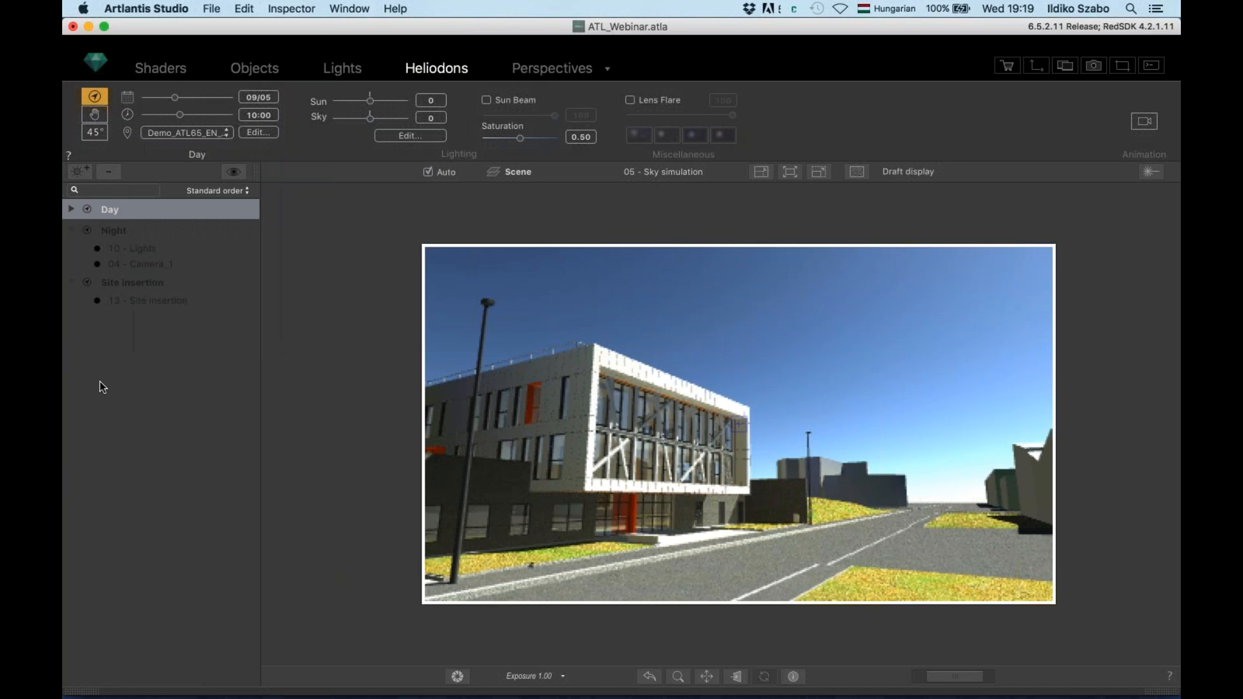
click(259, 132)
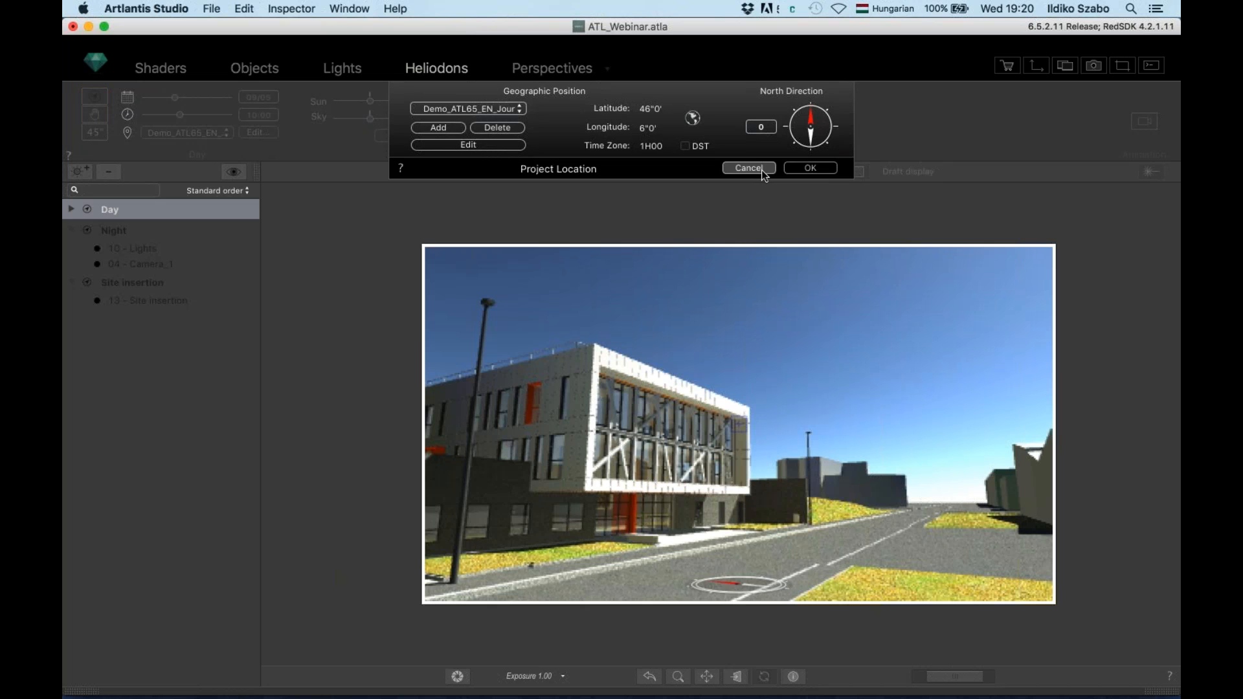
click(750, 168)
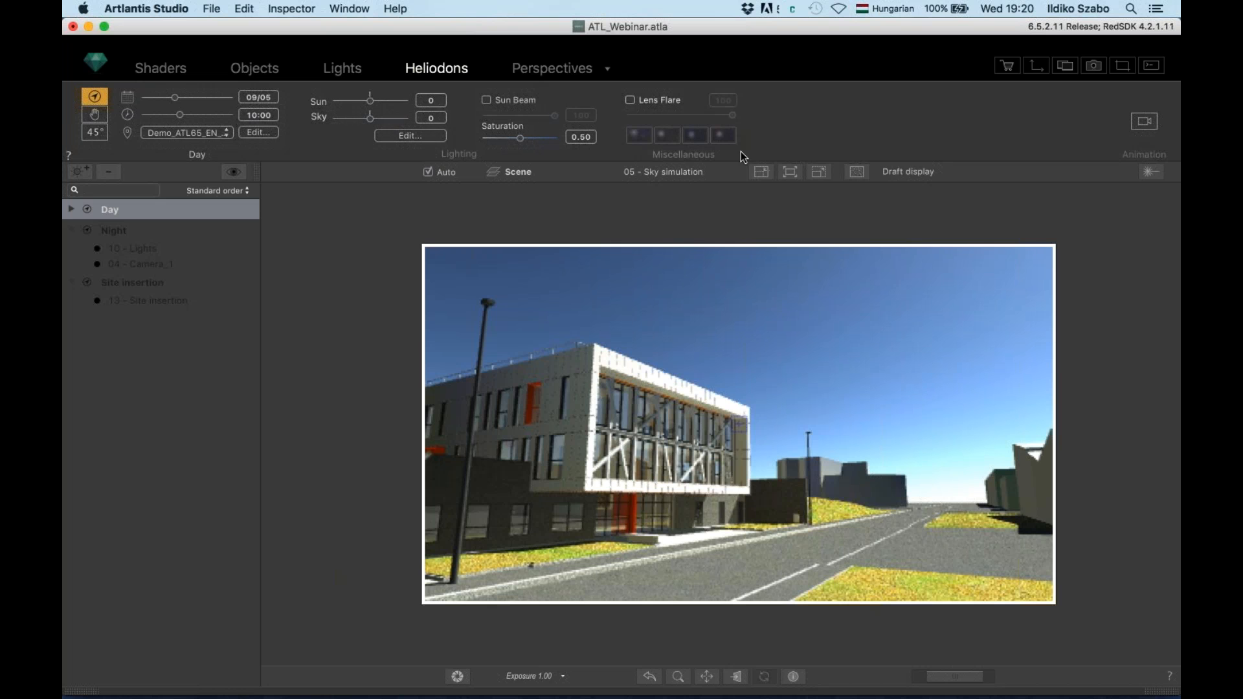
Activate Artlantis Sky clouds with cloud seed 20 and apply the sky settings
click(410, 136)
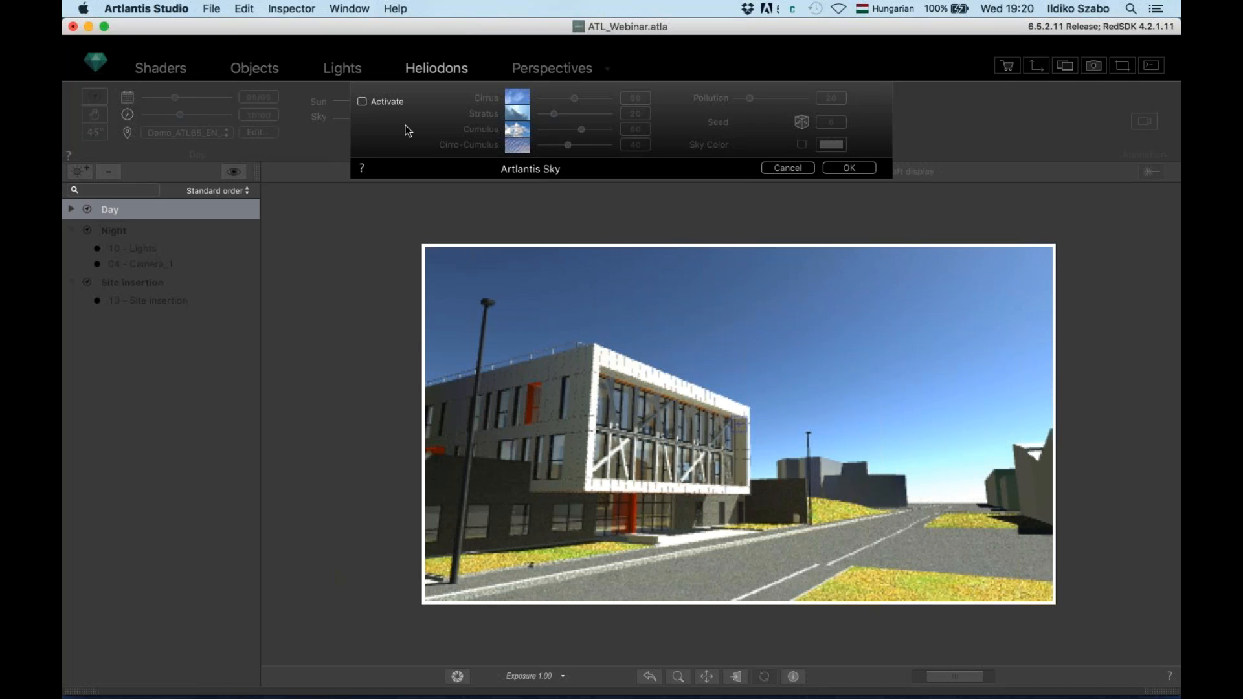
click(362, 102)
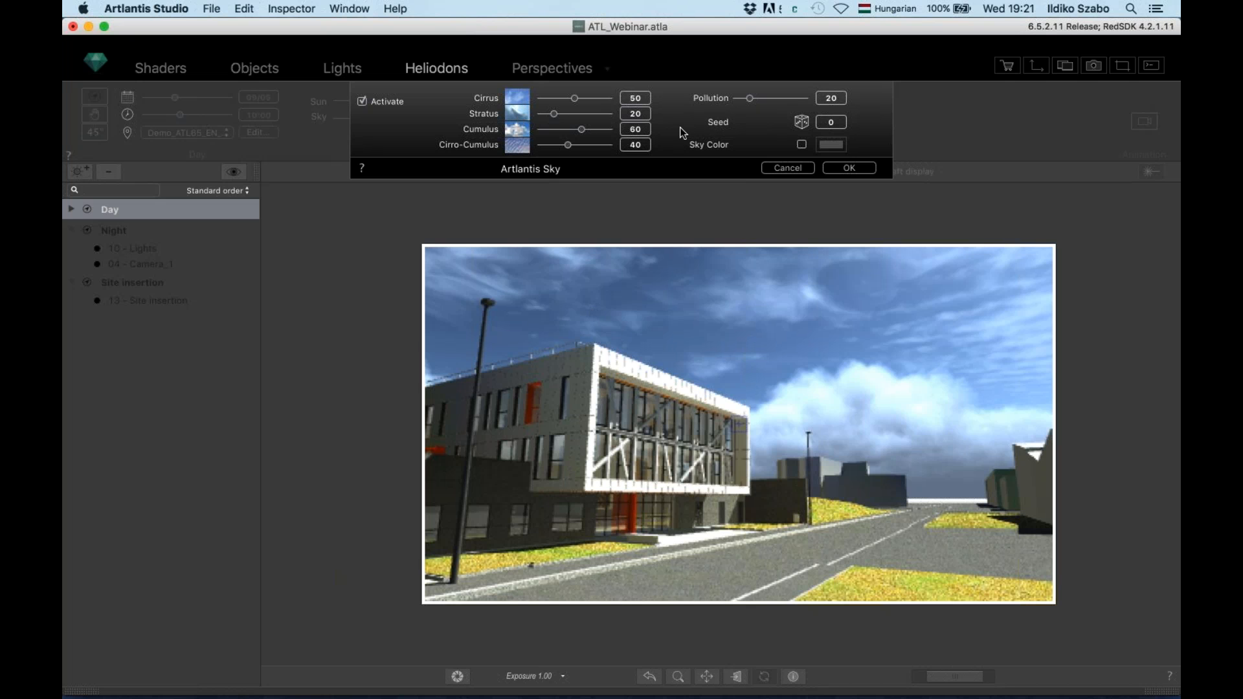
click(802, 124)
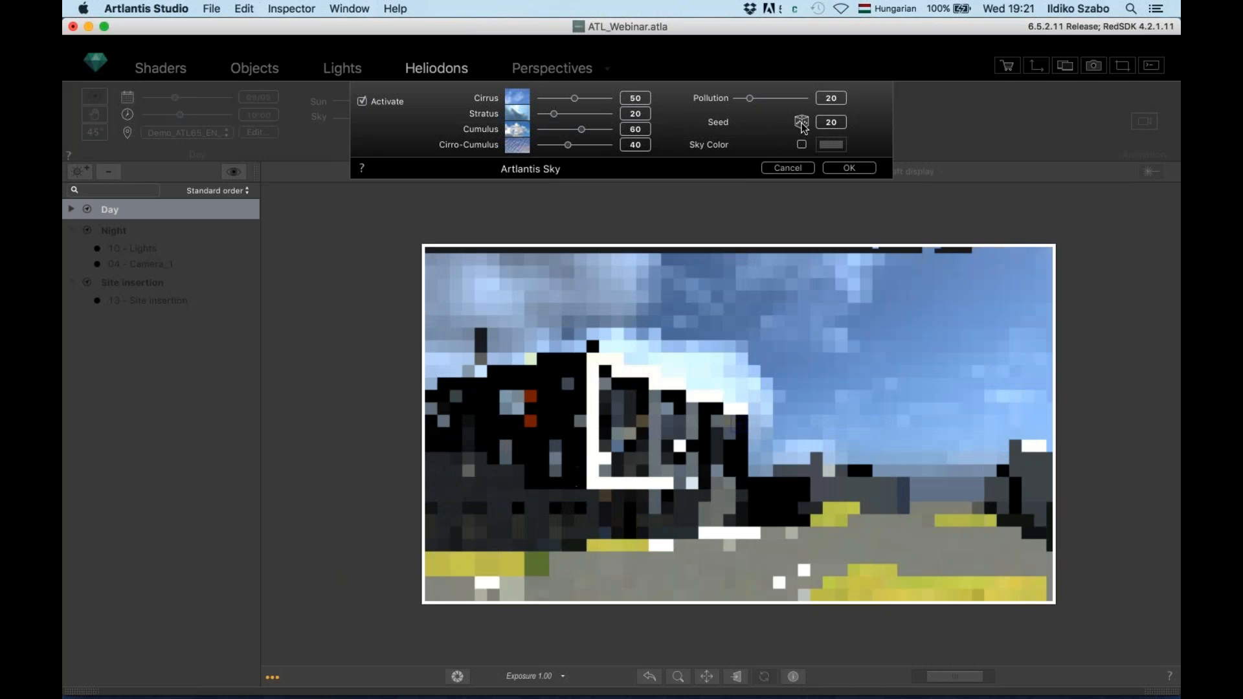
click(851, 169)
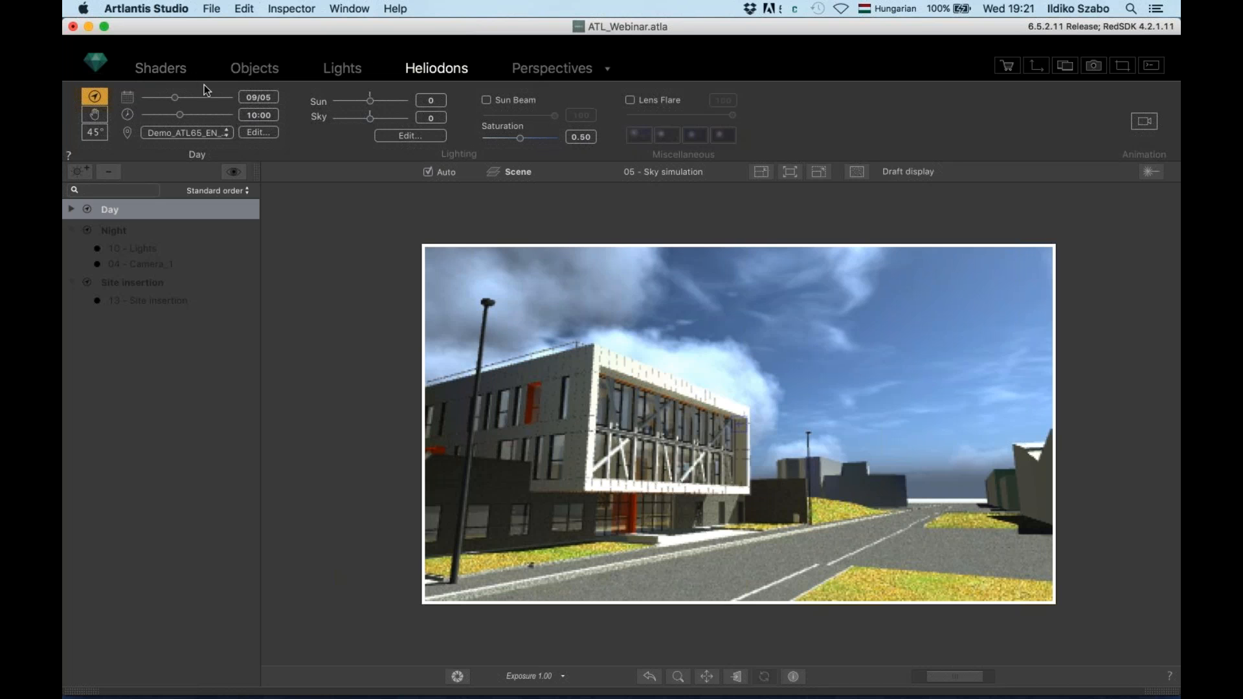
Add a new Day_1 heliodon, activate it for the view, and rename it Manual
click(82, 171)
right_click(110, 321)
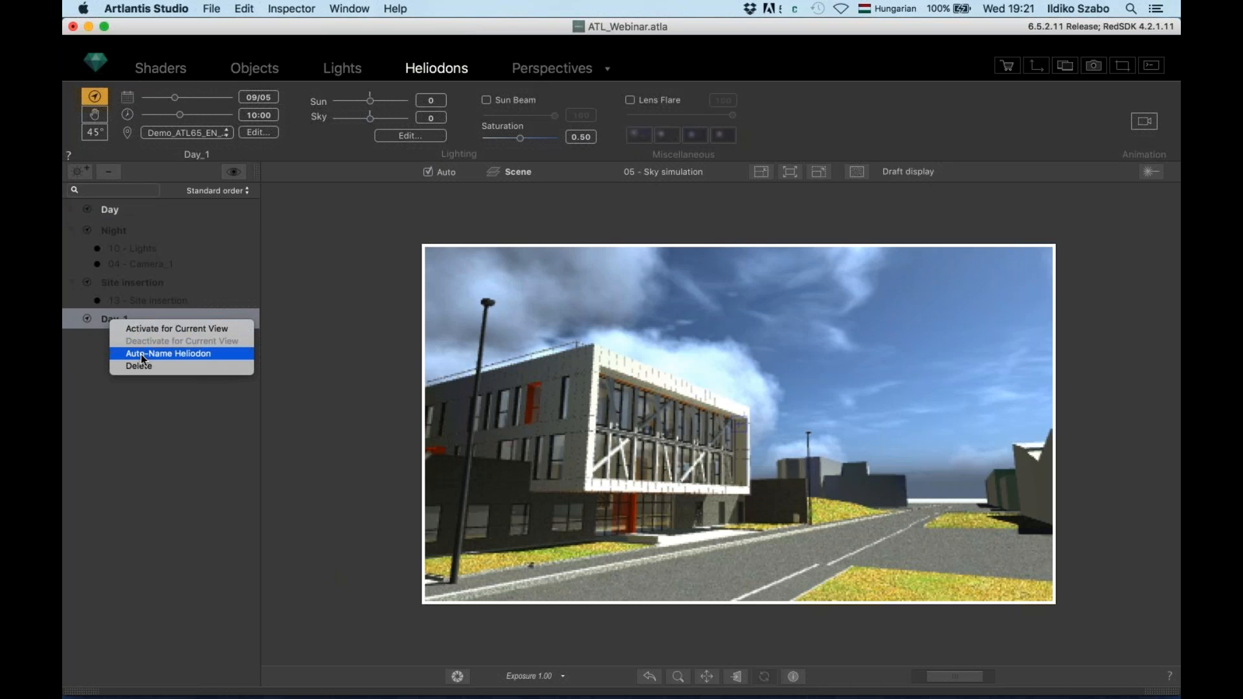
click(138, 330)
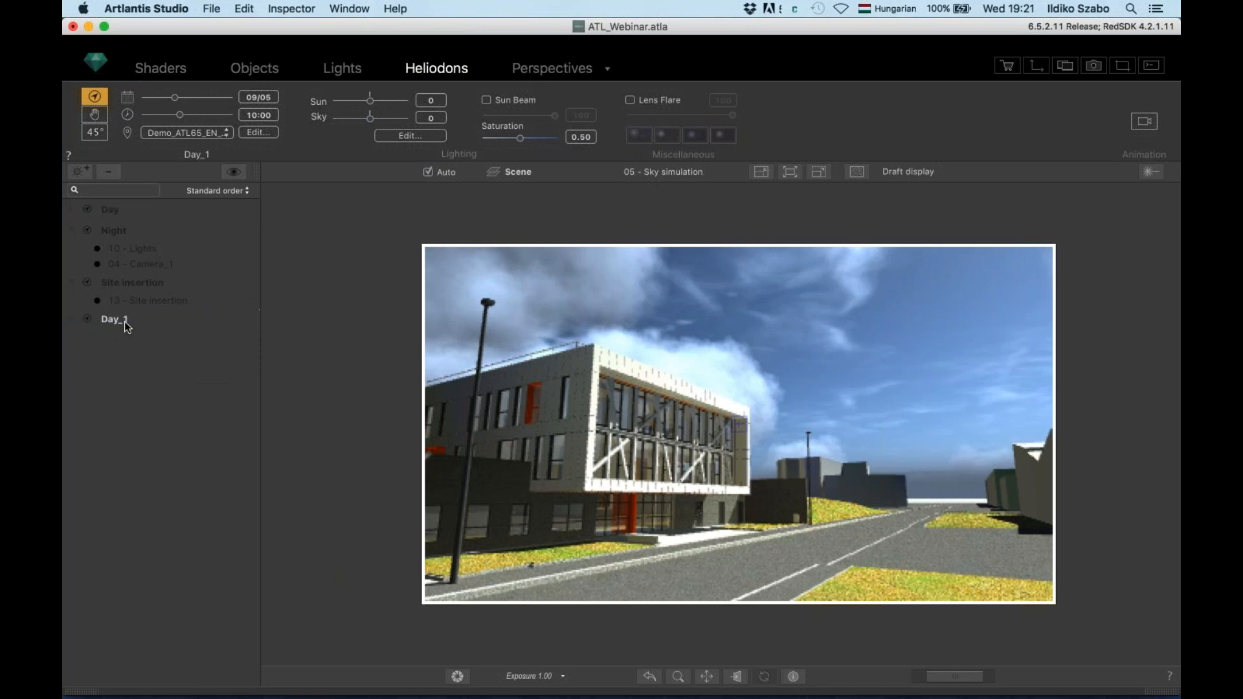
double_click(117, 319)
text(Manual)
key(Return)
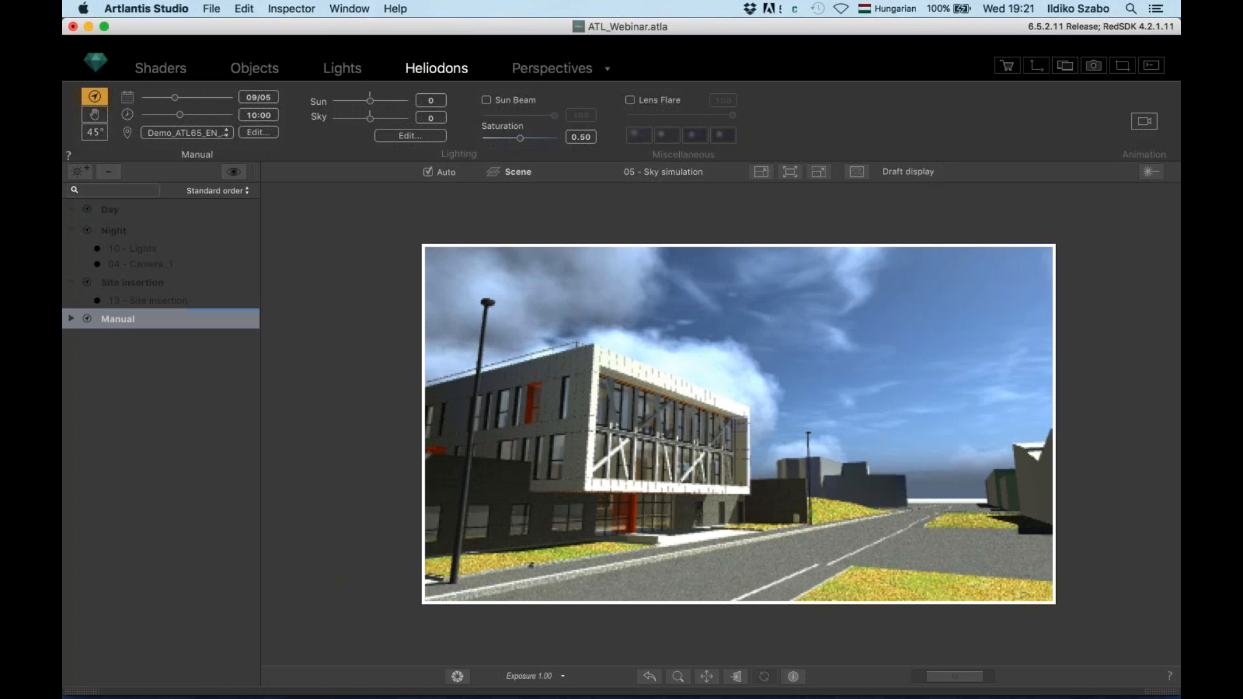
Switch the sun to Manual and drag it low to Azimuth 174.51, Elevation 6.09
click(98, 119)
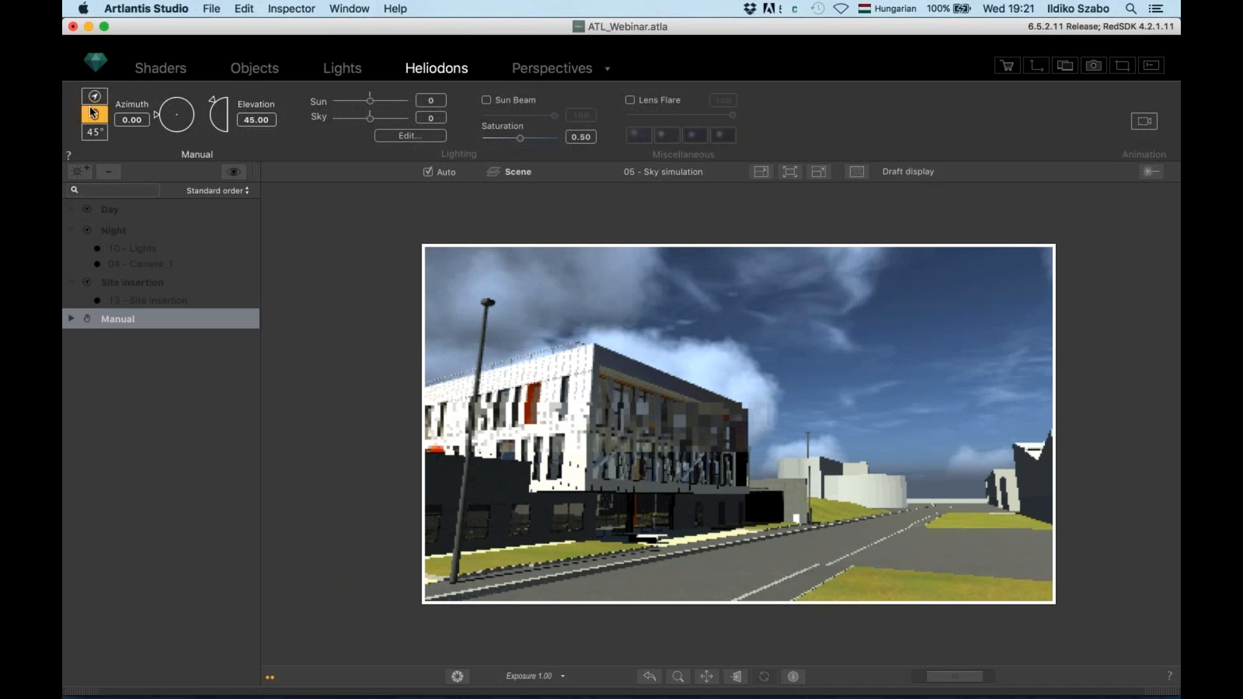
mouse_move(156, 119)
mouse_down()
mouse_move(170, 96)
mouse_move(209, 109)
mouse_up()
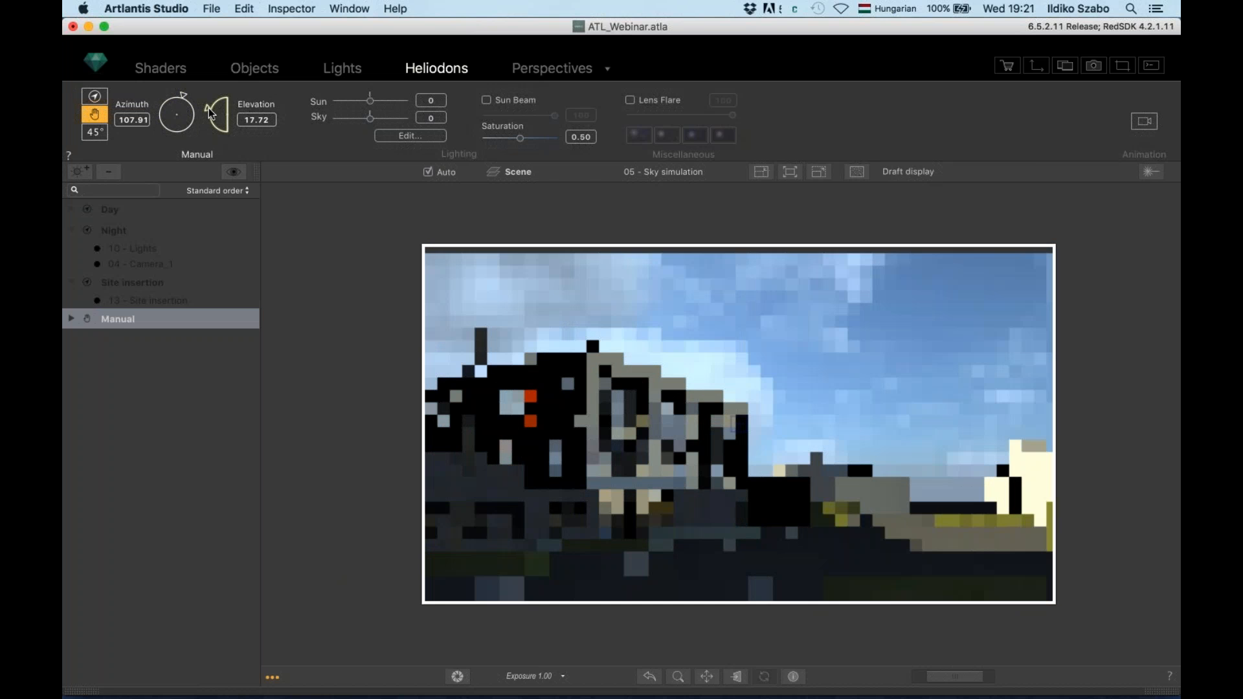
drag(209, 108, 209, 109)
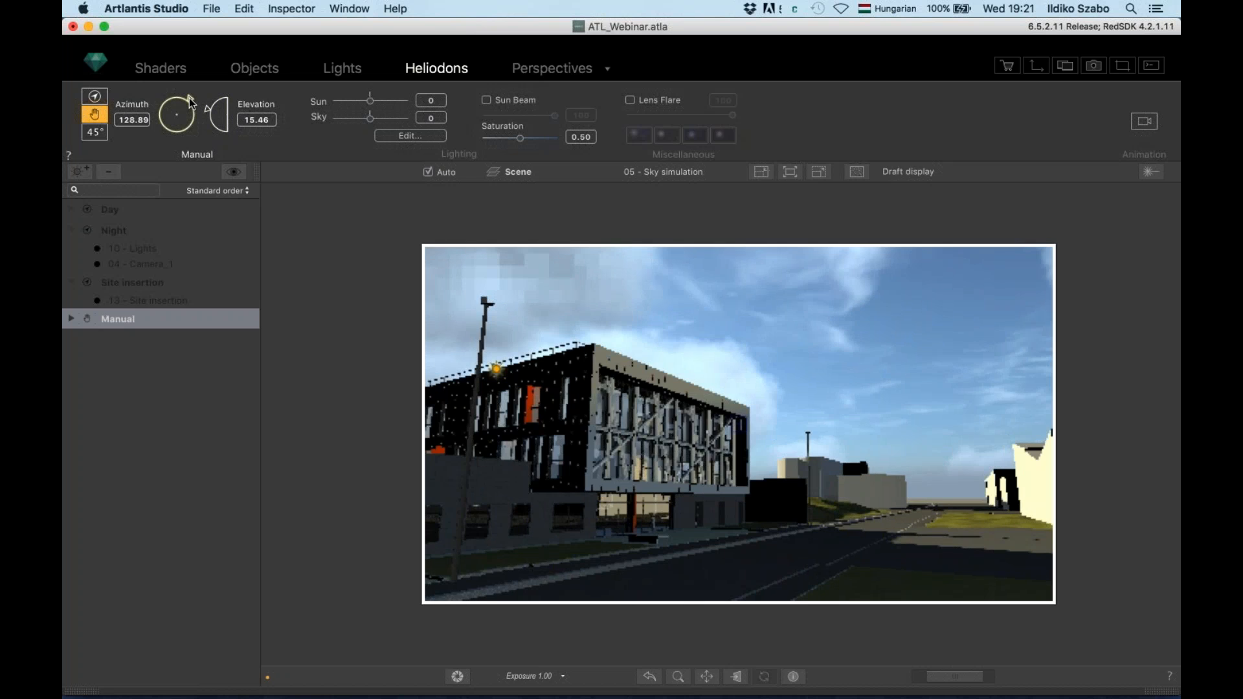
click(189, 101)
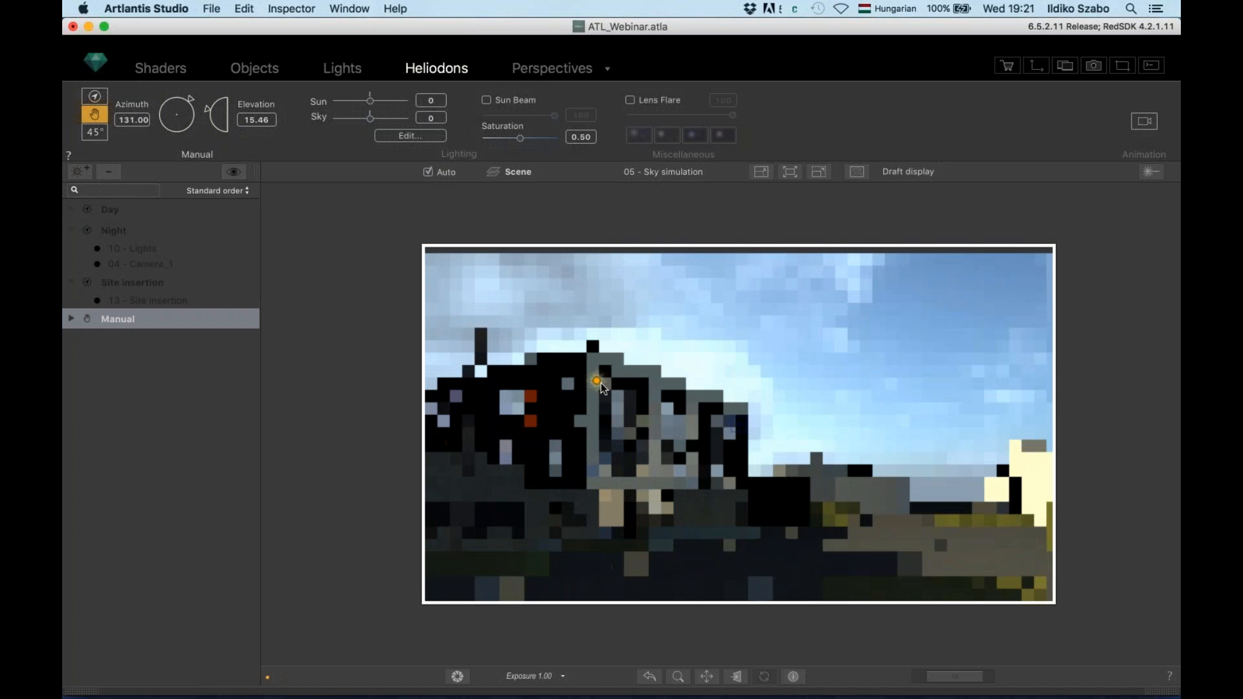
click(598, 382)
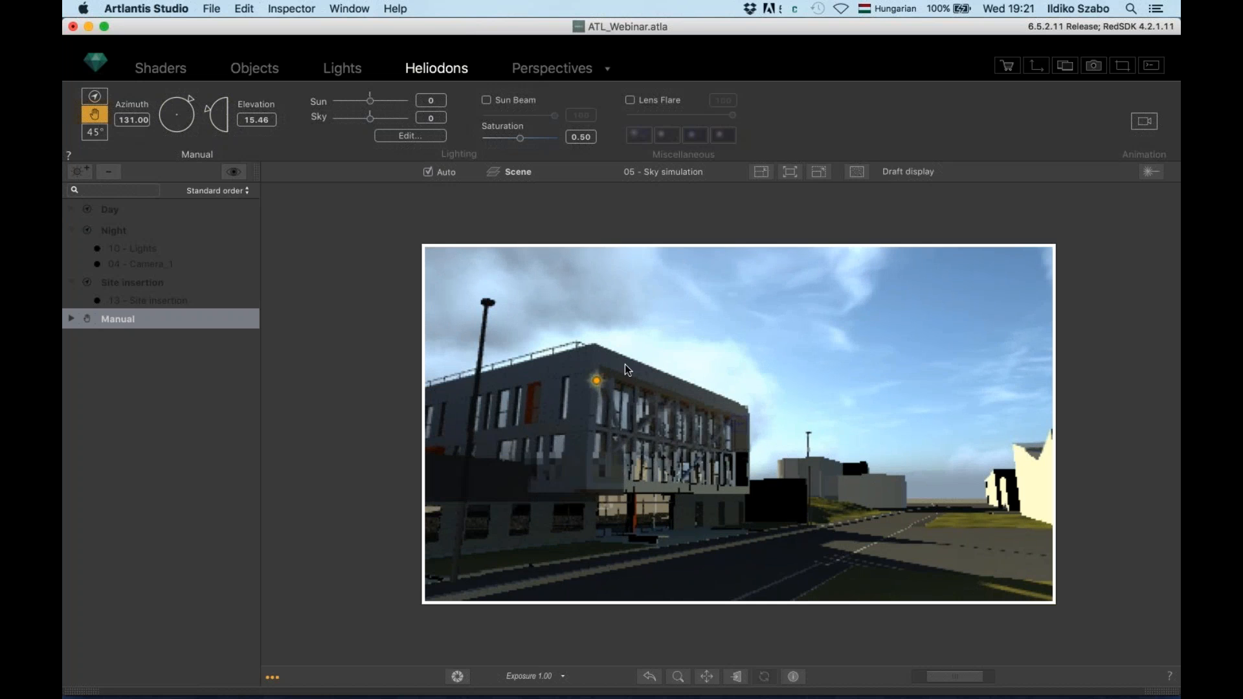
mouse_move(668, 359)
mouse_down()
mouse_move(777, 362)
mouse_move(770, 371)
mouse_move(925, 452)
mouse_up()
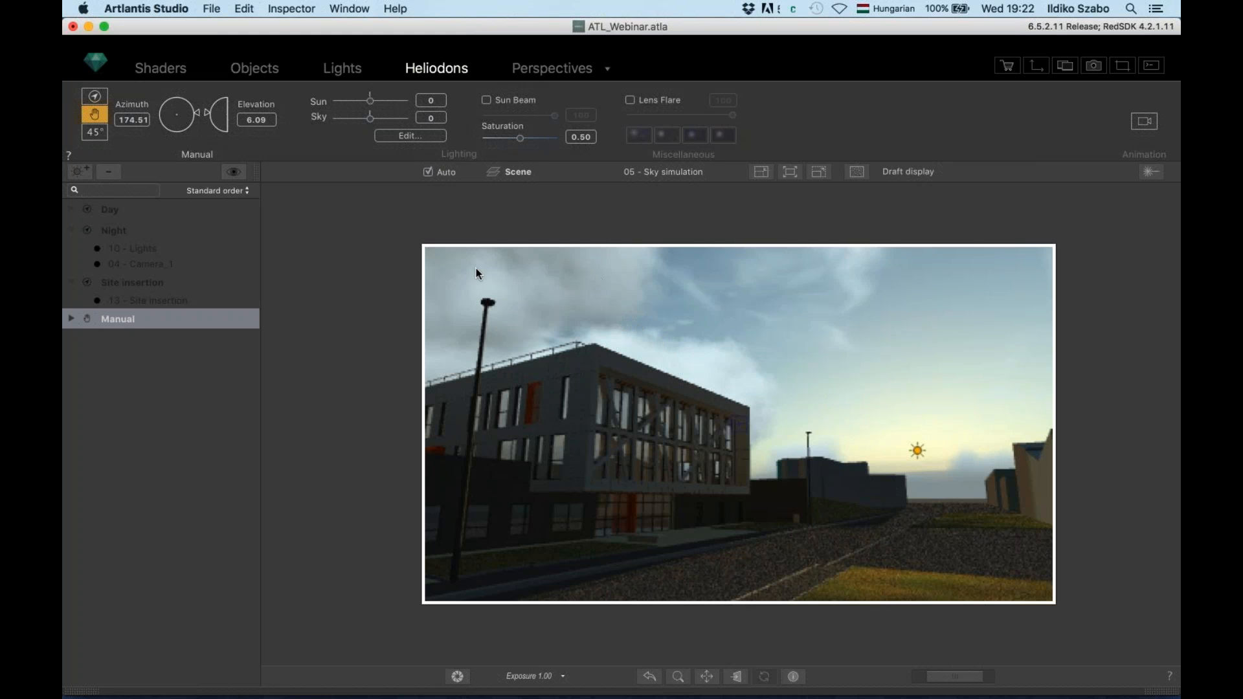
Switch to the 06 - HDRI view and bring up its Perspectives camera settings
click(667, 173)
click(673, 186)
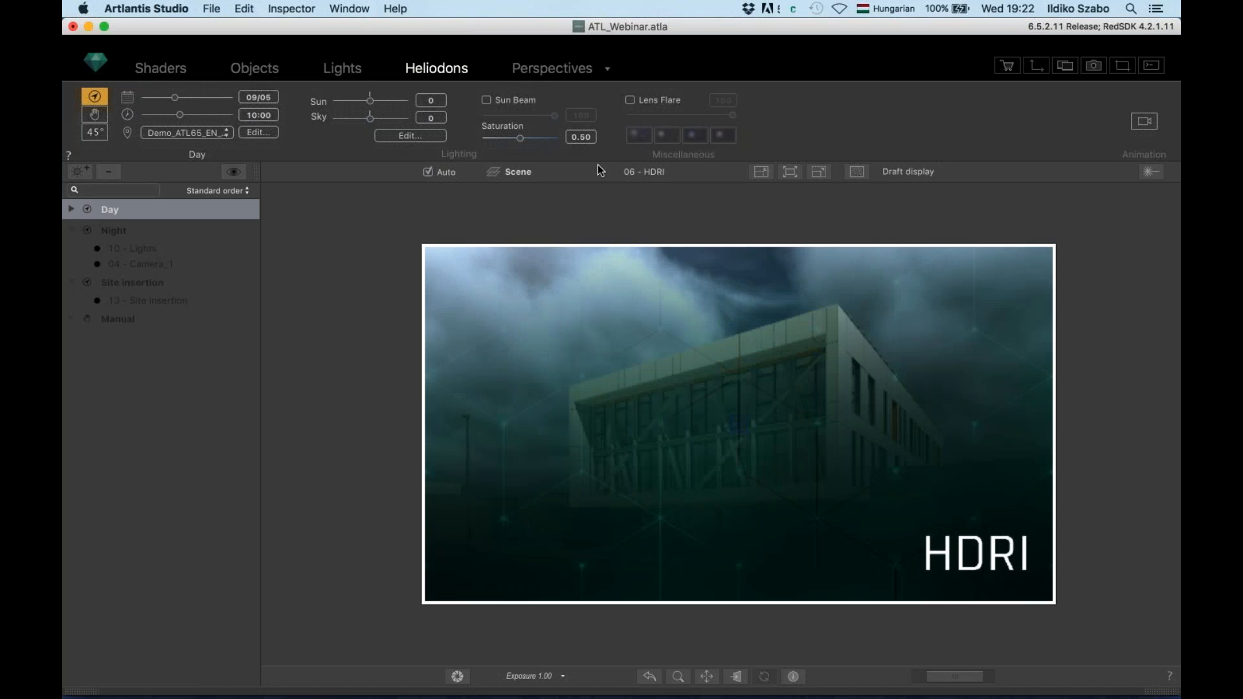
click(570, 68)
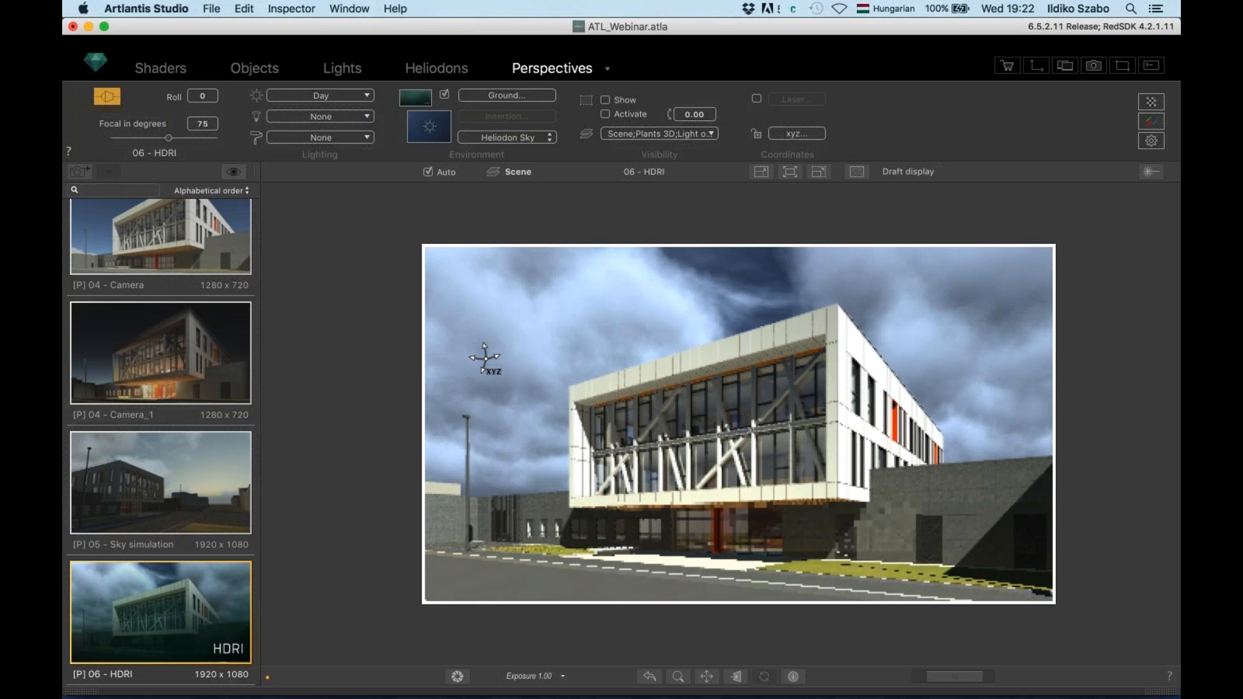
Set the 06 - HDRI heliodon lighting to None
click(337, 98)
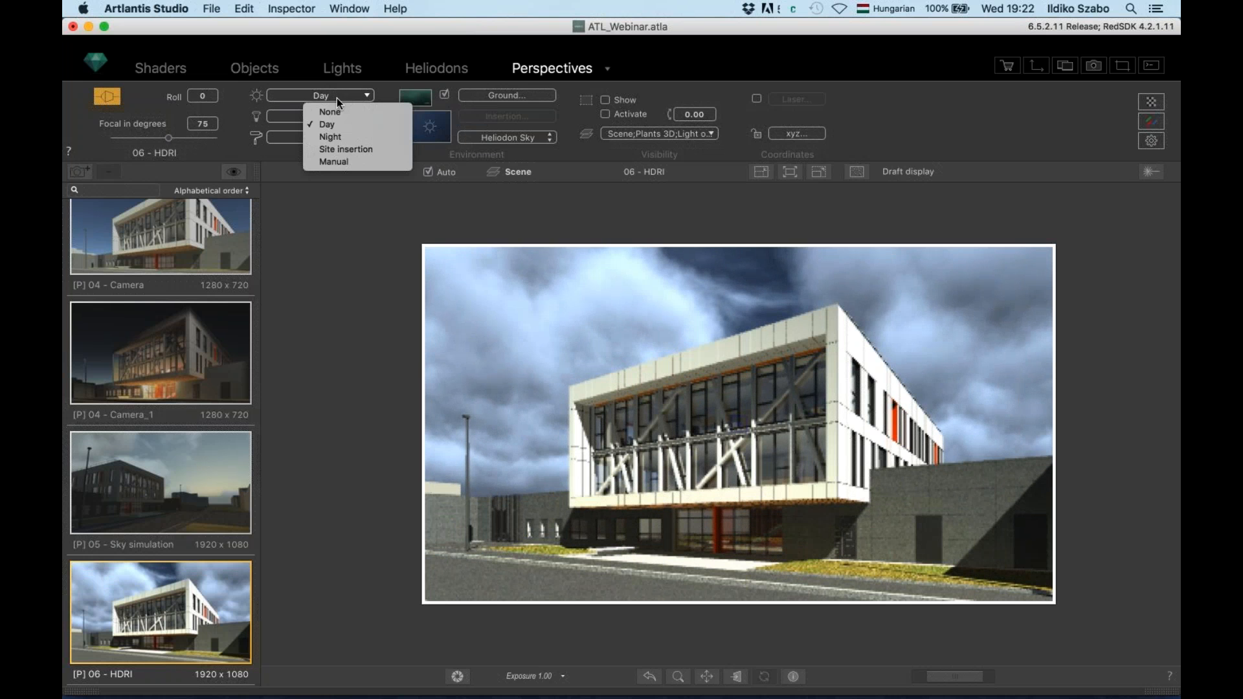
click(337, 111)
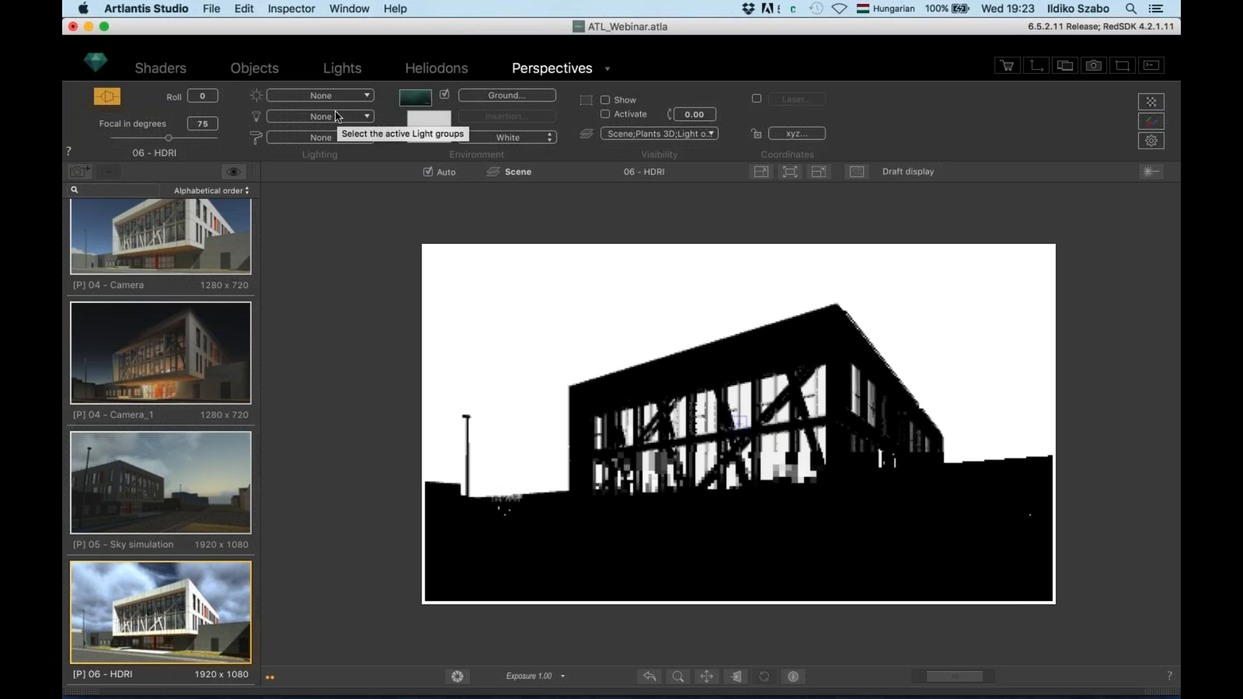
click(430, 123)
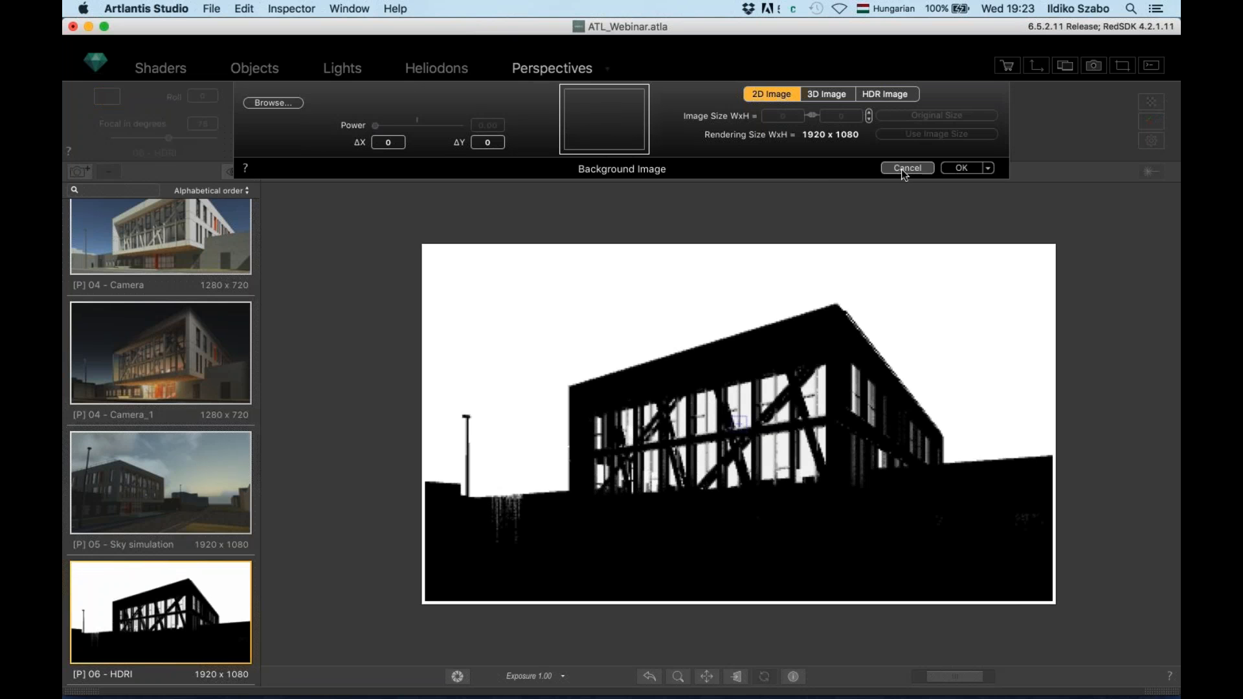
click(907, 168)
Set Environment to Image and load clouds1.hdr as the background image
click(535, 137)
click(535, 165)
click(430, 124)
click(612, 126)
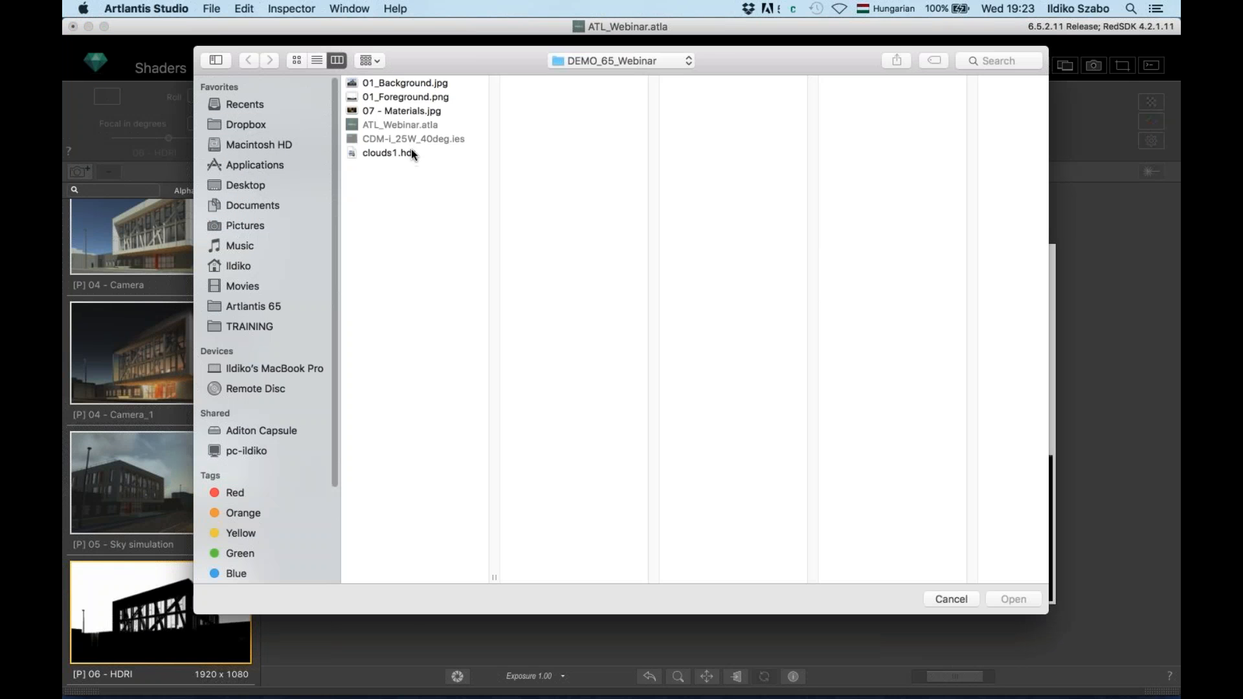
click(397, 153)
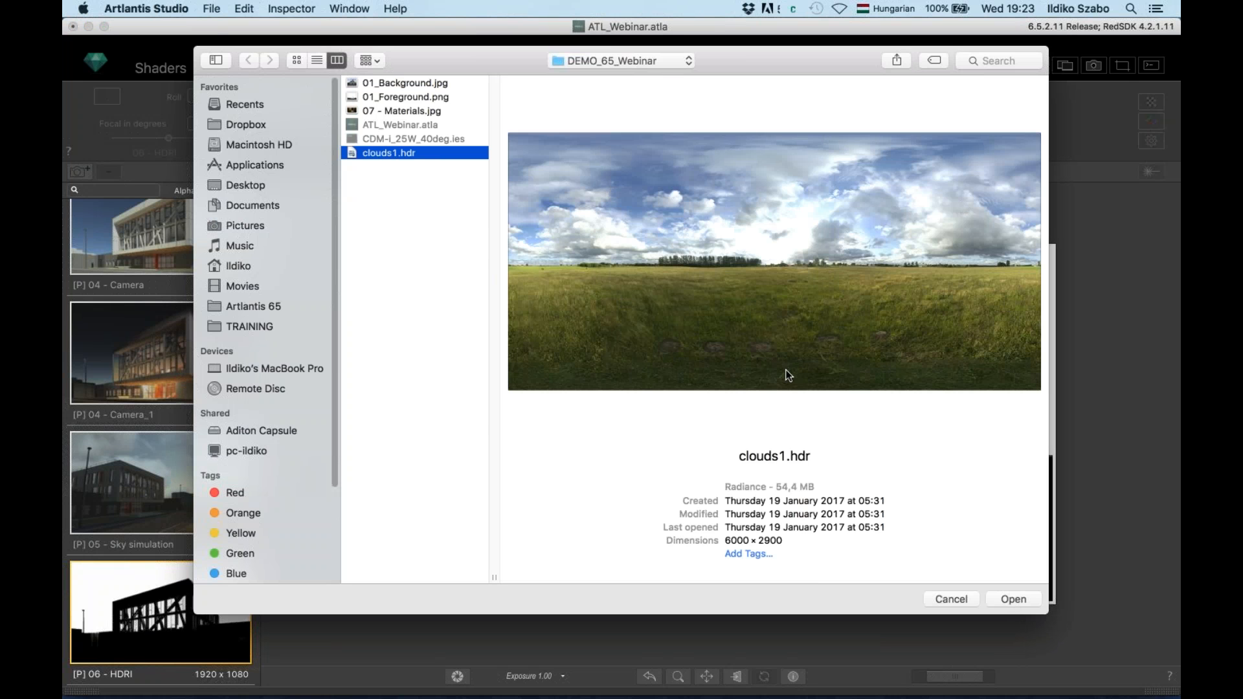
click(1013, 600)
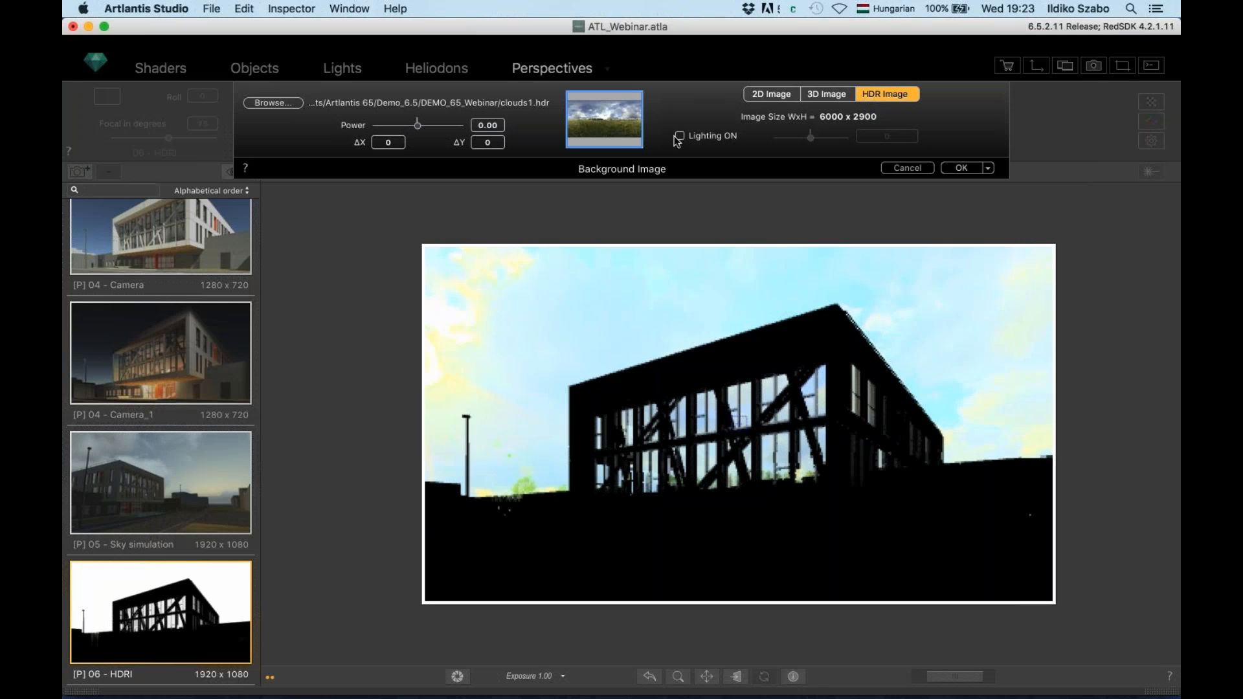
Turn on clouds1.hdr lighting, offset the sky behind the building, and tick Enhanced Background
click(679, 135)
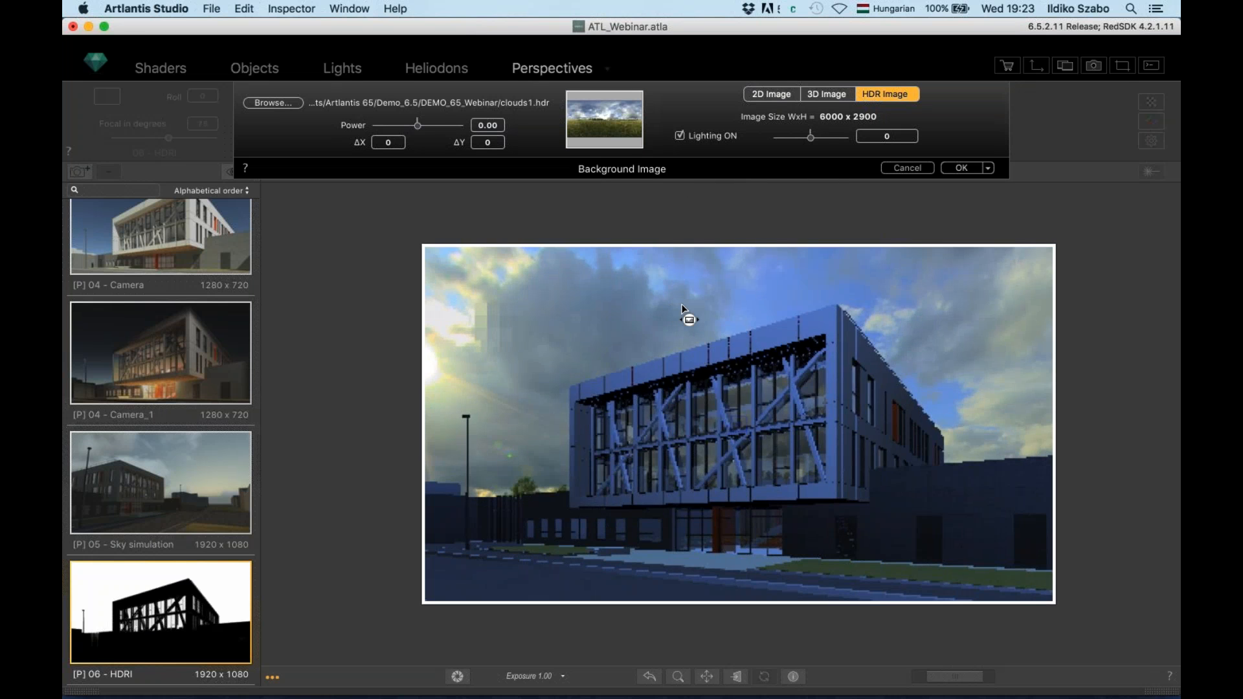
drag(679, 303, 573, 324)
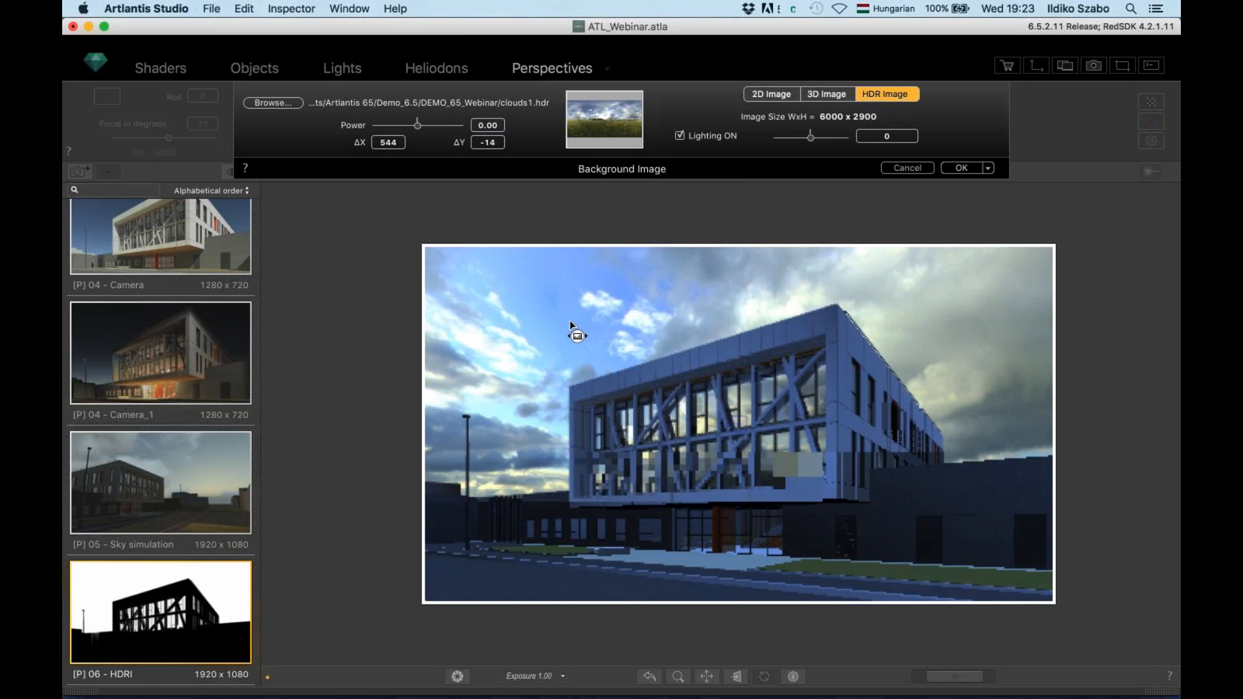
click(953, 169)
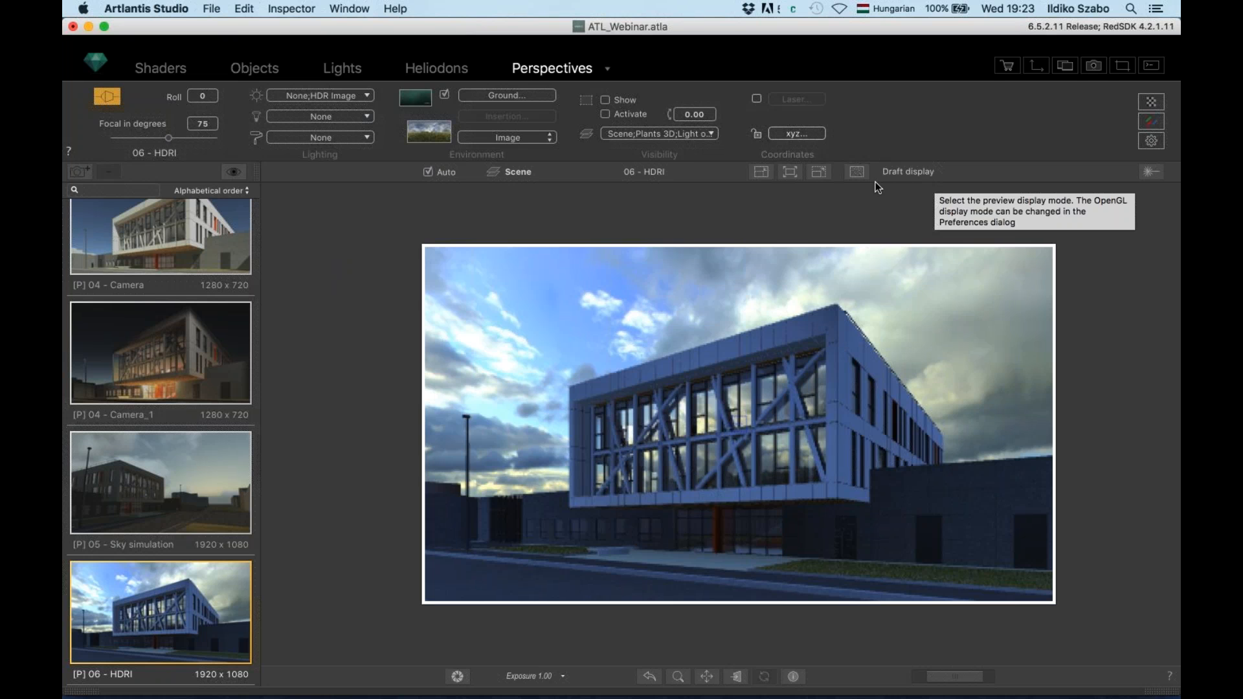
click(1151, 141)
click(593, 185)
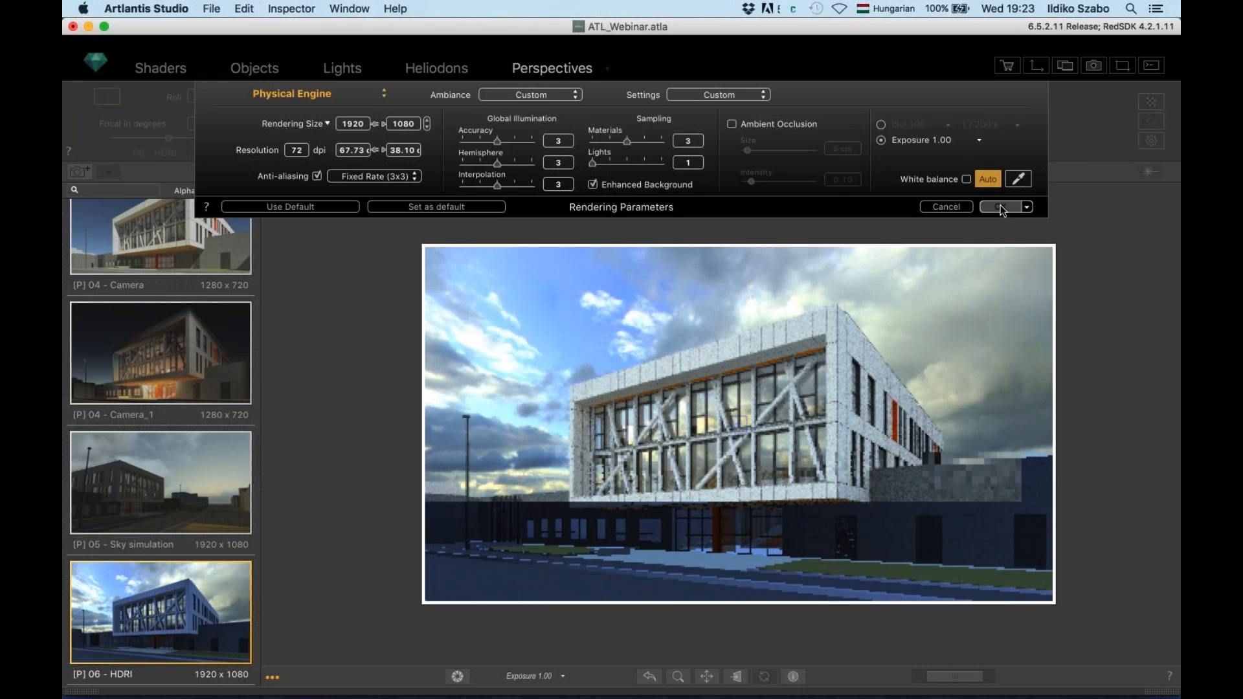
Apply the Enhanced Background setting and nudge the 06 - HDRI camera toward the building
click(1001, 208)
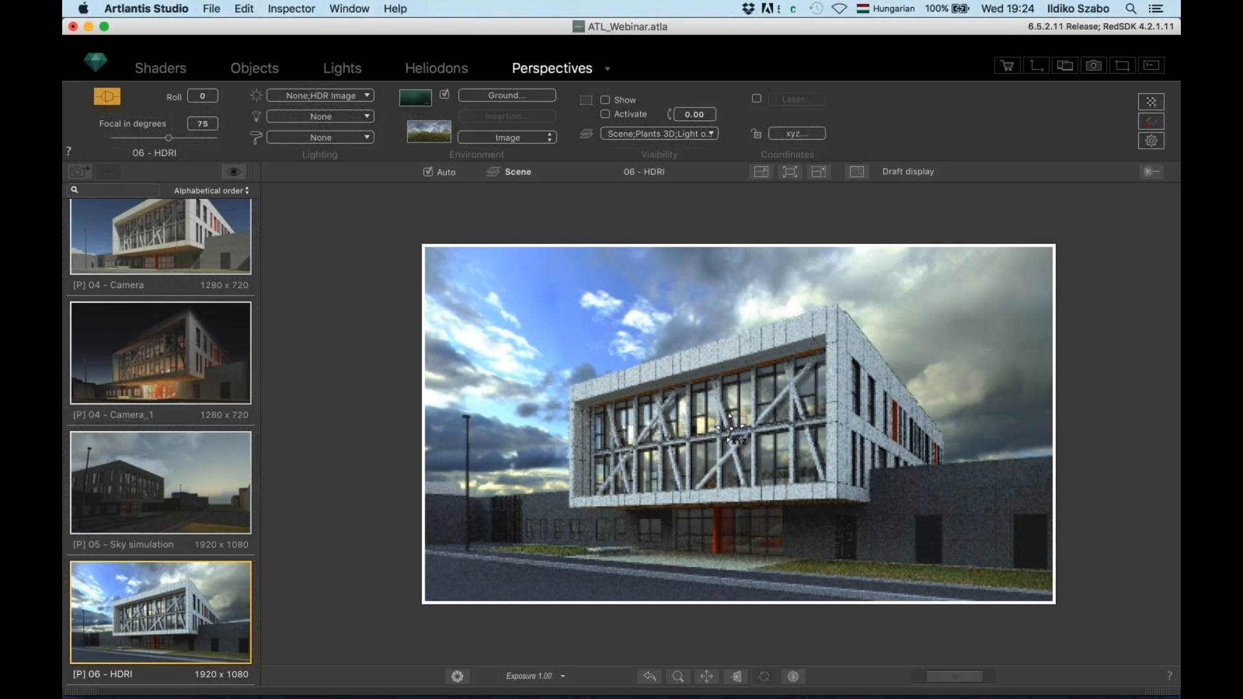
drag(730, 429, 750, 428)
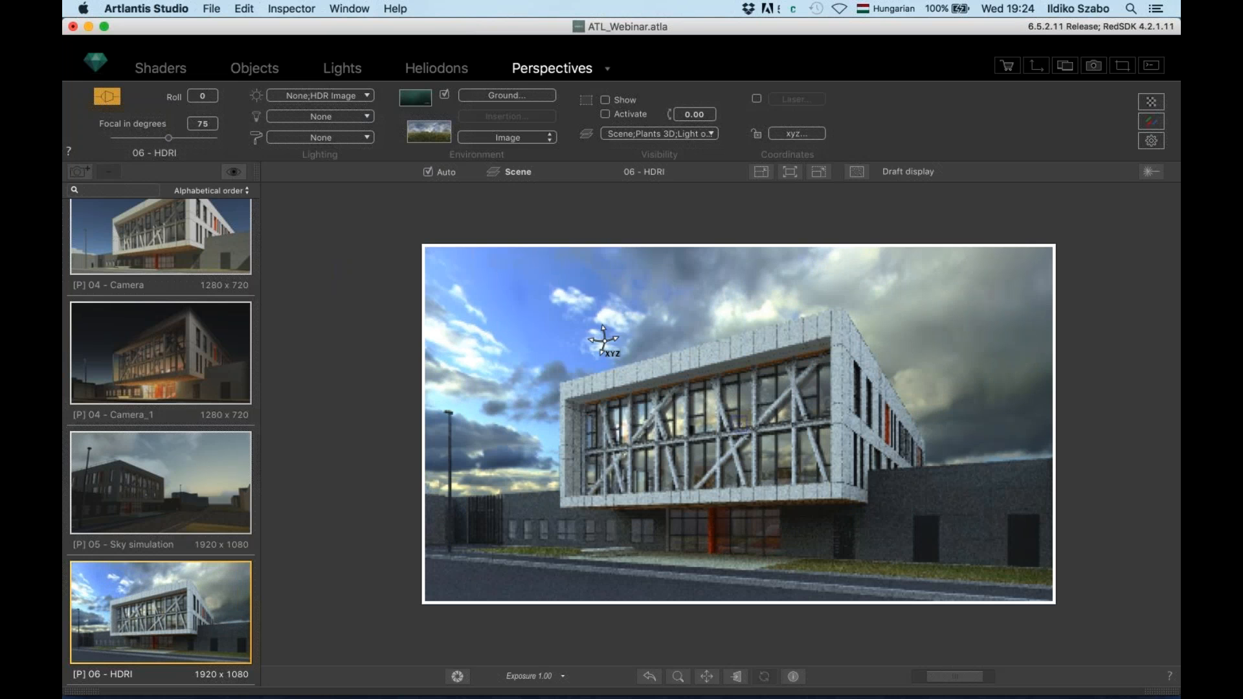
Switch to the [P] 07 - Materials meeting-room perspective from the perspectives list
scroll(190, 411, down, 3)
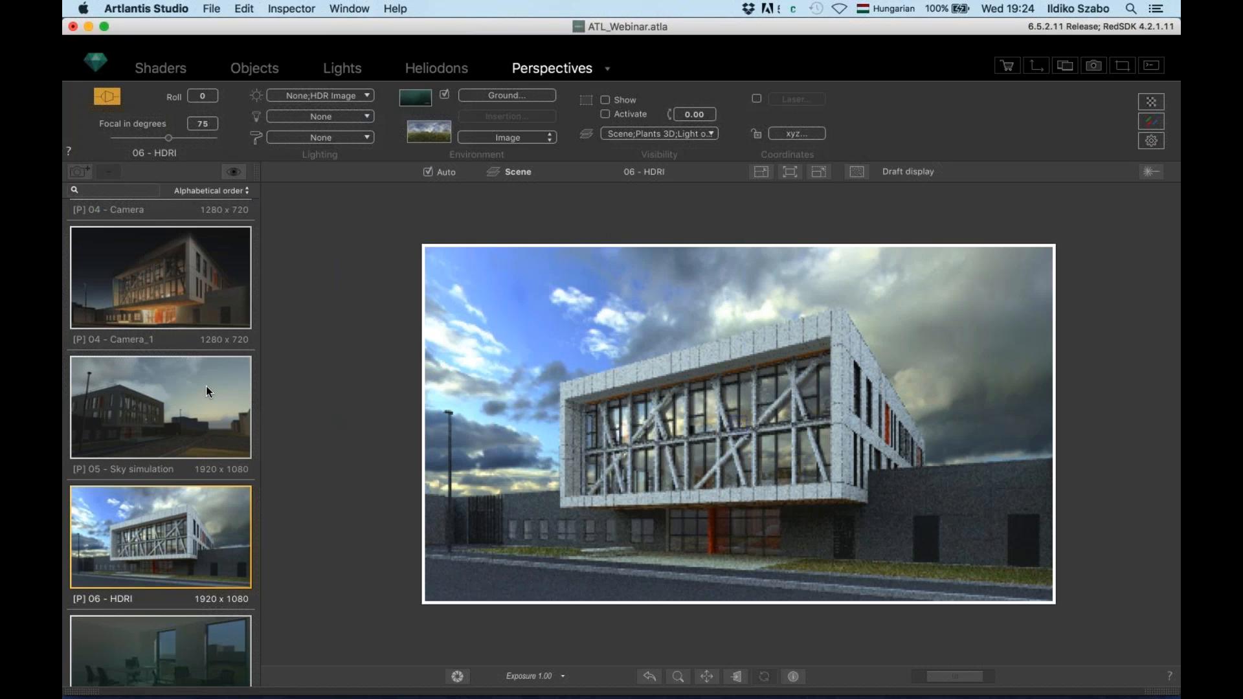
scroll(173, 436, down, 2)
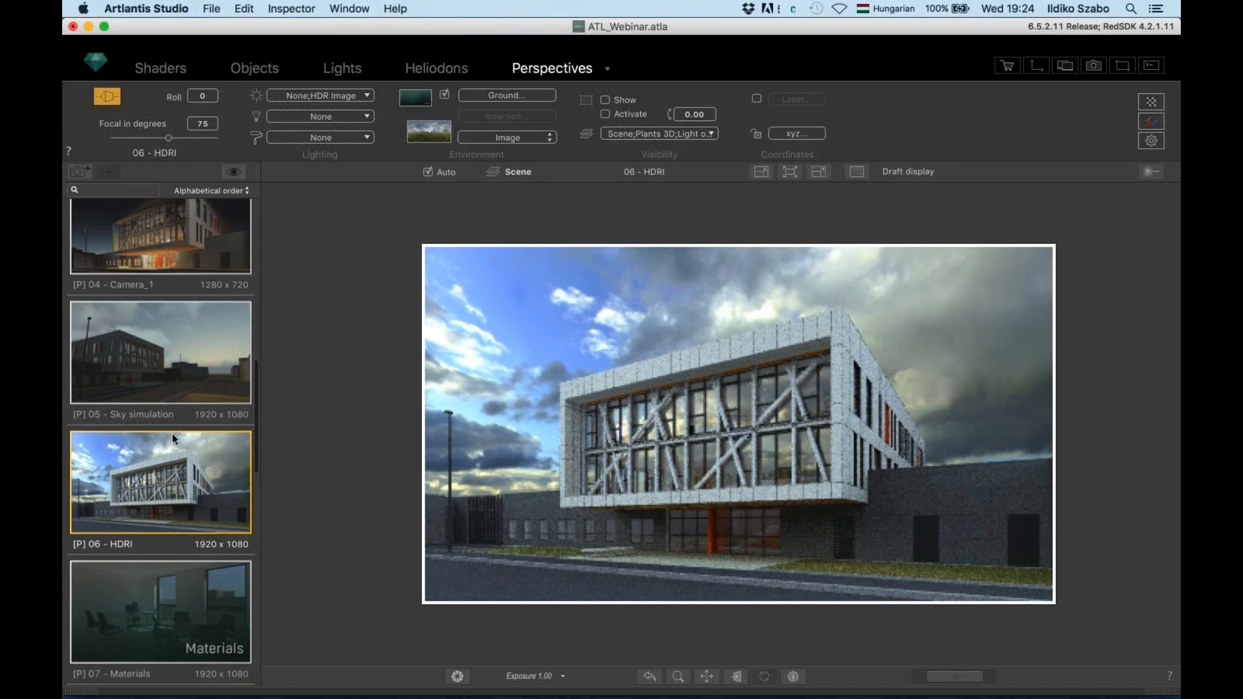
scroll(157, 413, down, 4)
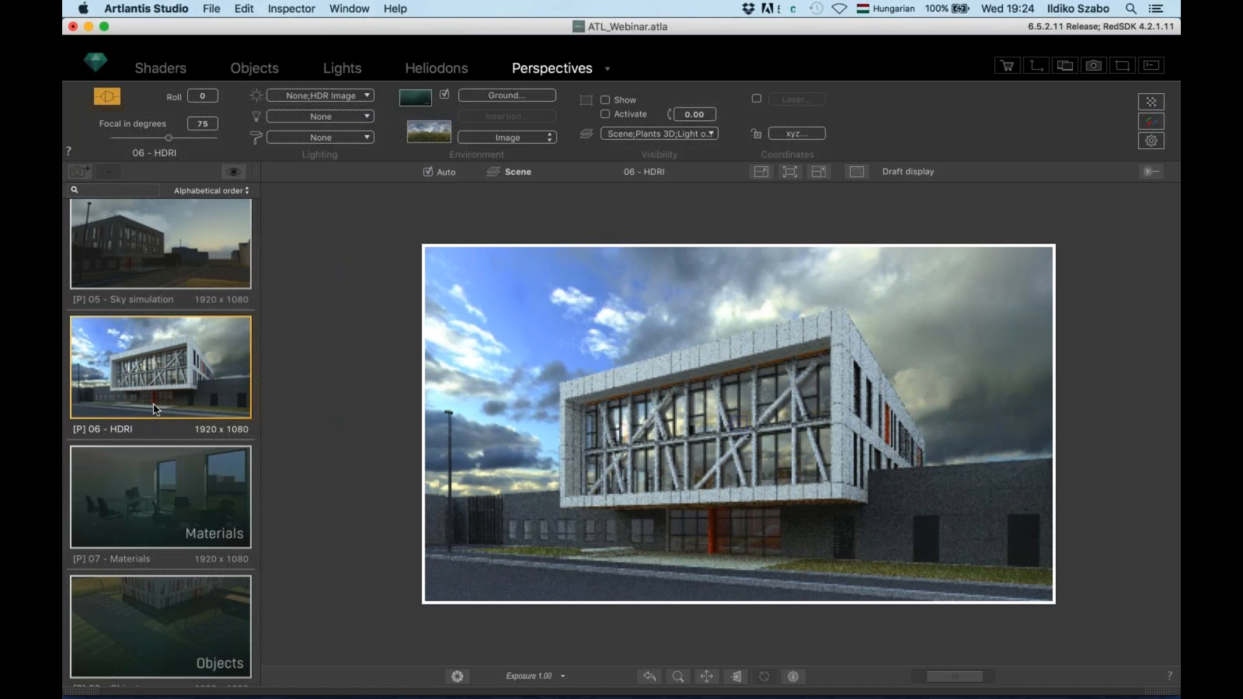
click(169, 504)
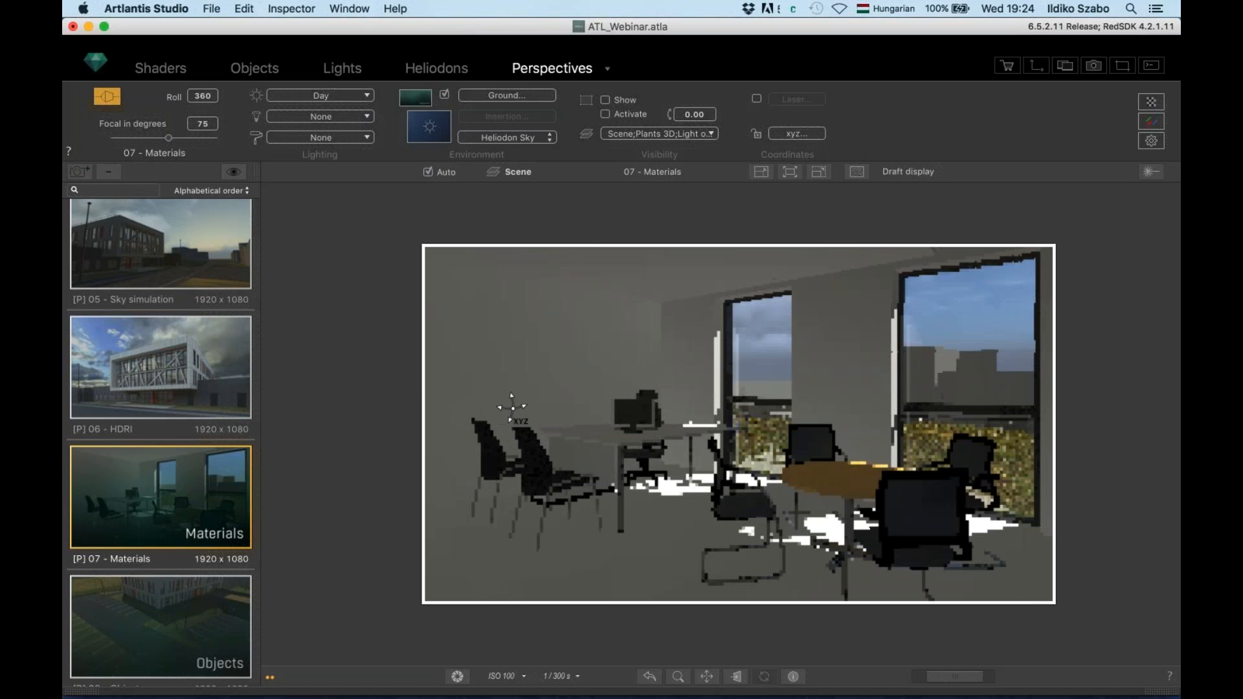
Show the scene materials and select the floor's sol_1er material in the room
click(162, 69)
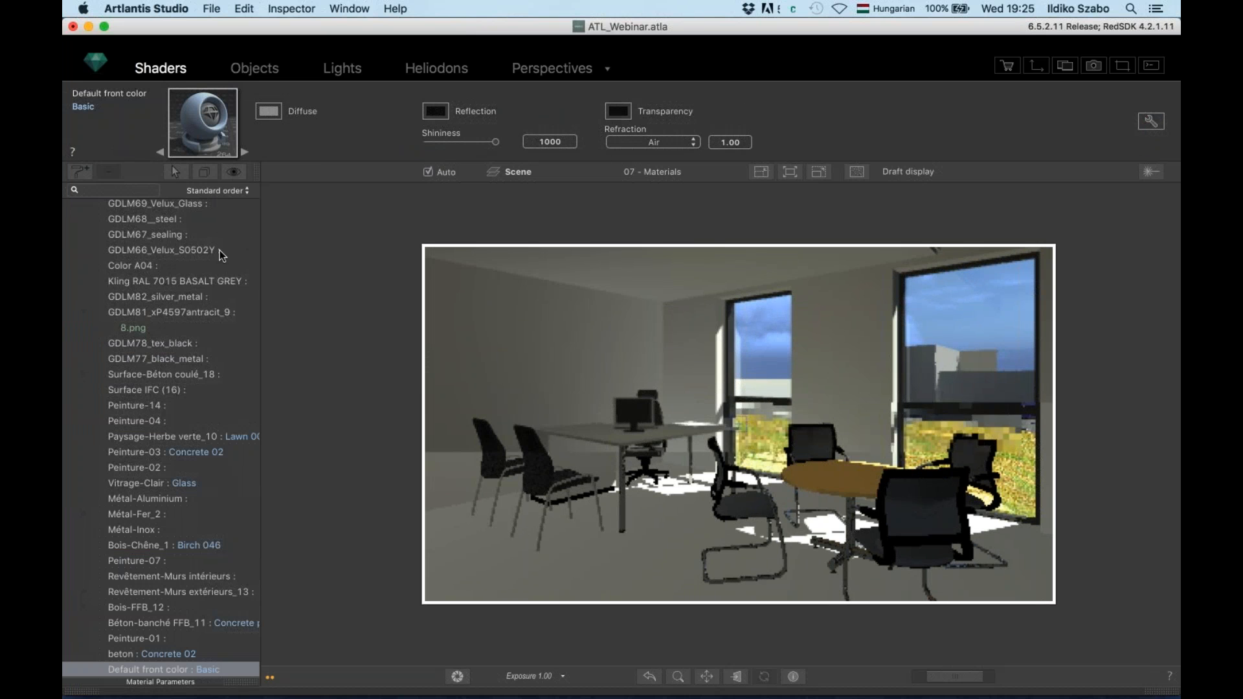
scroll(220, 250, down, 15)
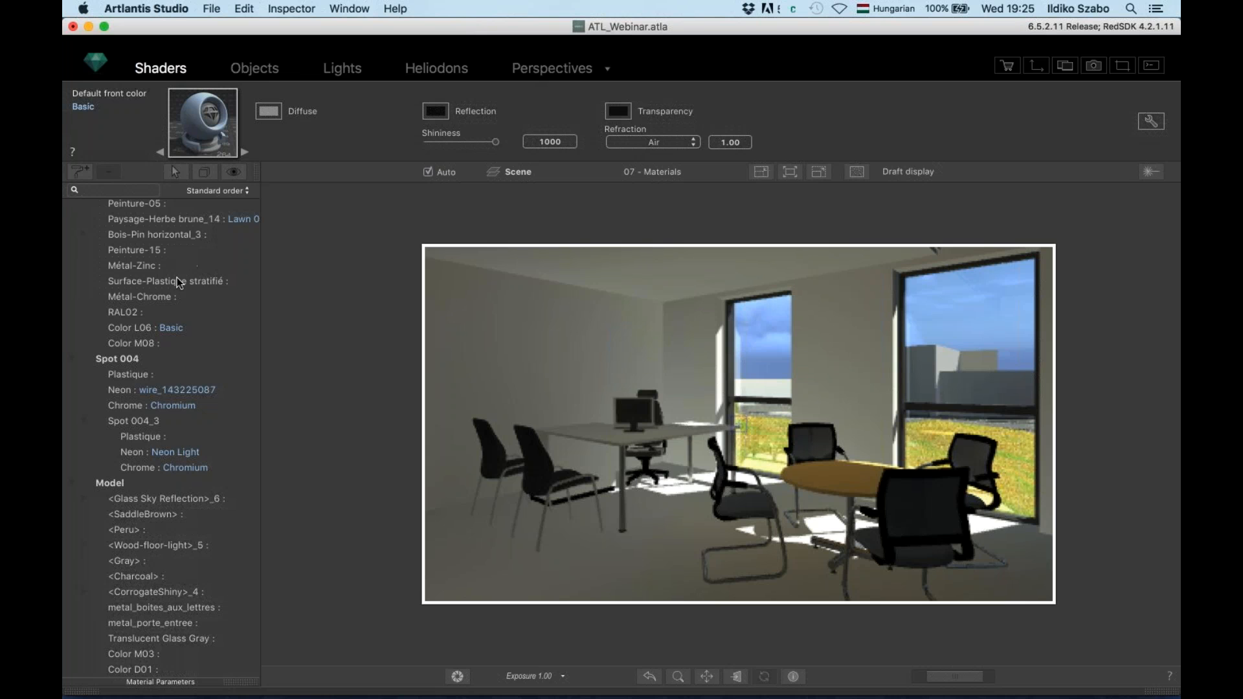
click(539, 337)
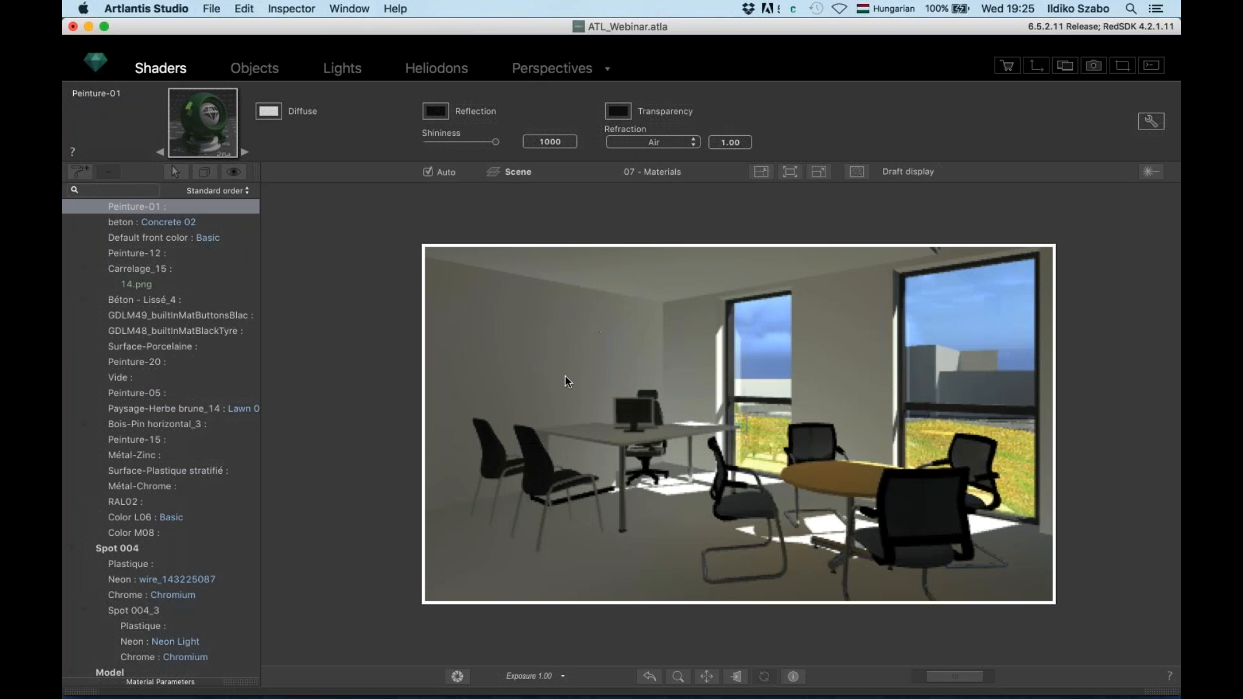
click(587, 534)
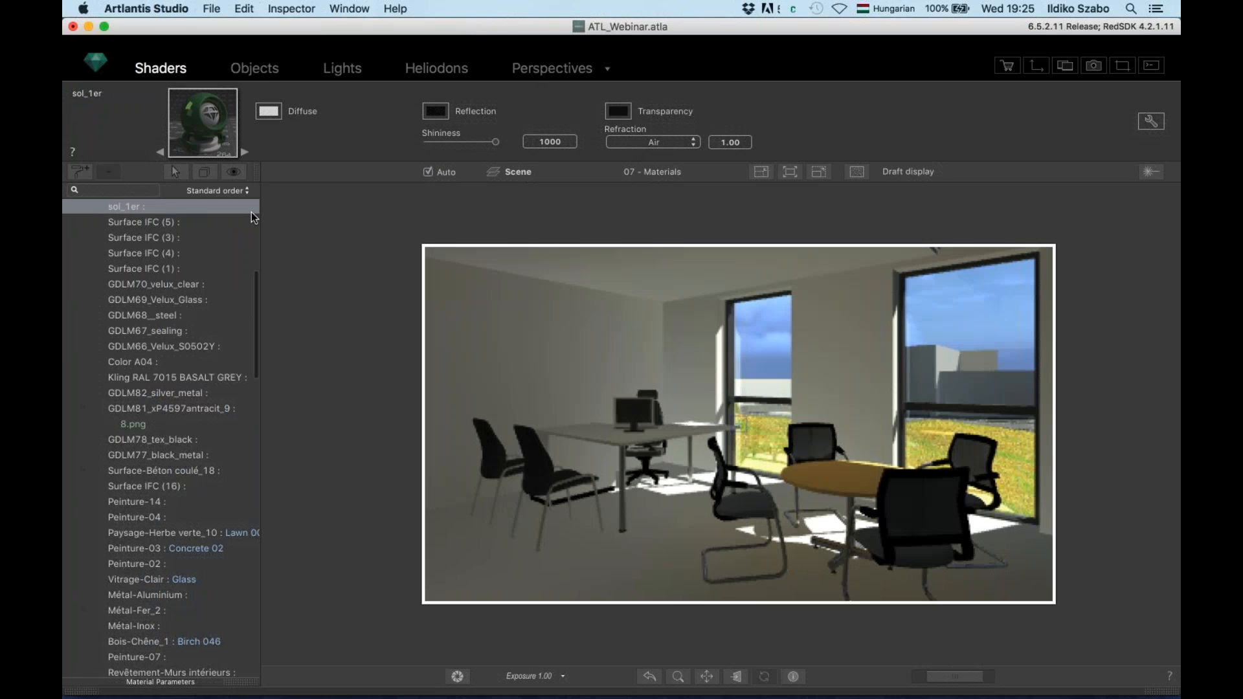
Try peach and purple diffuse colours on the floor, settling on a pale lavender-blue
click(270, 112)
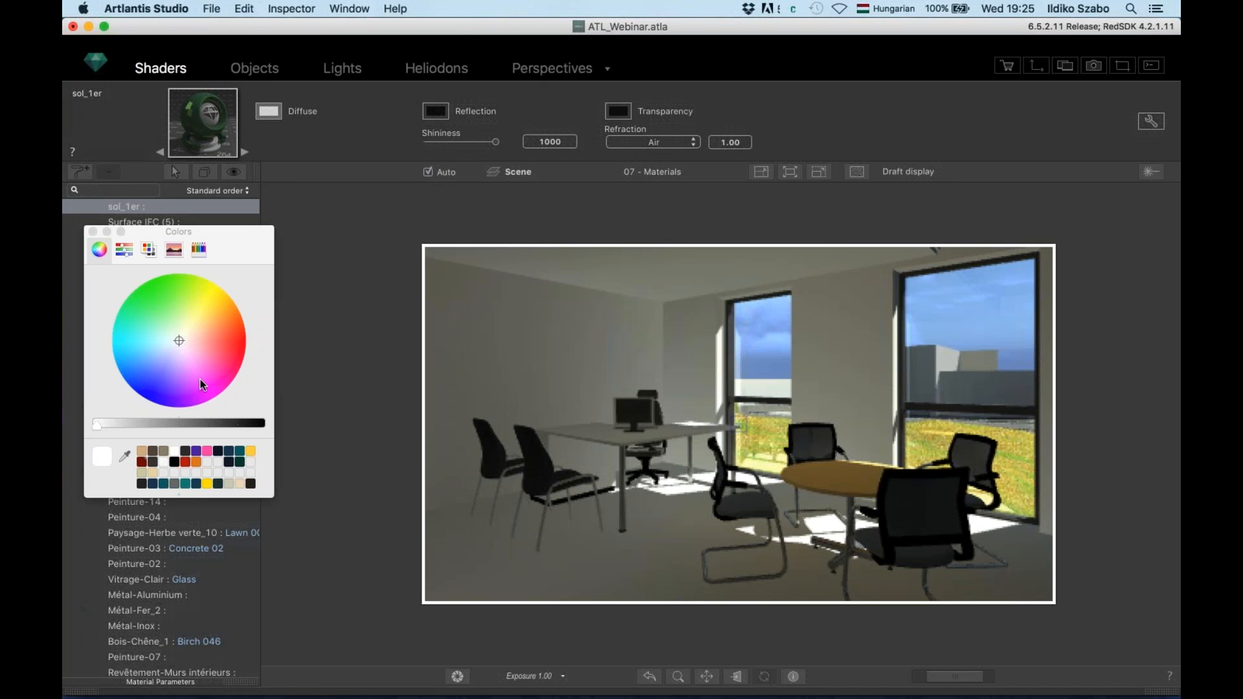
click(193, 338)
drag(197, 344, 201, 328)
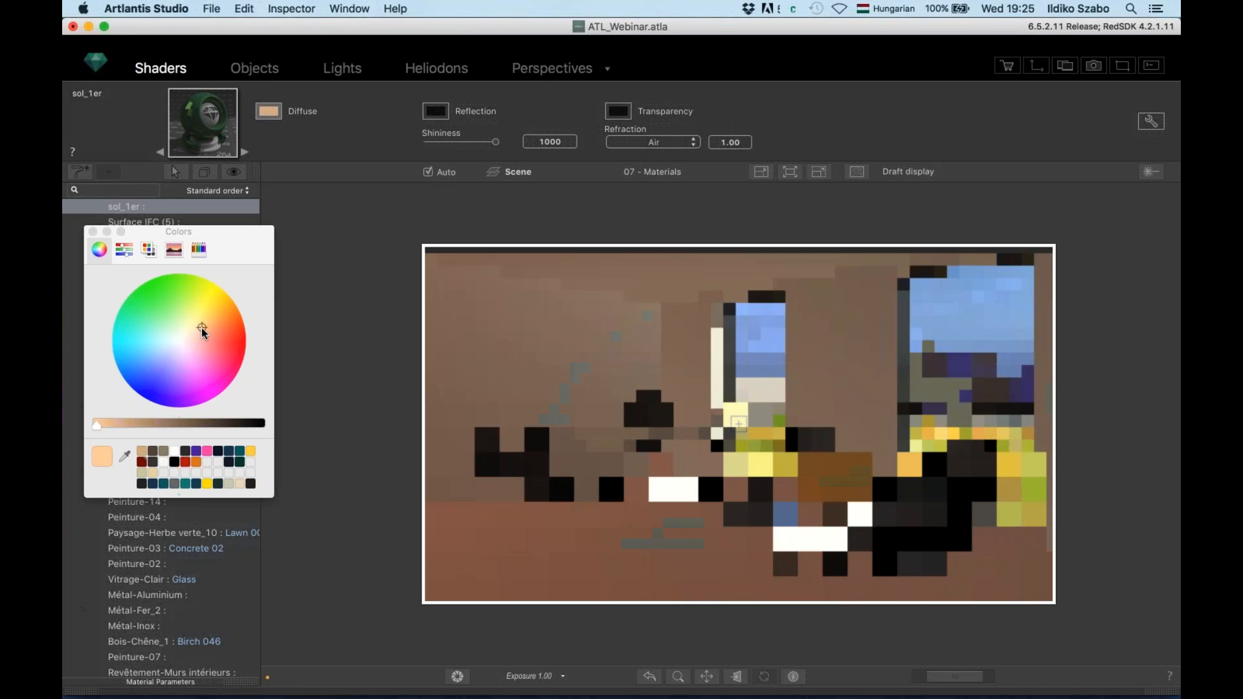
drag(168, 379, 178, 376)
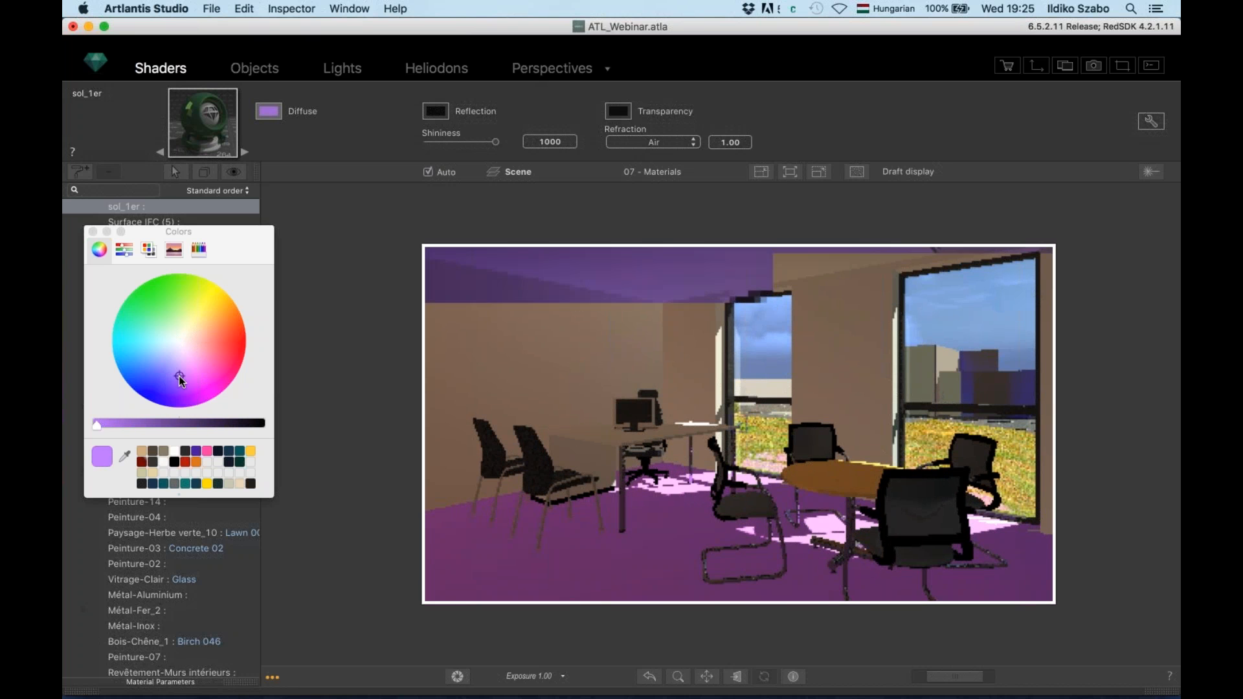
click(182, 340)
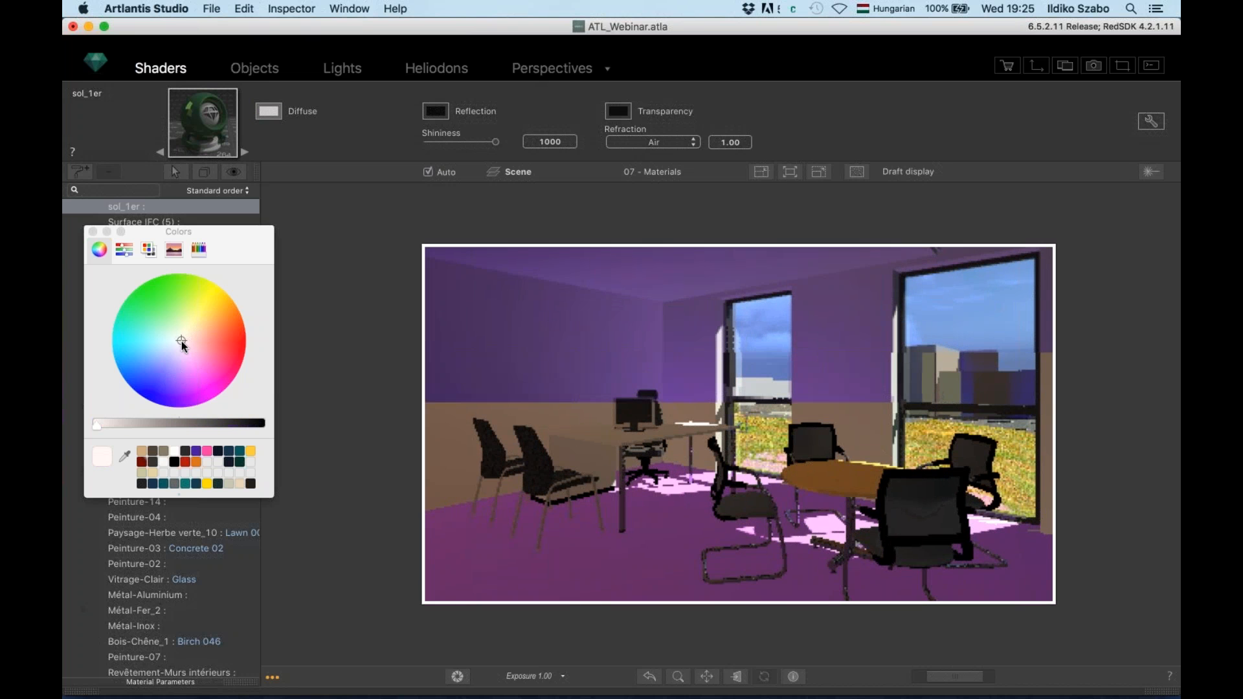
click(175, 351)
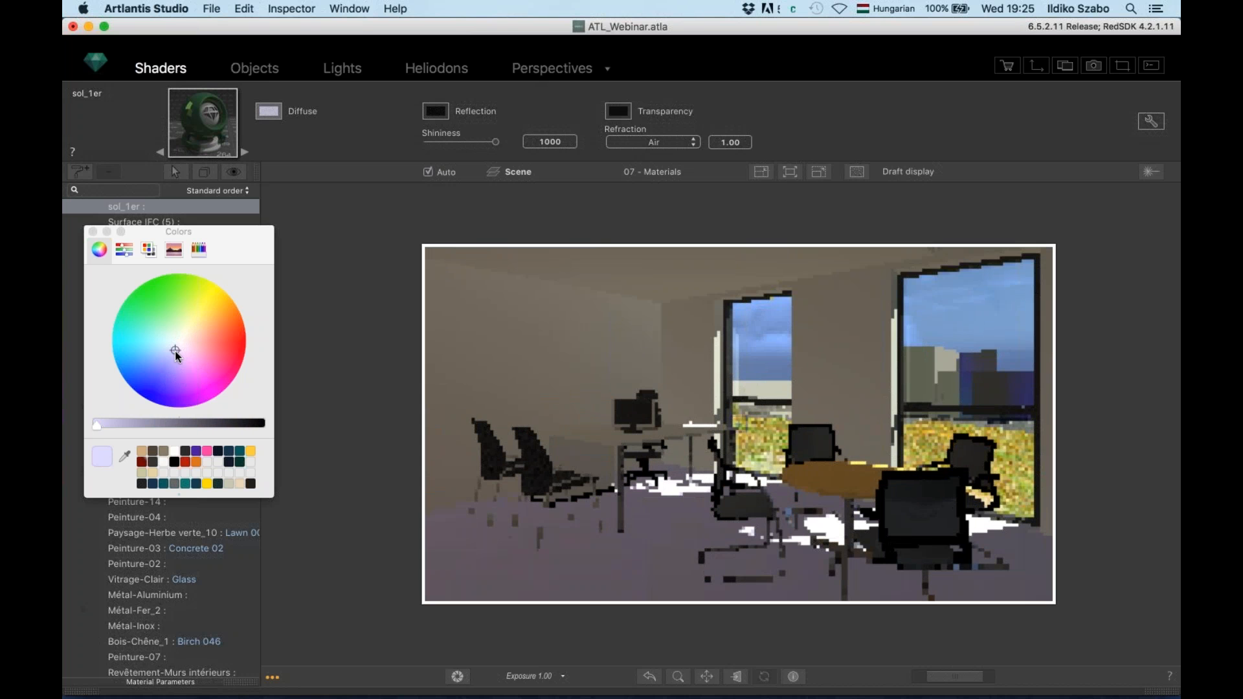
click(170, 355)
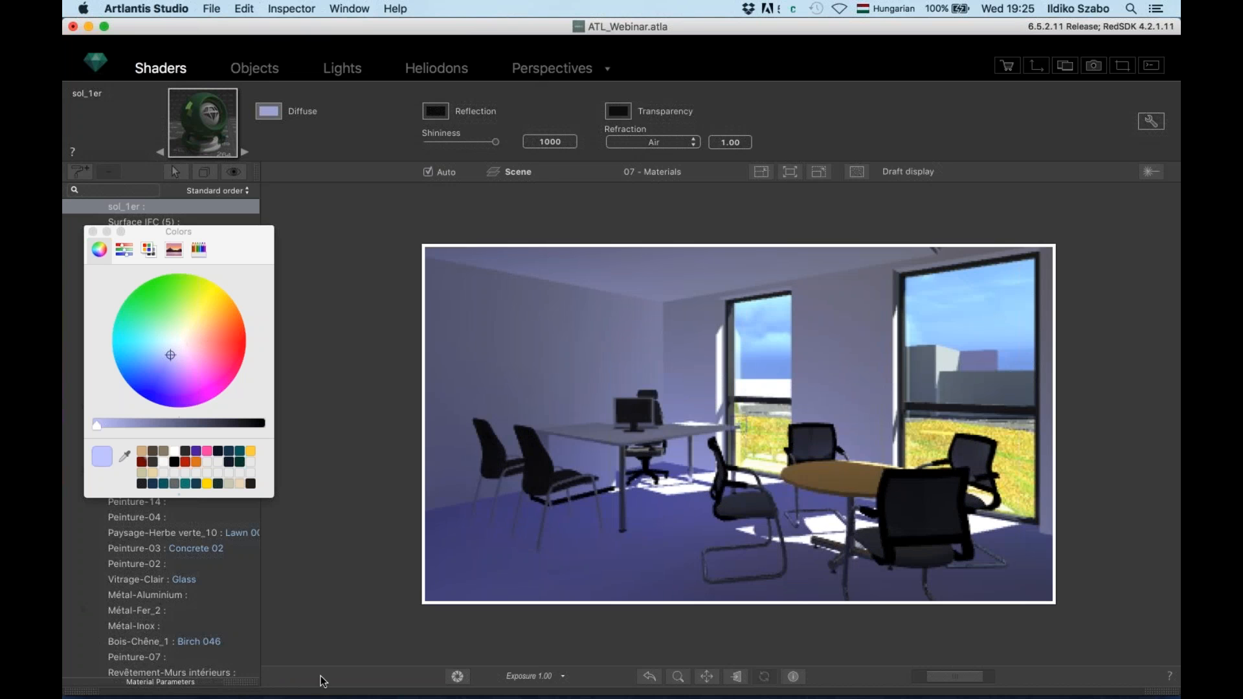
mouse_move(197, 654)
click(81, 693)
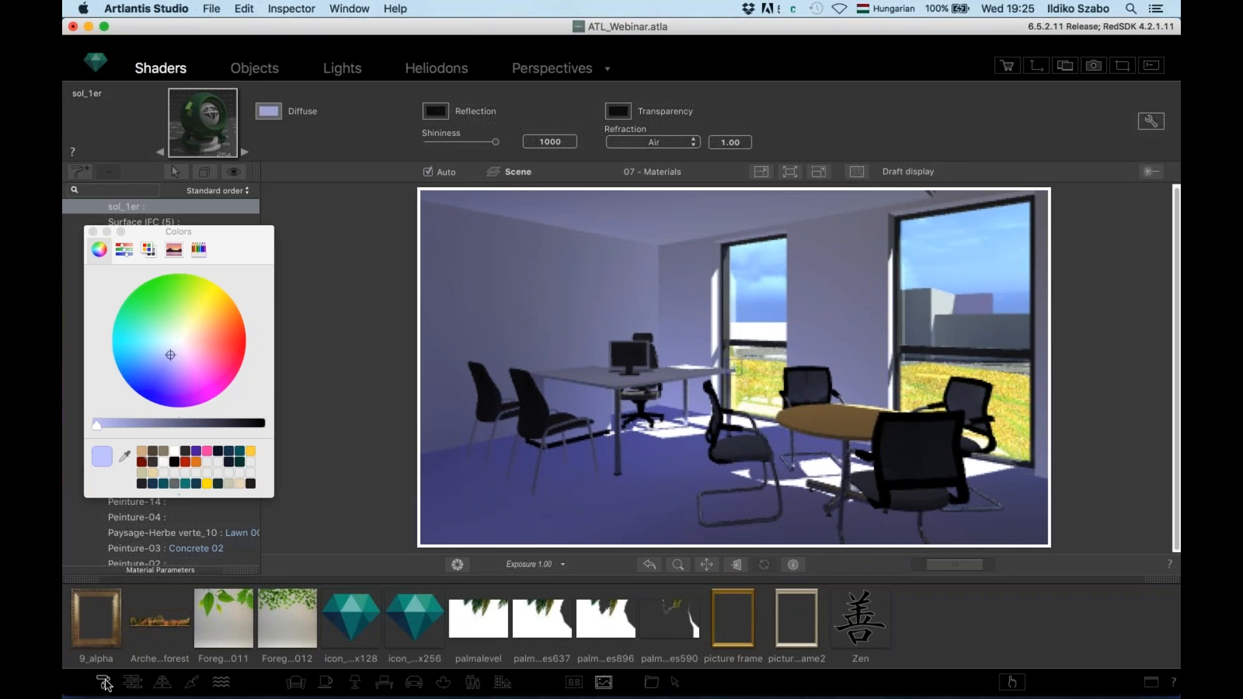
Drag Carpet 003 from the catalog's floor textures onto the office floor, then close Colors
click(131, 683)
click(134, 684)
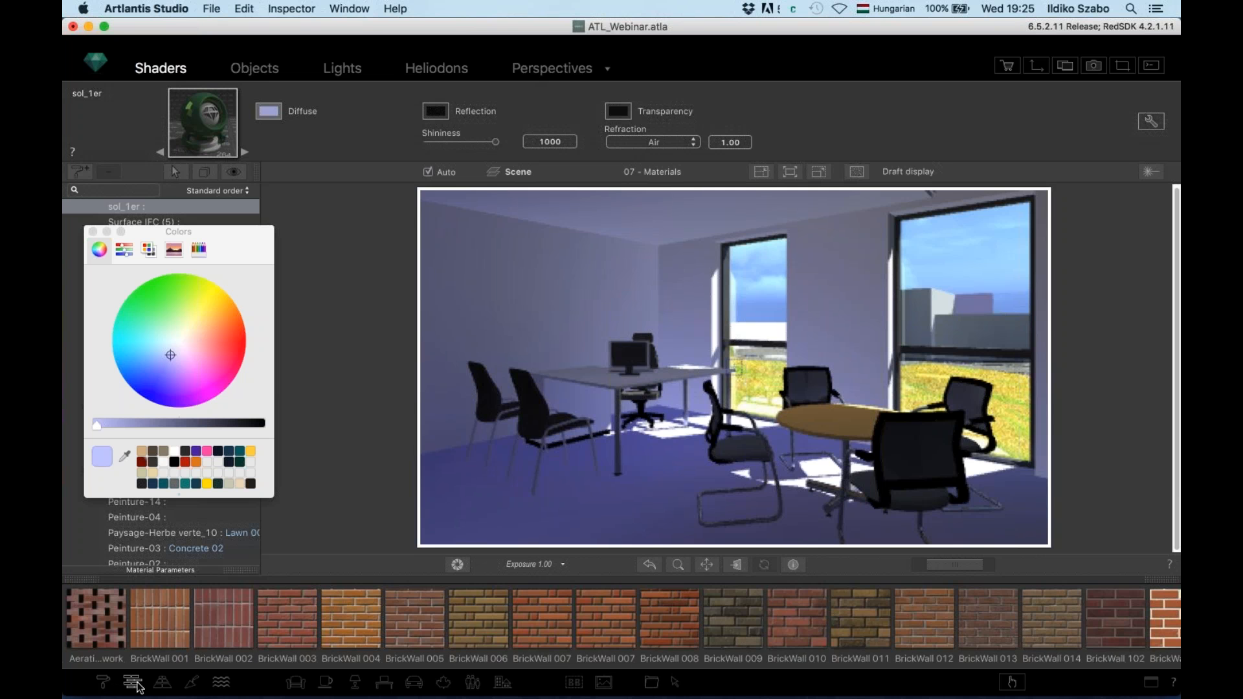
scroll(165, 625, right, 10)
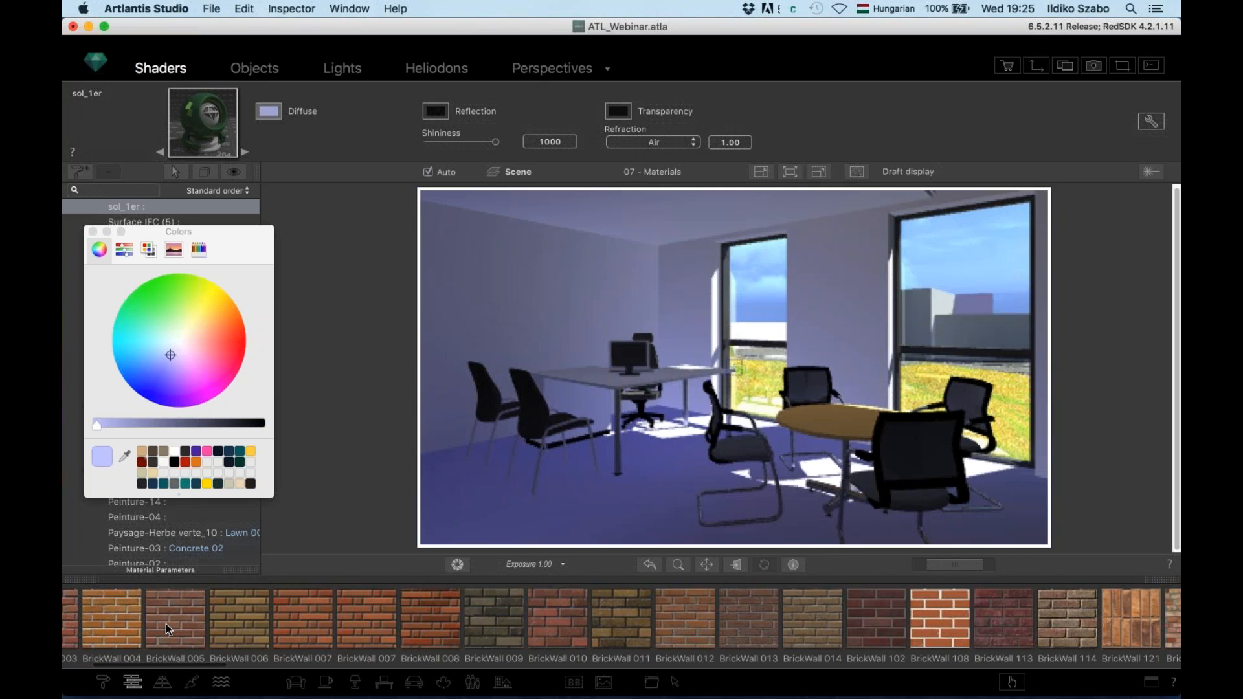
scroll(166, 624, right, 5)
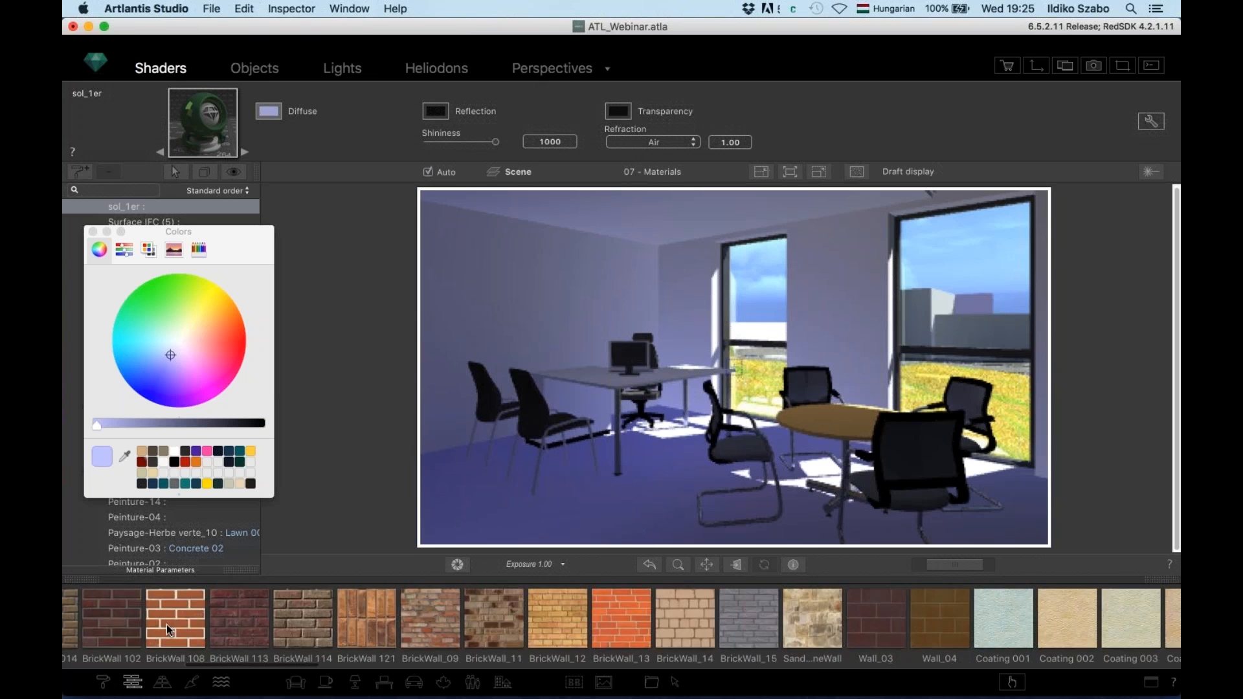
click(162, 682)
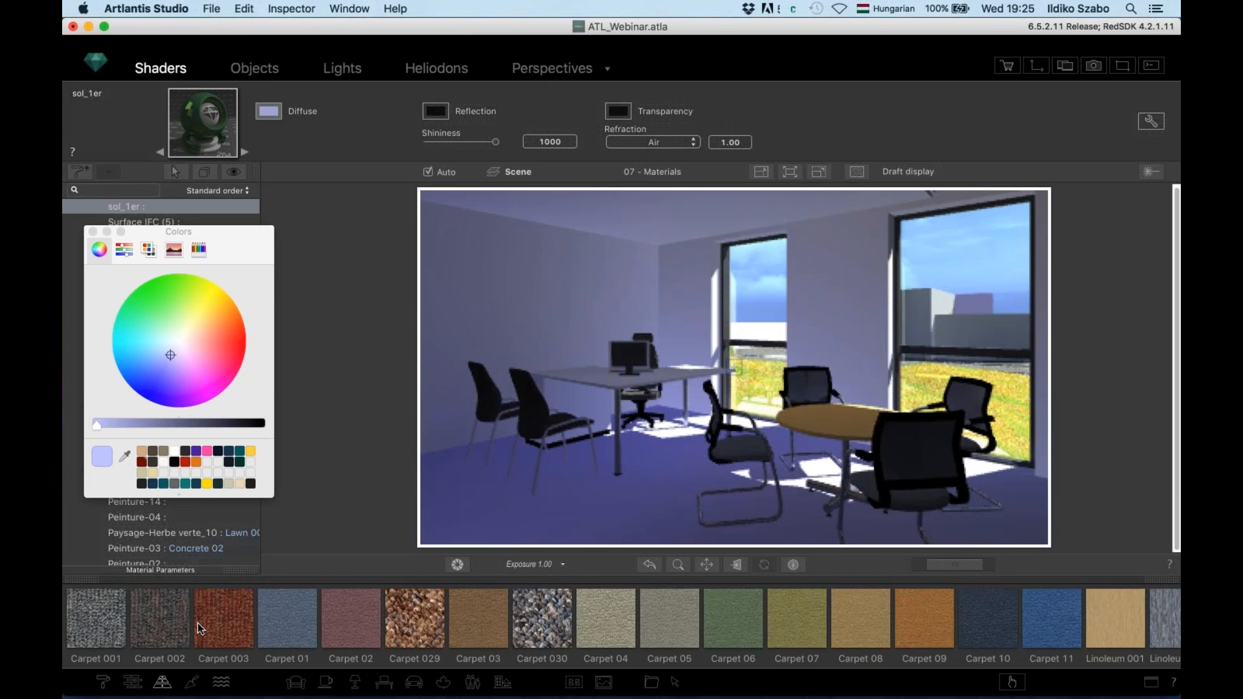
drag(225, 623, 594, 523)
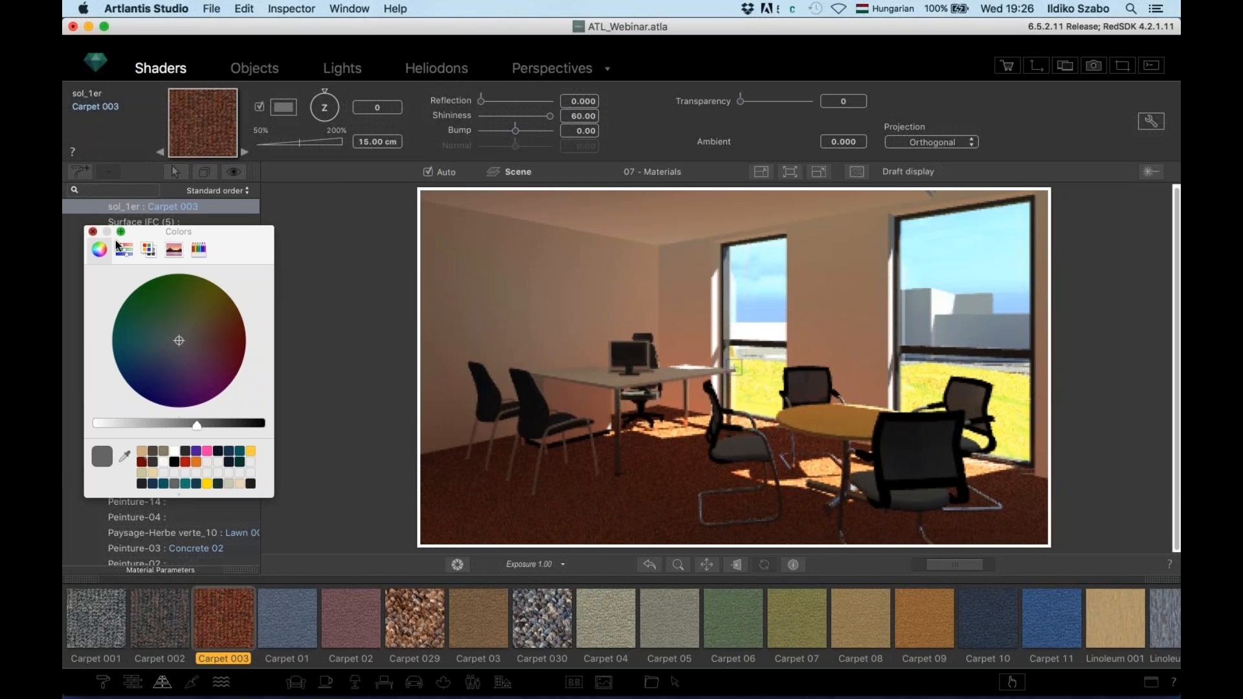
click(92, 232)
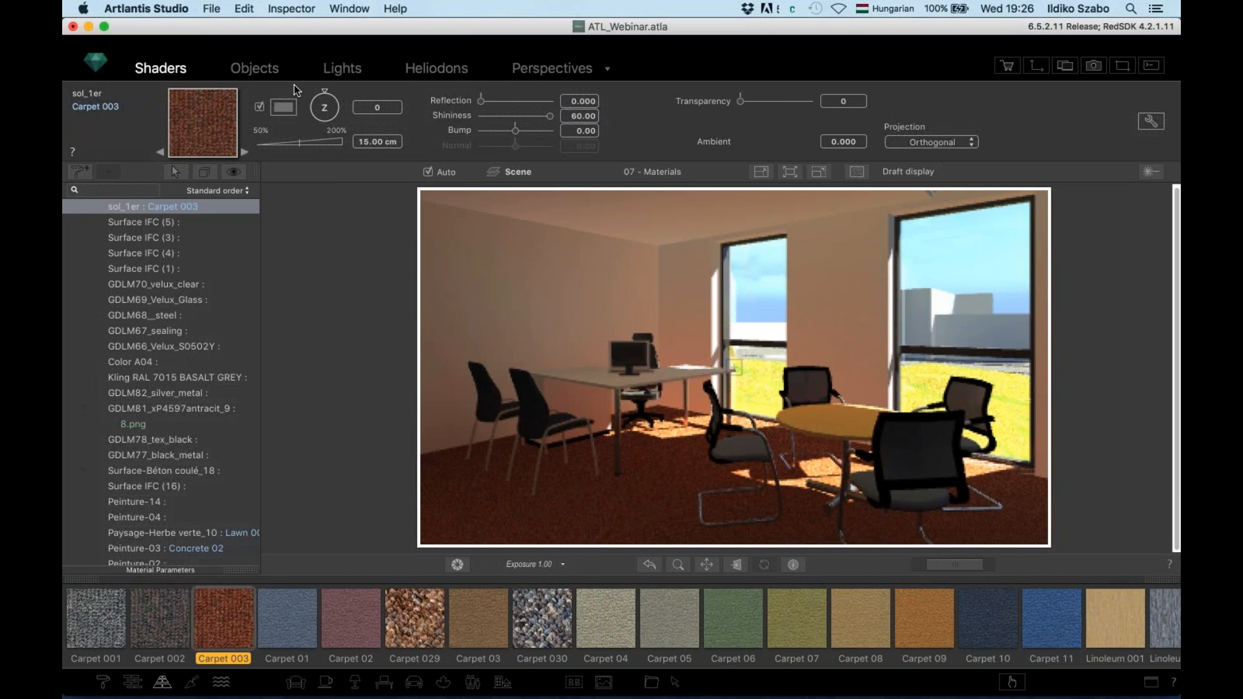
click(1151, 122)
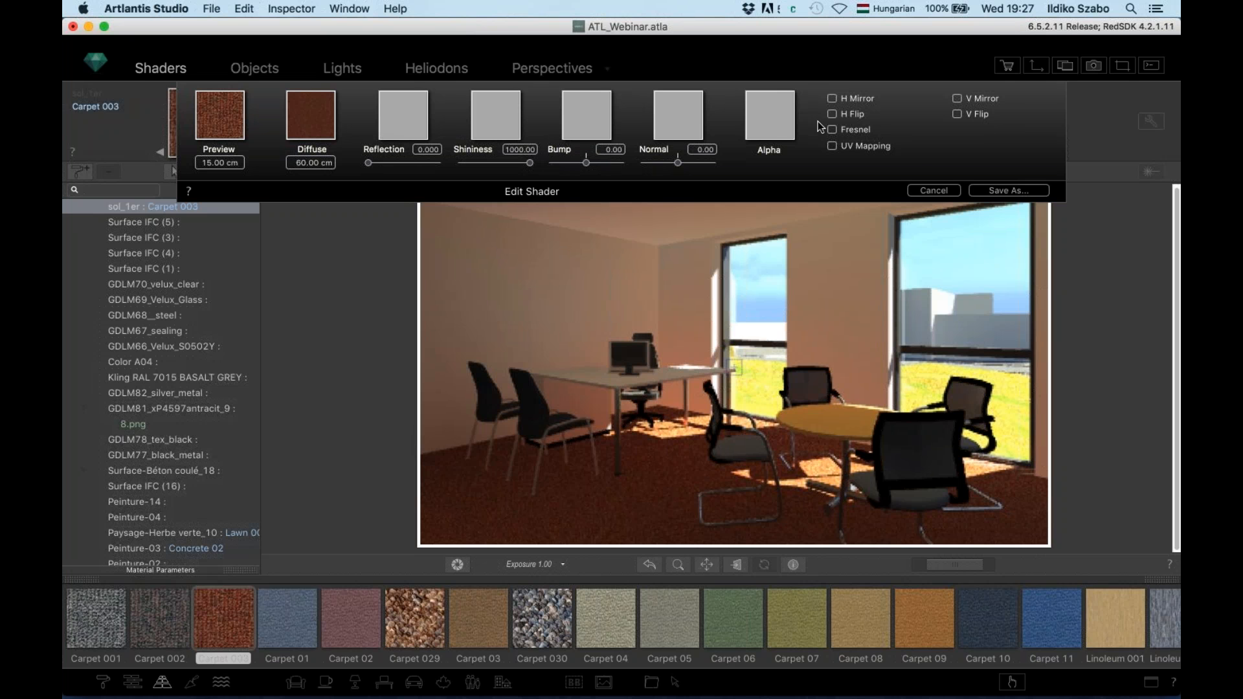
click(937, 190)
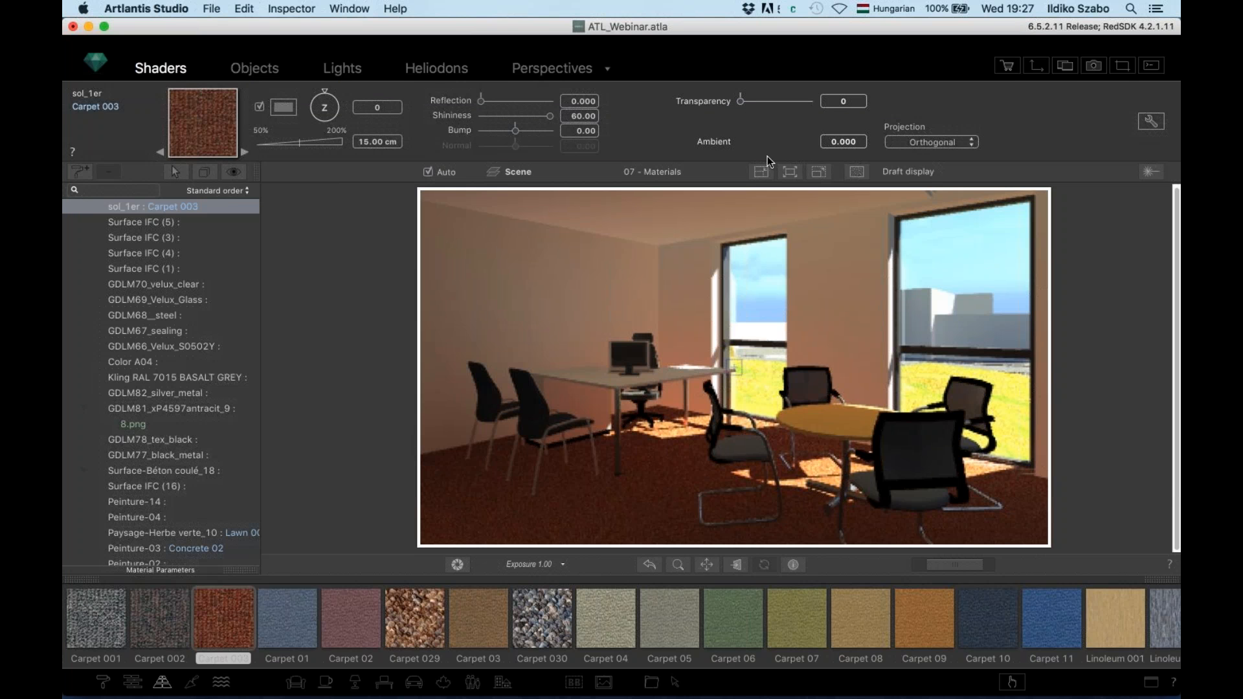
Open the Media Store and log in with the account e-mail and password
click(1008, 67)
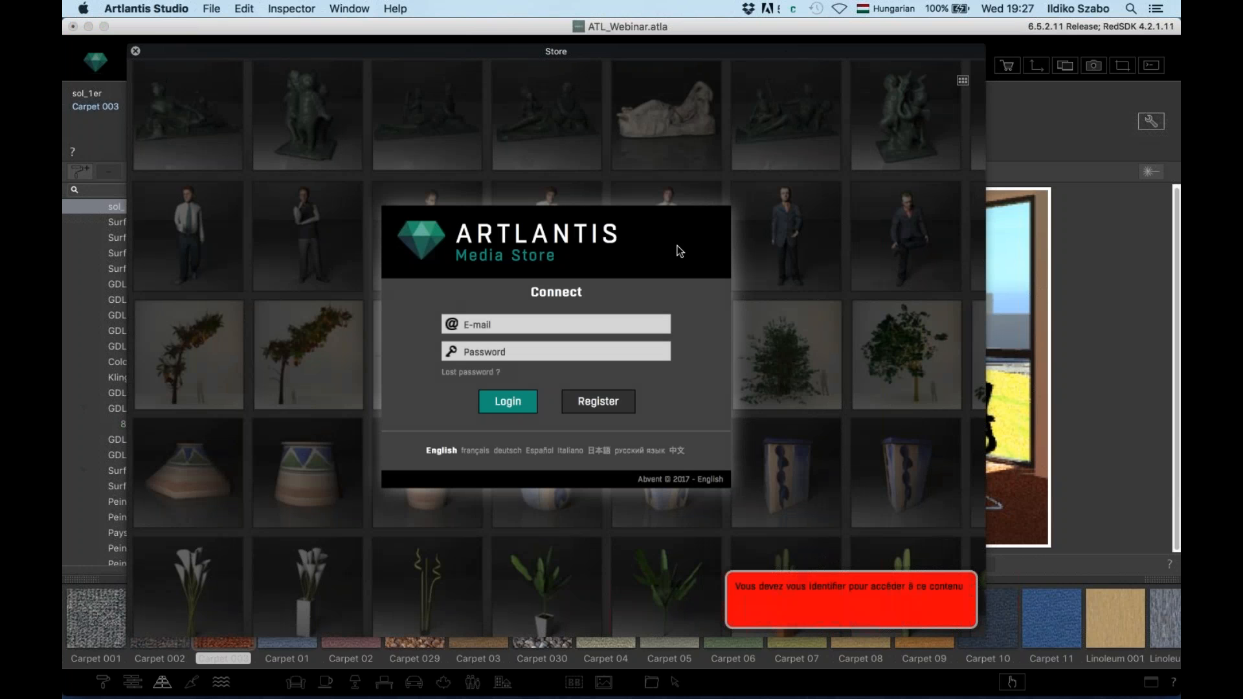
click(544, 324)
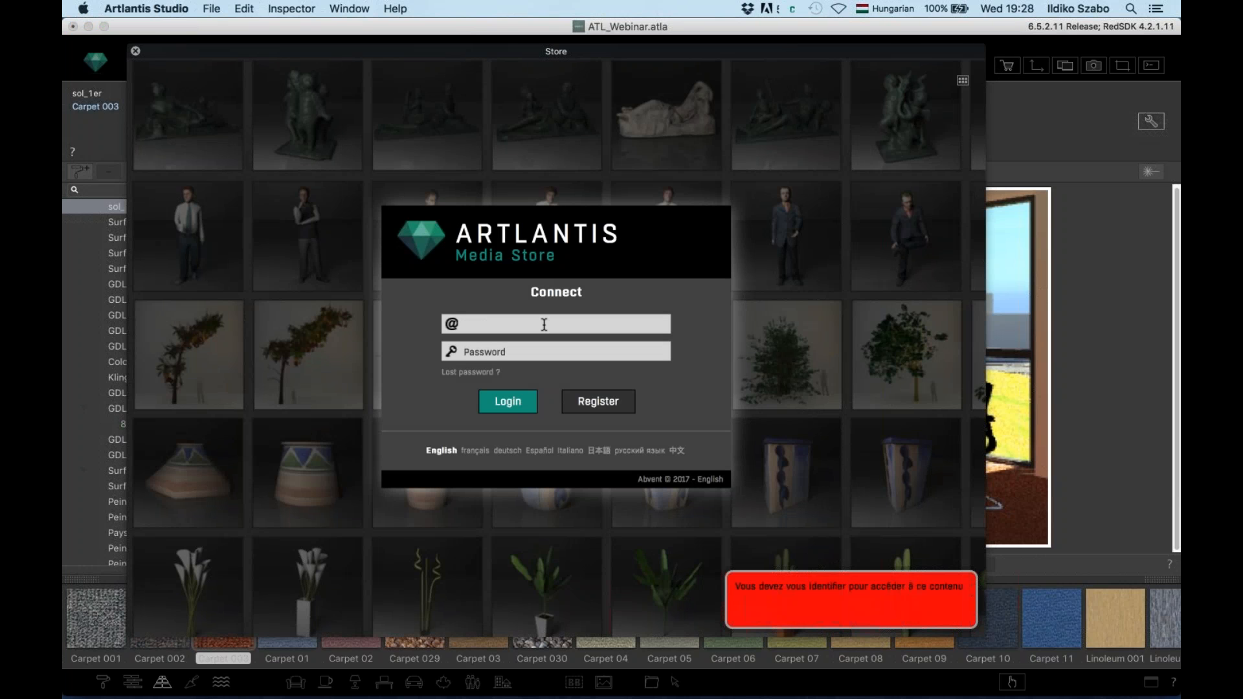
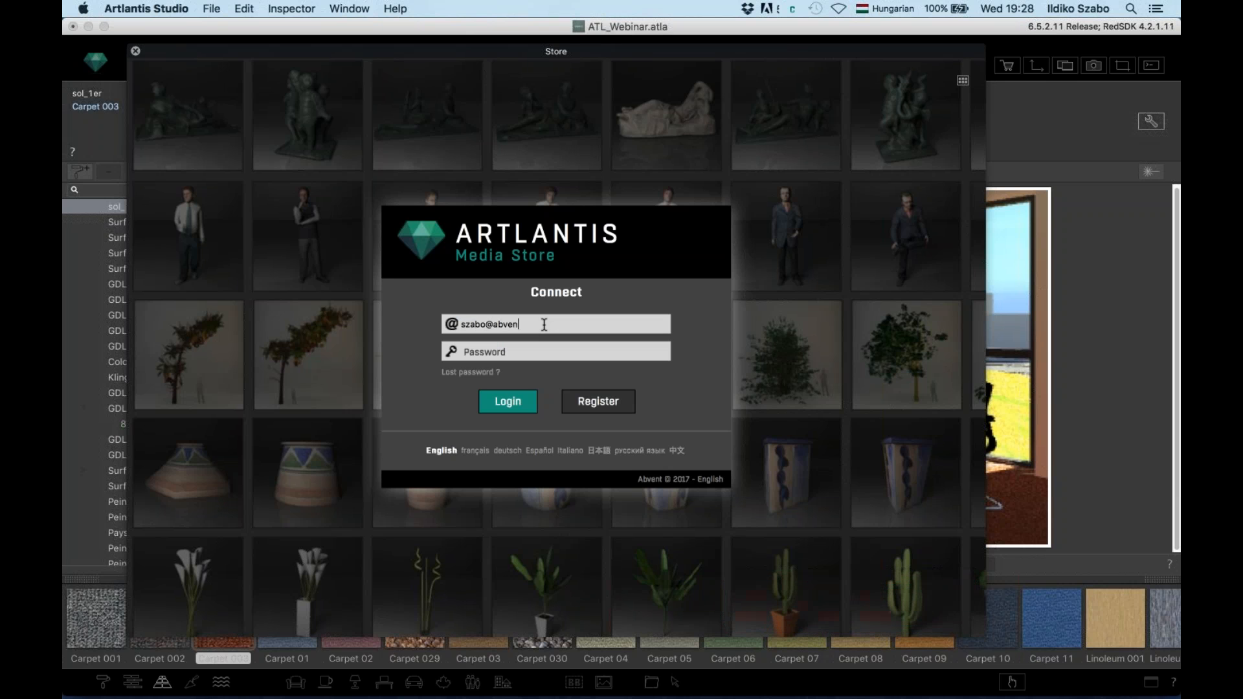
click(536, 352)
text(••••••••)
click(484, 402)
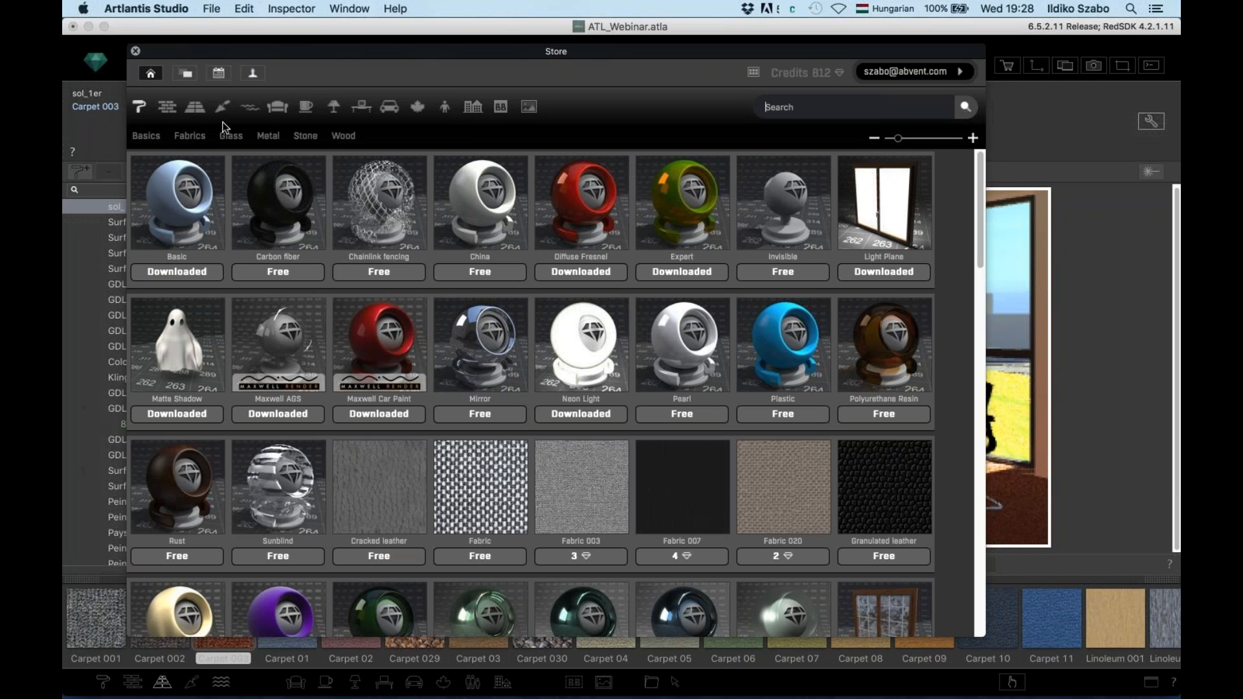
Browse the store's floor shaders past the Carpet and Marble entries and preview Marble 032
click(195, 109)
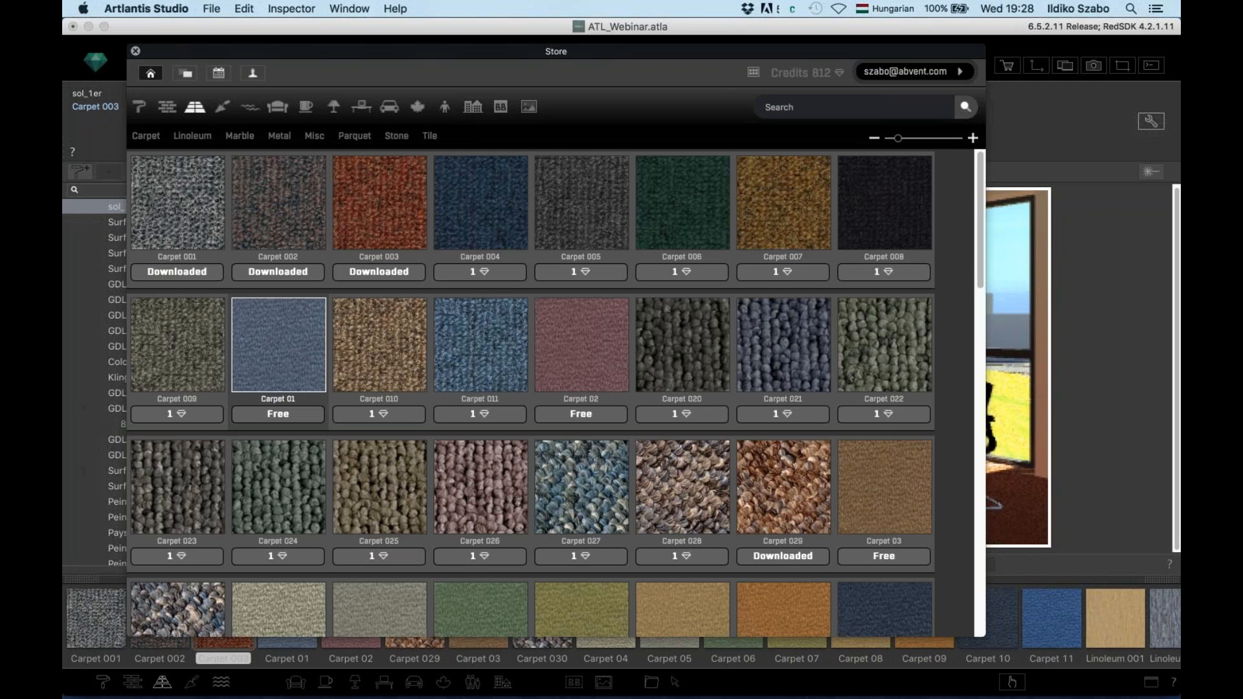
scroll(424, 351, down, 3)
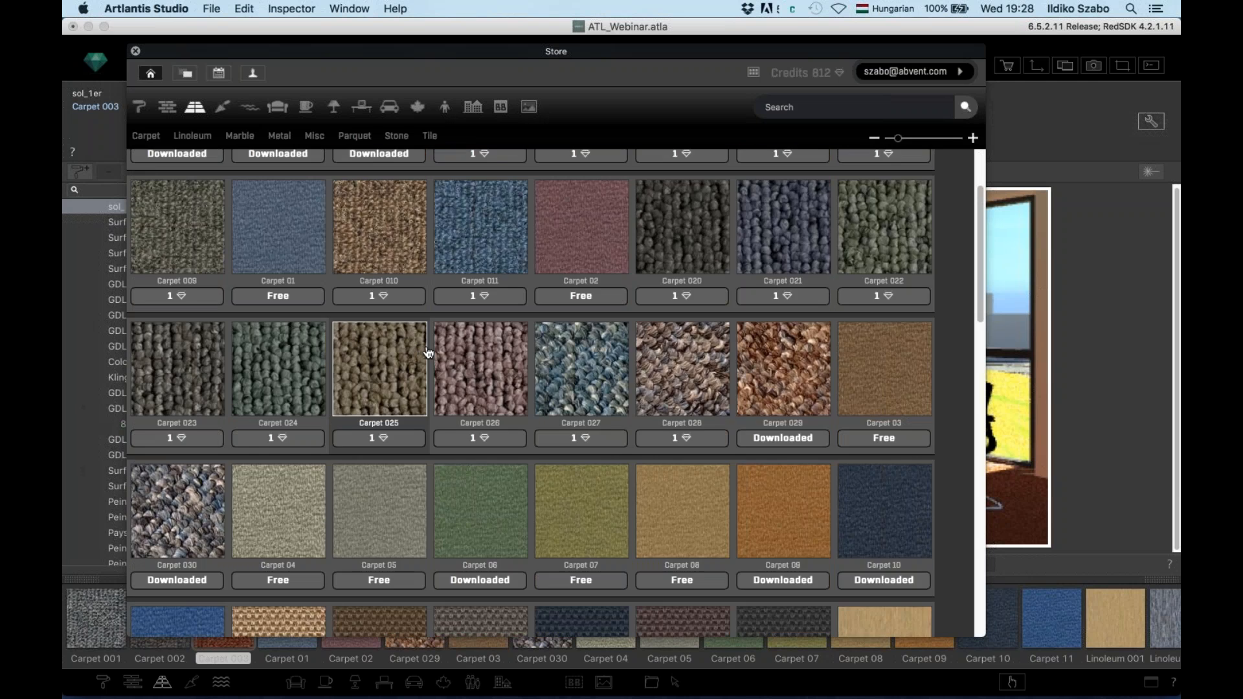
scroll(428, 353, up, 3)
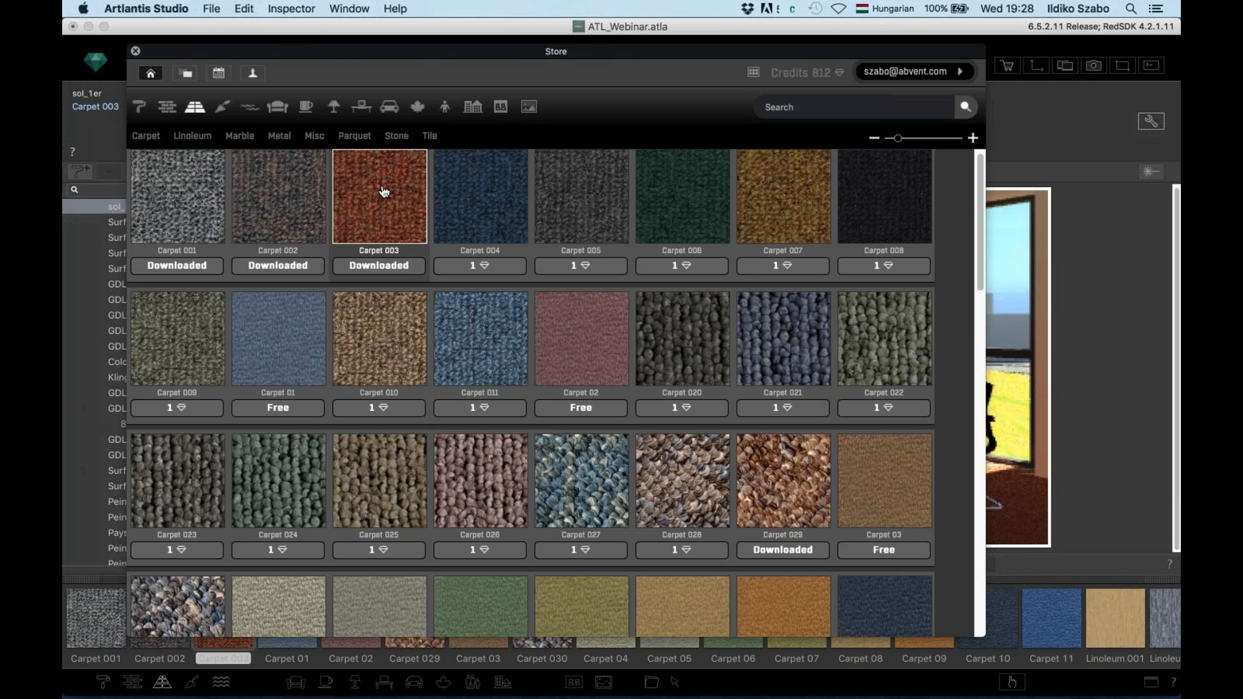
scroll(465, 281, down, 15)
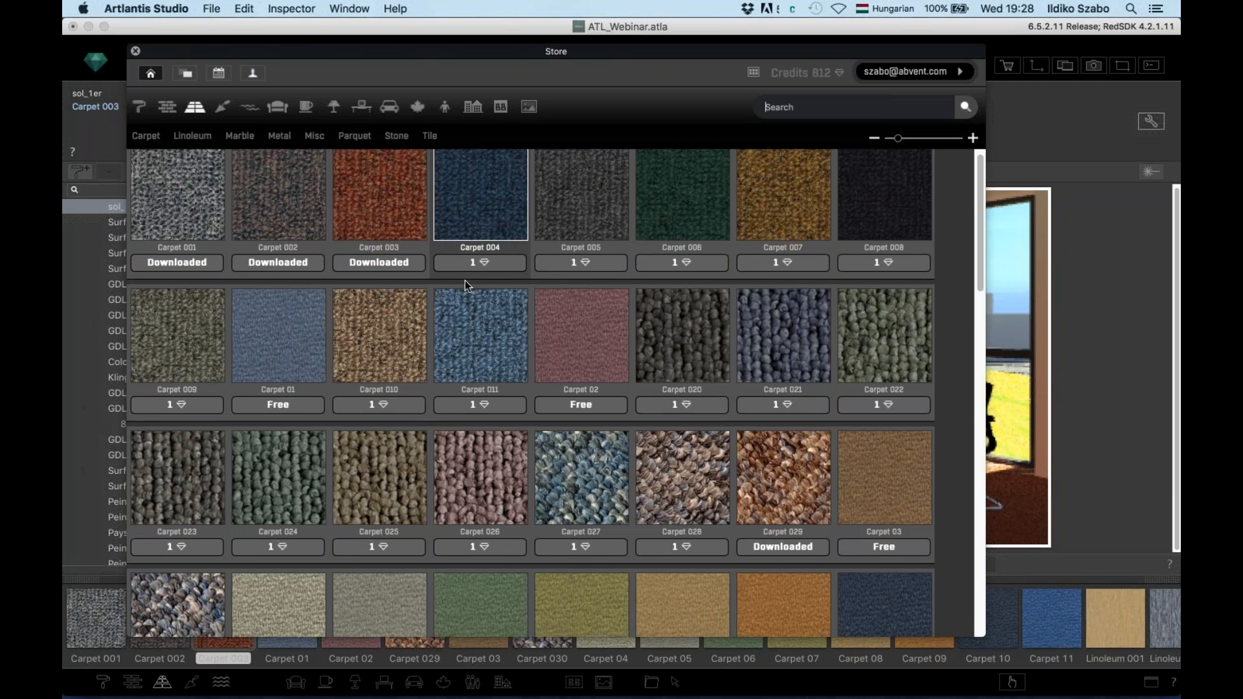
scroll(466, 287, down, 10)
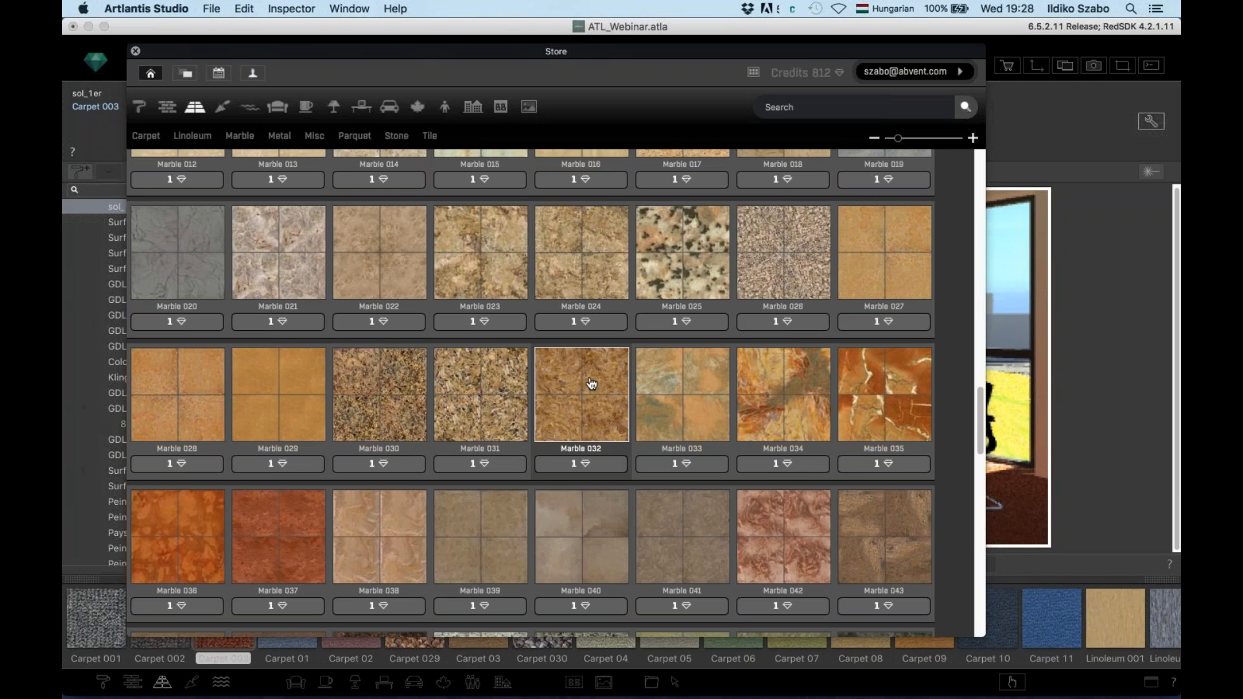
click(487, 446)
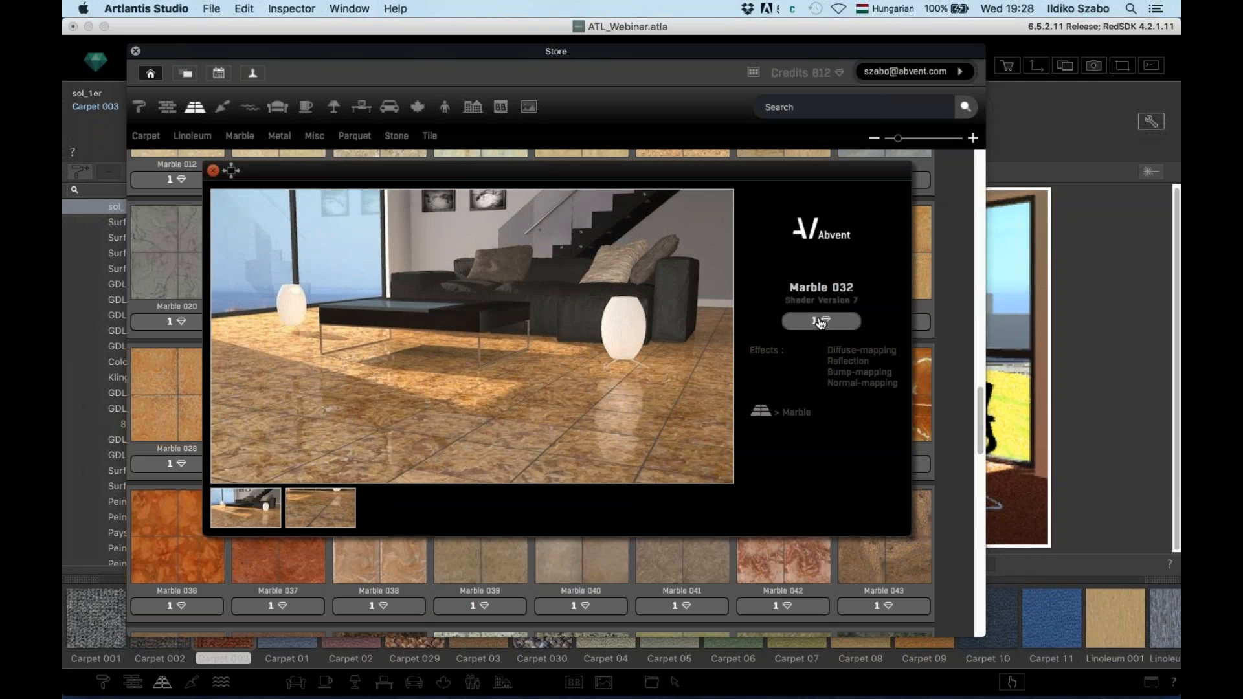
Close the Marble 032 preview and show the Store's furniture catalogue of bathroom items
click(213, 170)
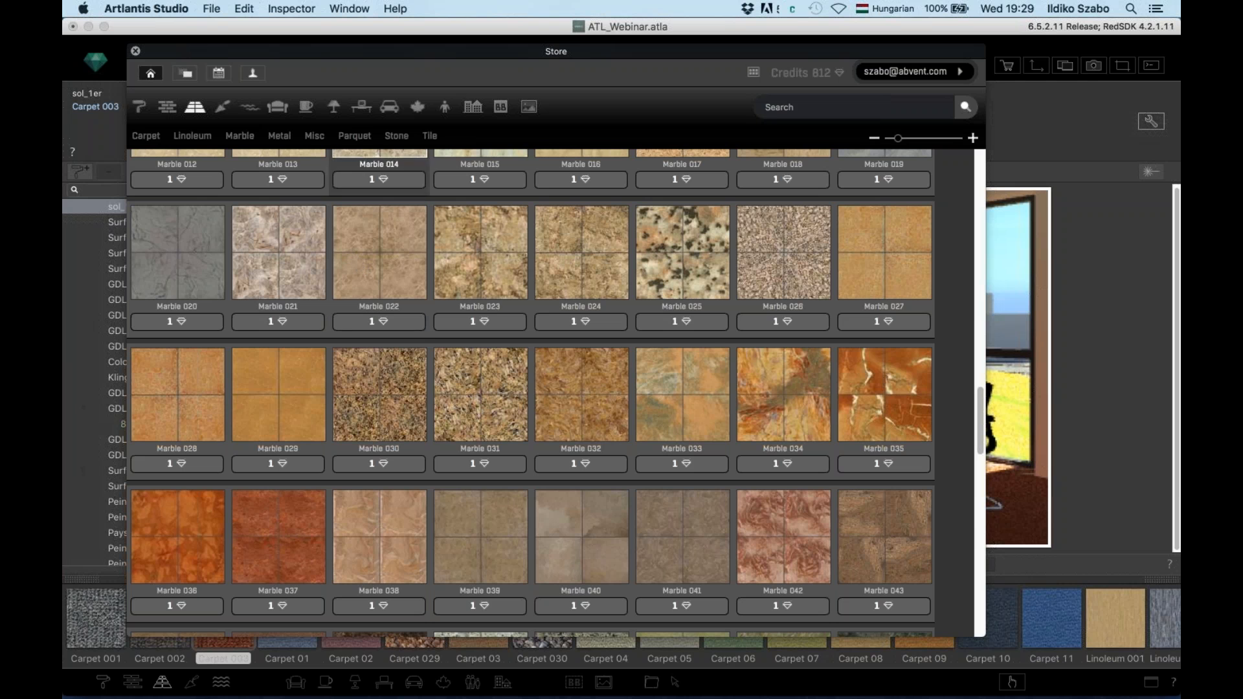
click(278, 108)
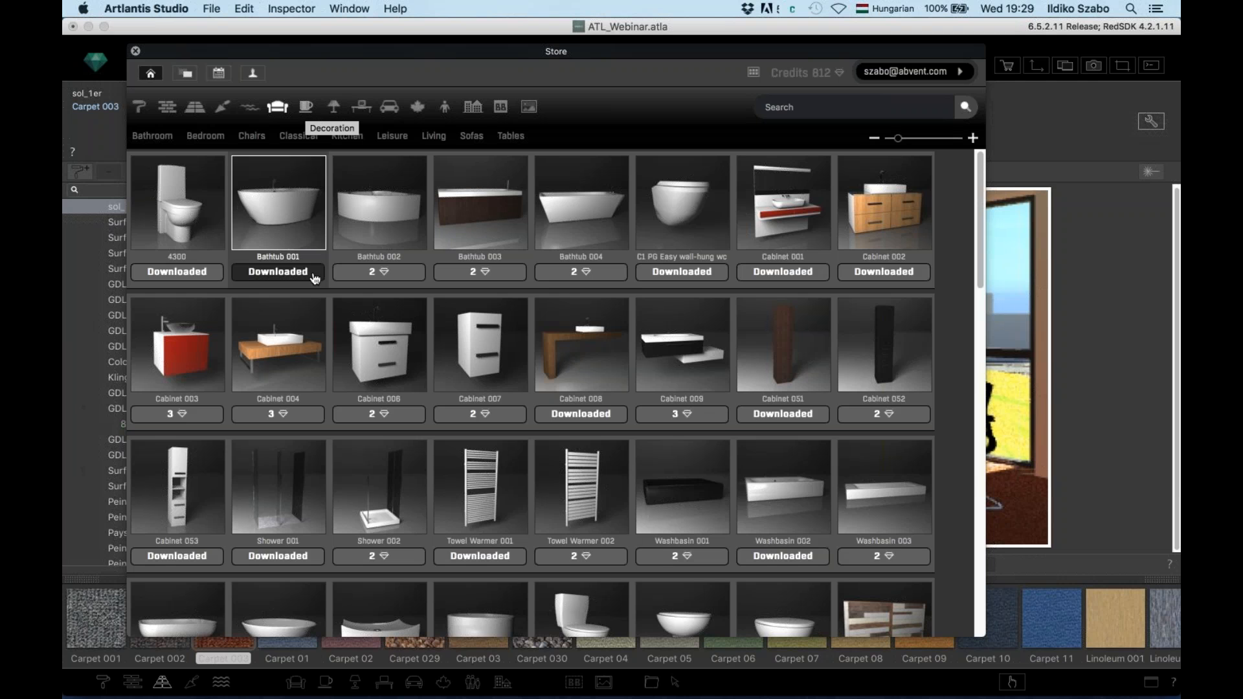
Scroll the furniture list, then browse through the decoration accessories catalogue
scroll(314, 279, down, 15)
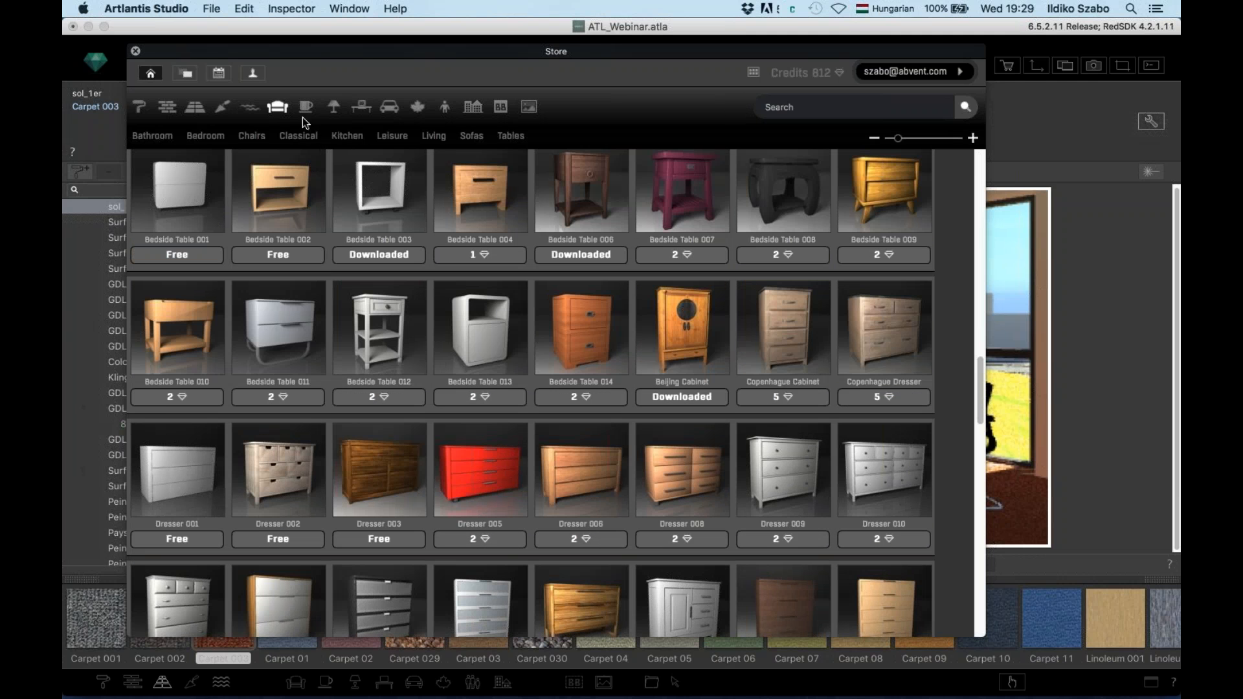
click(306, 108)
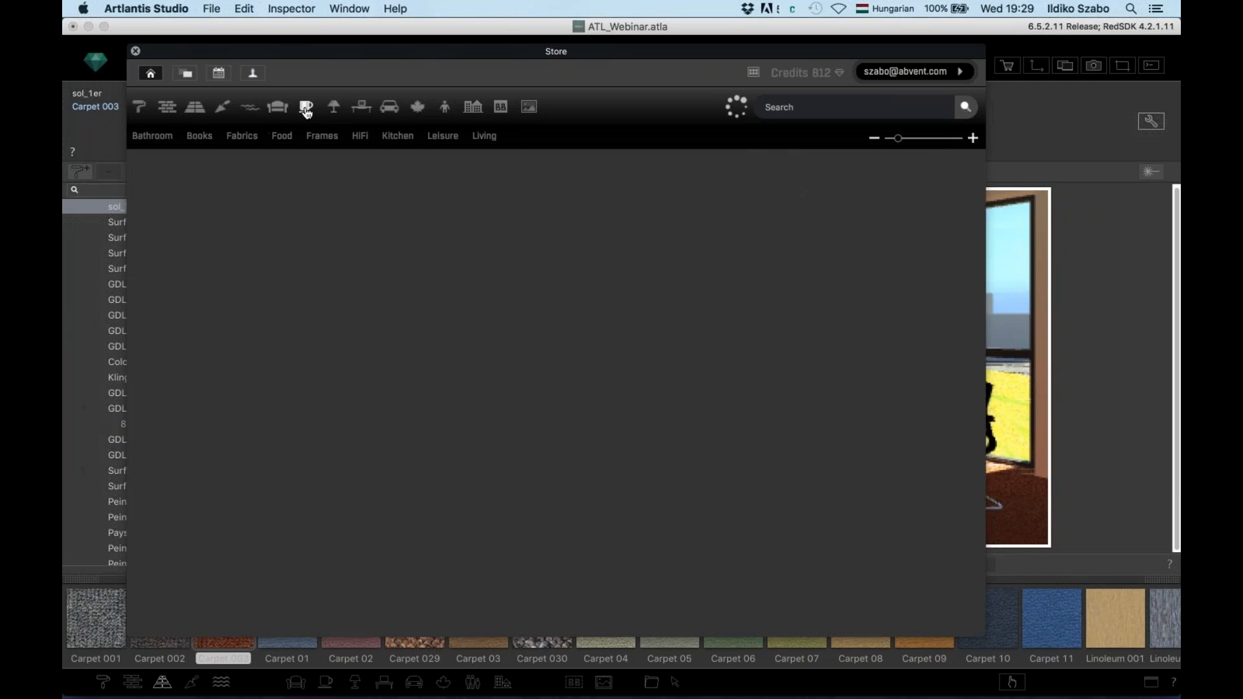
scroll(346, 308, down, 12)
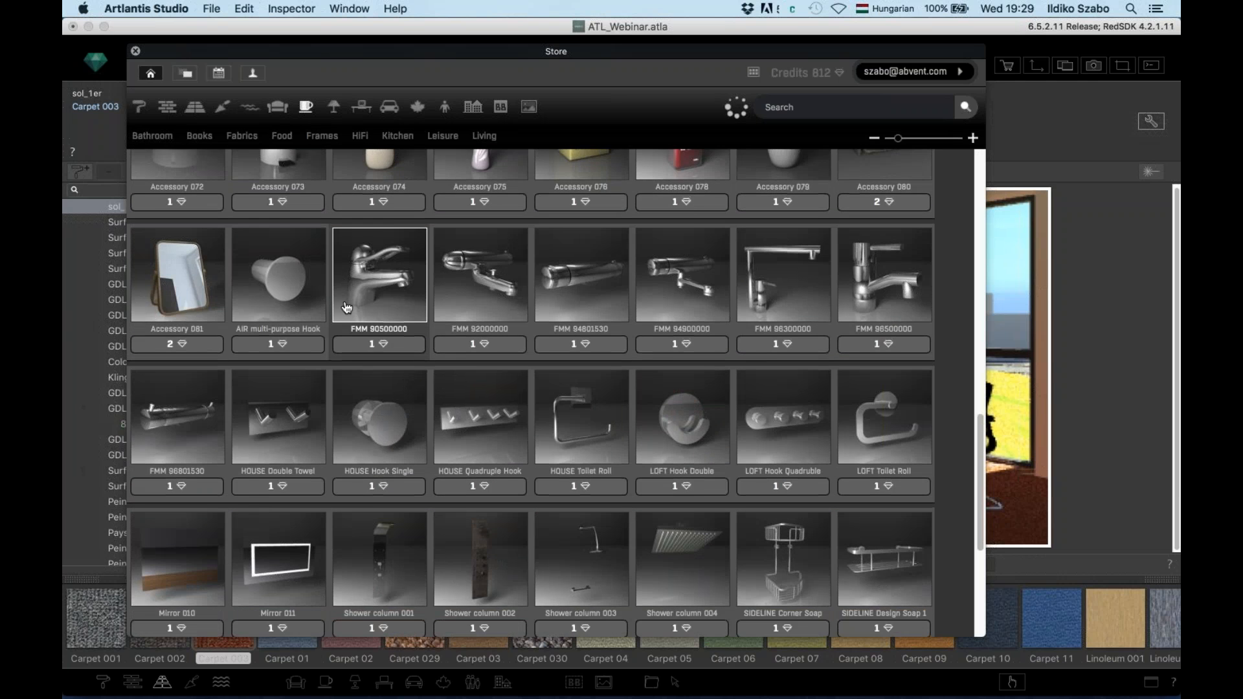
scroll(346, 307, down, 3)
scroll(380, 277, down, 2)
Browse the lighting and office catalogues, ending on the transportation models
click(334, 108)
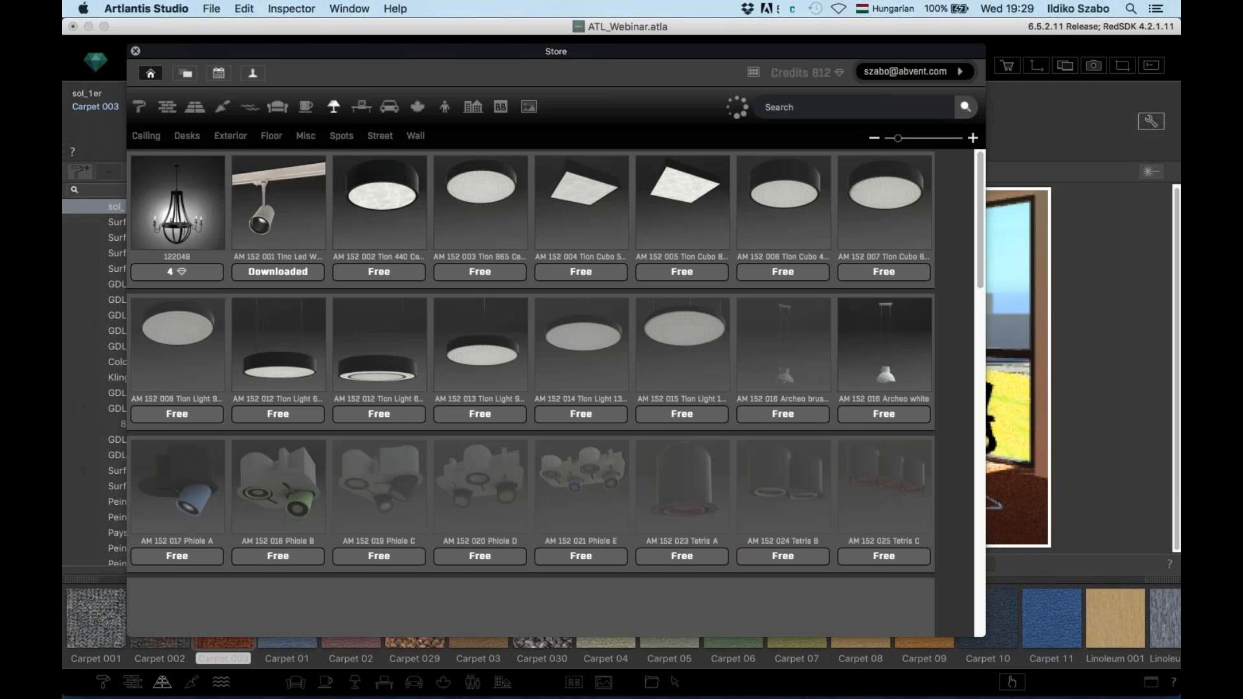
scroll(492, 447, down, 10)
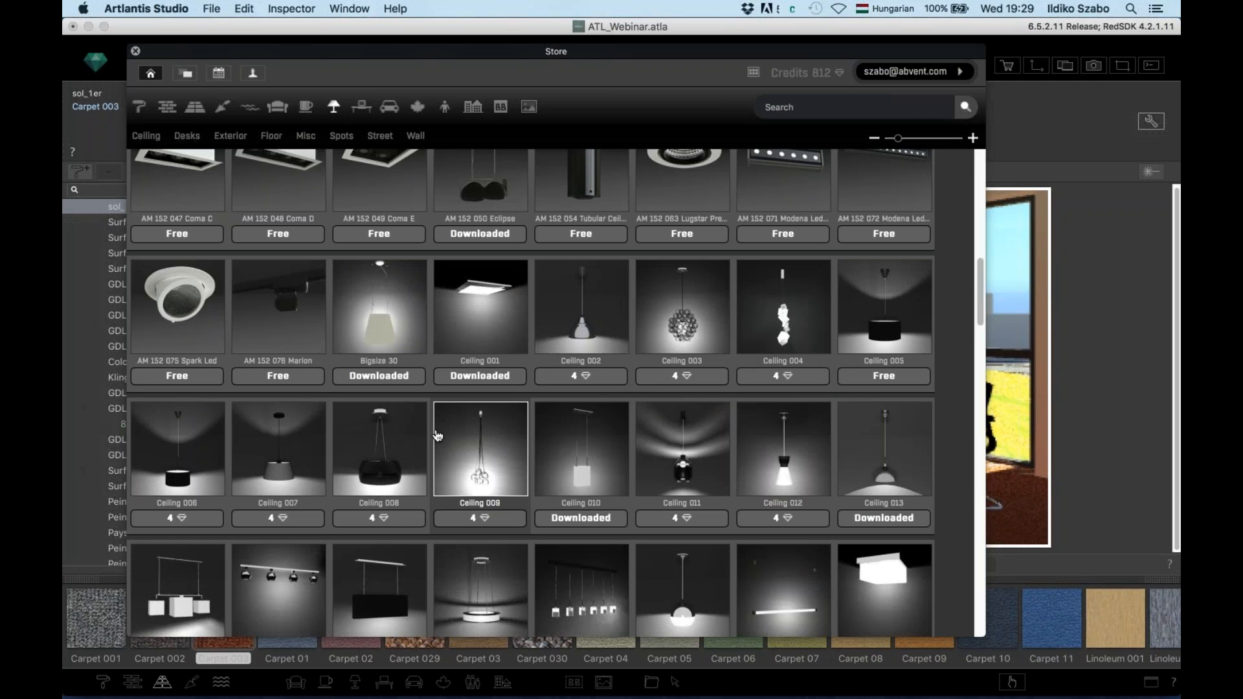
click(360, 107)
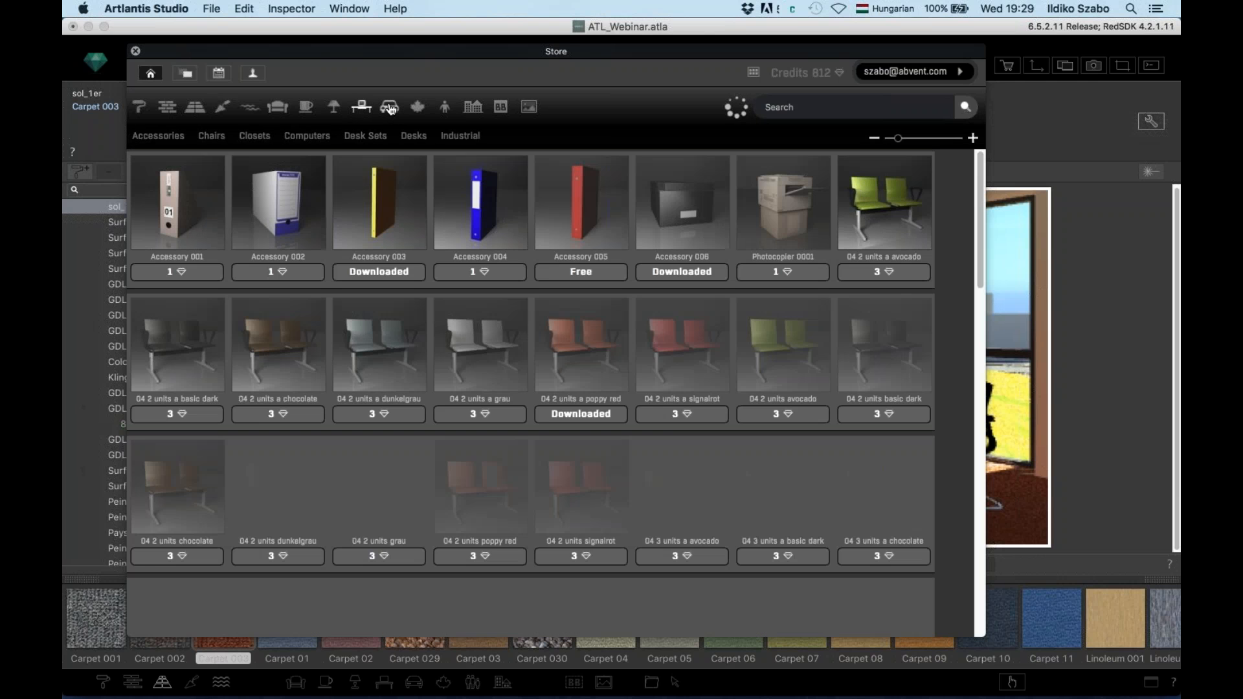
click(390, 108)
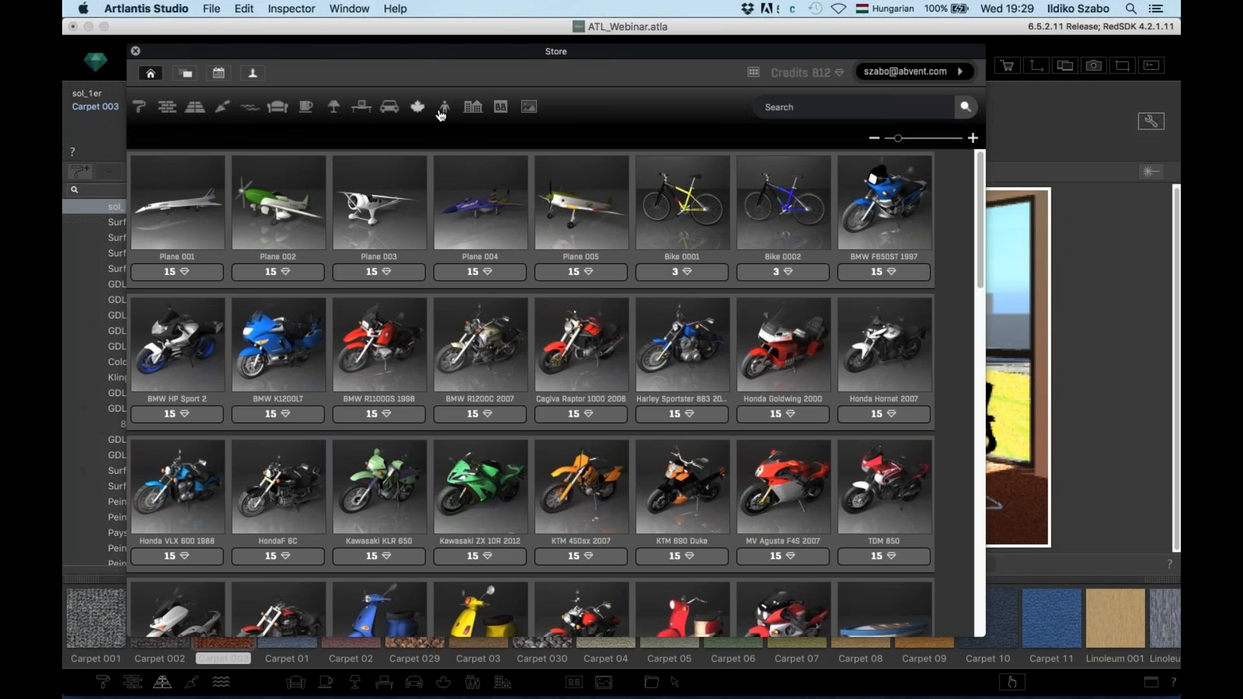
Browse the plants, billboard people and background catalogues, filtering to HDRI sky images
click(417, 108)
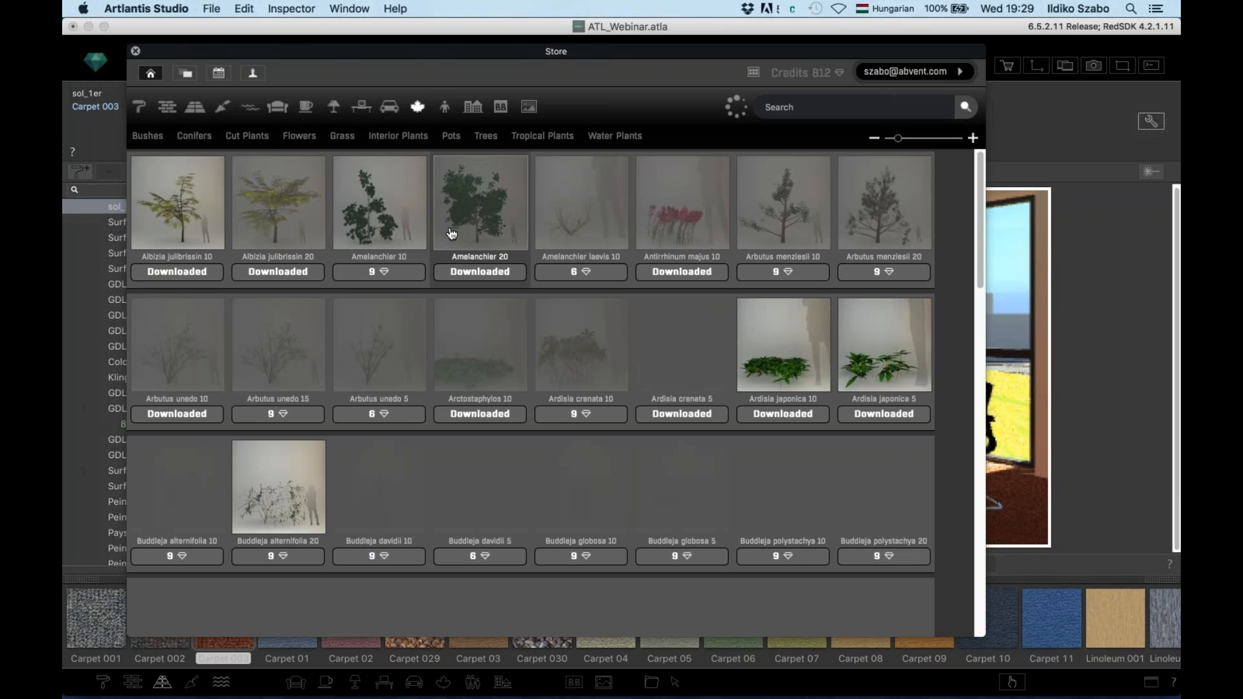
scroll(491, 325, down, 6)
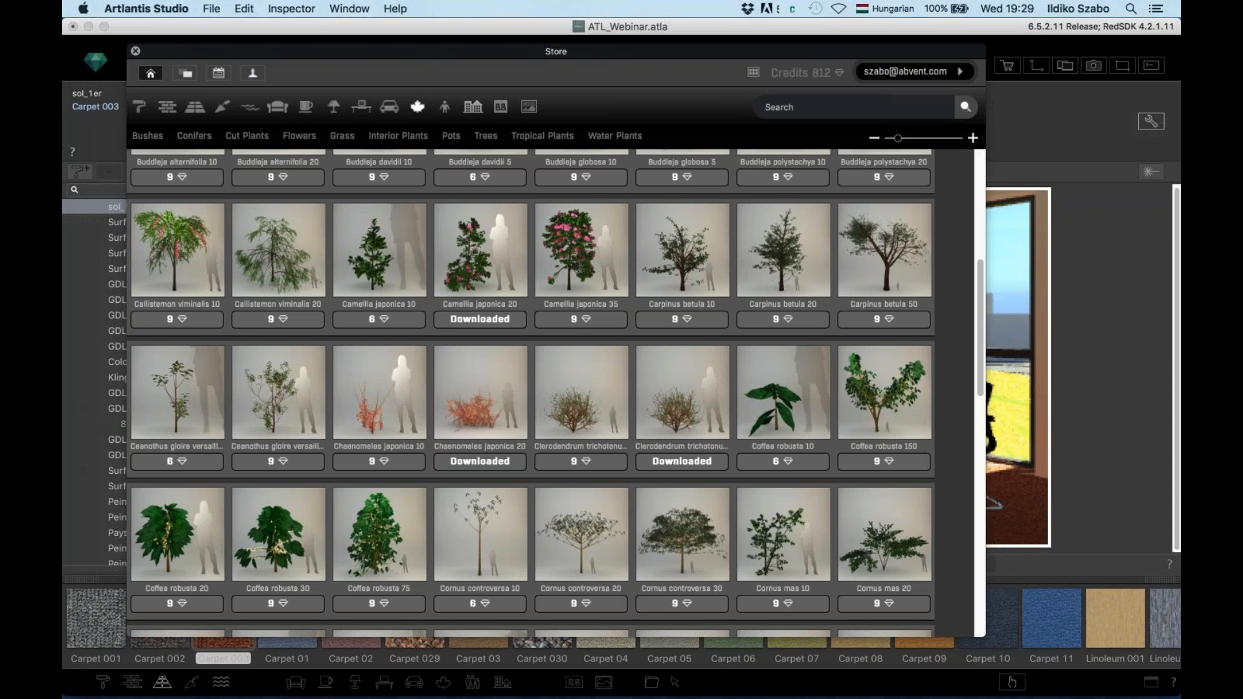
click(500, 109)
click(529, 108)
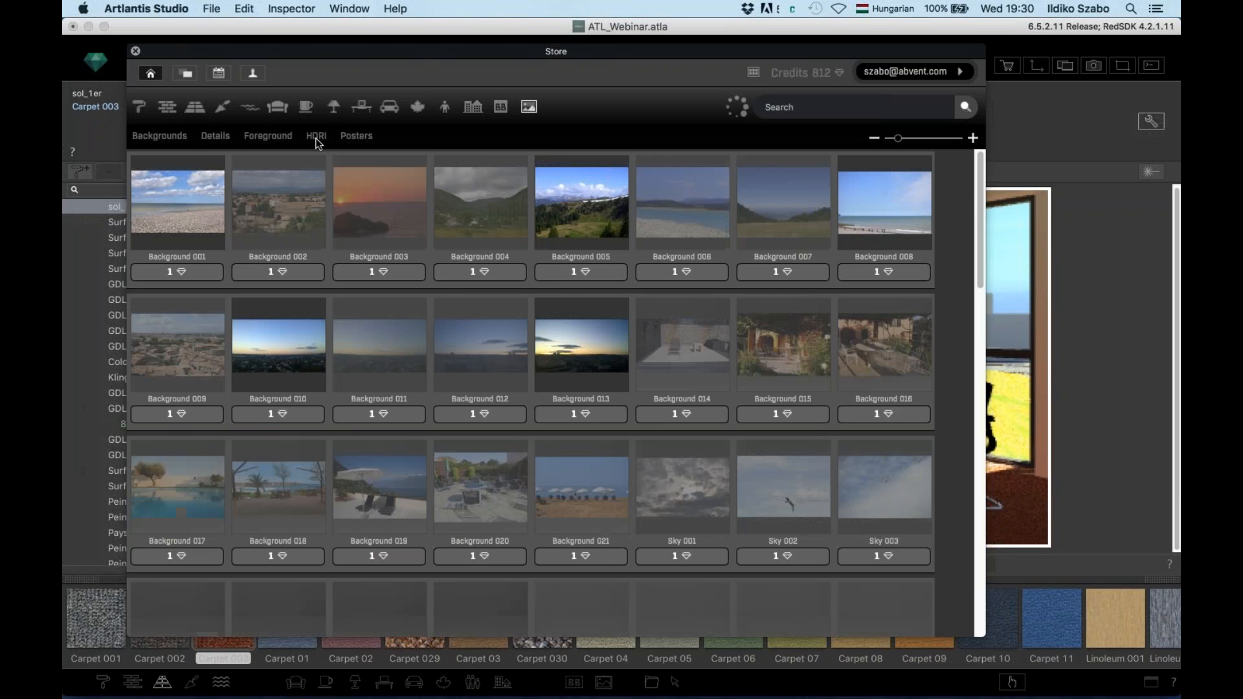
click(316, 137)
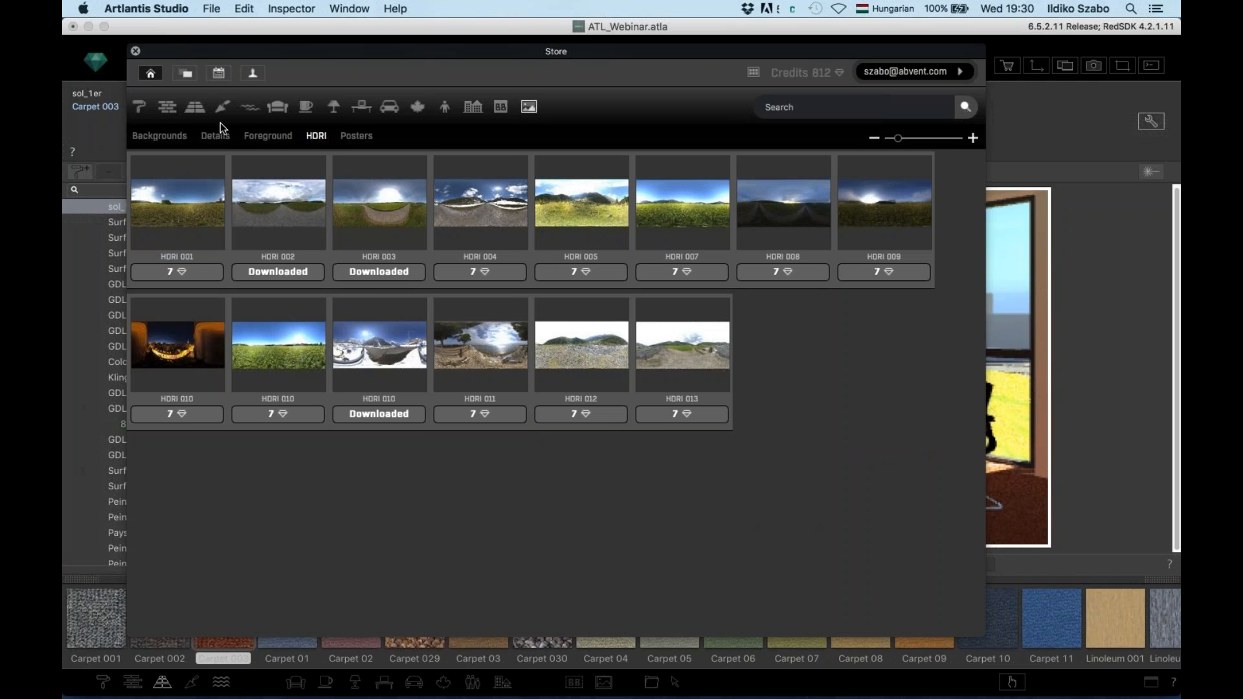
Close the Store and switch to the 08 - Objects view of the parking lot
click(135, 51)
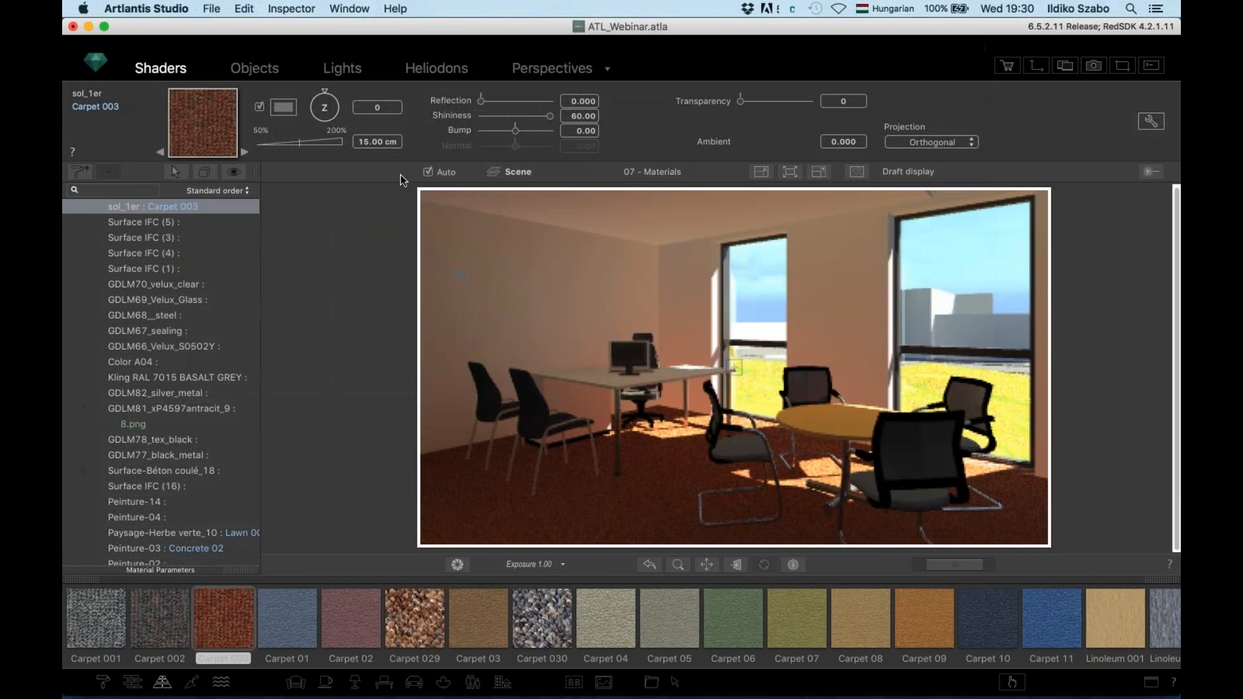
click(667, 171)
click(654, 185)
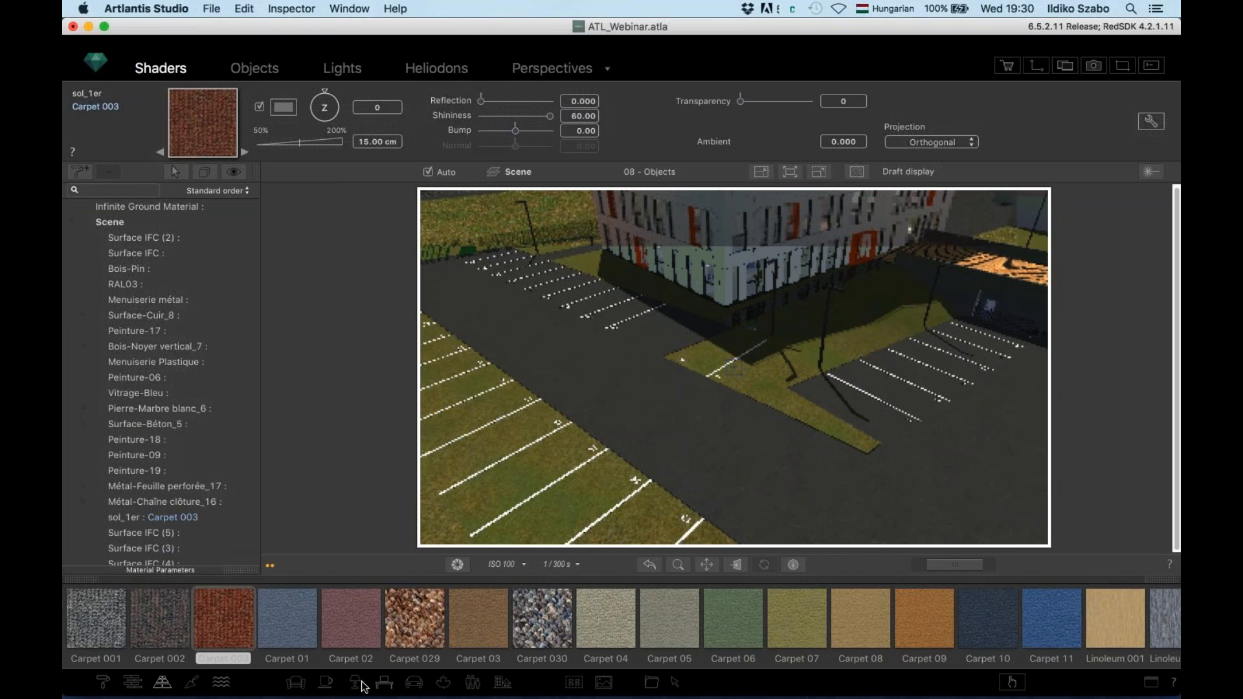
Drag the Kia Cerato from the vehicles catalogue onto the parking lot
click(416, 684)
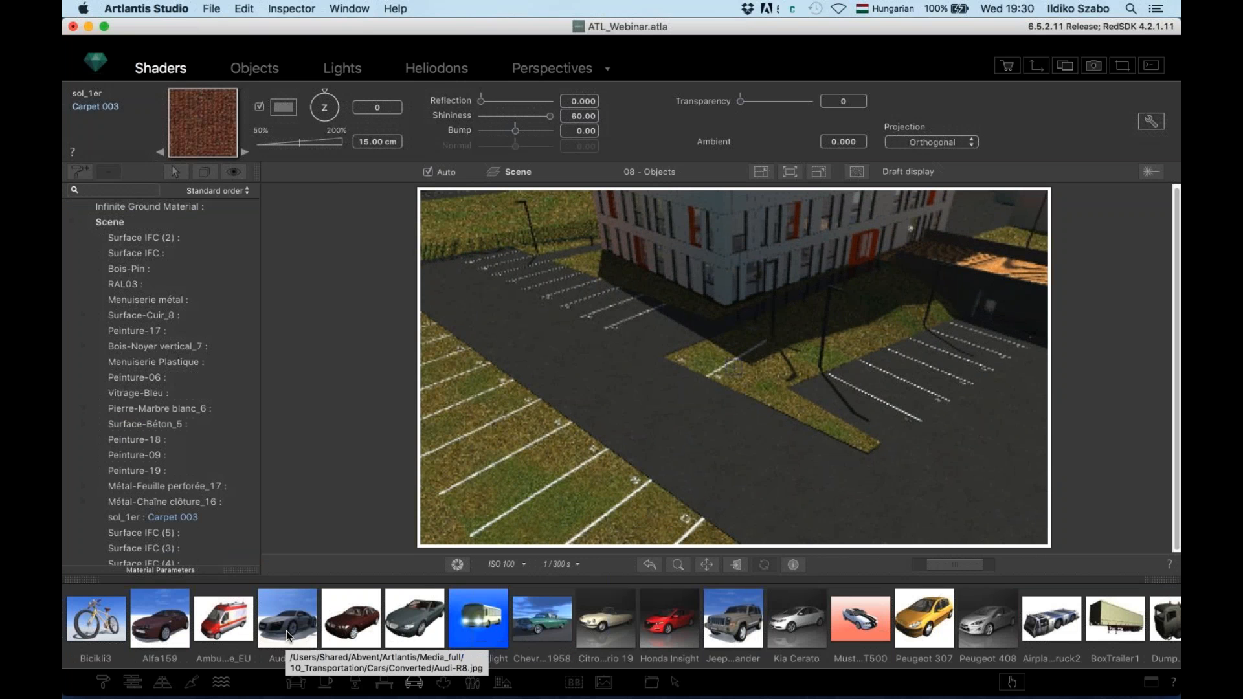
drag(792, 625, 609, 334)
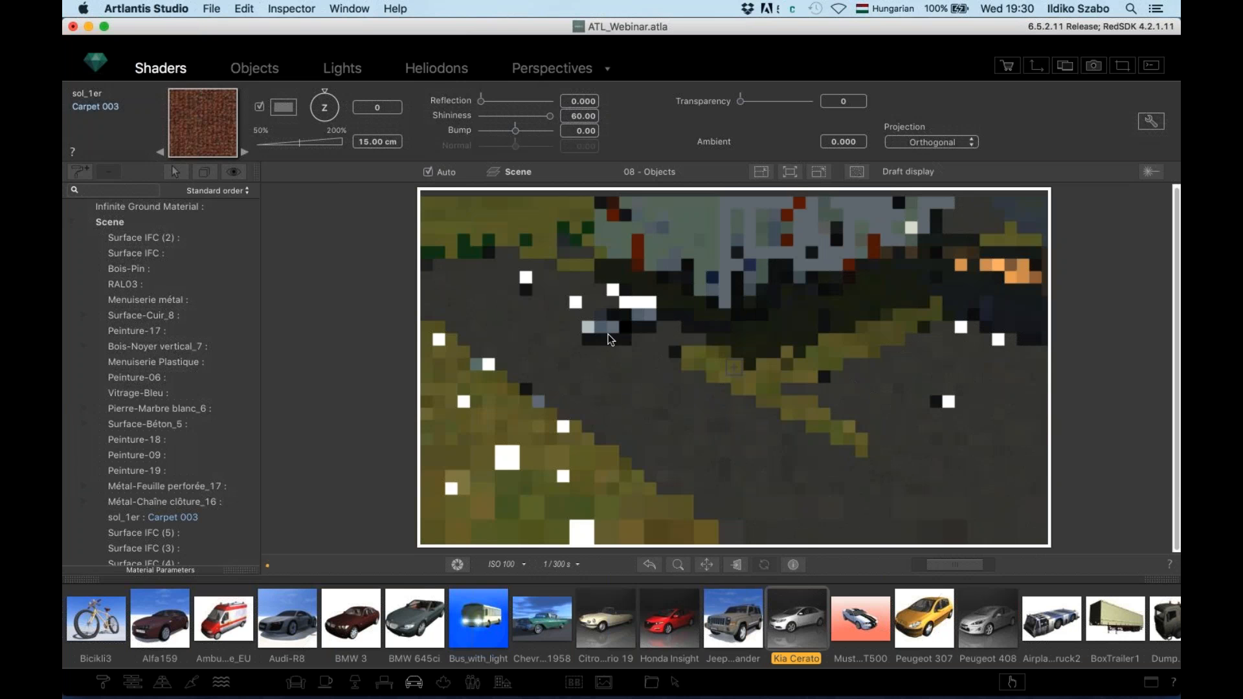
scroll(576, 322, up, 5)
mouse_move(576, 322)
right_down()
mouse_move(561, 294)
mouse_move(575, 340)
right_up()
scroll(561, 294, up, 3)
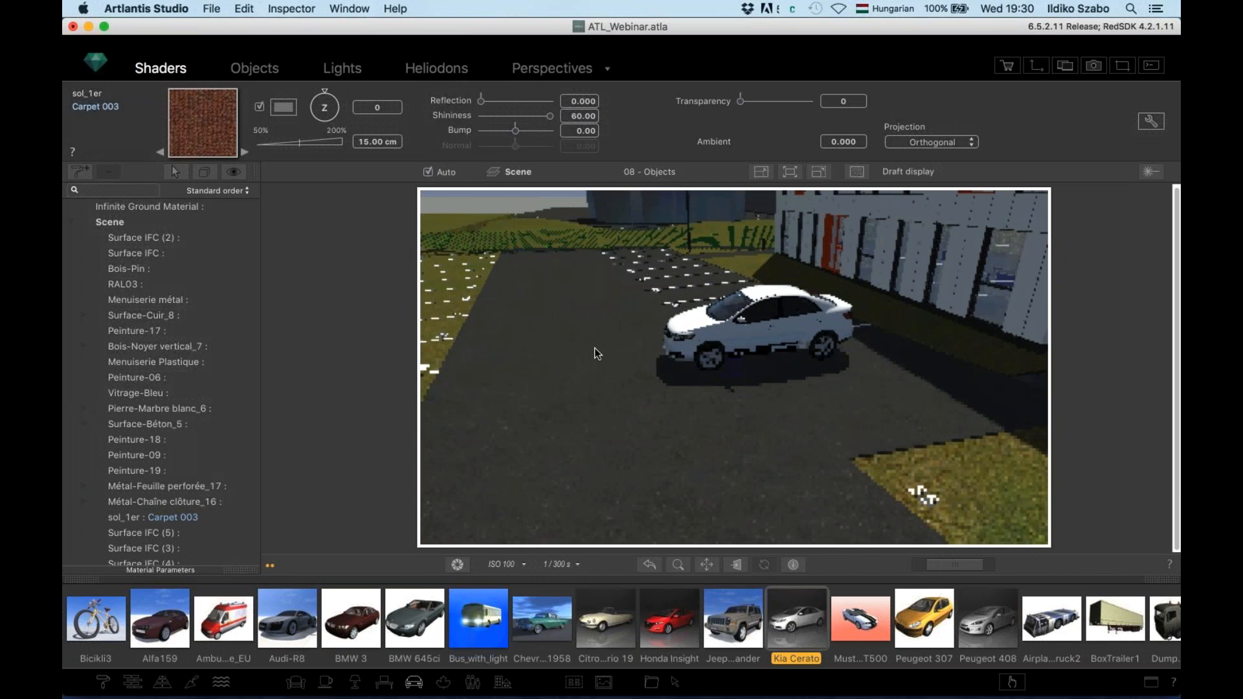
key(space)
key(space)
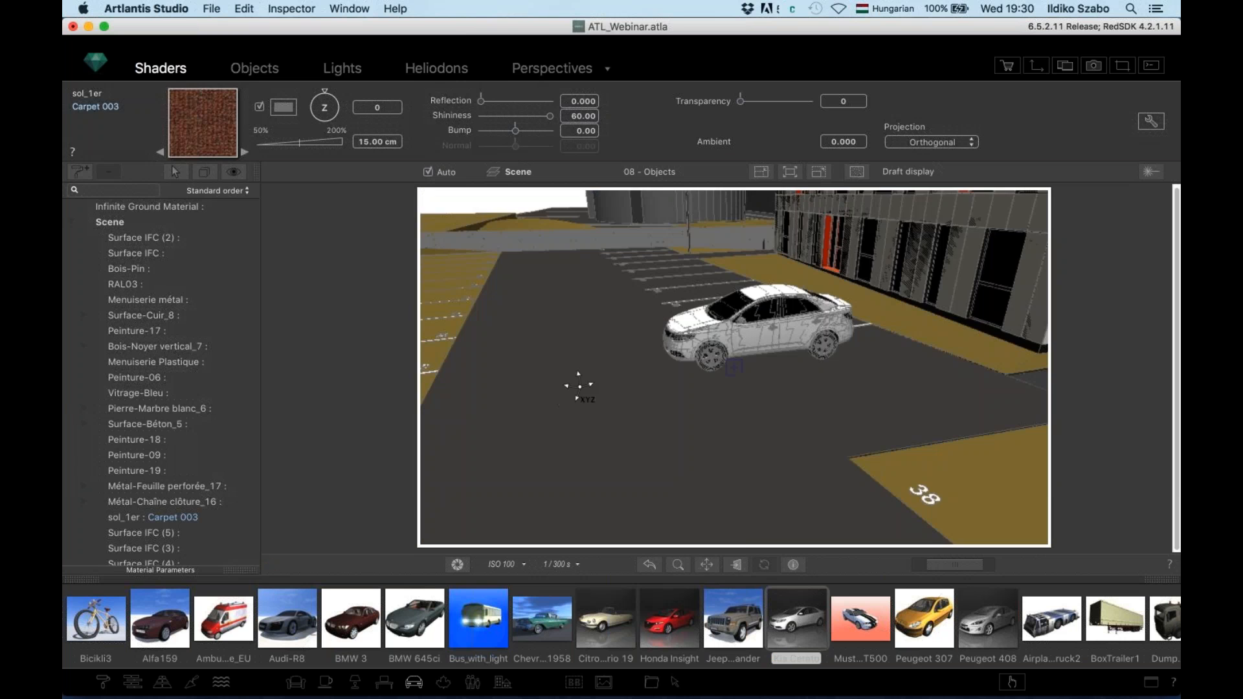
Orbit the camera around the placed car toward its front and the building
mouse_move(591, 380)
right_down()
mouse_move(639, 399)
mouse_move(932, 431)
right_up()
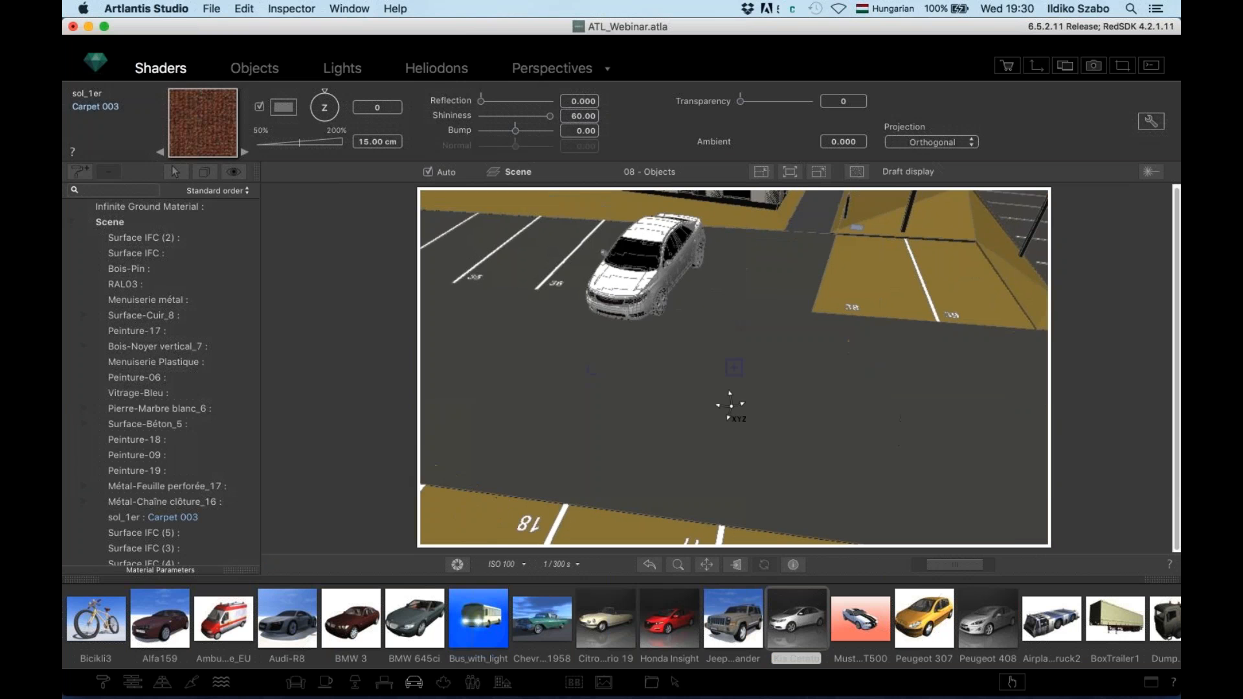
scroll(586, 270, up, 3)
scroll(586, 266, up, 5)
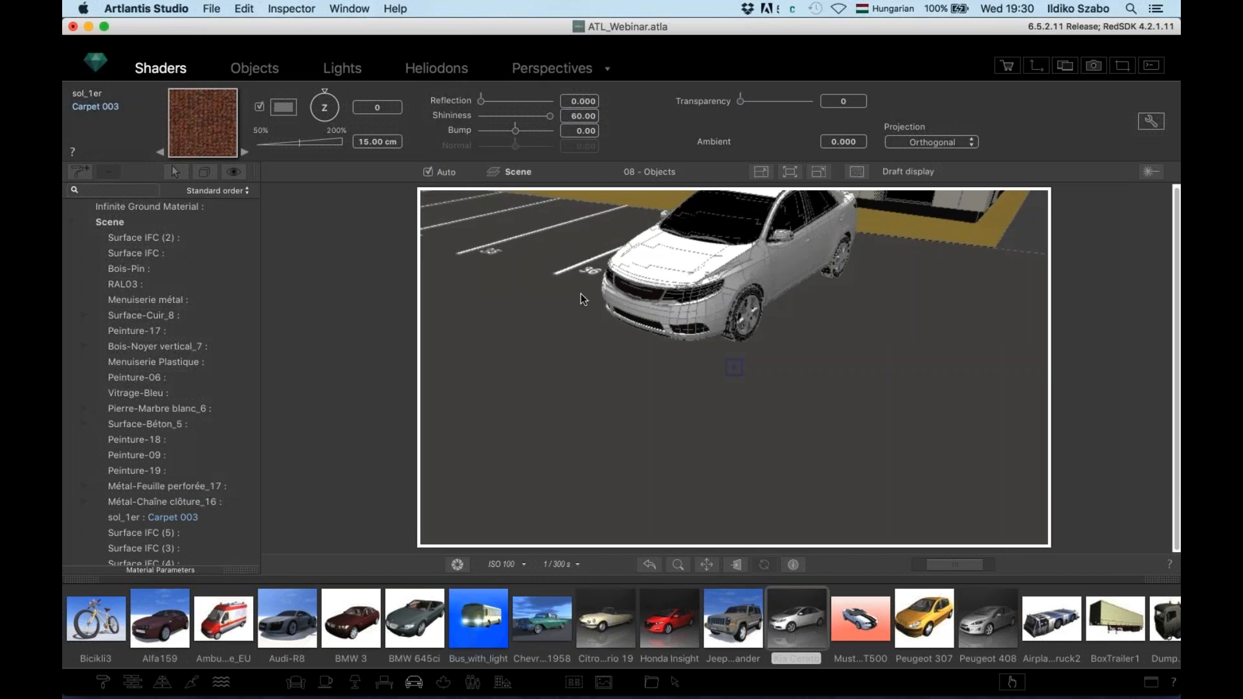
right_drag(806, 290, 827, 277)
right_drag(744, 360, 653, 356)
mouse_move(573, 333)
right_down()
mouse_move(448, 285)
mouse_move(406, 291)
right_up()
right_drag(649, 387, 853, 419)
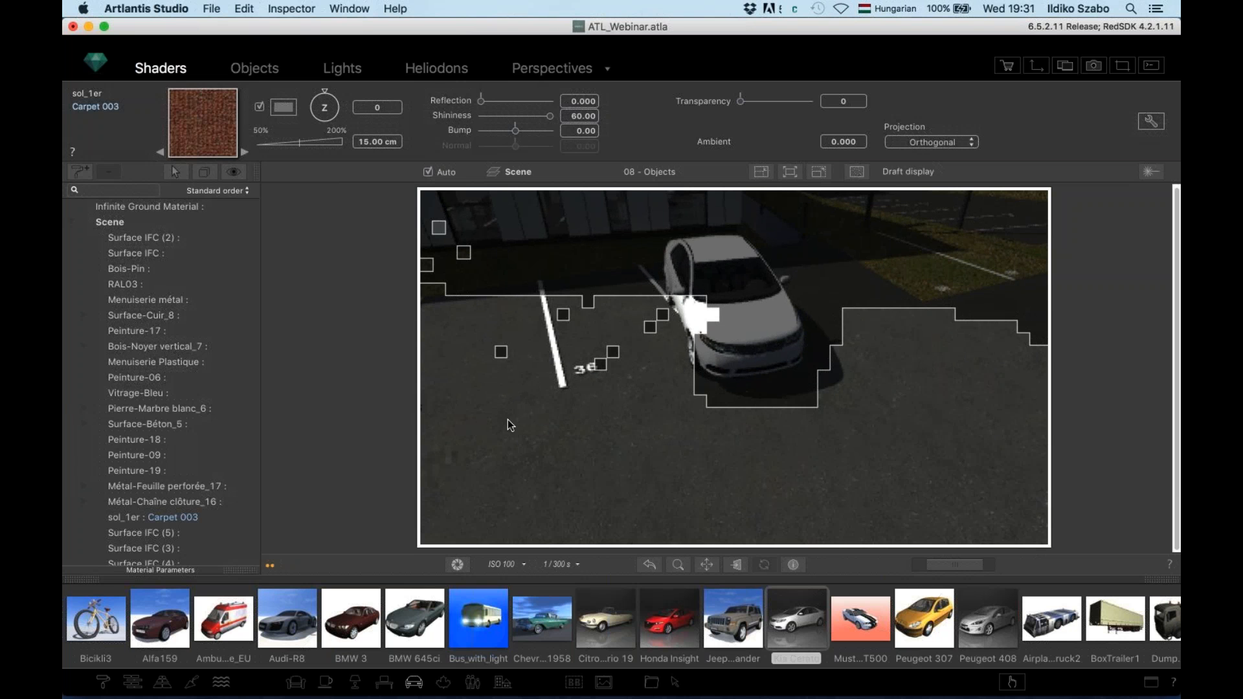
Switch the readout to exposure and open the Kia Cerato for object editing
click(457, 566)
click(515, 483)
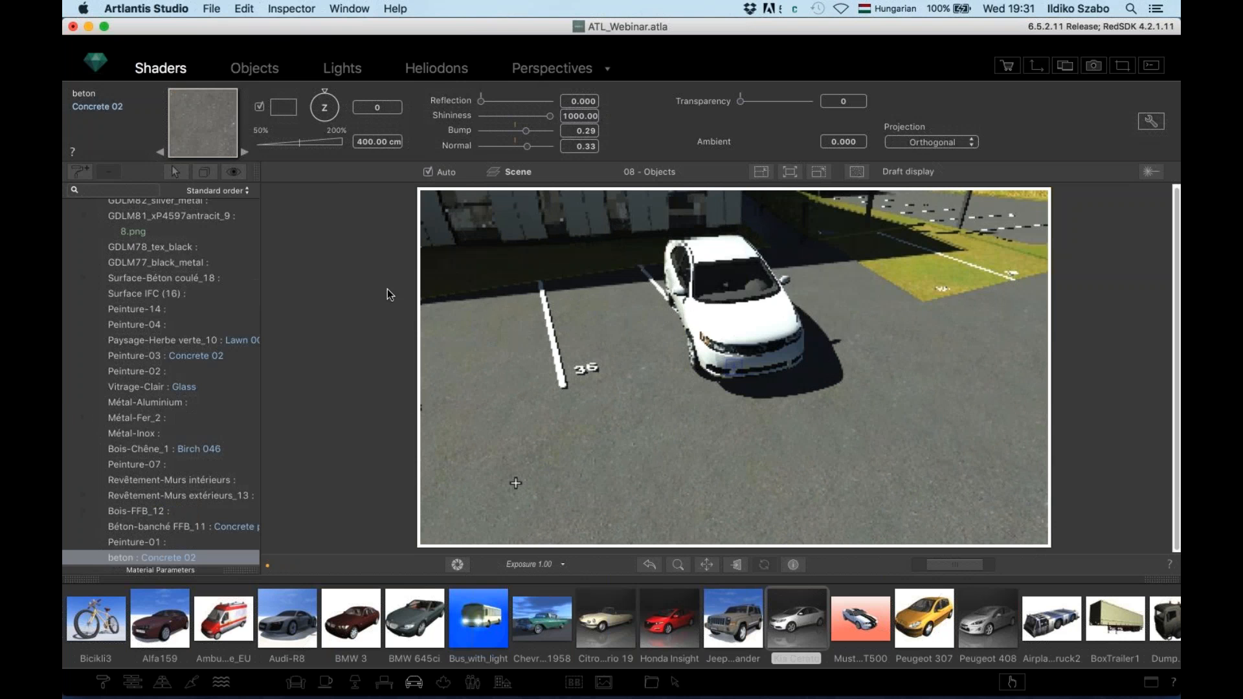
click(273, 69)
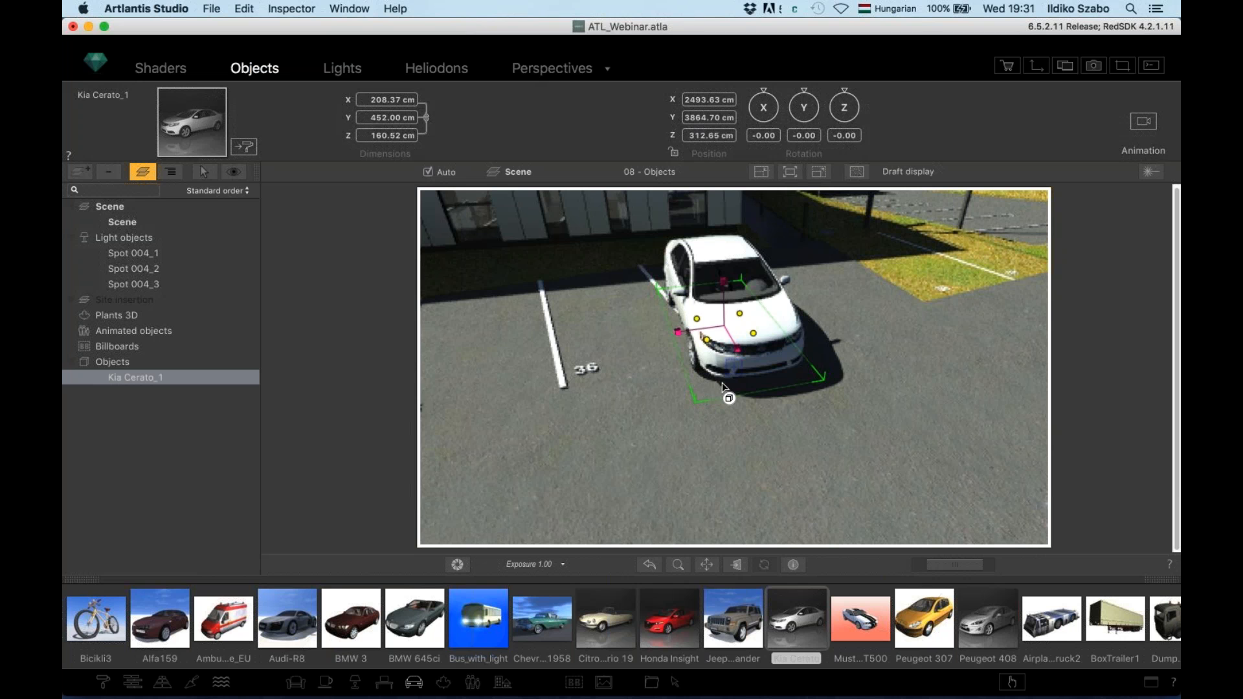
Move and rotate the car to line it up with parking bay 36
drag(746, 387, 717, 386)
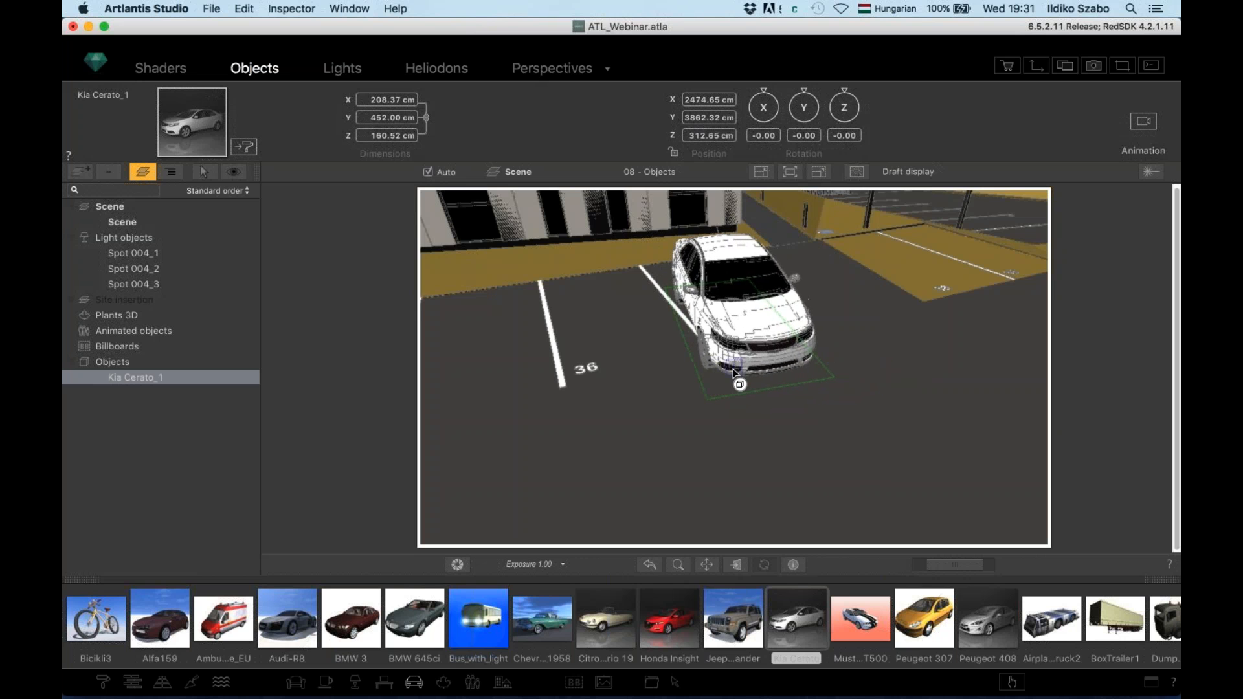
mouse_move(723, 341)
mouse_down()
mouse_move(733, 342)
mouse_move(712, 347)
mouse_move(704, 371)
mouse_up()
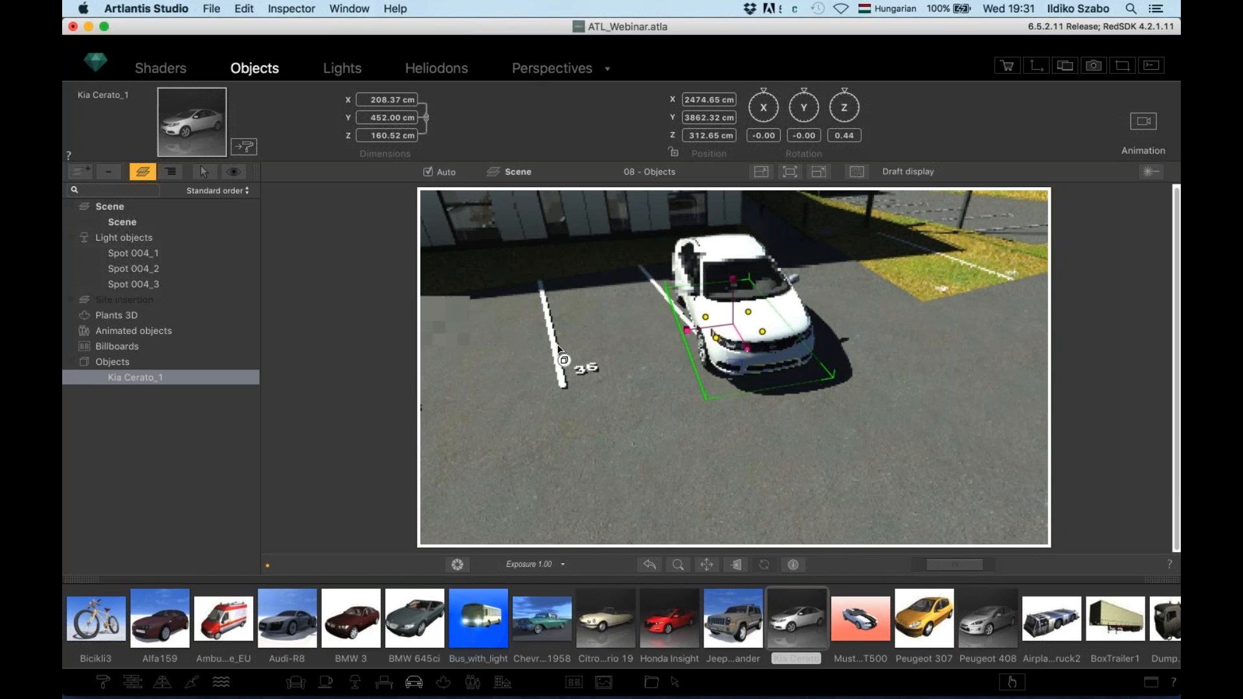
drag(688, 331, 558, 350)
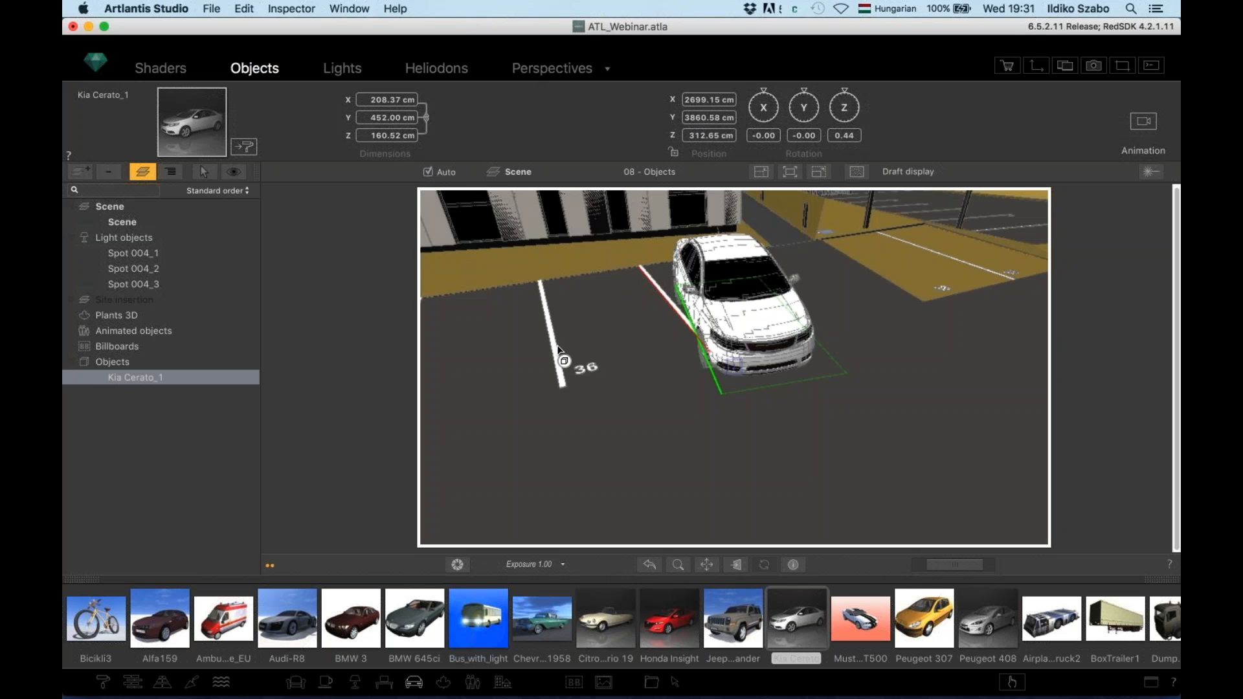
drag(557, 348, 561, 348)
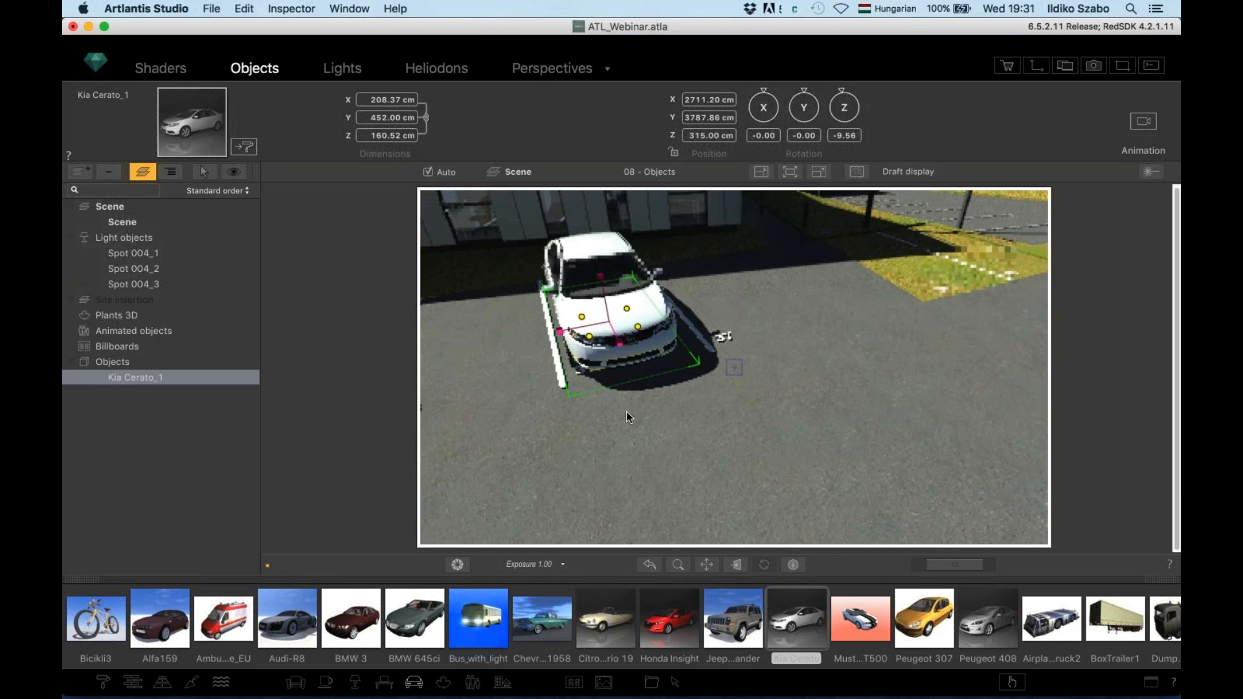
drag(614, 412, 587, 411)
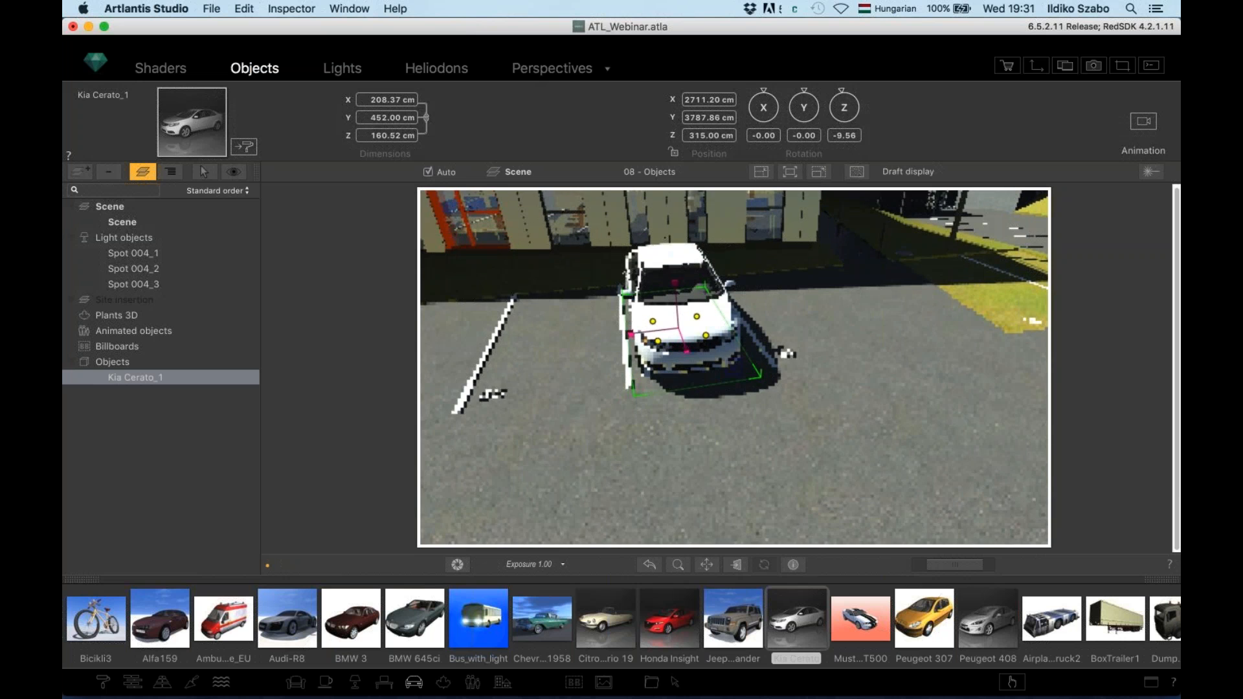
Duplicate the car as Kia Cerato_2 and give the right-hand car independent materials
alt+drag(675, 385, 535, 423)
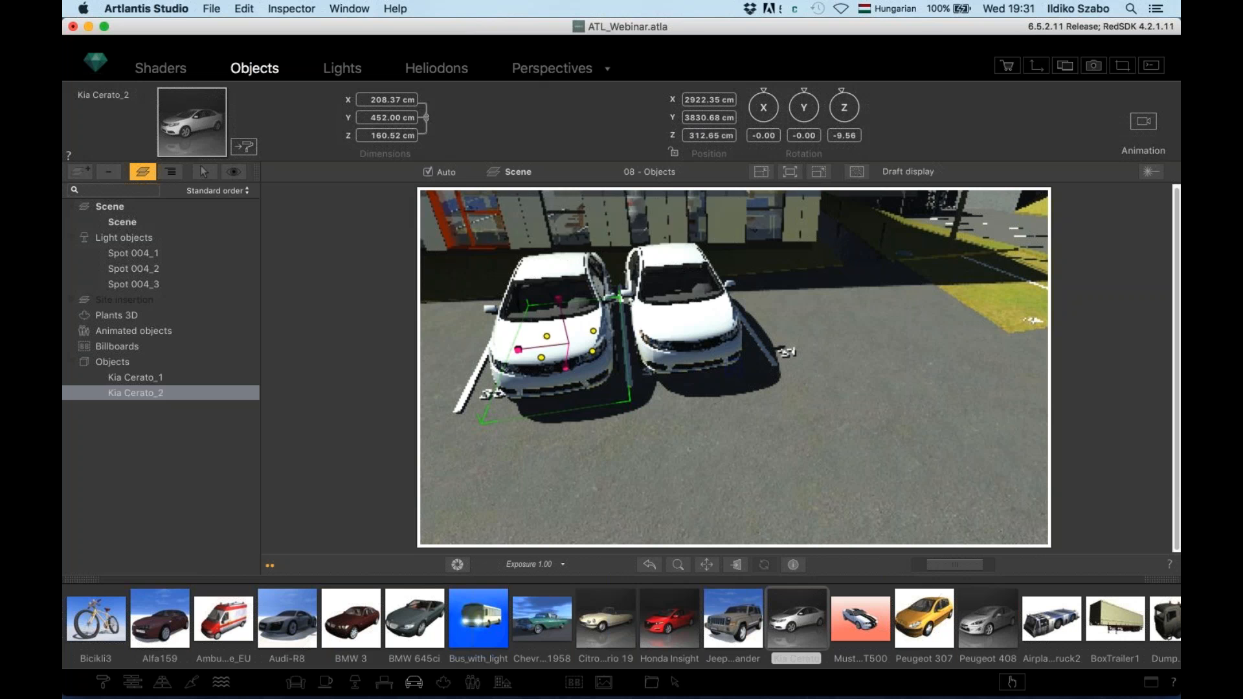
right_click(651, 323)
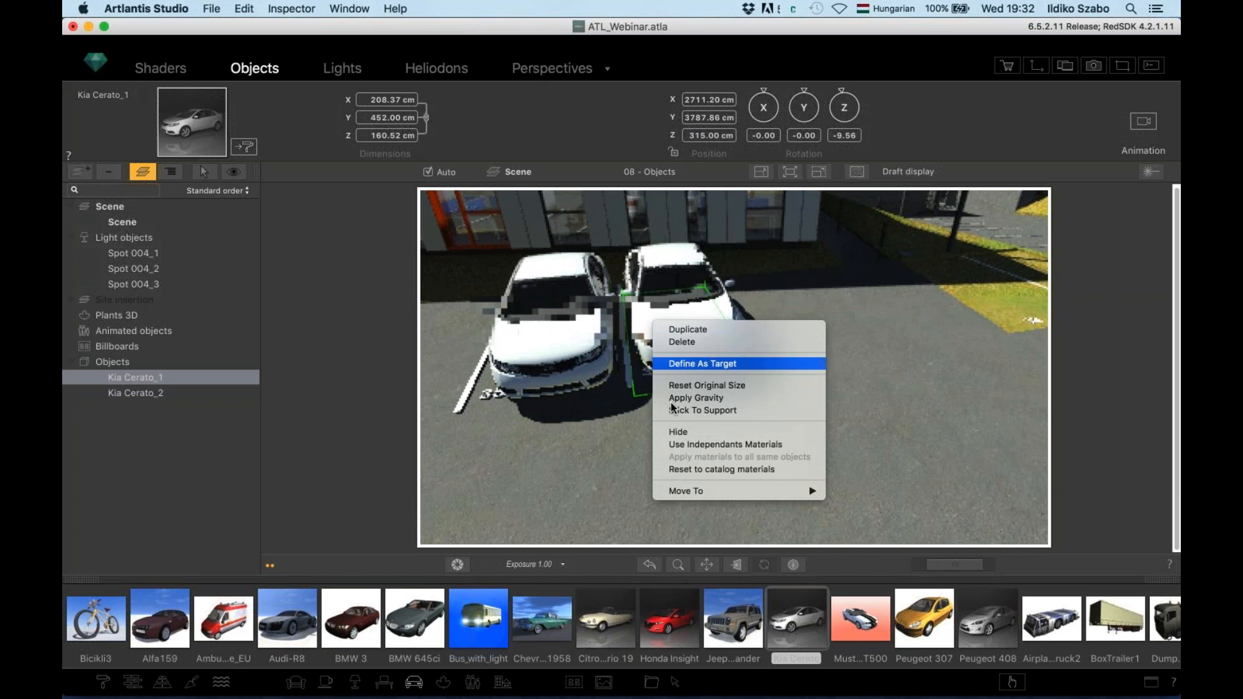
click(678, 445)
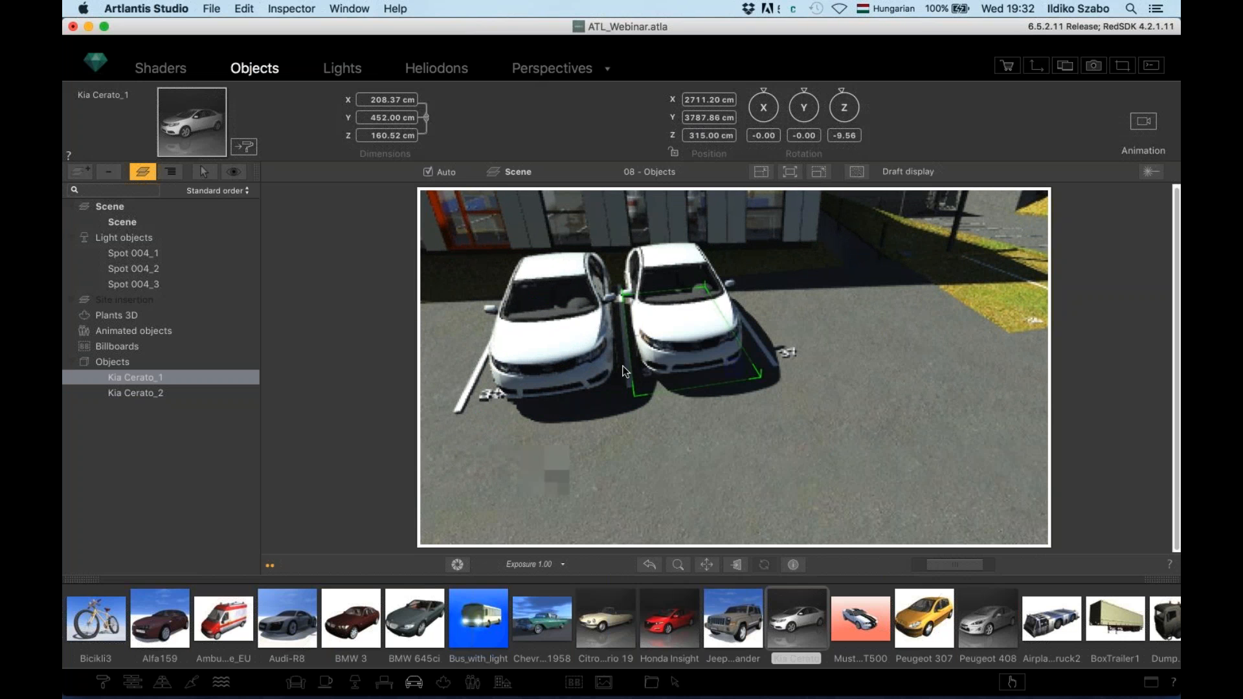
click(166, 70)
click(244, 152)
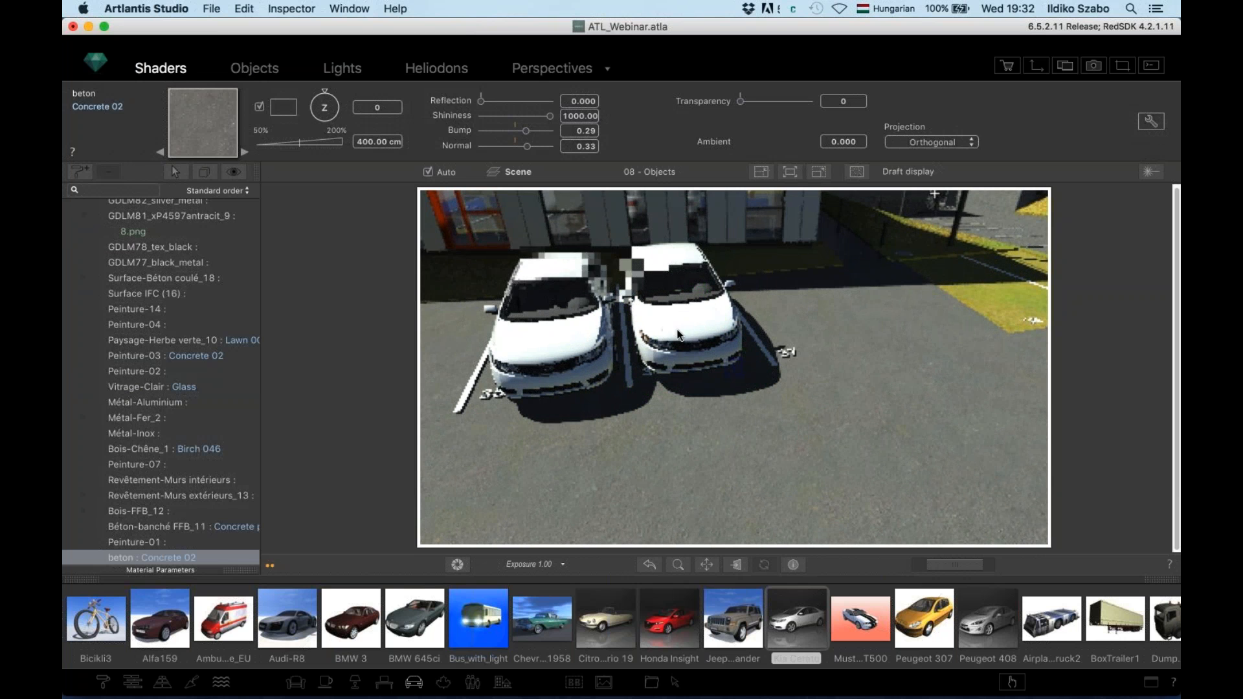
Set the right car's EVM_paint diffuse colour to a deep dark red
click(262, 106)
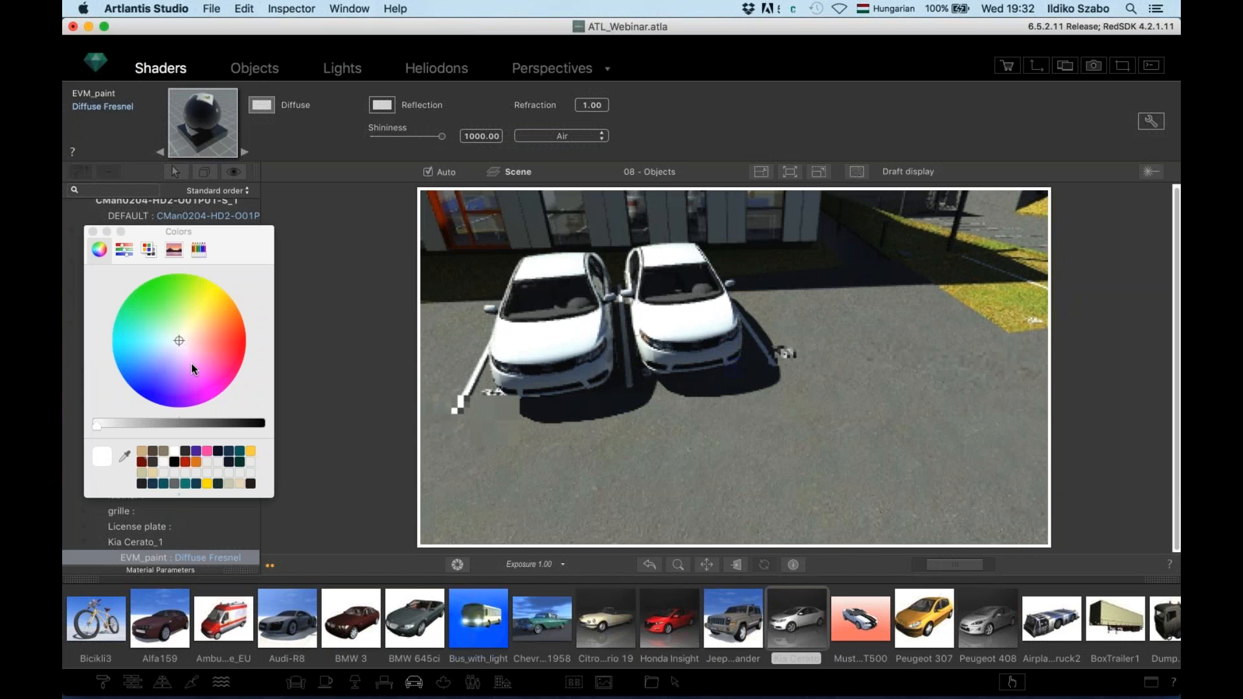
click(231, 354)
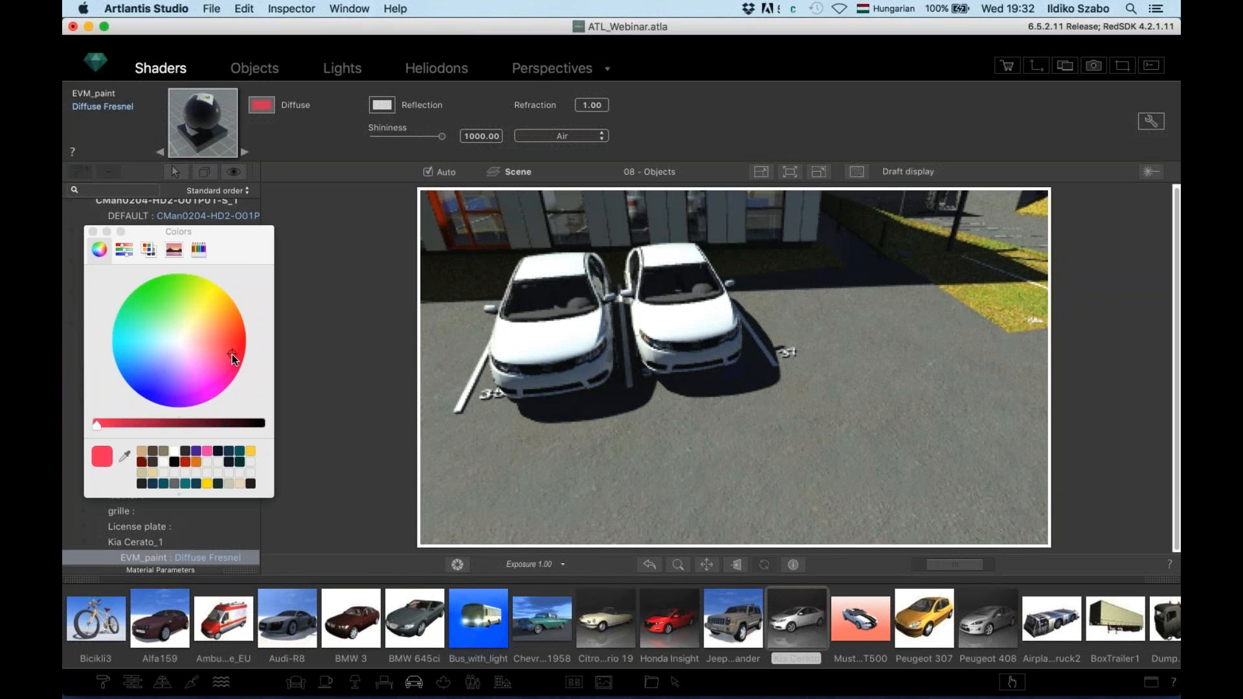
click(189, 424)
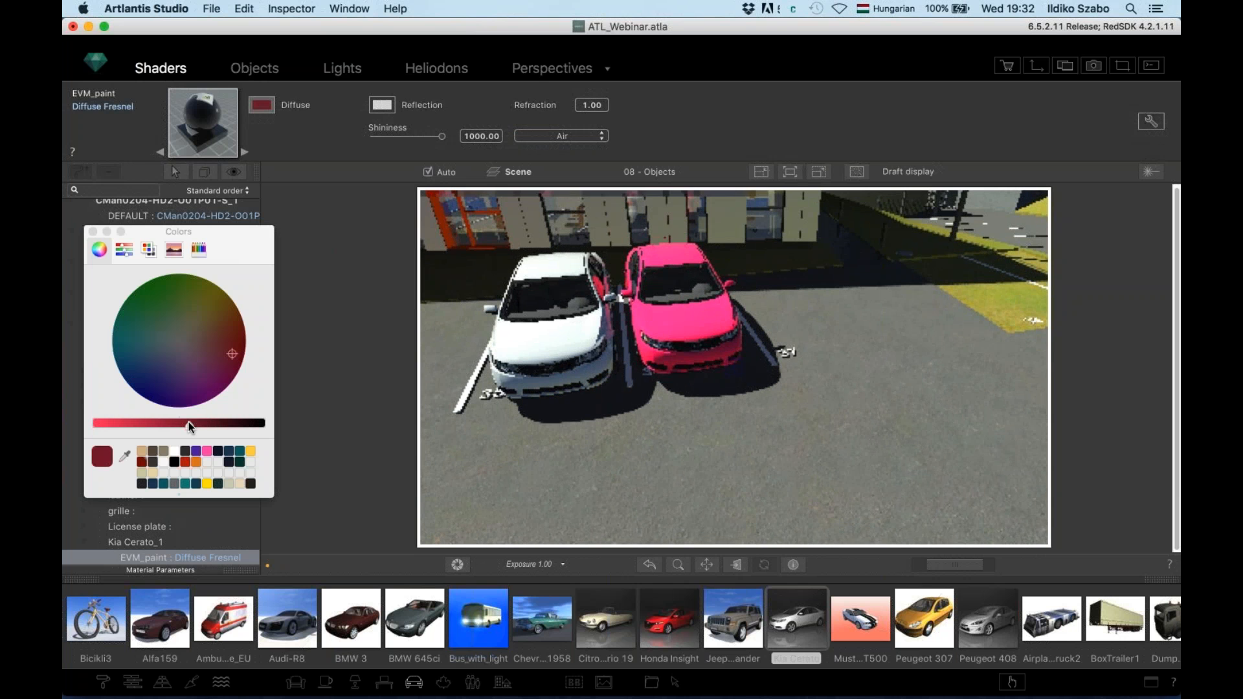
drag(189, 424, 212, 423)
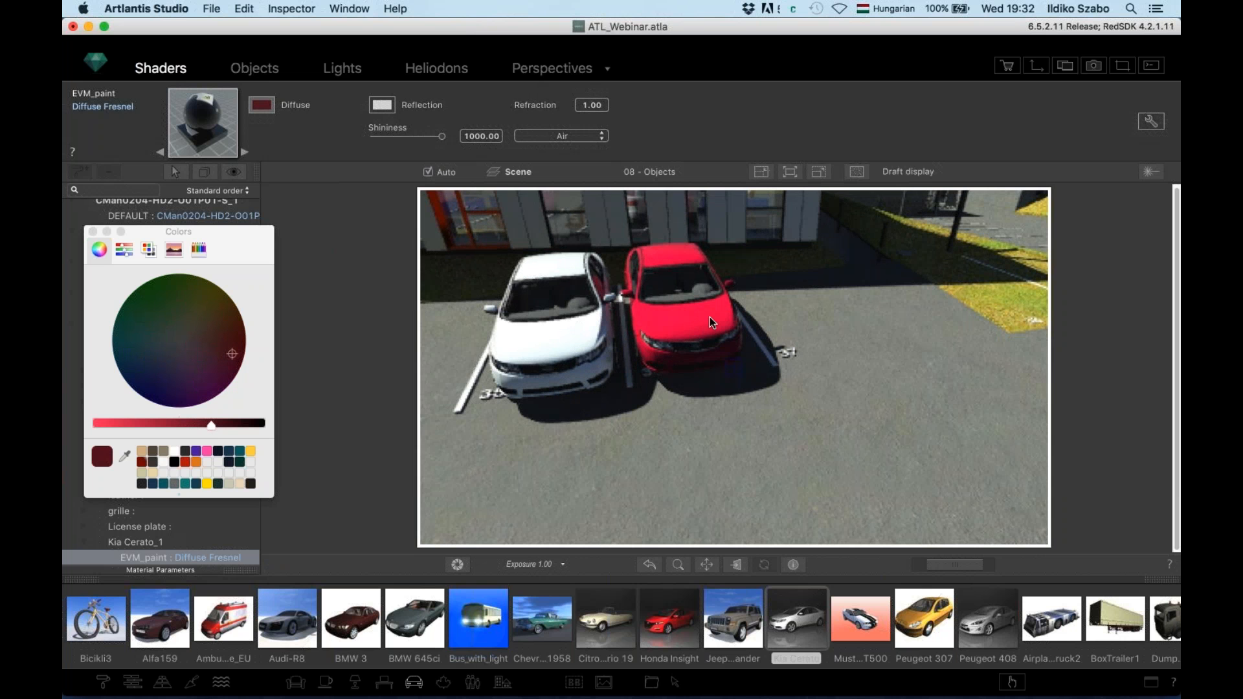
Orbit and zoom out to show the building and car park
drag(720, 323, 733, 325)
scroll(735, 328, down, 10)
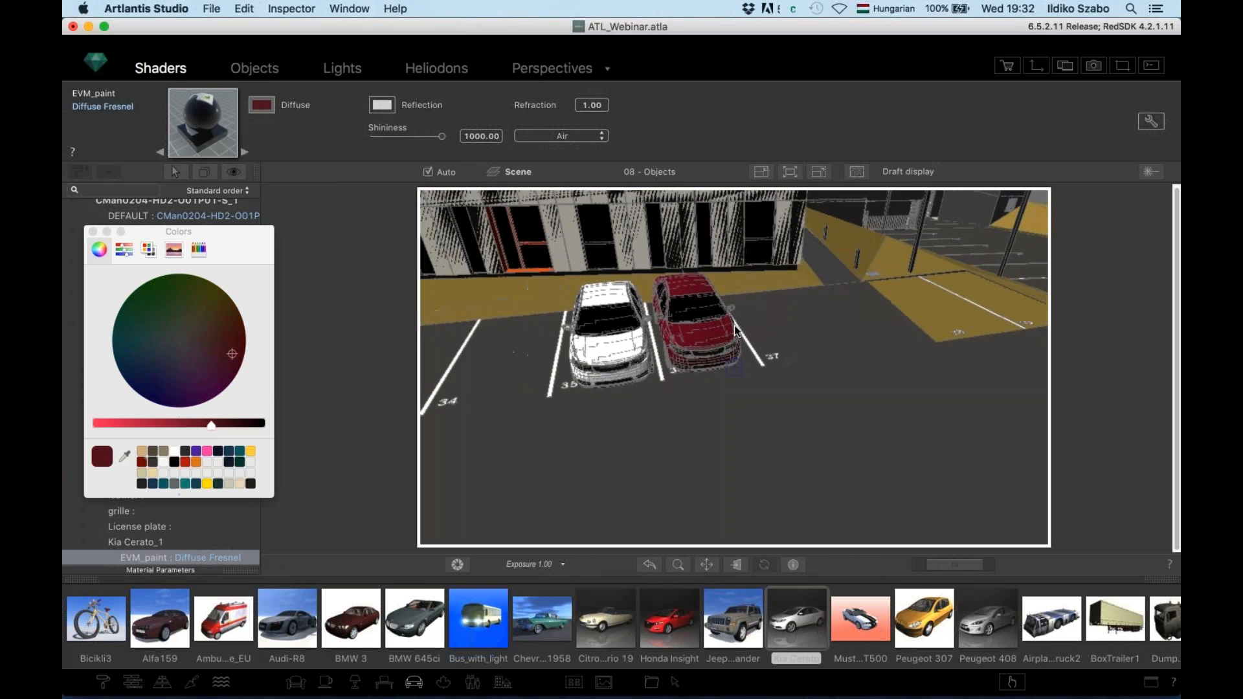
scroll(739, 329, down, 10)
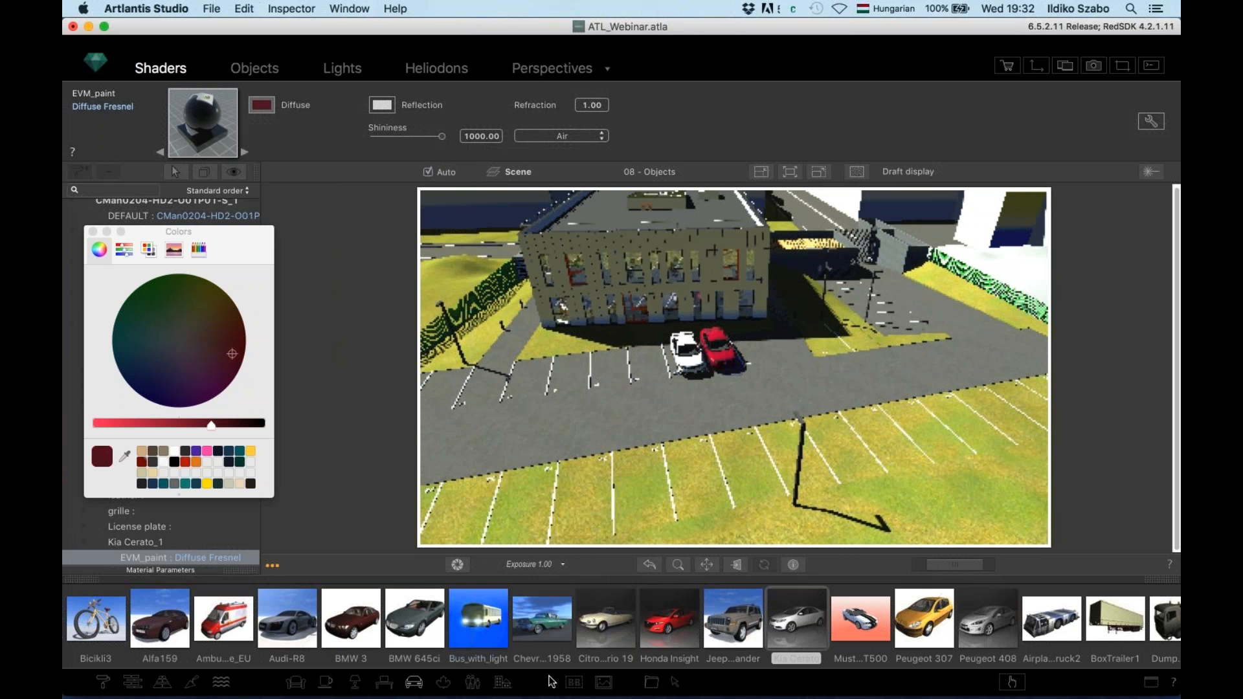
Show the plant library filtered to trees, with the building rotated to the upper right
click(444, 683)
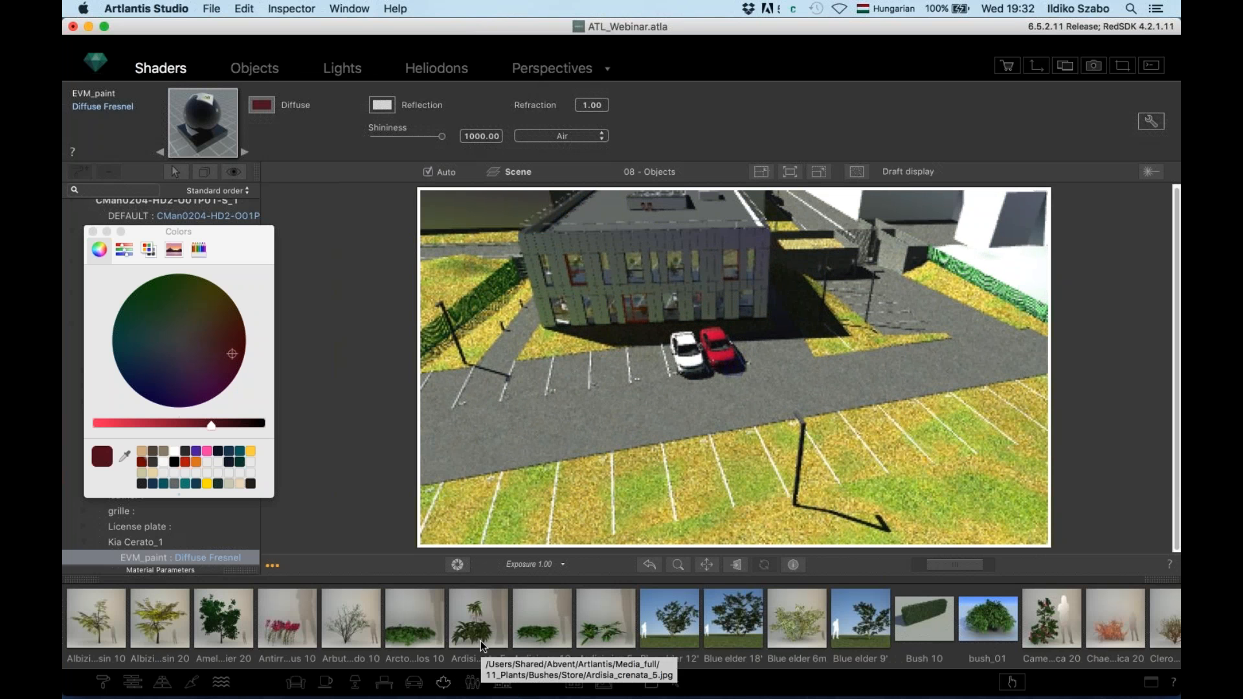
drag(653, 454, 501, 440)
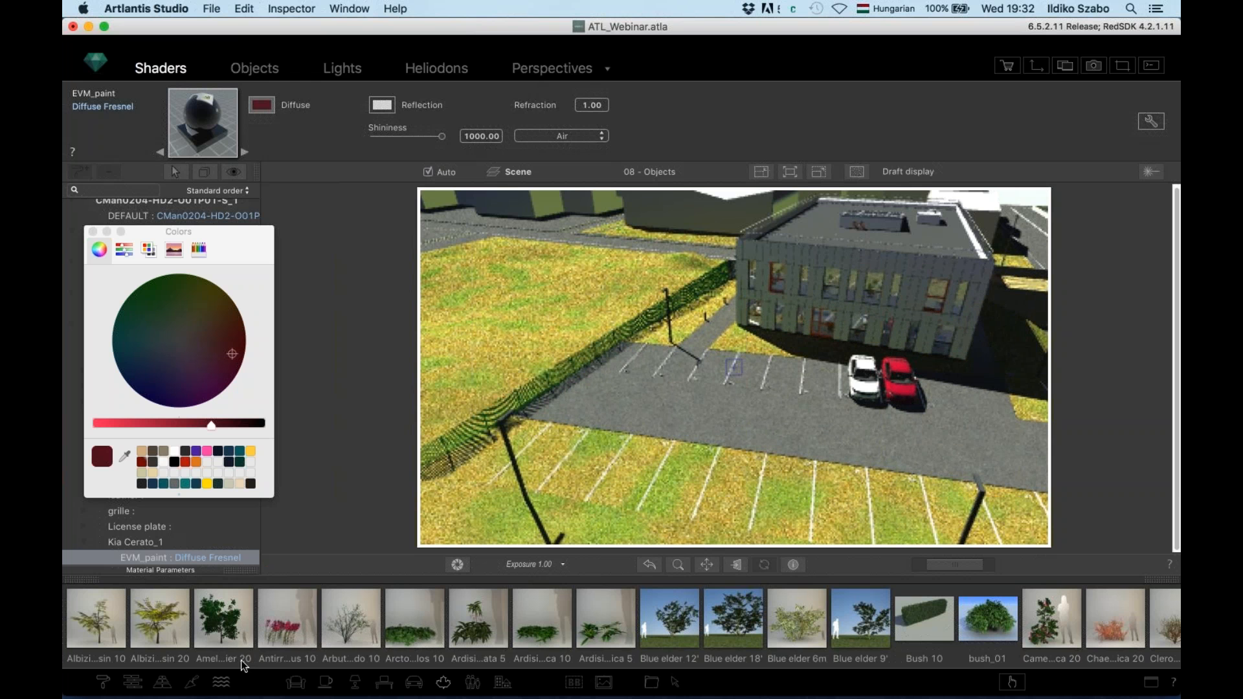
right_click(266, 658)
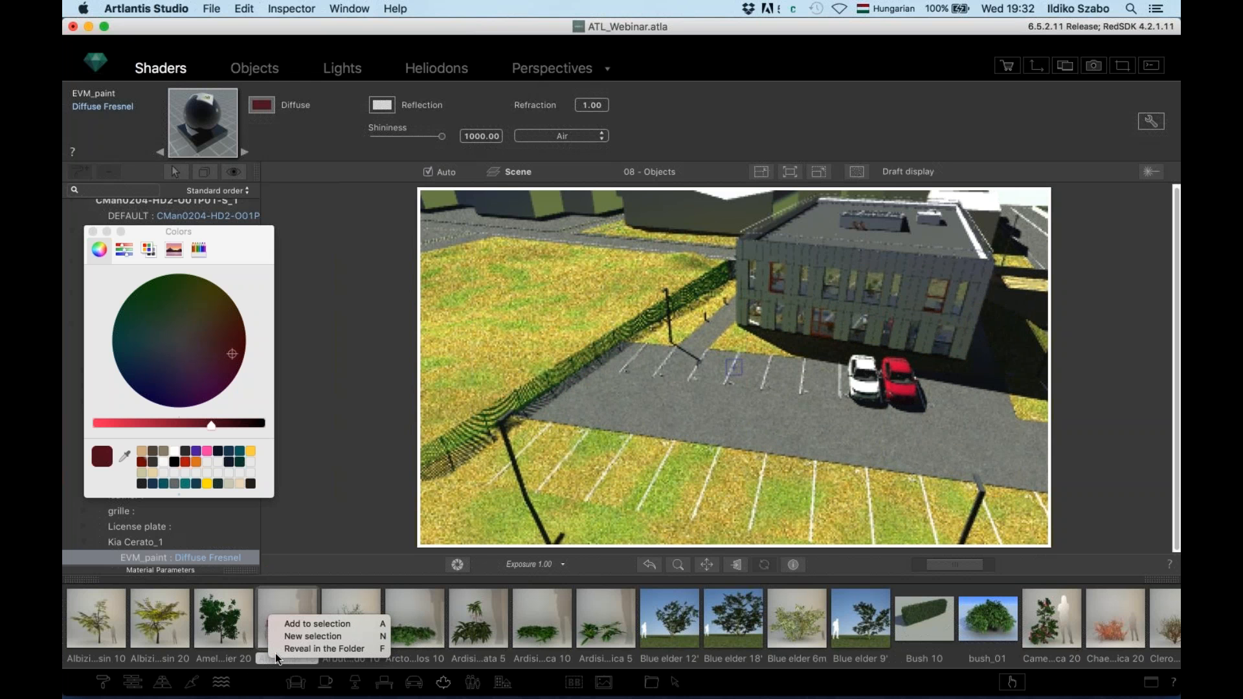
click(259, 685)
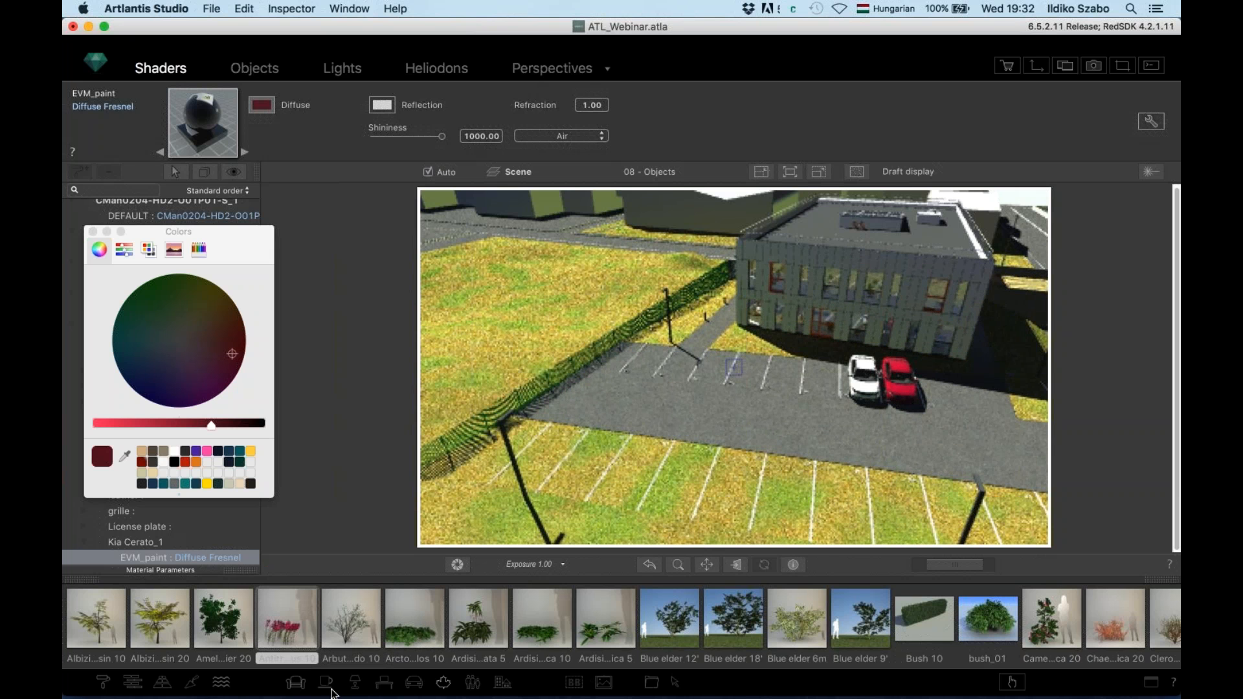
click(444, 685)
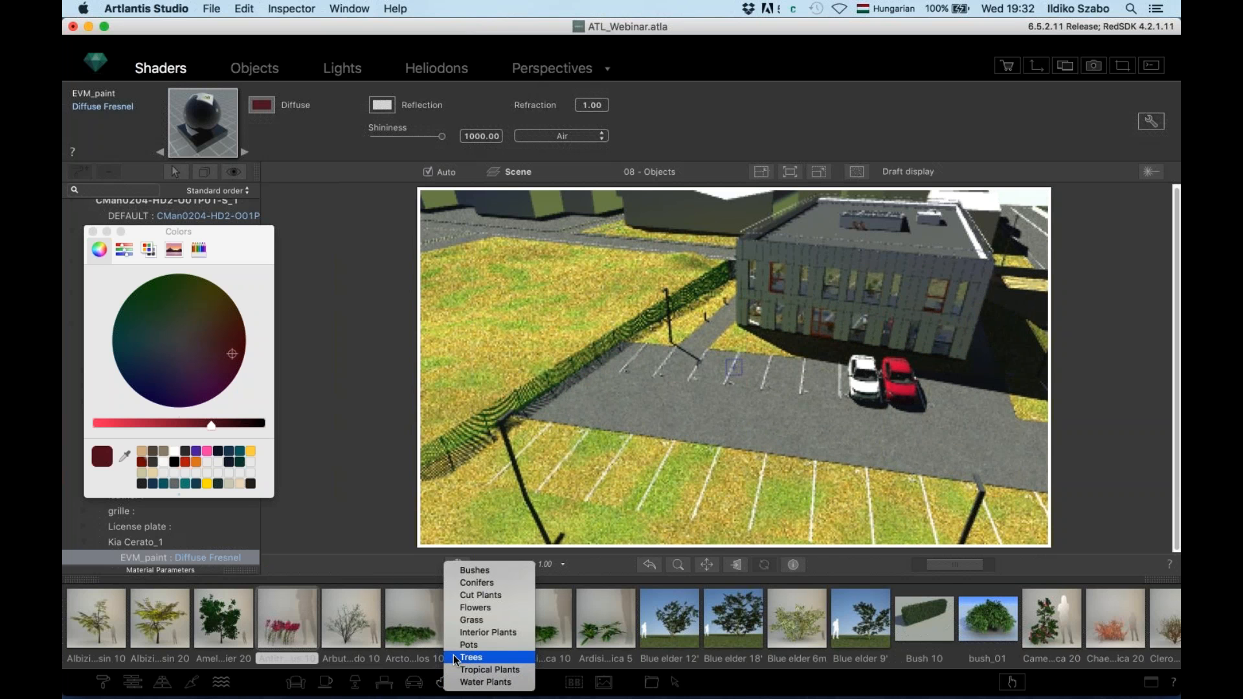
click(453, 658)
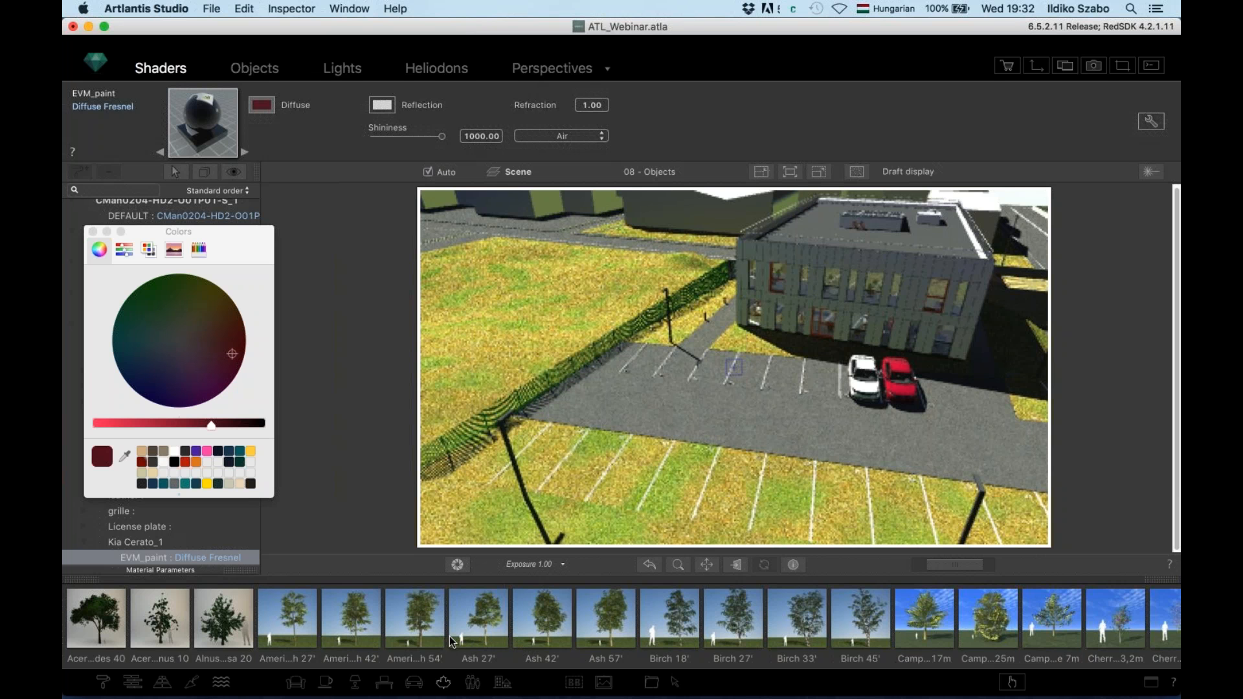
Save an American beech, Birch 33' and Birch 45' as a new selection and display it
click(431, 635)
scroll(616, 623, right, 5)
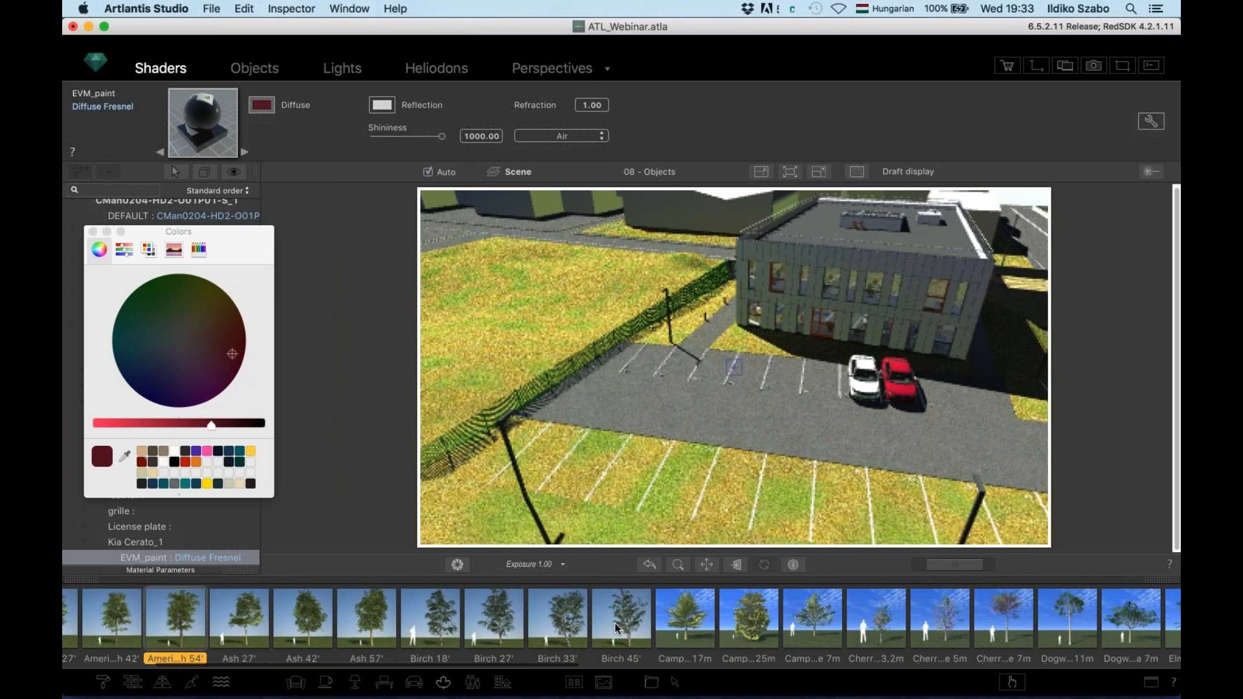
scroll(651, 630, right, 3)
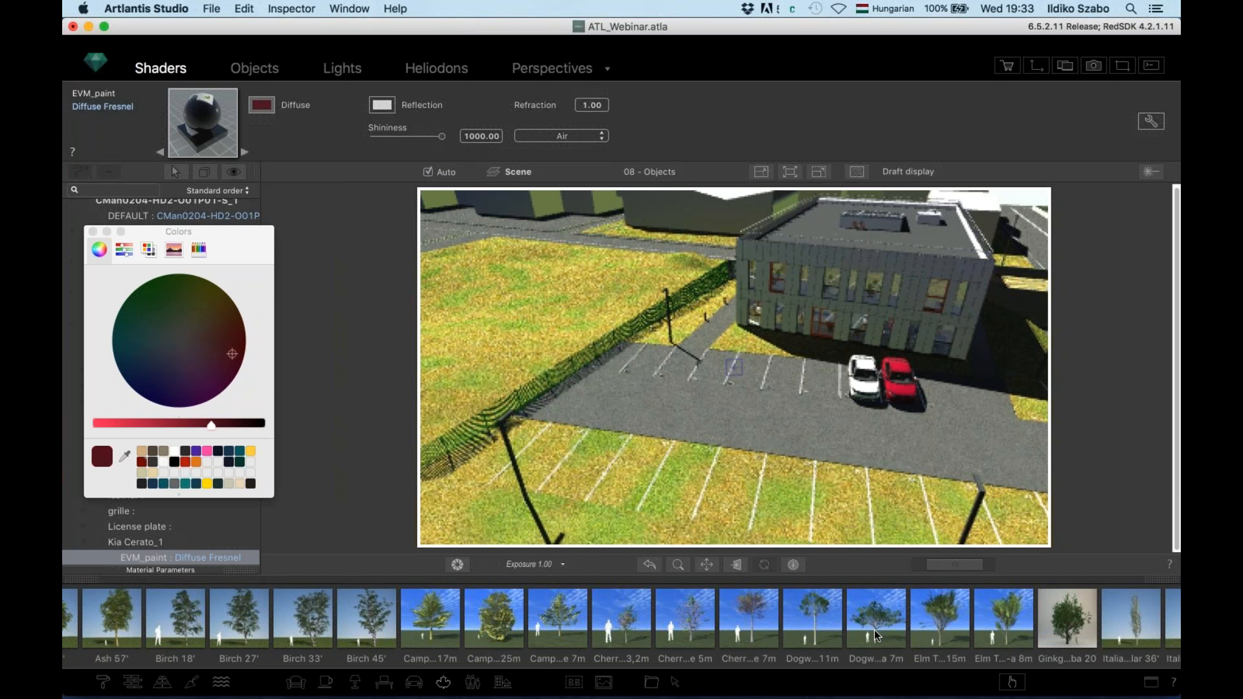
click(313, 631)
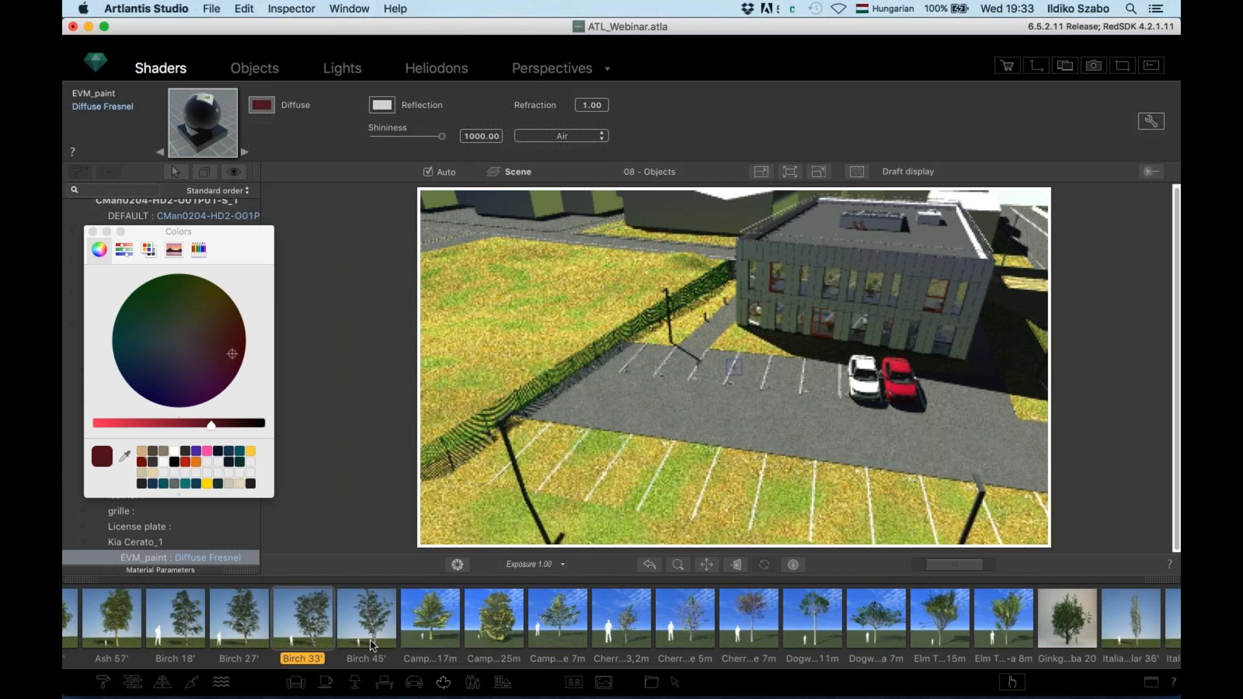
shift+click(373, 639)
right_click(374, 630)
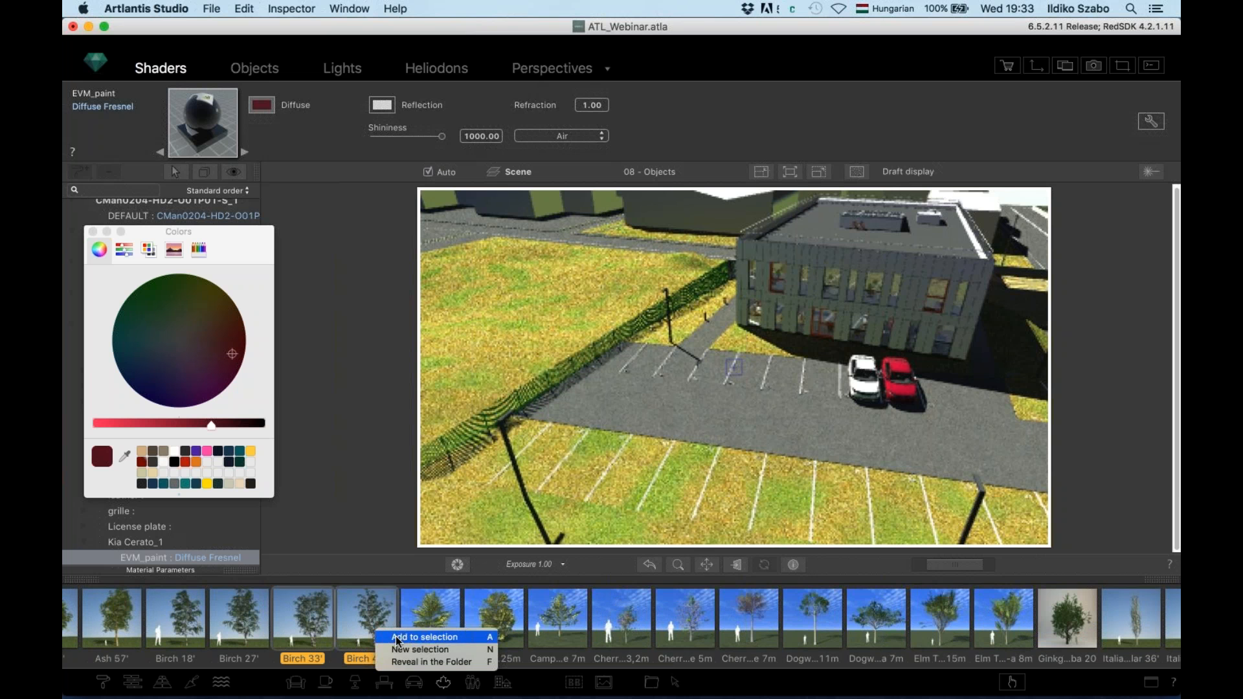
click(400, 650)
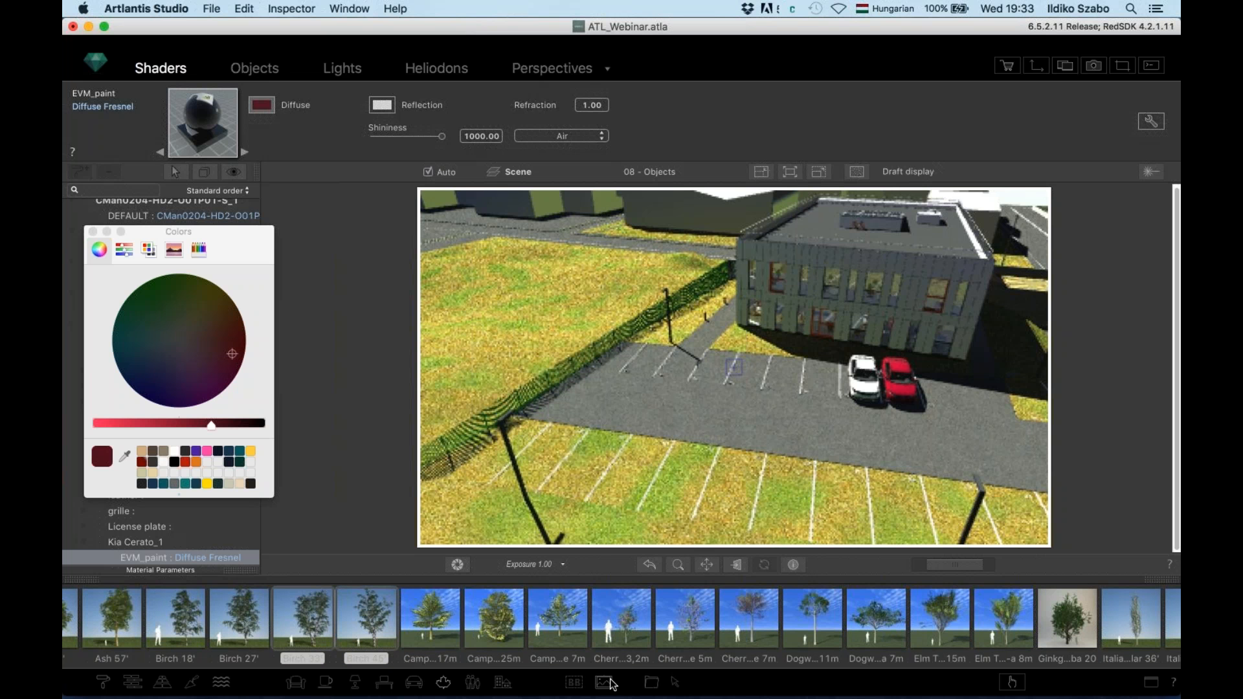
click(674, 684)
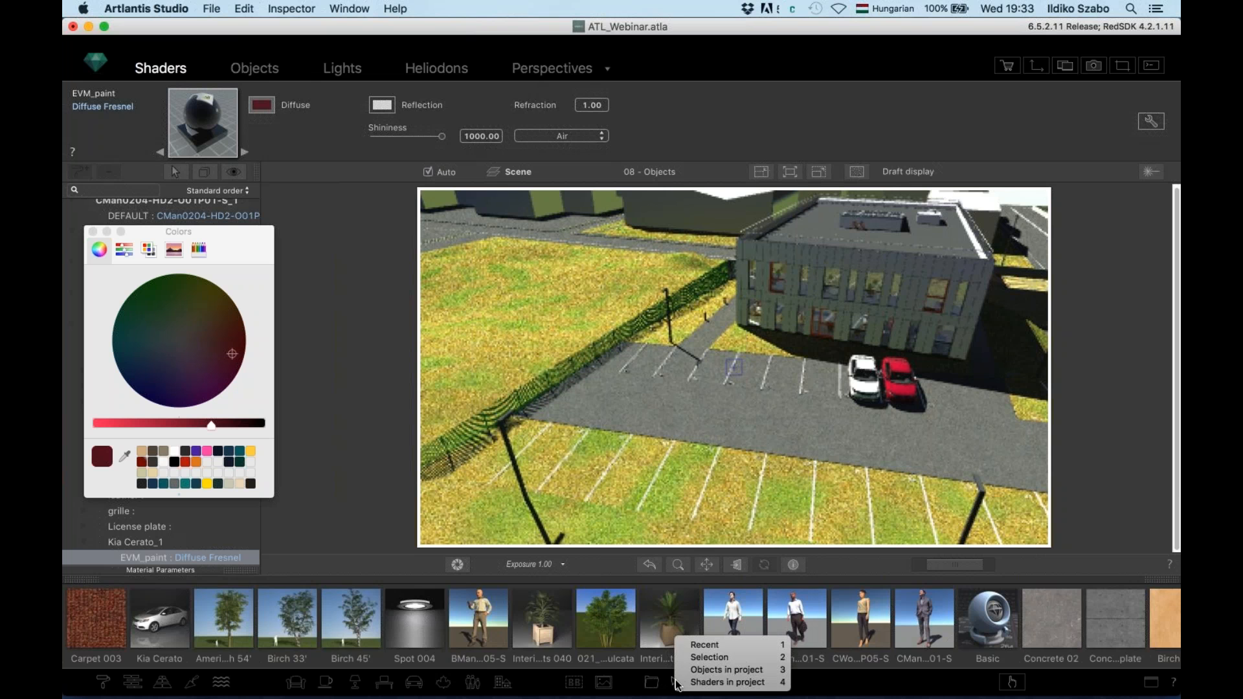
click(680, 658)
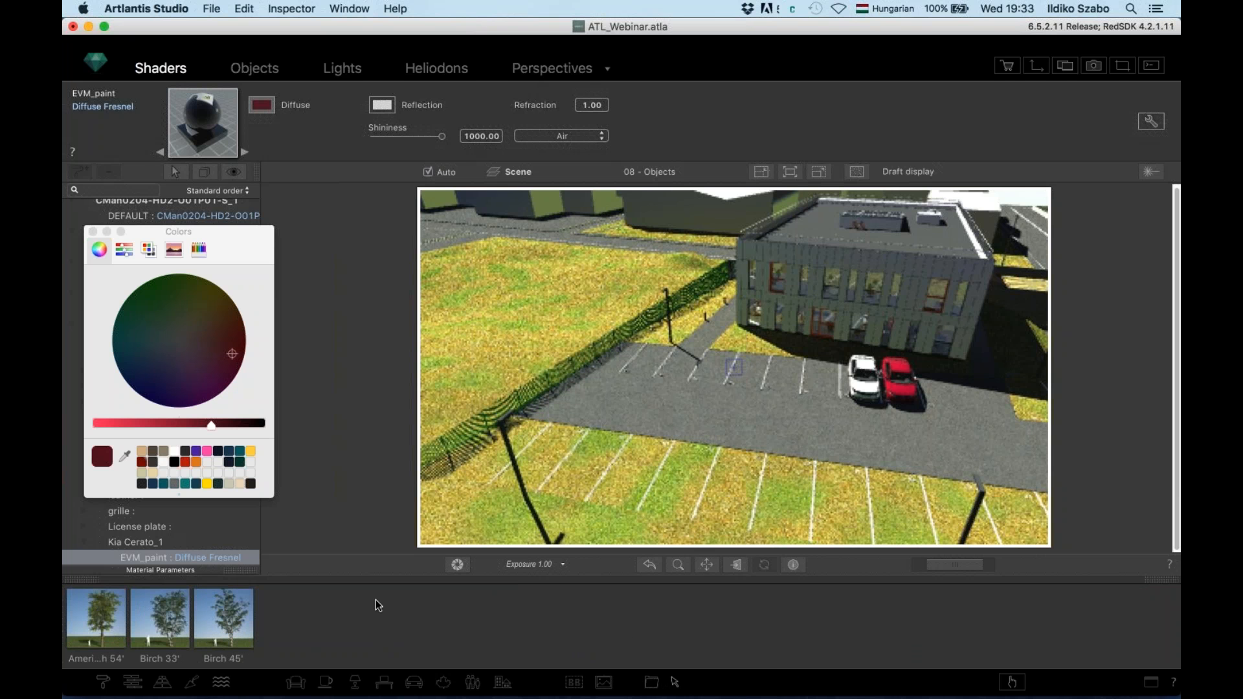
Plant seven trees around the car park and pick the Buche_Rinde bark material
click(1013, 682)
click(475, 365)
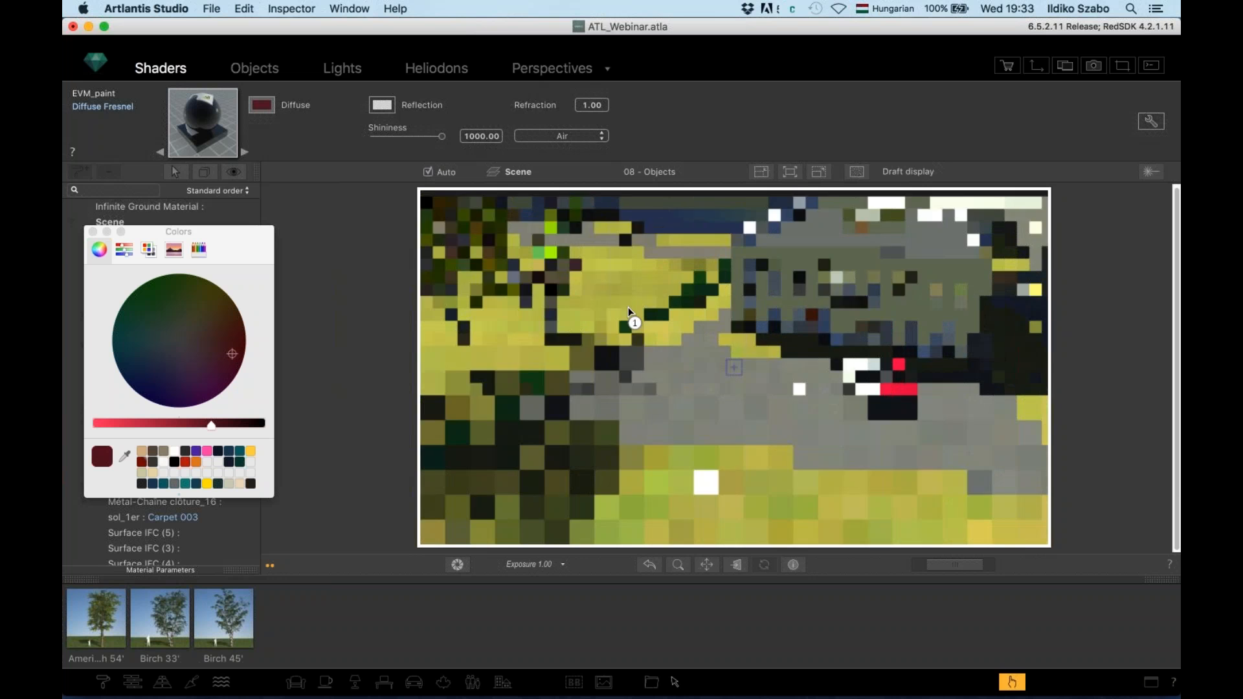
click(633, 306)
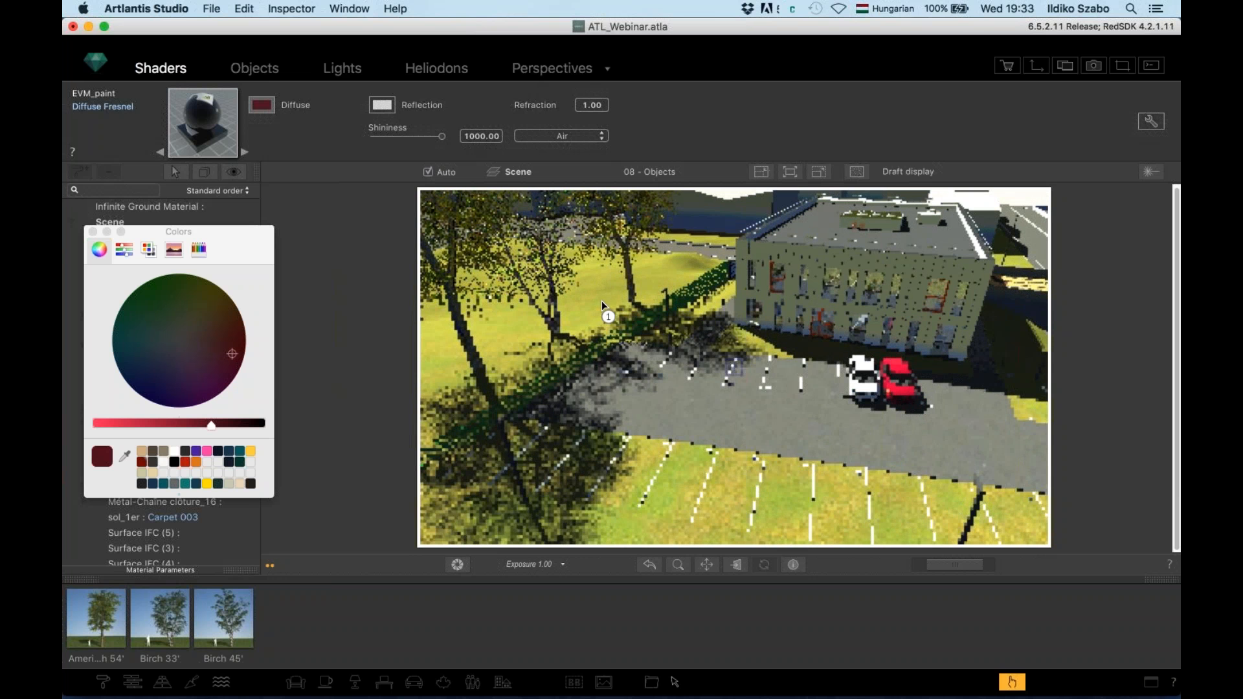
click(601, 301)
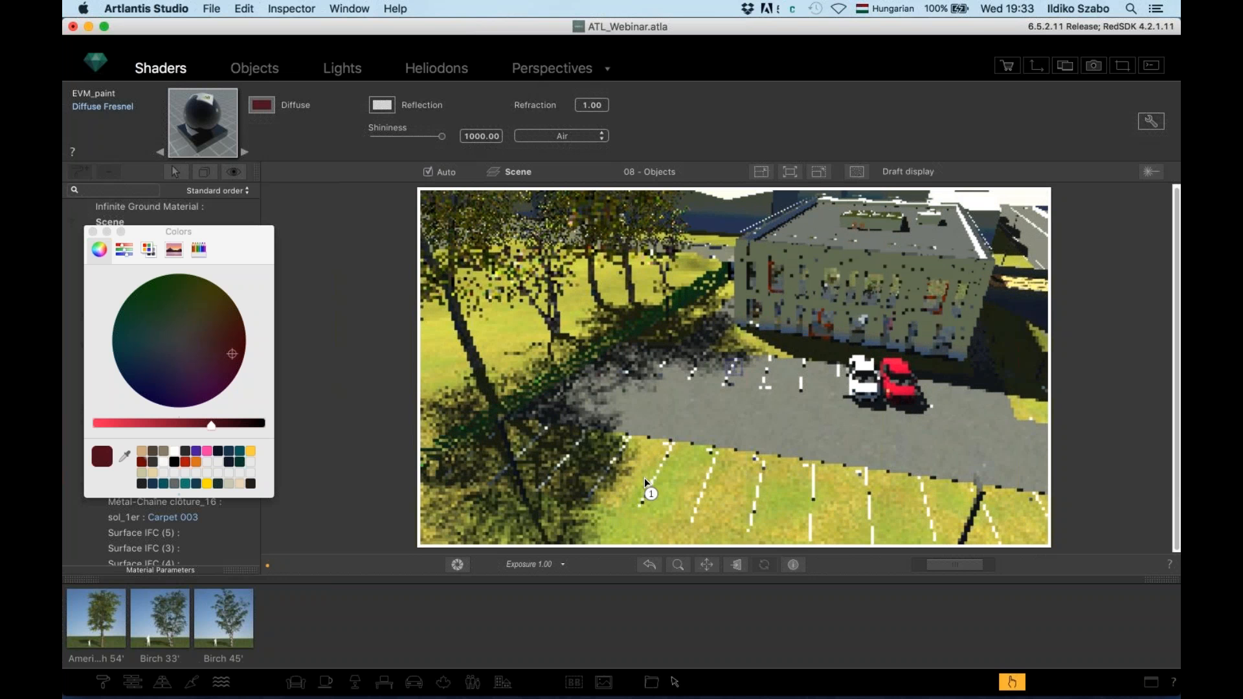
click(646, 479)
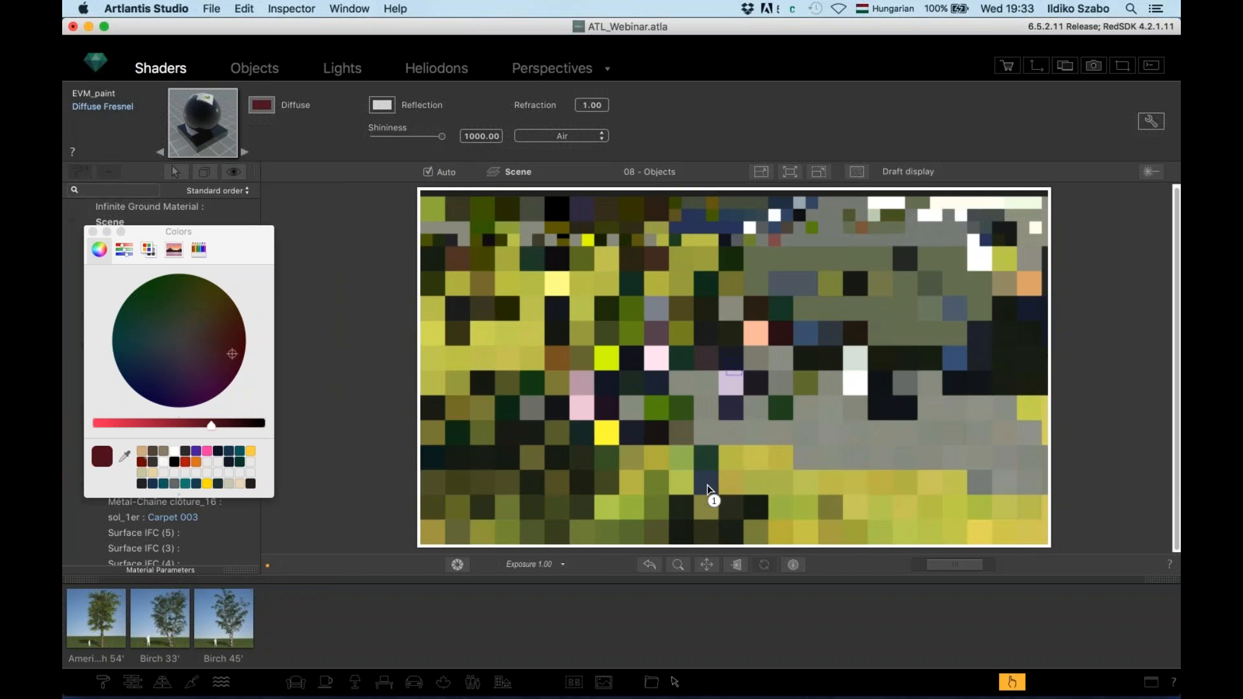
click(947, 498)
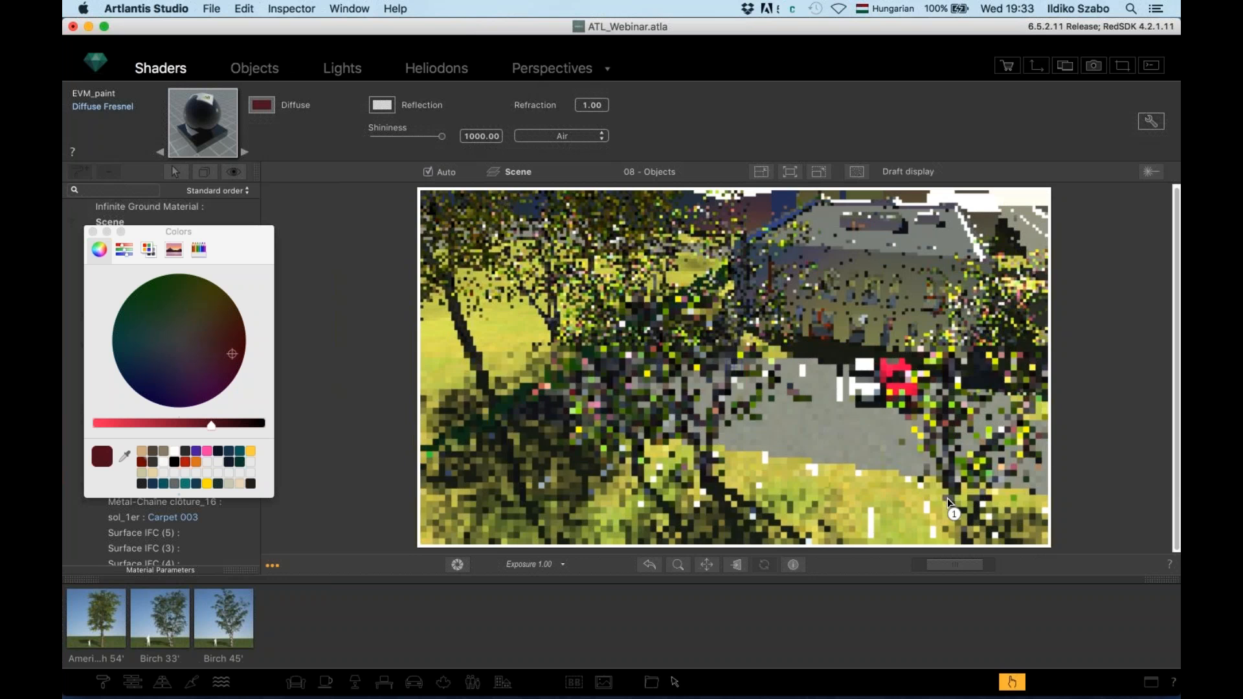
click(1005, 530)
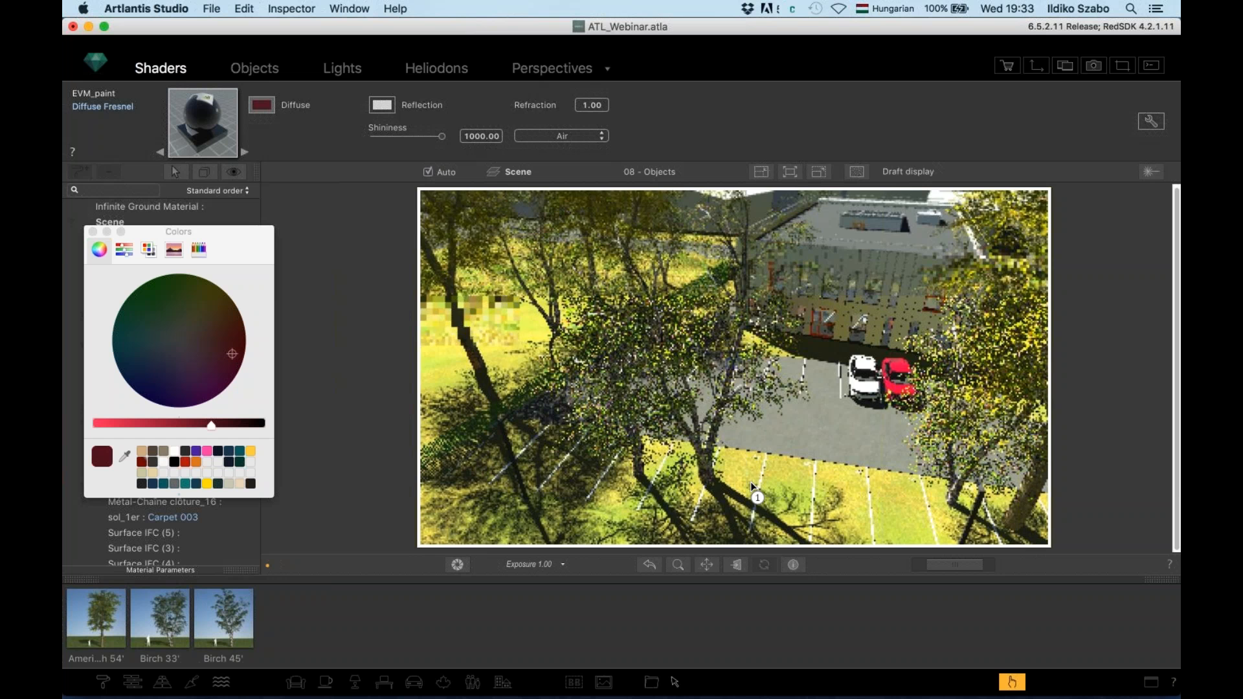
click(751, 482)
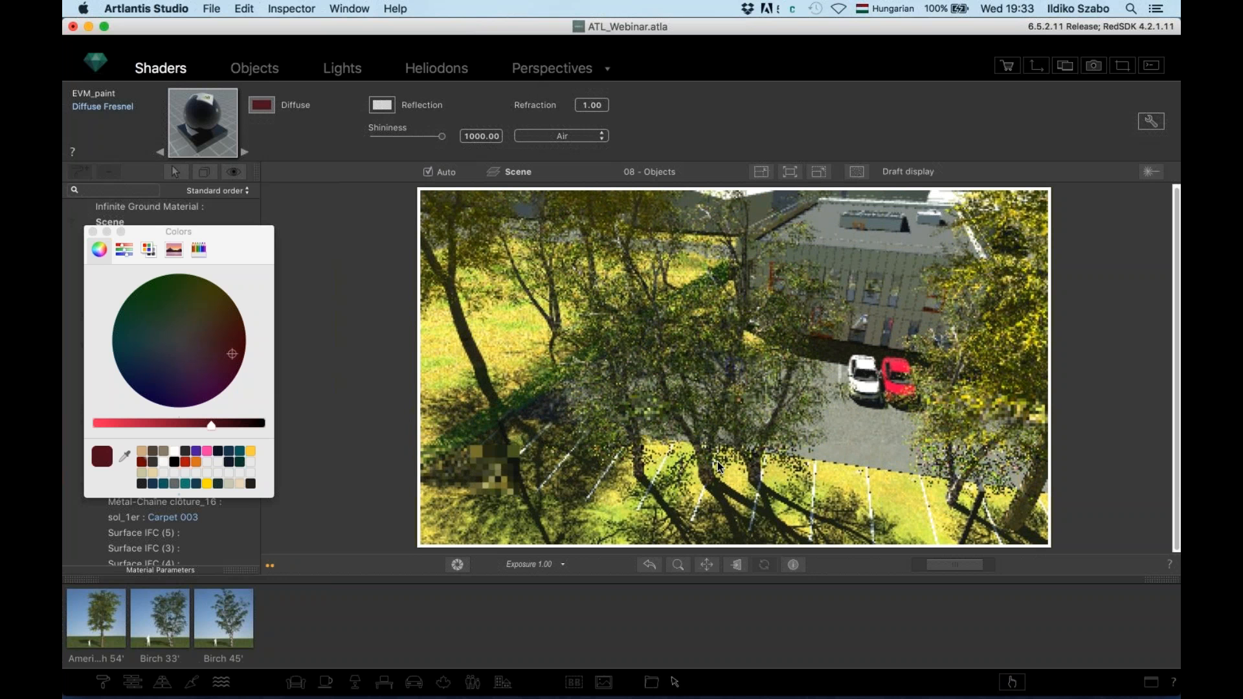
click(1029, 496)
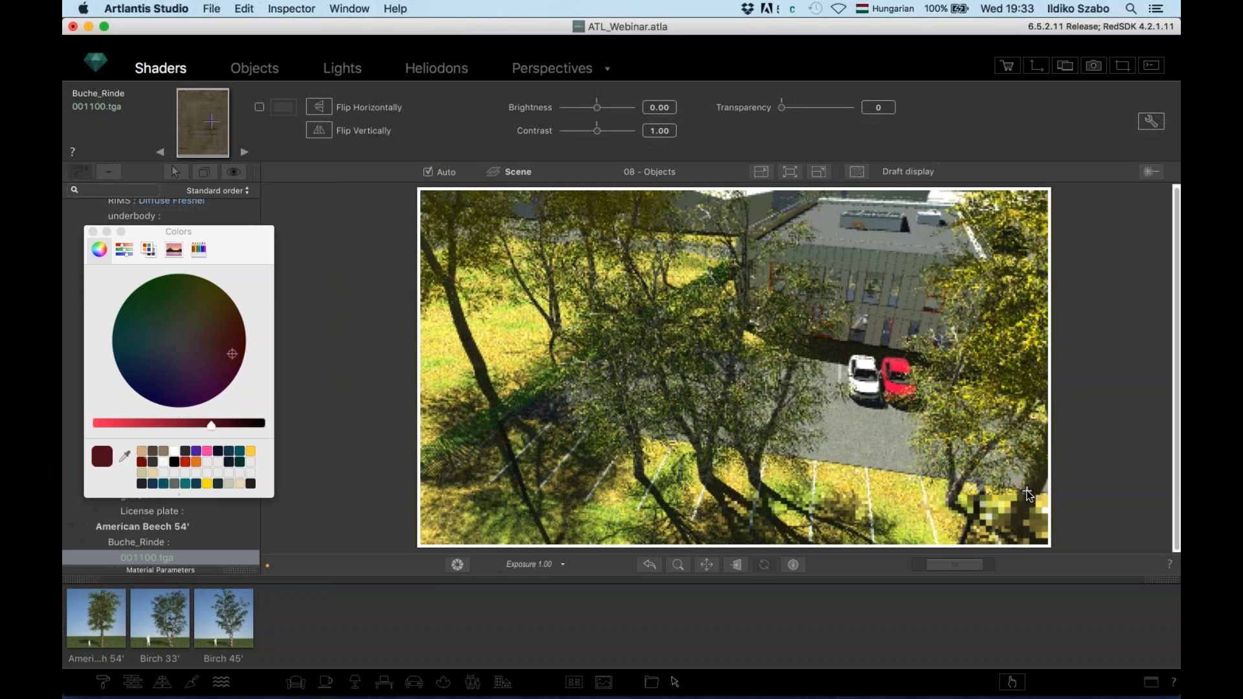
Select Birch 45'_2 and give it its own 01/08 season date
click(271, 70)
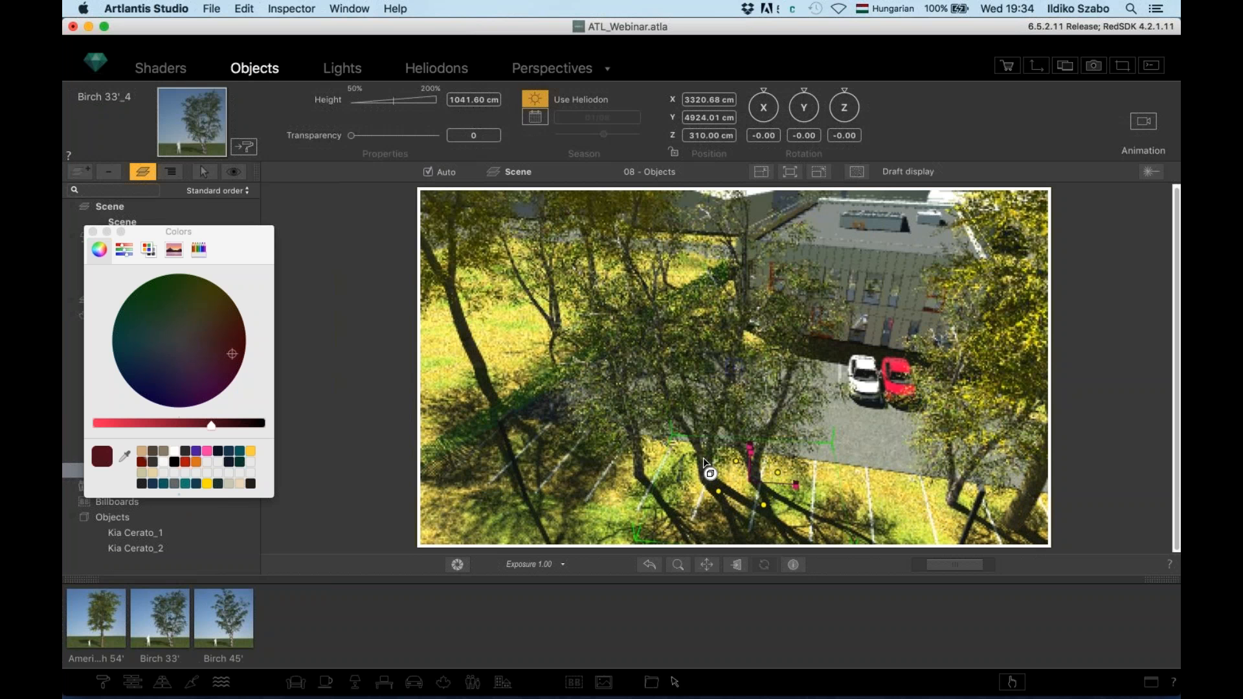
click(781, 417)
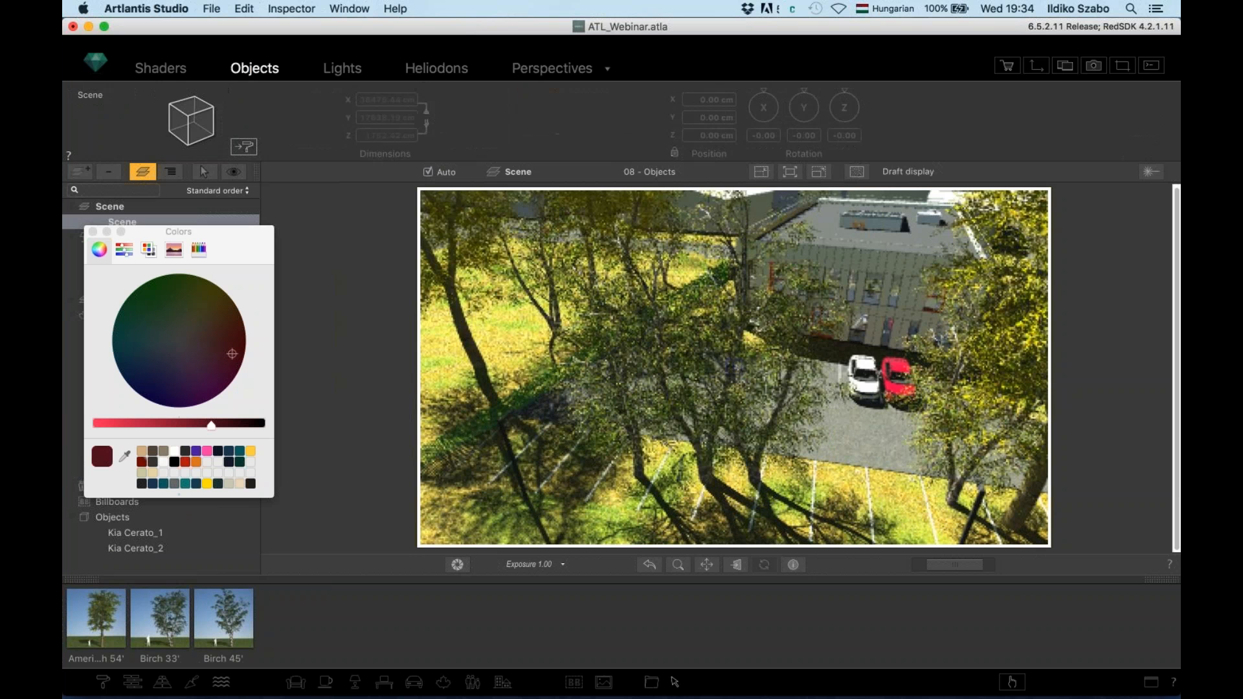
click(722, 402)
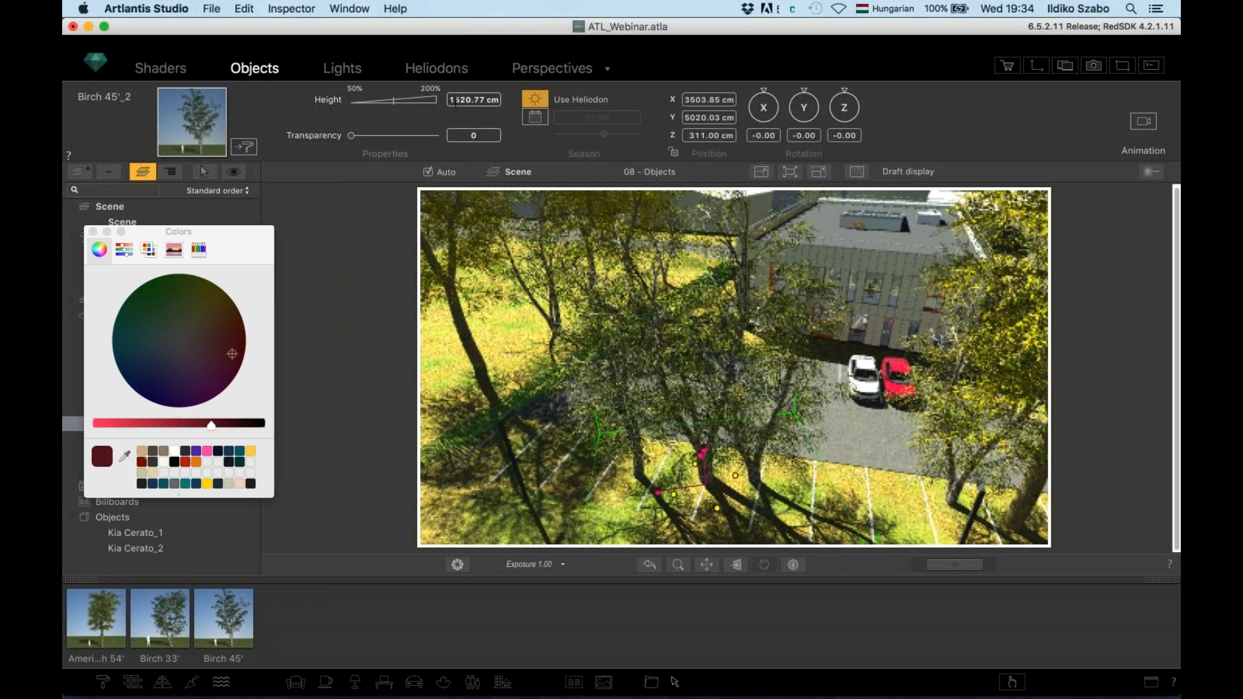
click(535, 118)
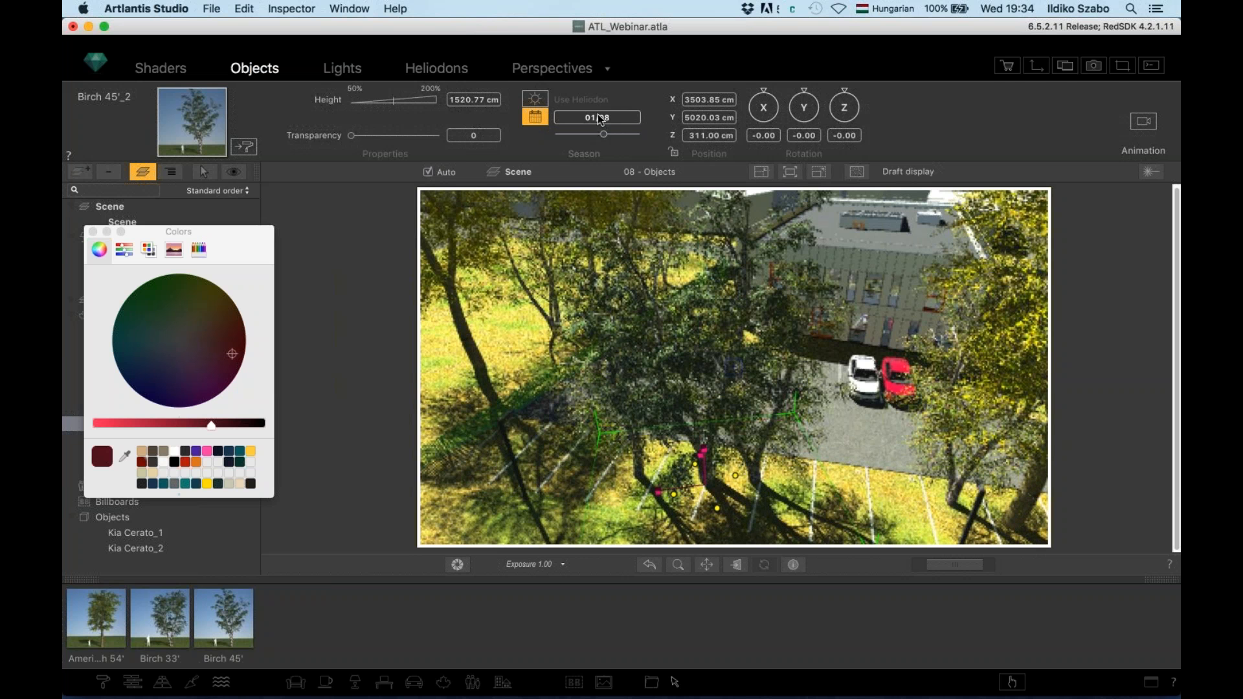
click(659, 171)
In the 09 - Smart tools view, drop a Chaenomeles japonica 20 bush on the grass beside the road
click(671, 185)
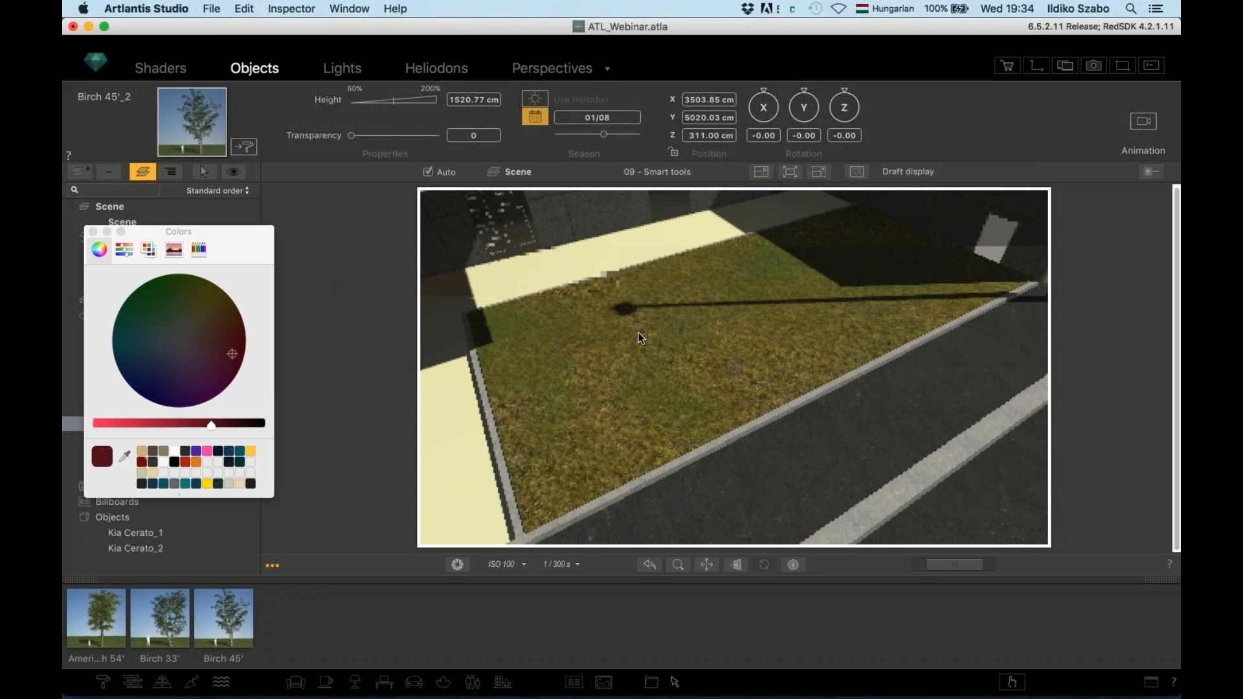
click(444, 683)
click(445, 683)
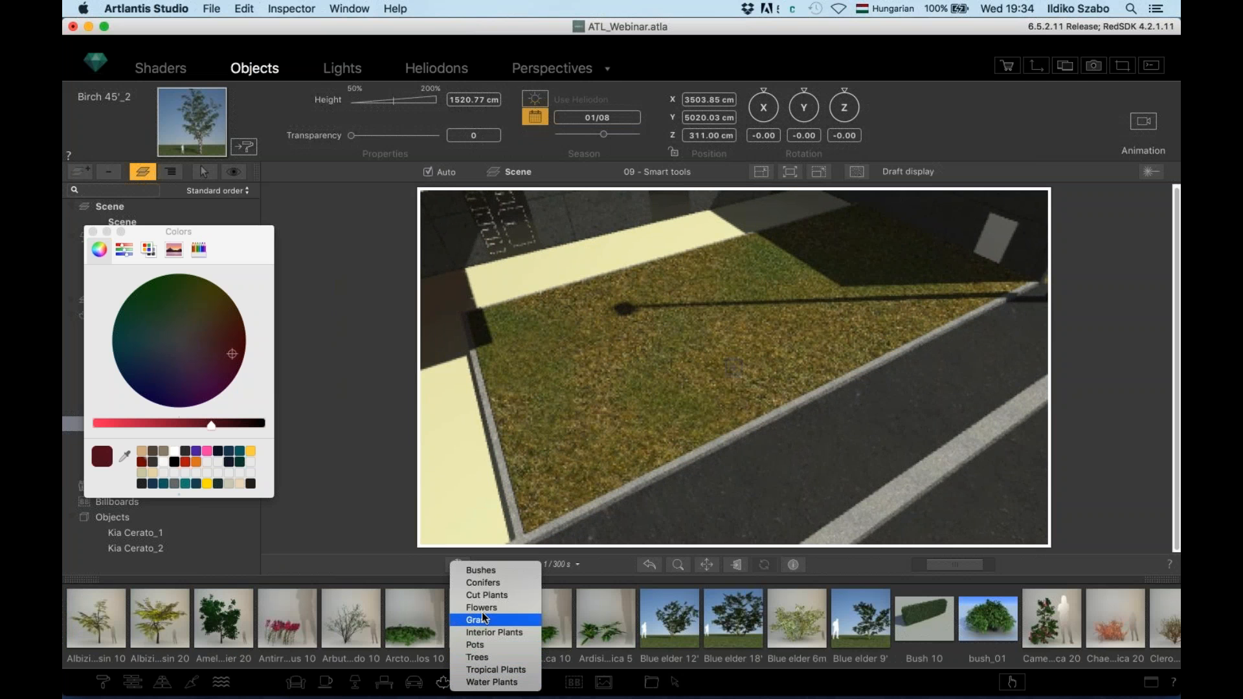
click(487, 571)
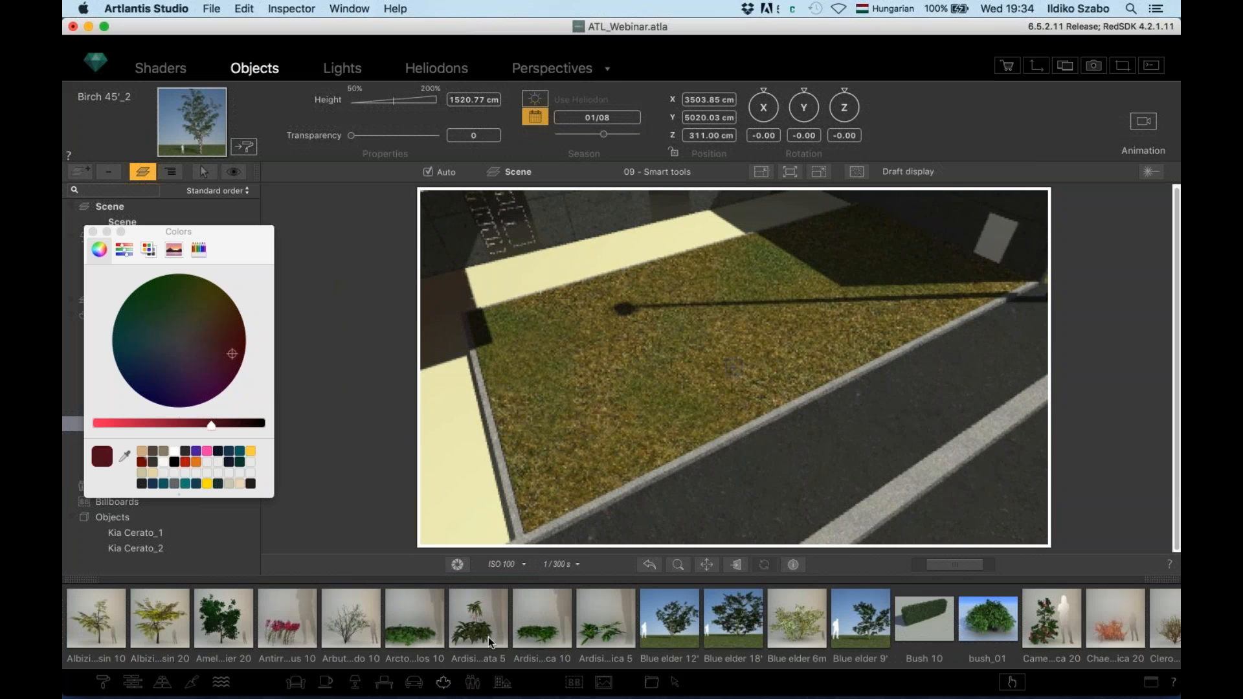
scroll(604, 623, right, 5)
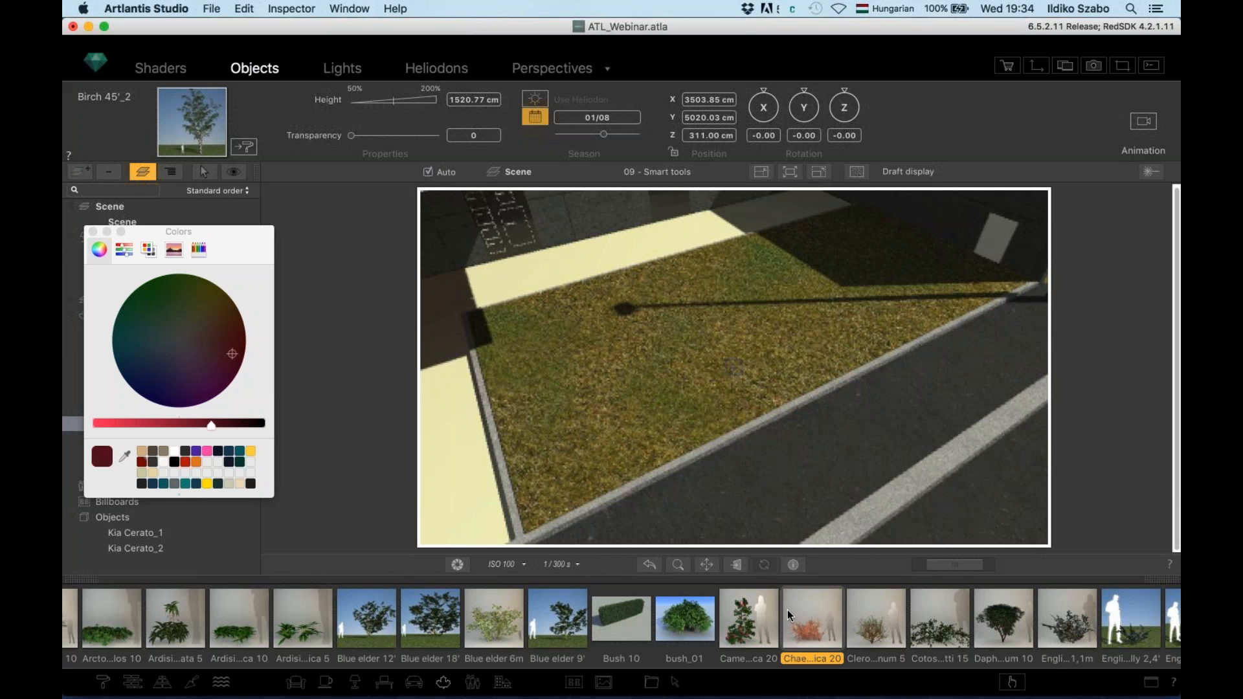
drag(787, 610, 587, 452)
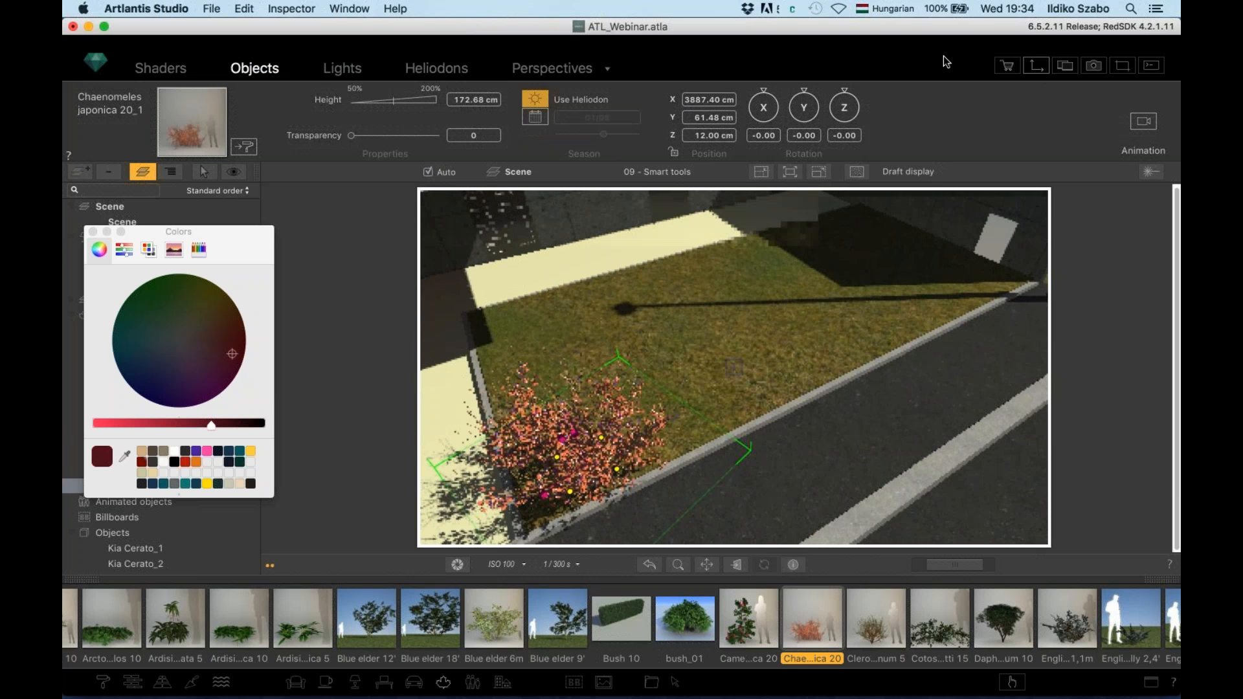
click(1036, 65)
scroll(236, 442, up, 10)
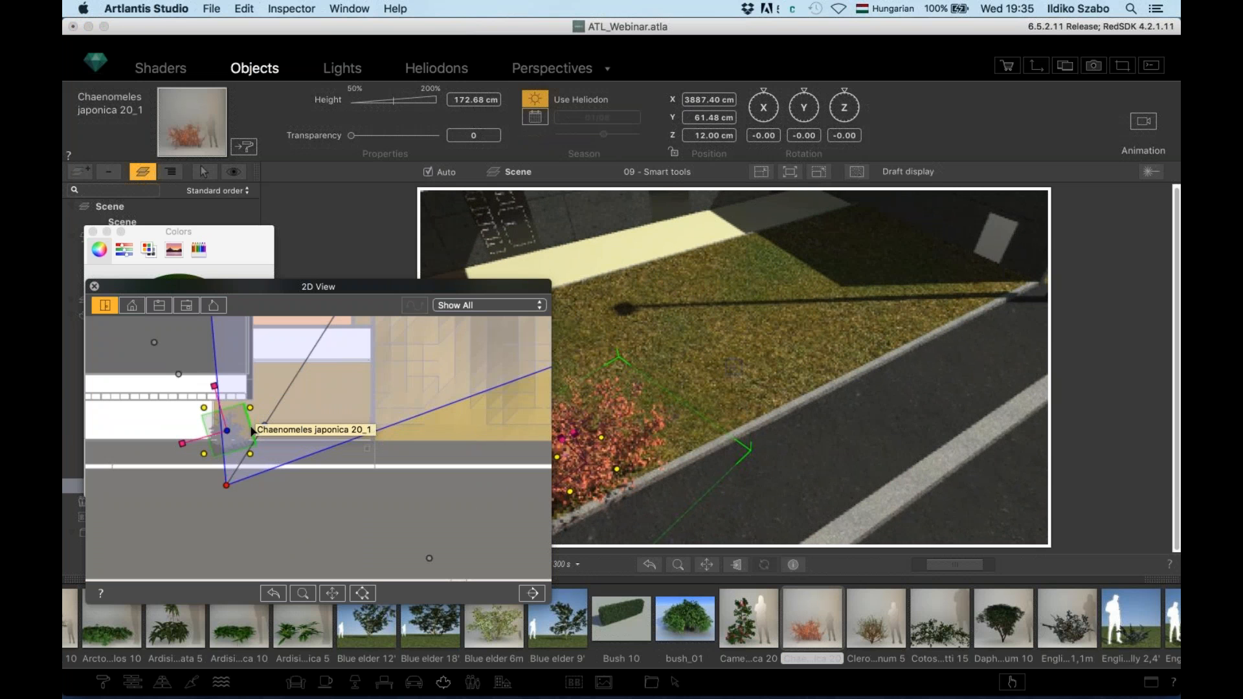
Duplicate the shrub along a curved path into eight bushes lining the grass strip, up to 20_8
alt+drag(227, 431, 350, 437)
drag(261, 420, 278, 399)
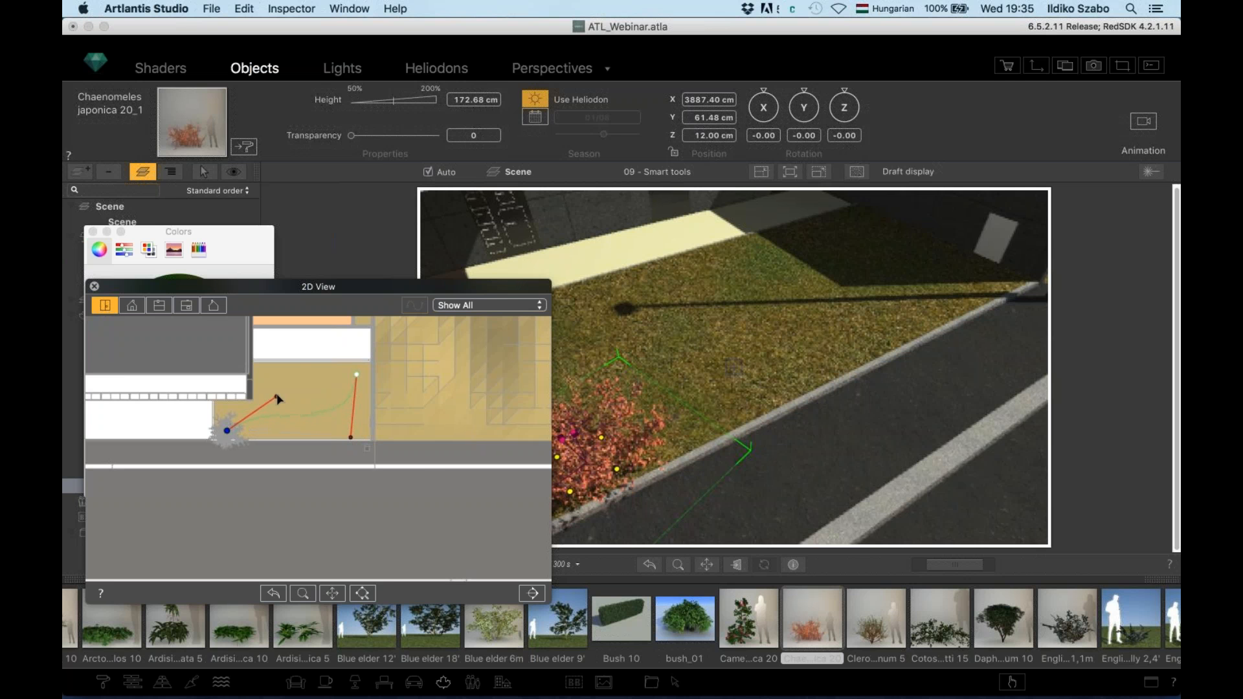
right_click(309, 415)
click(330, 411)
drag(309, 414, 310, 392)
double_click(294, 407)
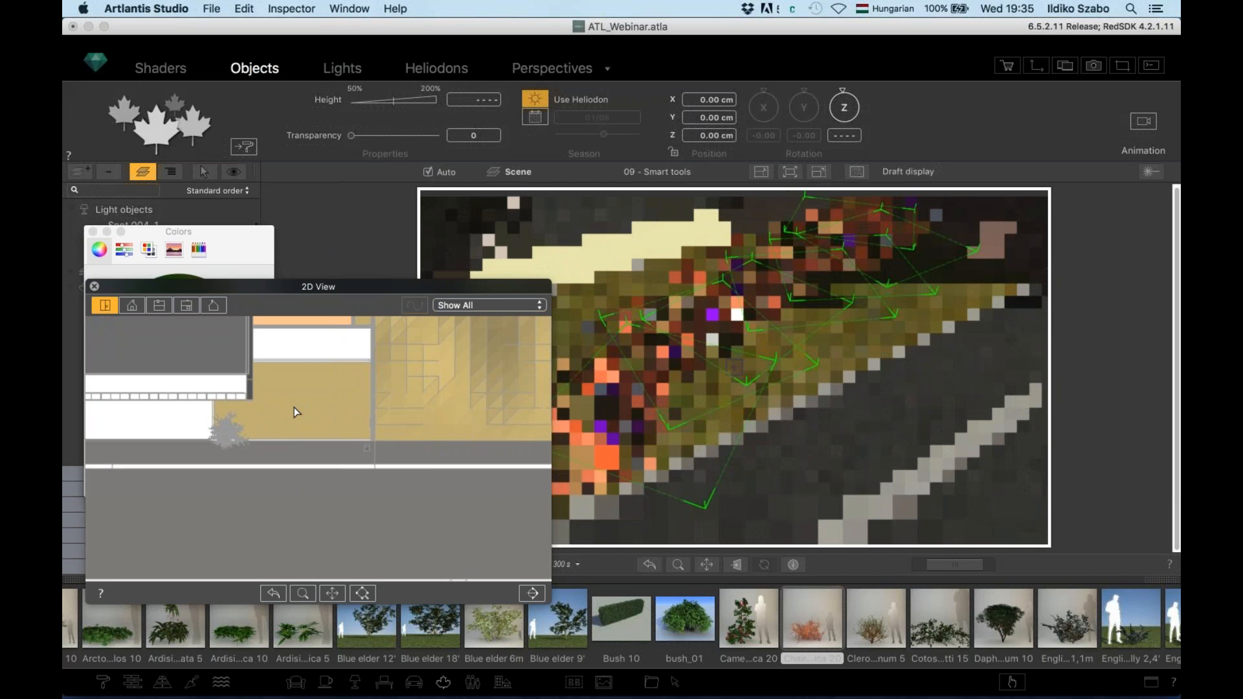
click(95, 286)
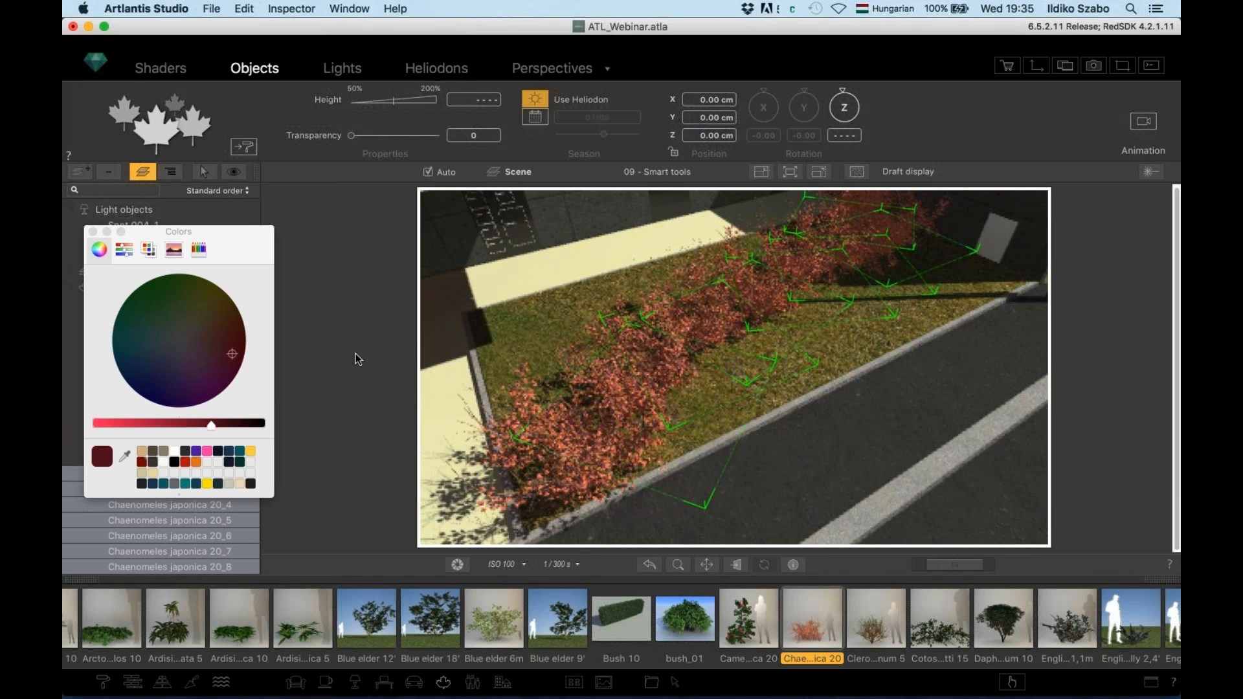
click(92, 231)
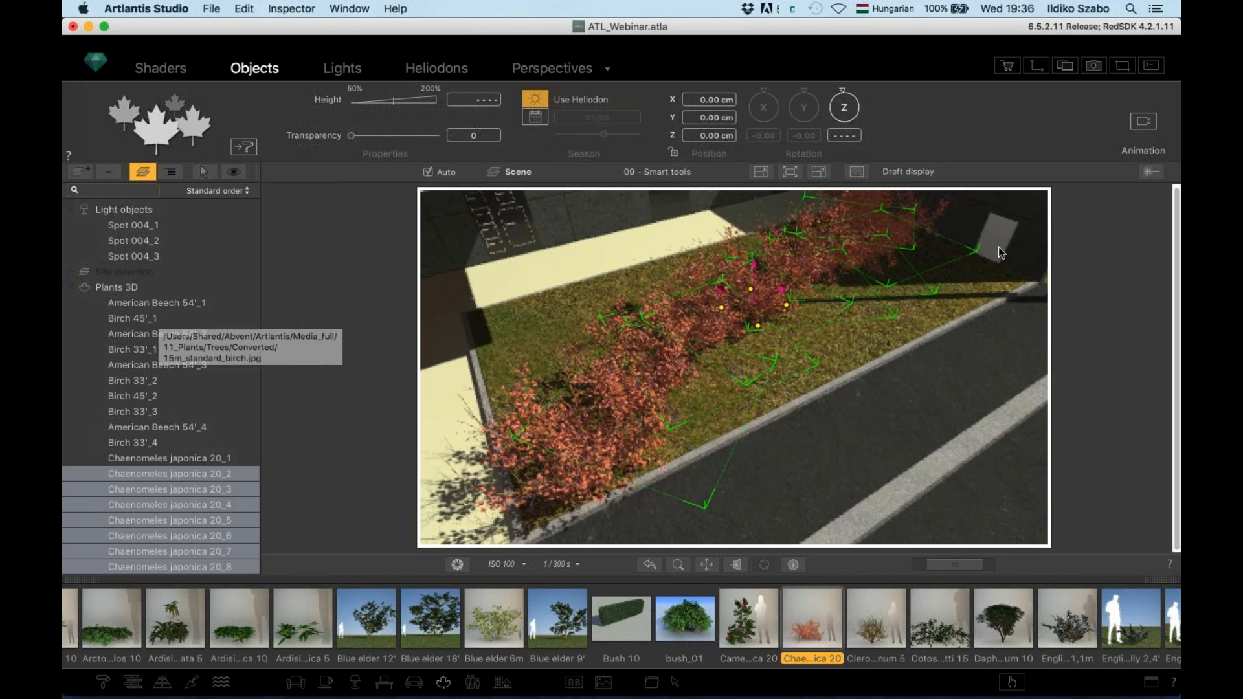
Switch to the 10 - Lights view and select Spot 004_1 in the Lights list
click(673, 172)
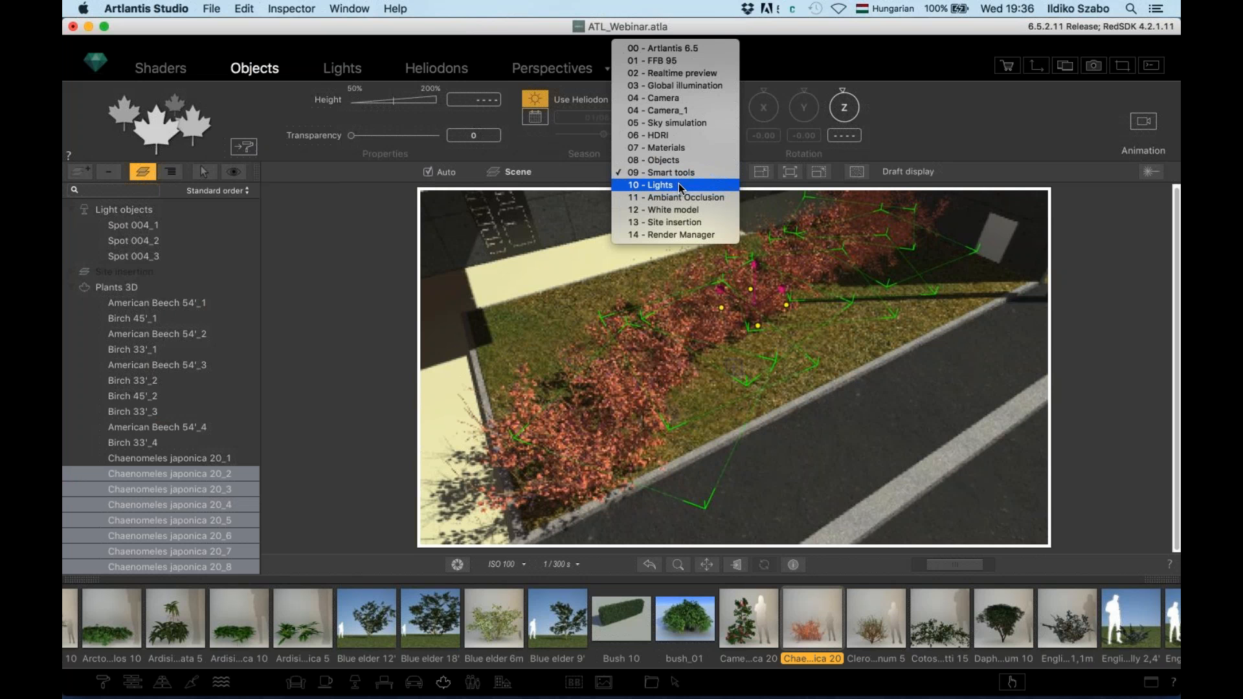
click(679, 185)
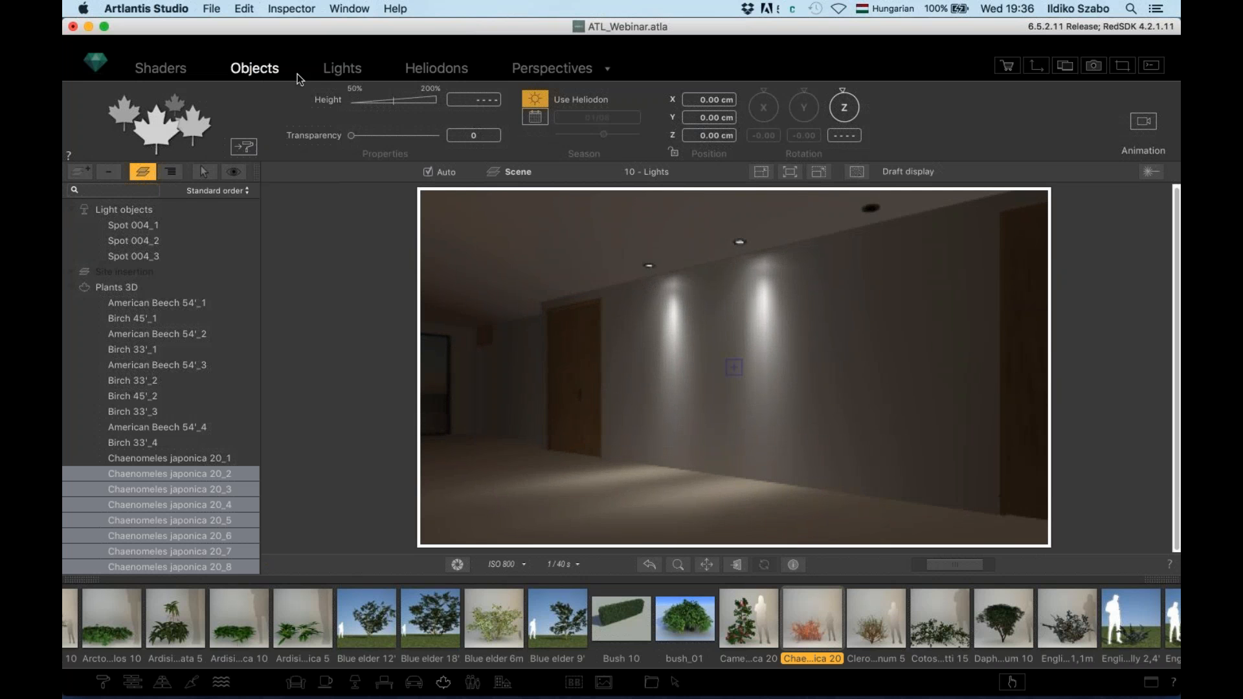
click(342, 68)
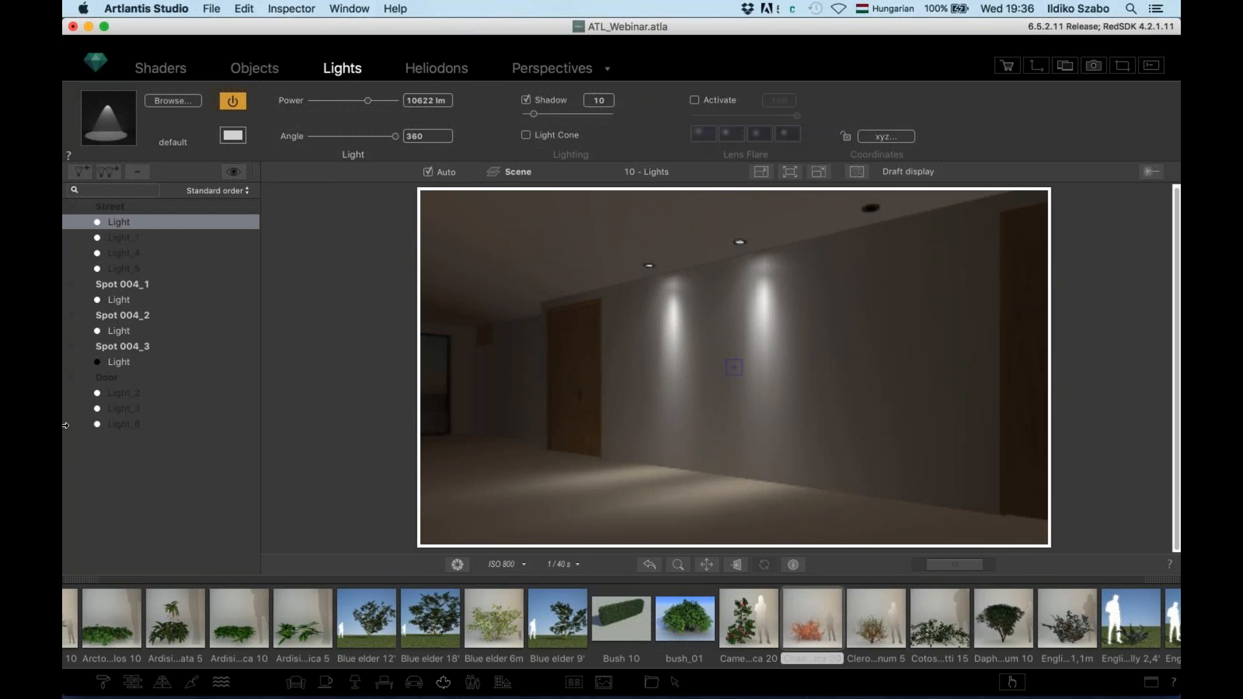
click(123, 300)
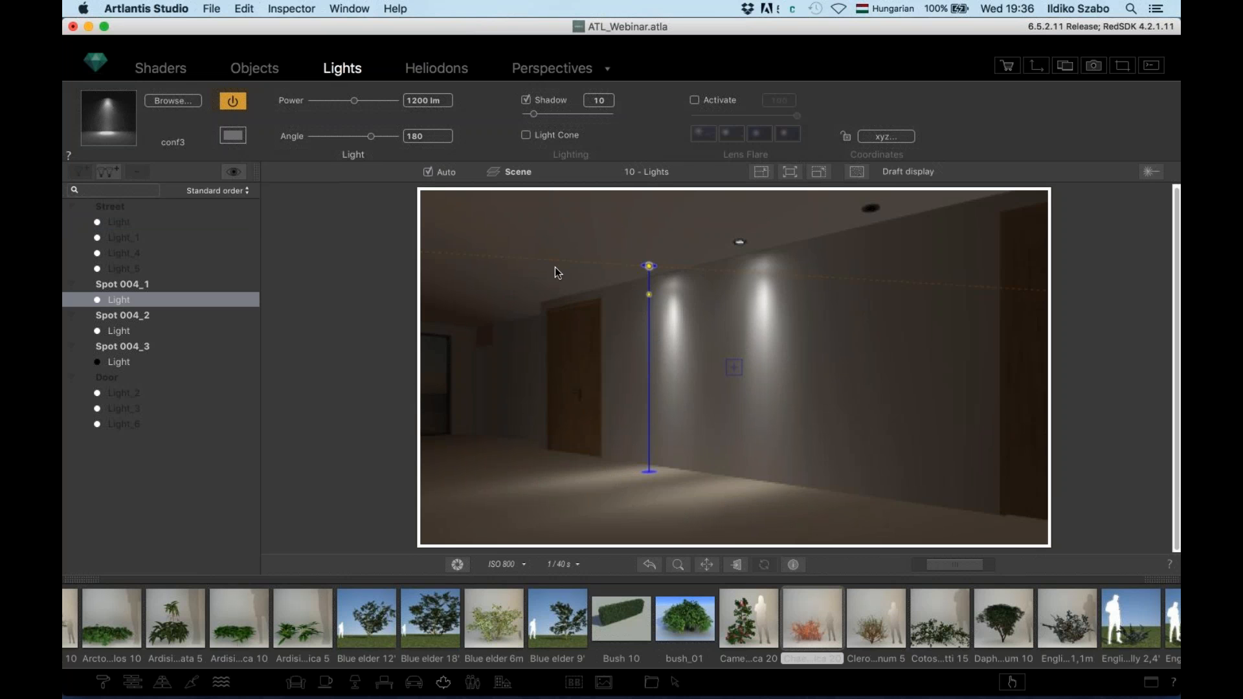
Narrow Spot 004_1's cone to a 140° angle and drag its target down toward the floor
drag(554, 262, 554, 293)
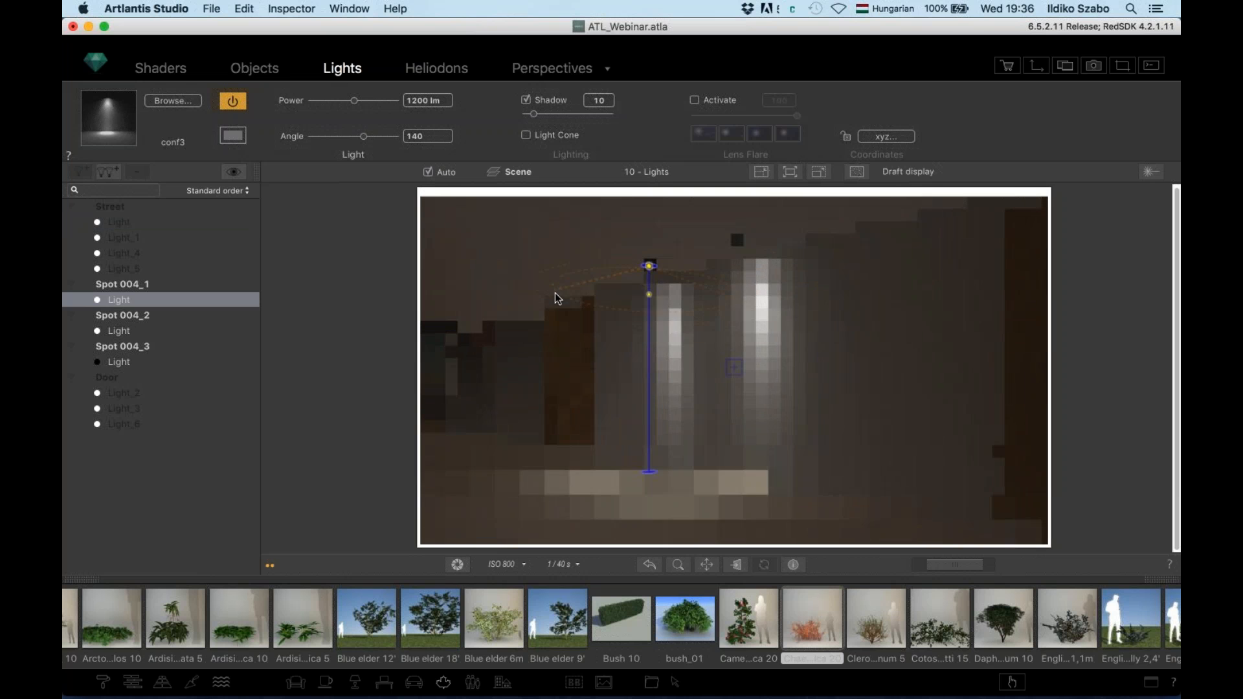
drag(649, 296, 648, 479)
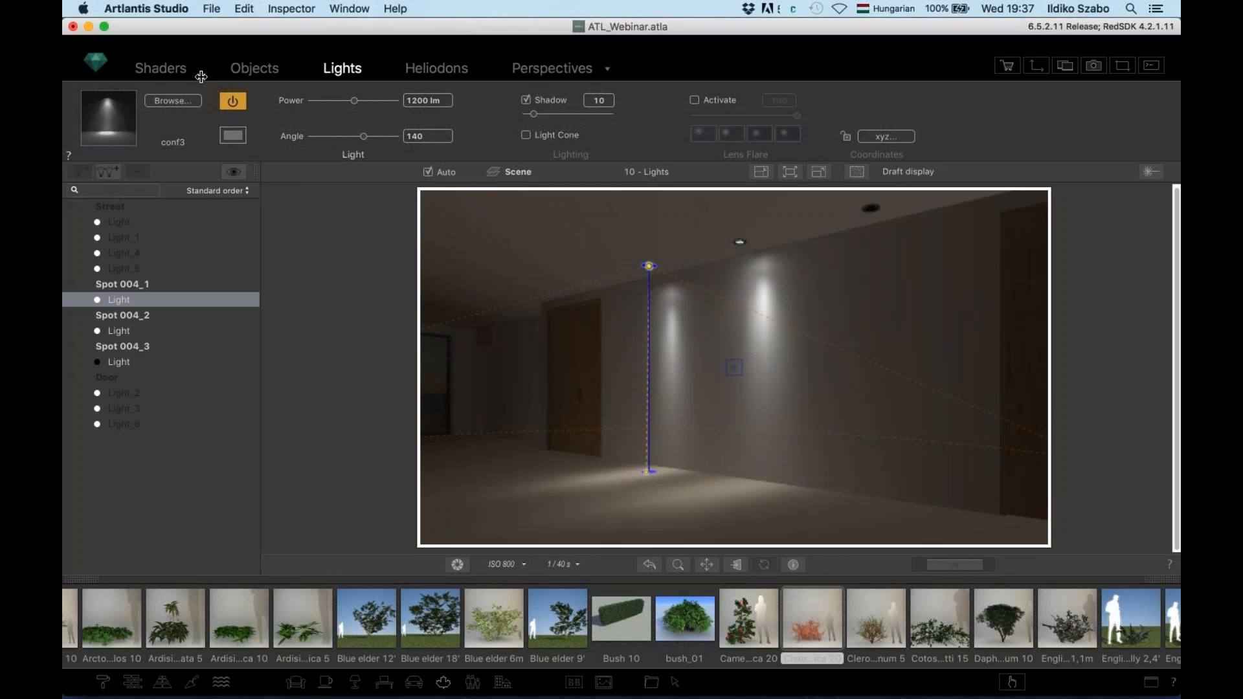
Load the CDM-i_25W_40deg.ies file as Spot 004_1's light falloff profile
click(113, 125)
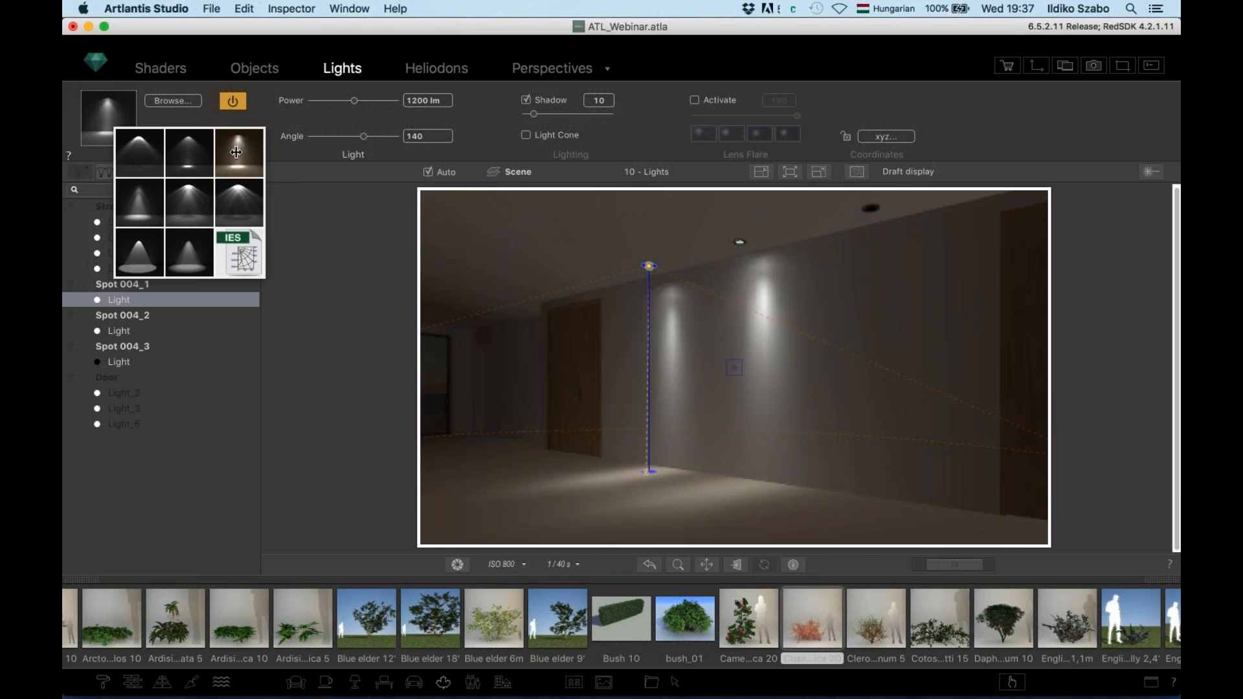
click(239, 202)
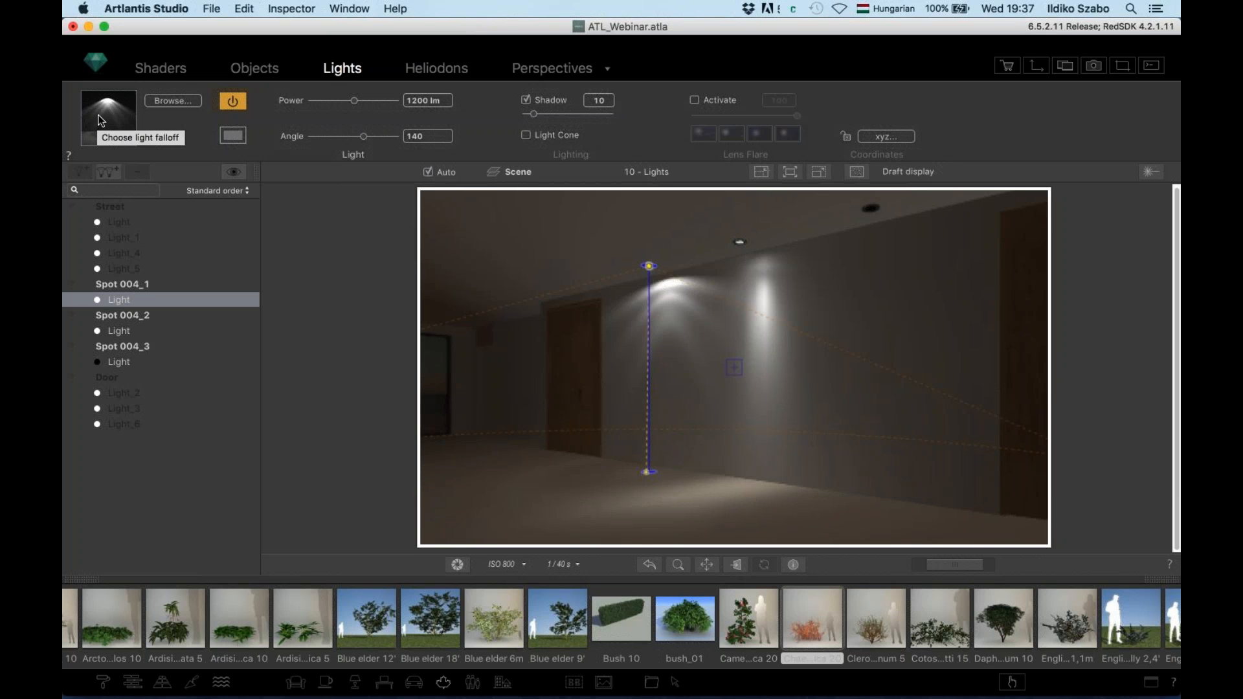
click(81, 119)
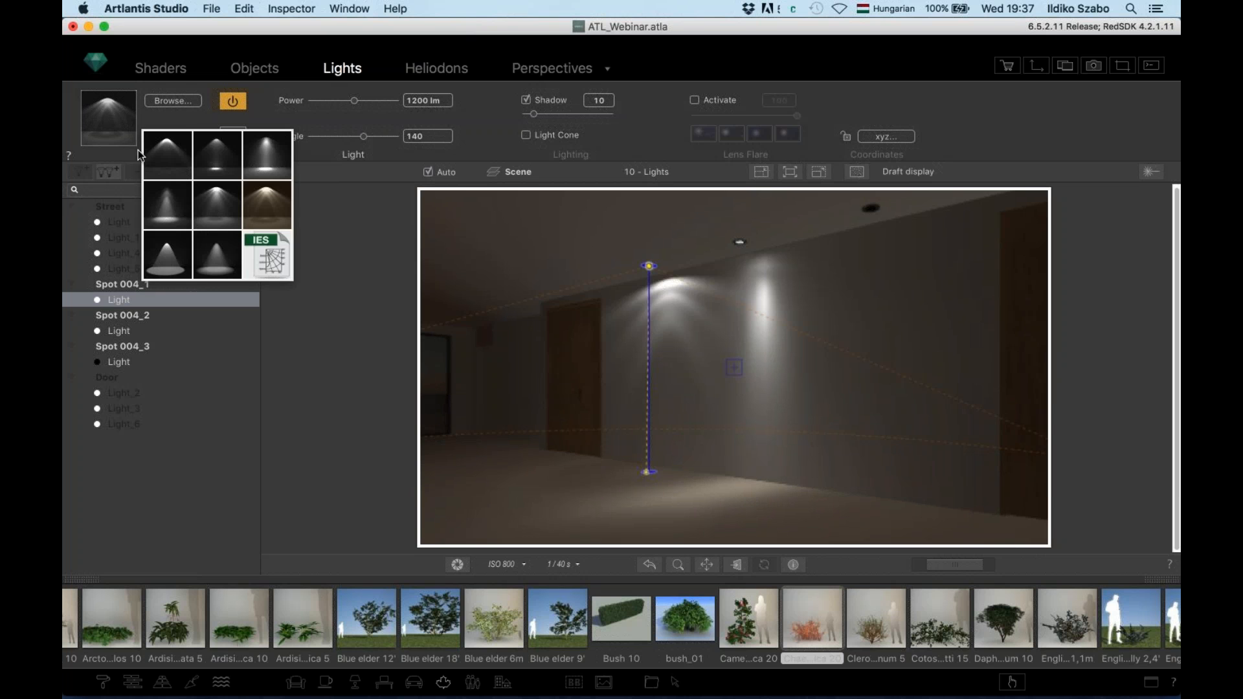
click(268, 253)
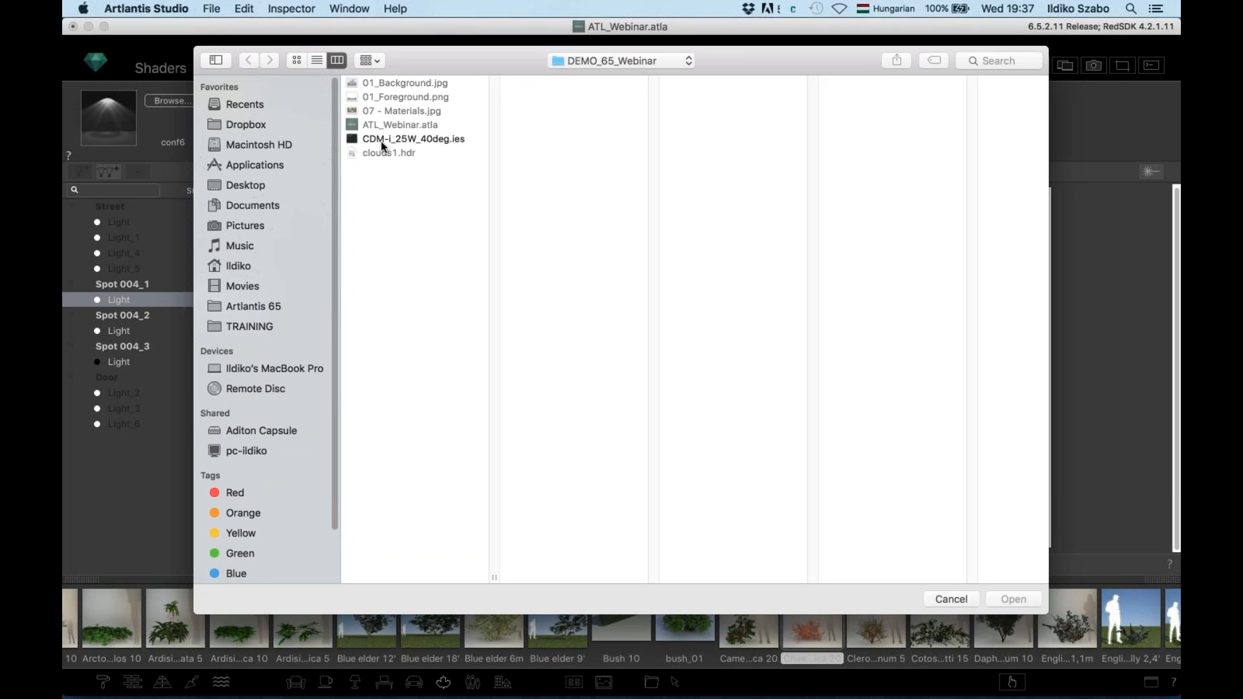
click(382, 139)
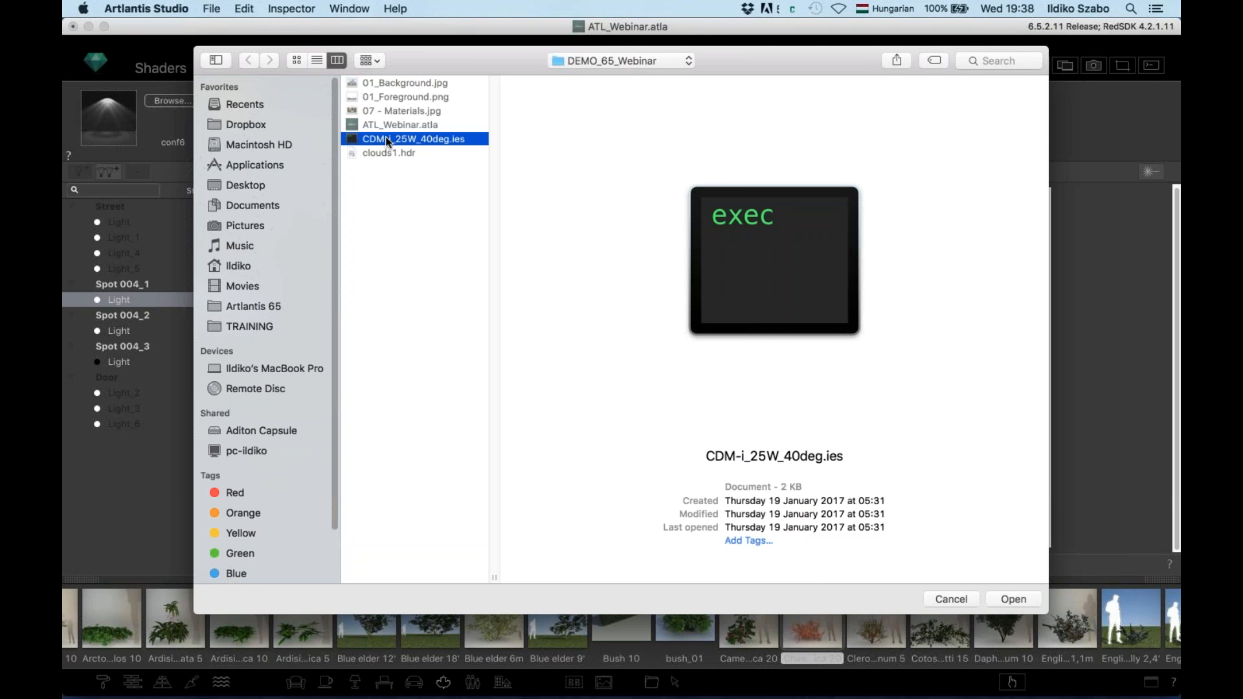
click(1012, 599)
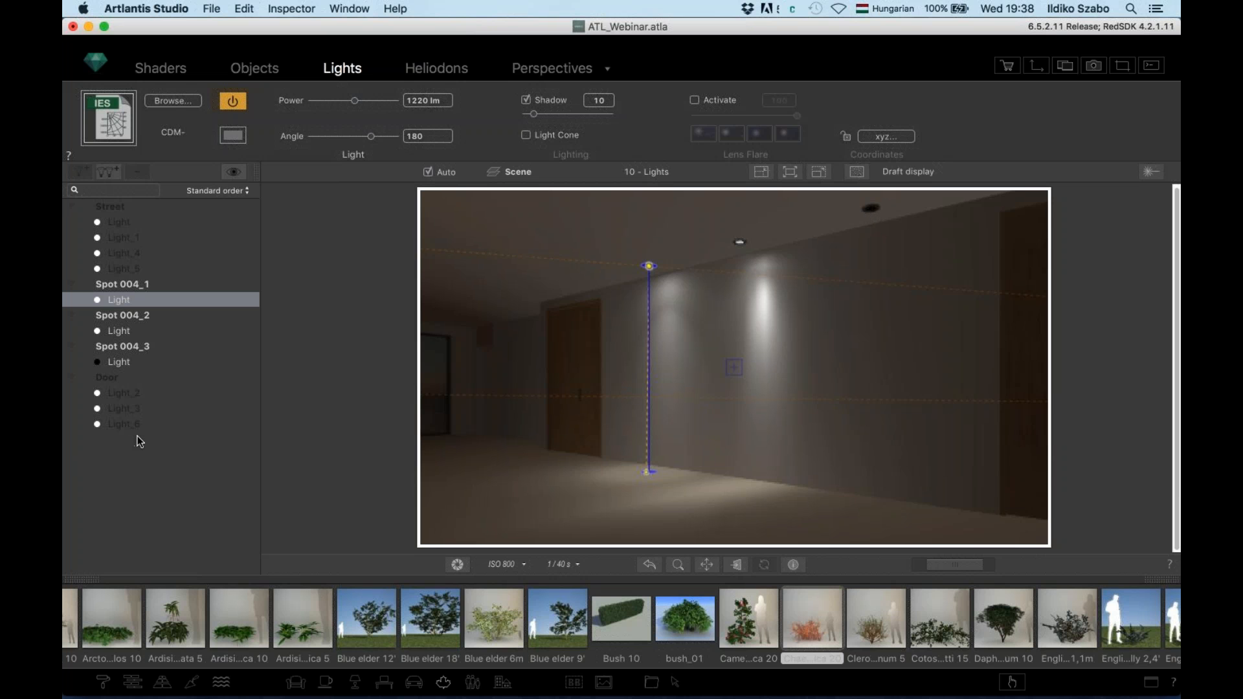
Apply the Neon Light shader to the Spot 004_3 ceiling fixture and show its shader settings
click(103, 682)
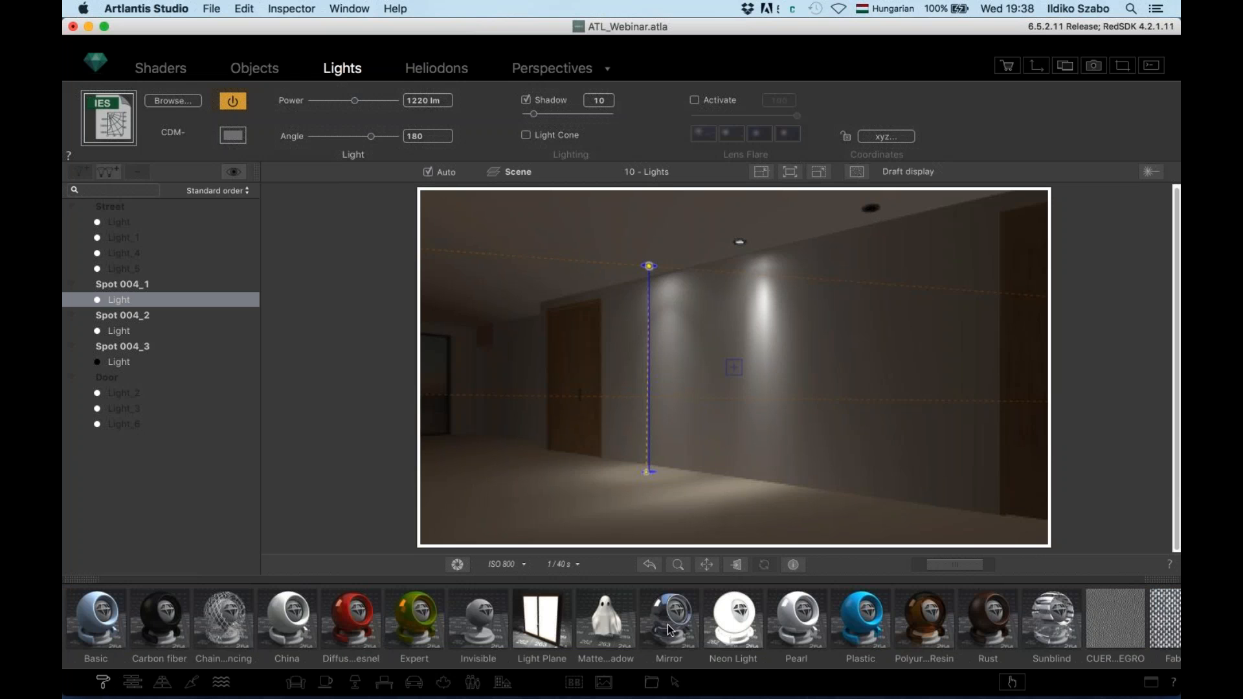
click(728, 625)
drag(728, 625, 875, 224)
drag(873, 219, 871, 214)
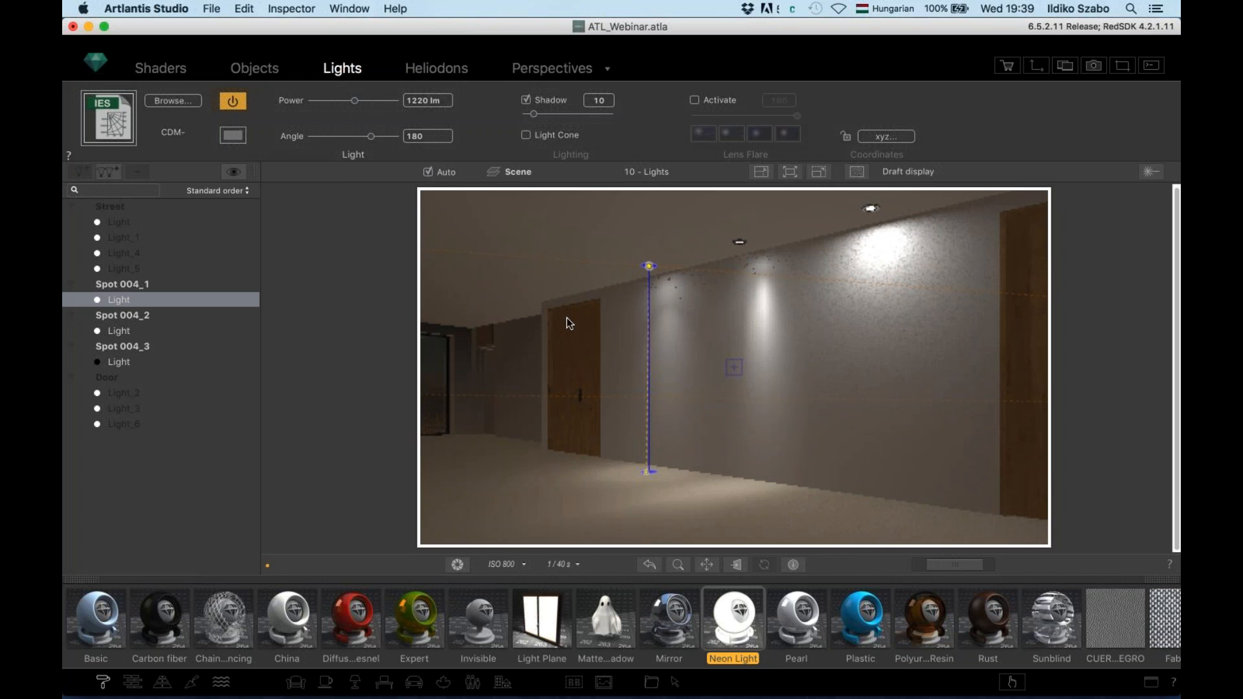
click(162, 69)
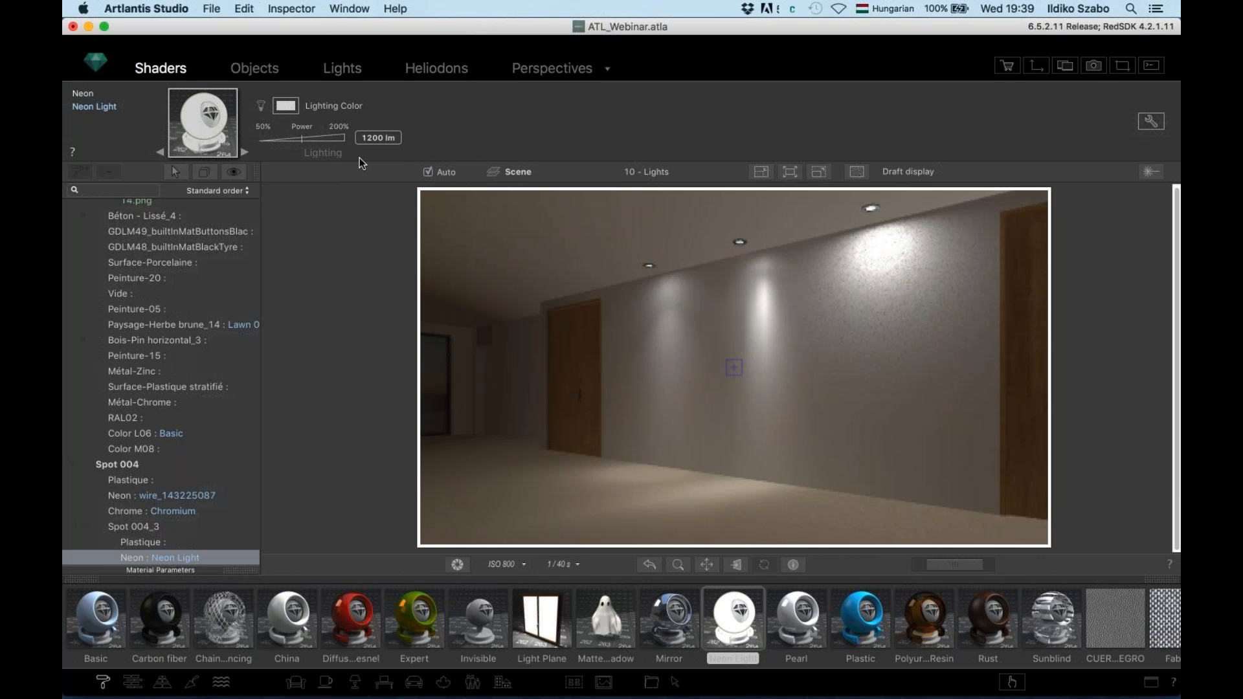
Switch to the 11 - Ambiant Occlusion stairwell view and open its Rendering Parameters dialog
click(652, 176)
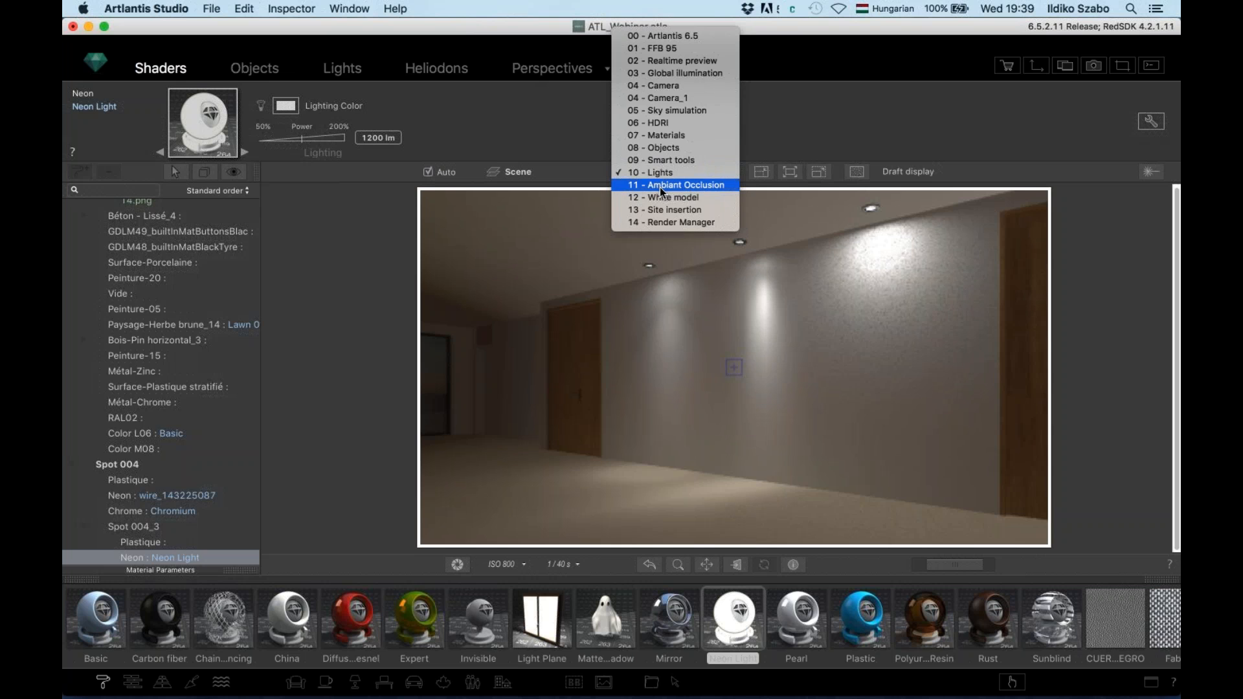
click(659, 186)
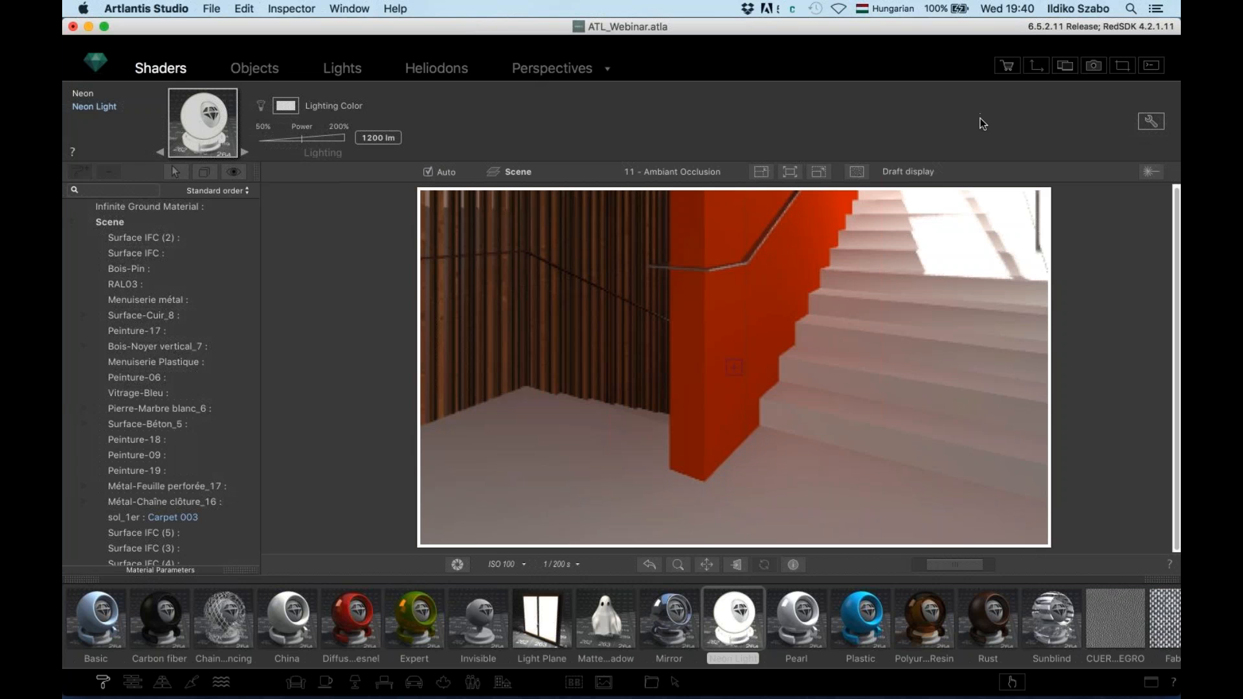
click(599, 70)
click(1151, 141)
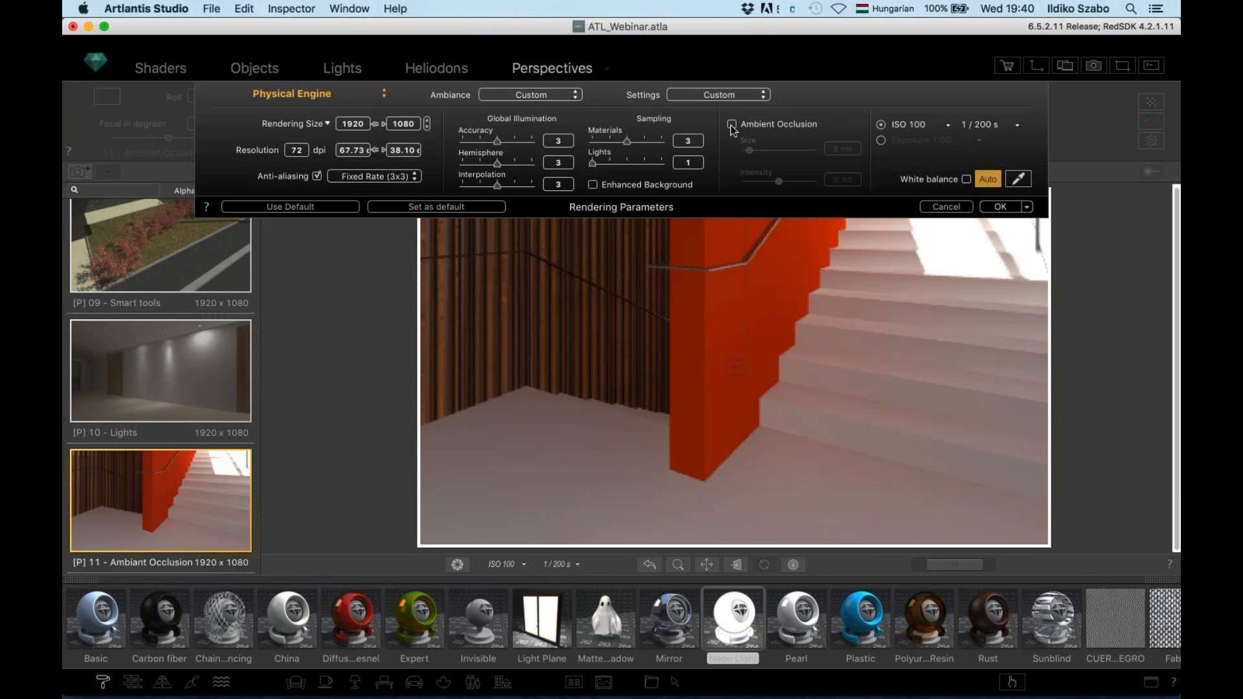
Enable ambient occlusion at 51 cm size and 0.29 intensity, then switch the preview to draft display
click(733, 125)
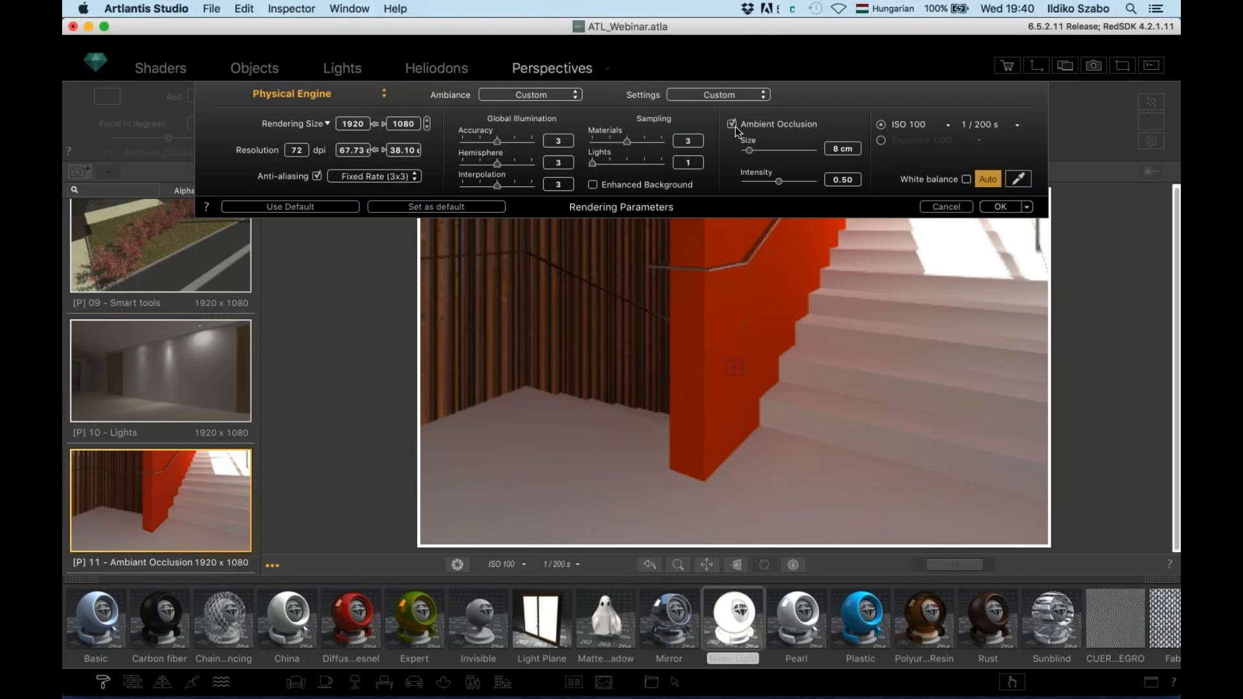
click(790, 150)
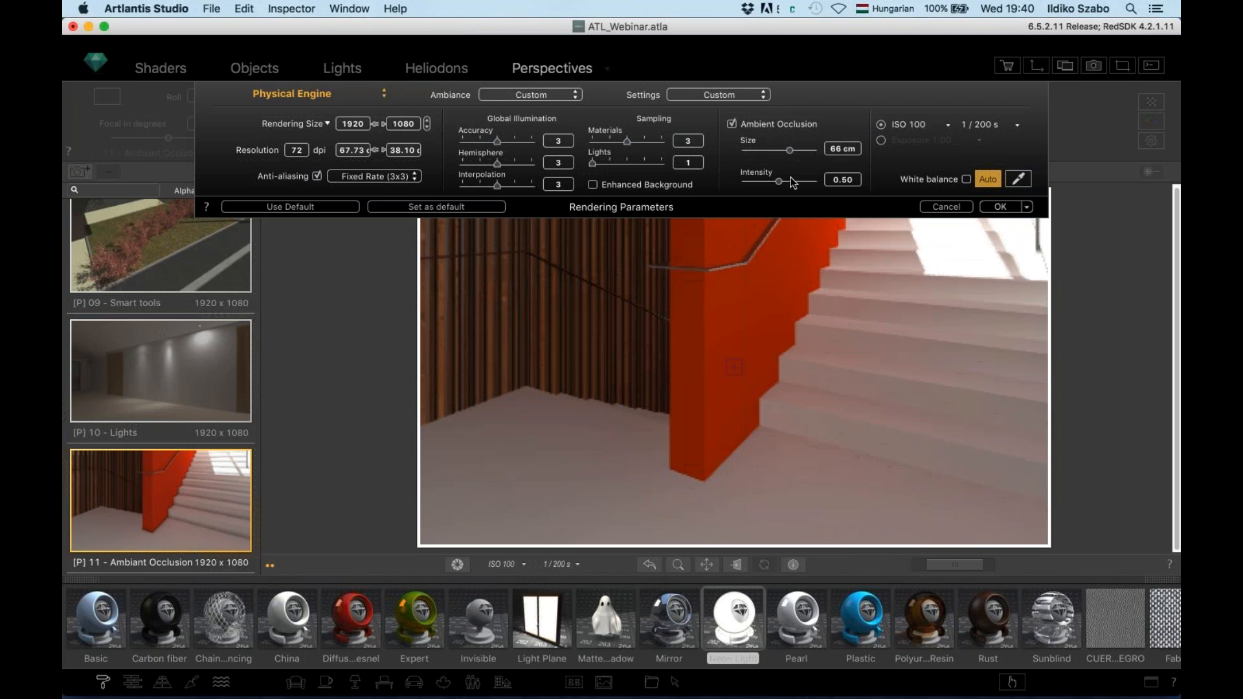
click(792, 182)
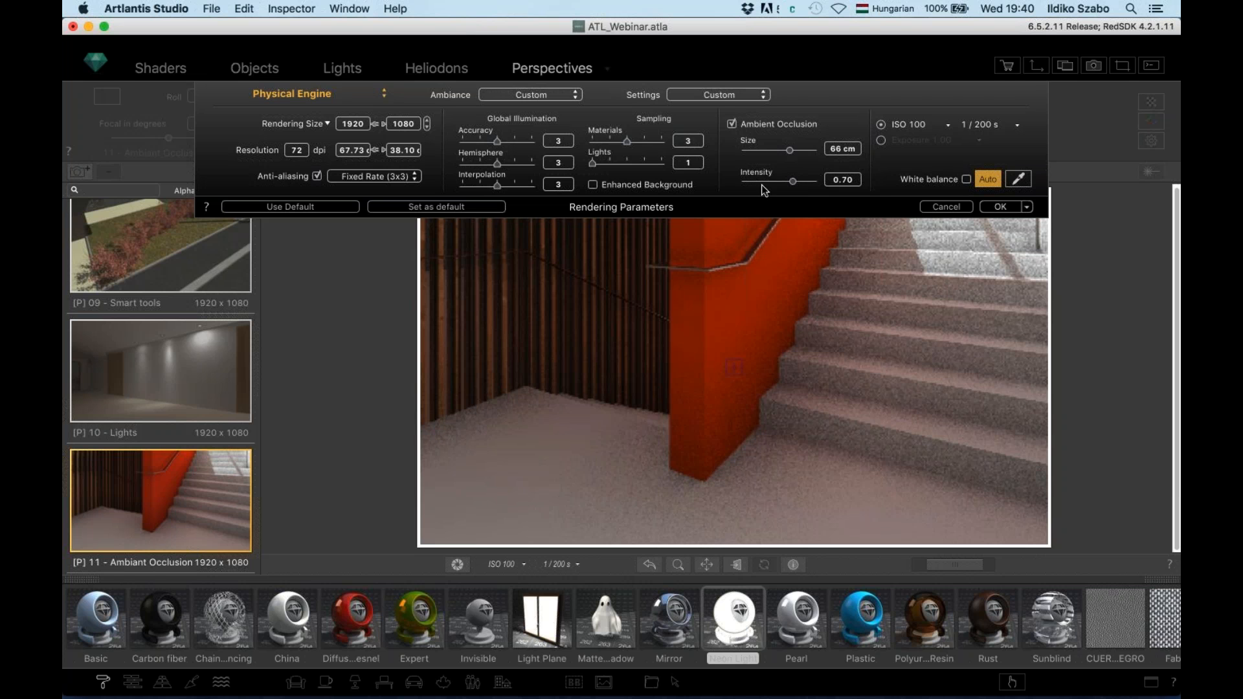
click(764, 182)
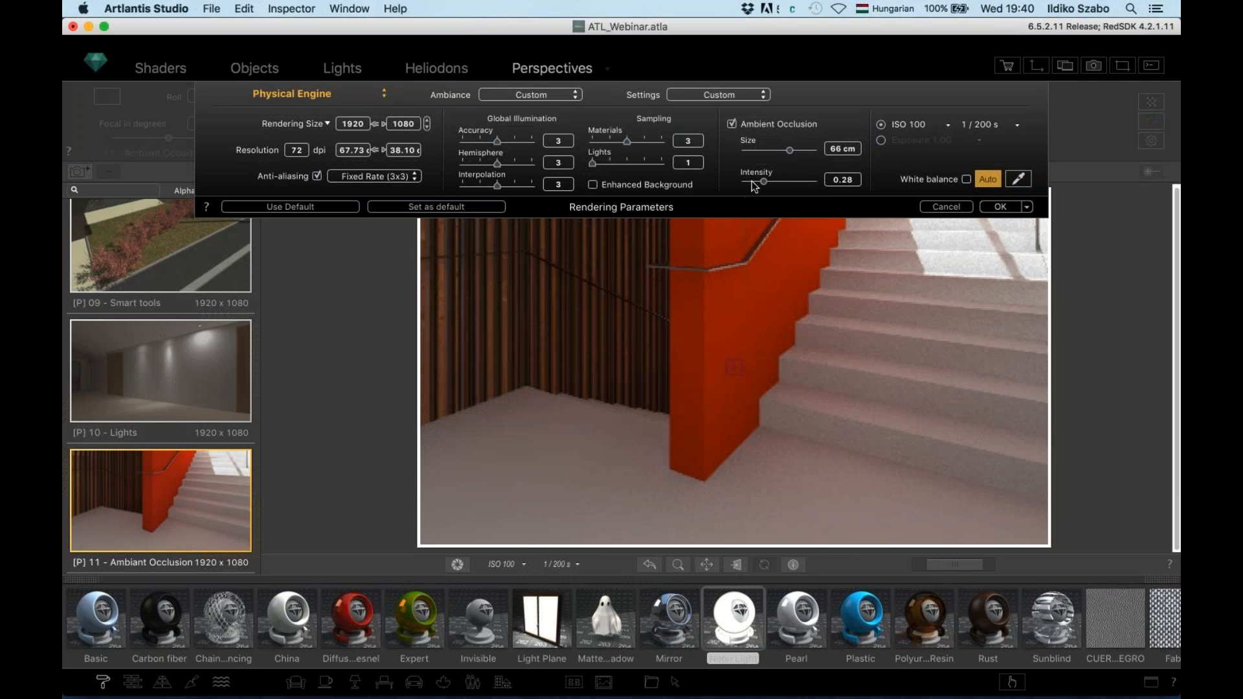
click(780, 150)
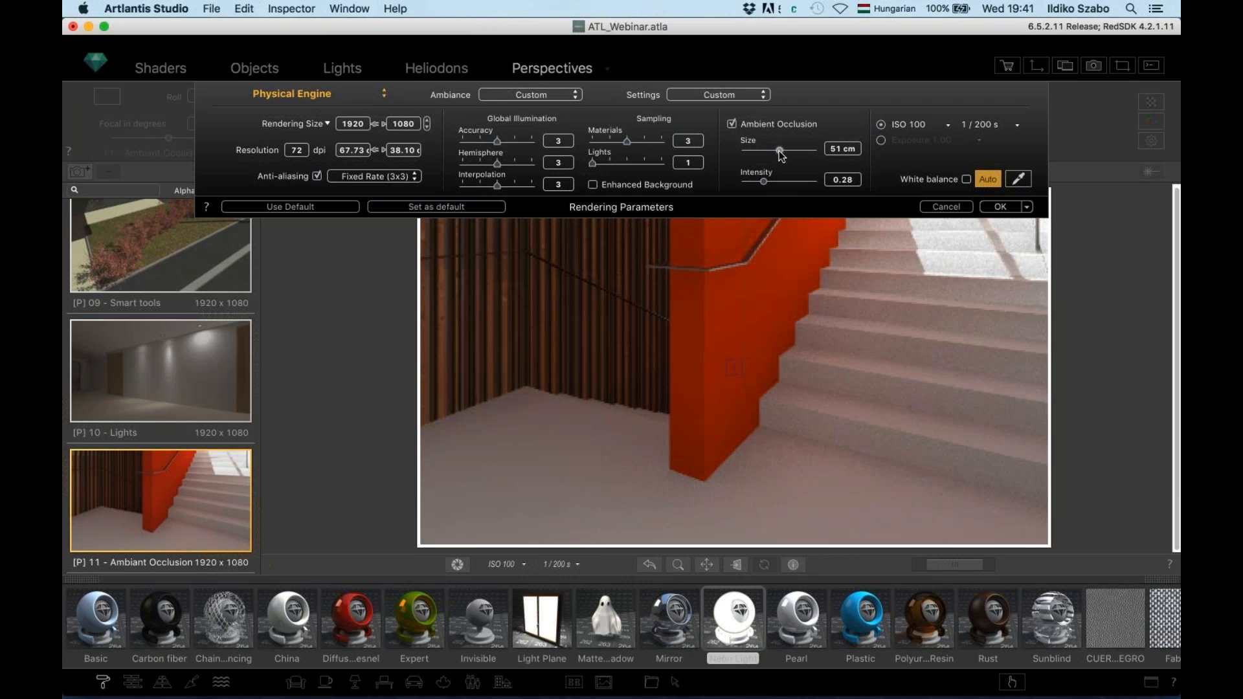
drag(766, 187, 768, 188)
click(999, 207)
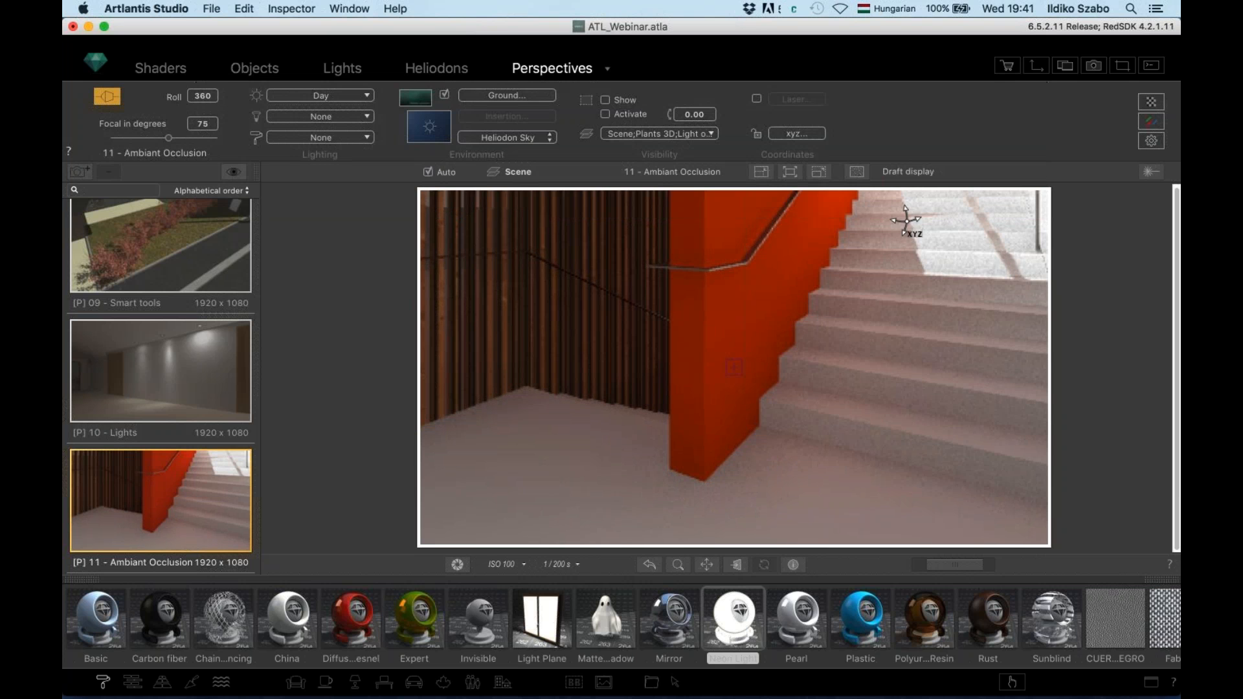
click(858, 173)
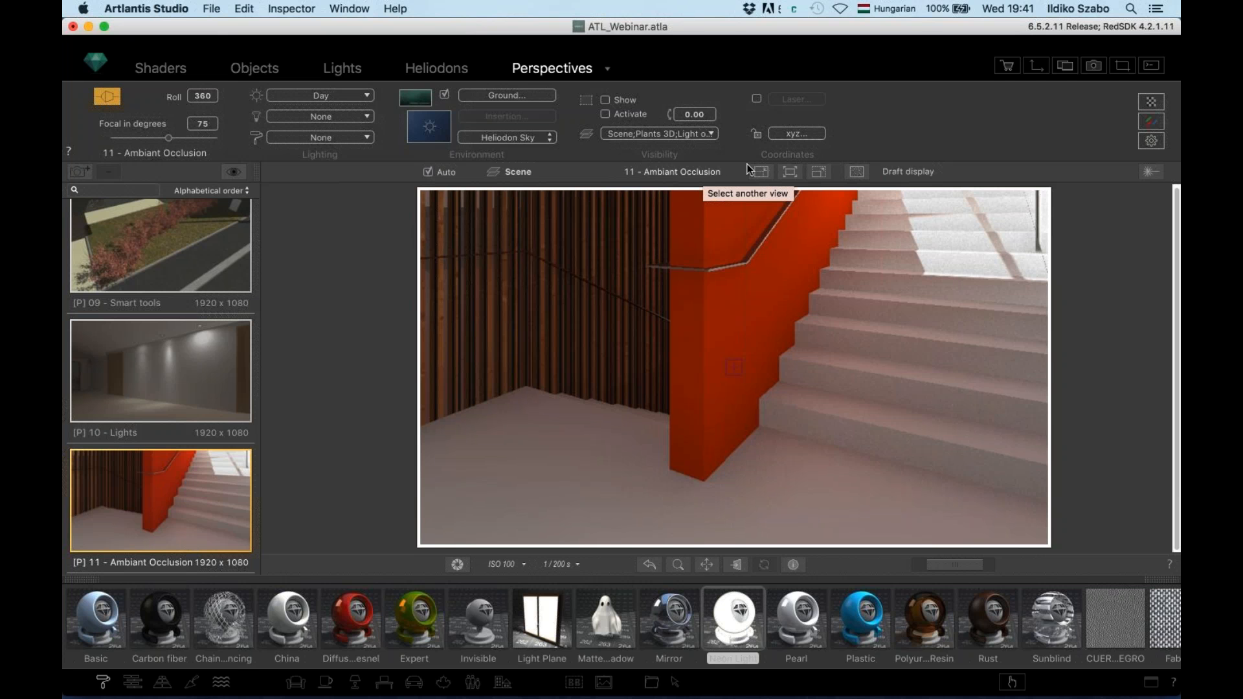
Switch to the 12 - White model view and set its render engine to White Model
click(683, 173)
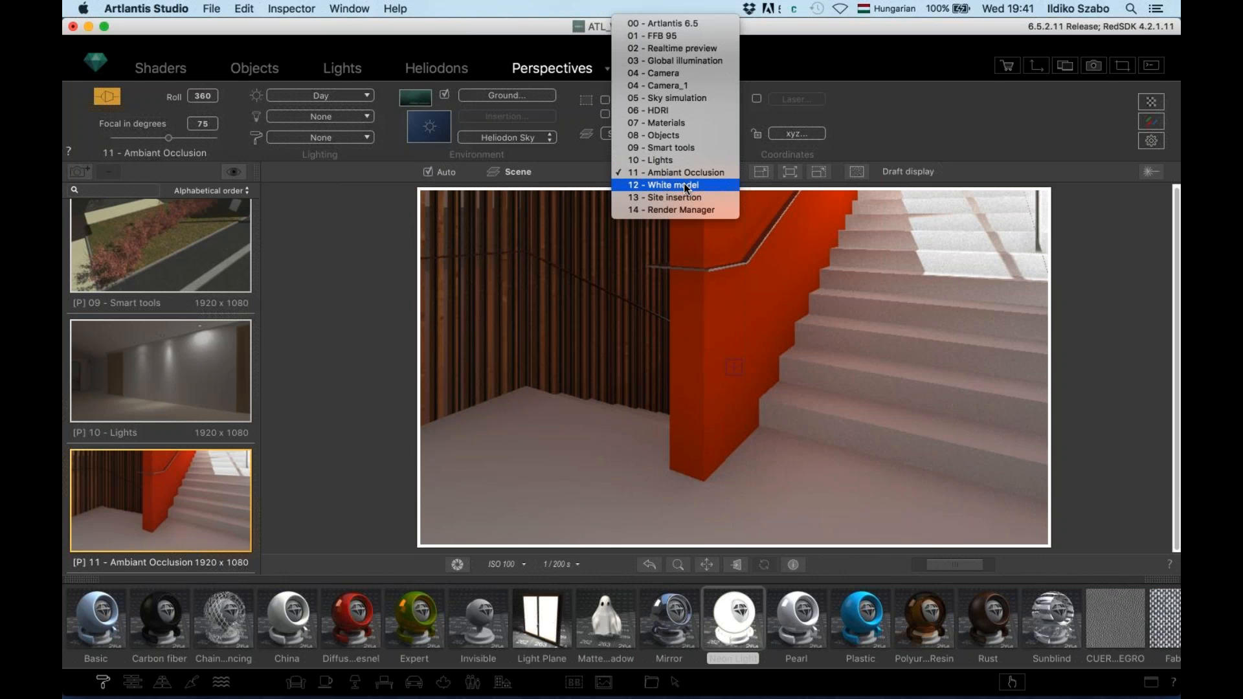
click(684, 185)
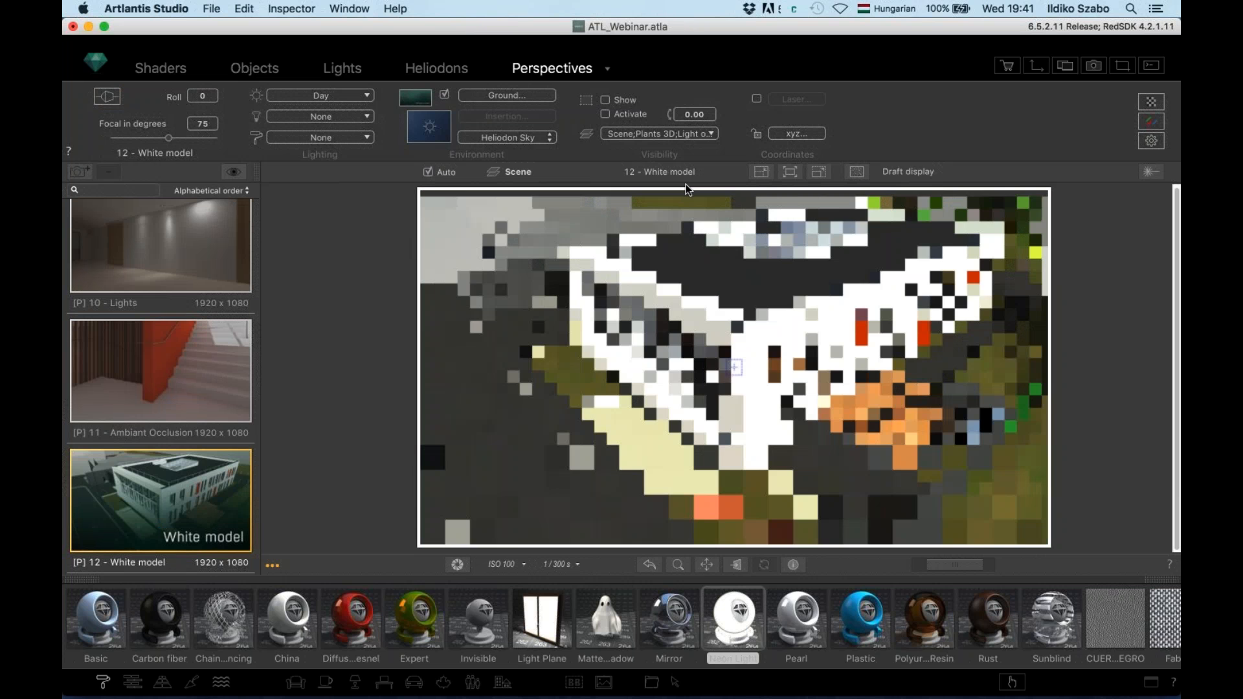
click(1149, 144)
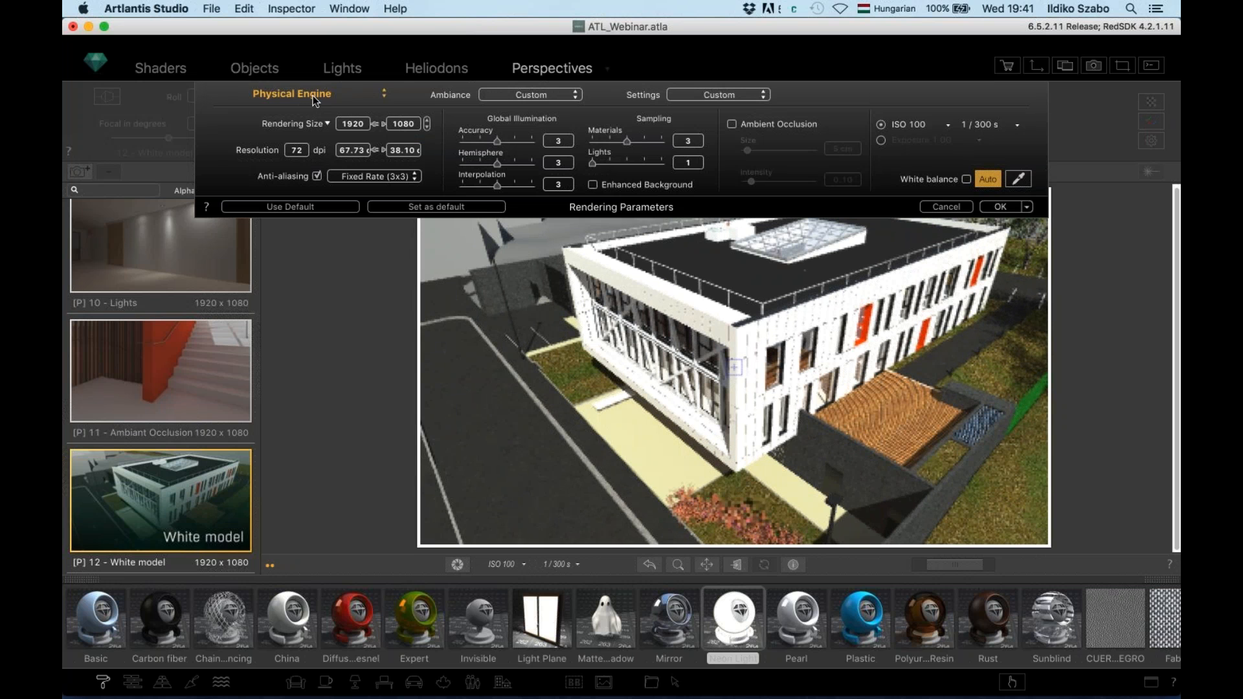
click(312, 95)
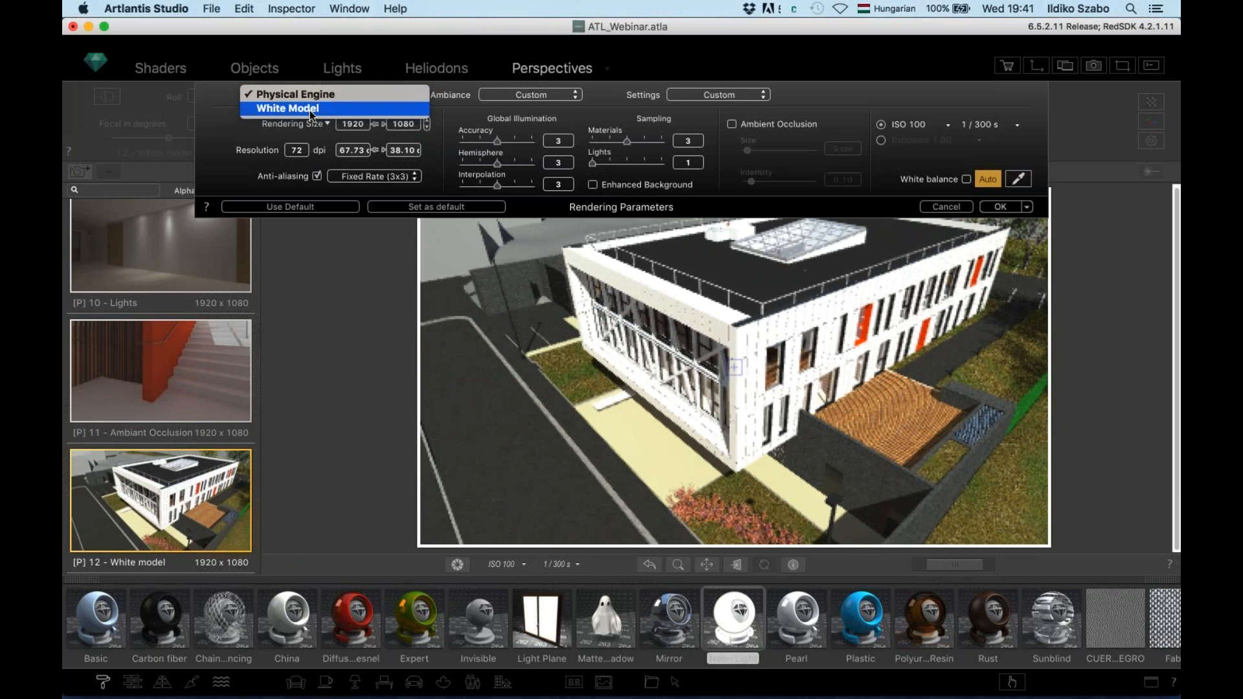
click(293, 136)
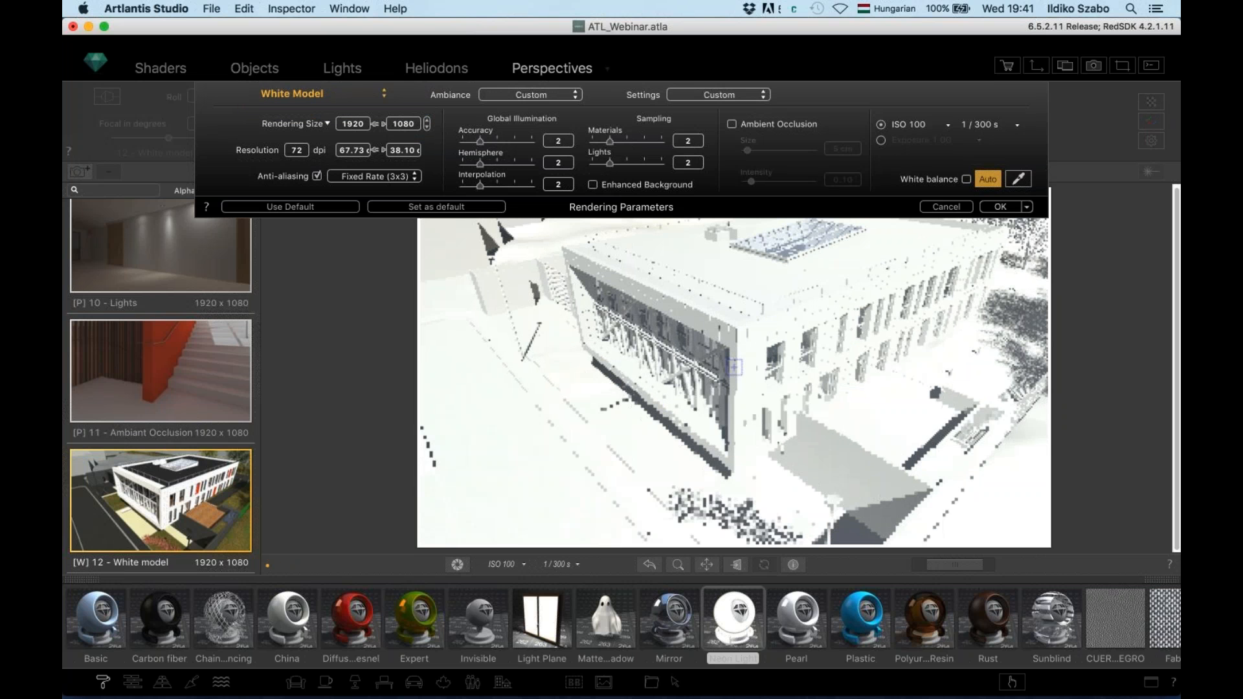
click(1000, 207)
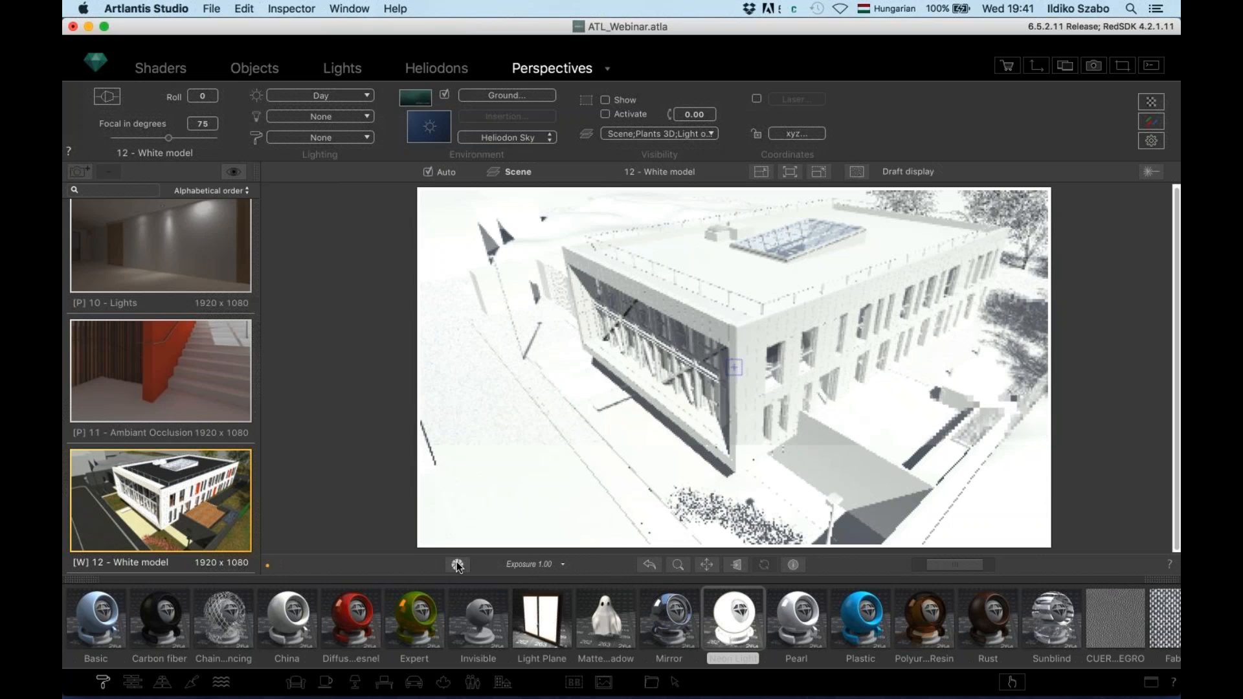
Switch the camera readout from ISO/shutter to Exposure 1.00
click(457, 565)
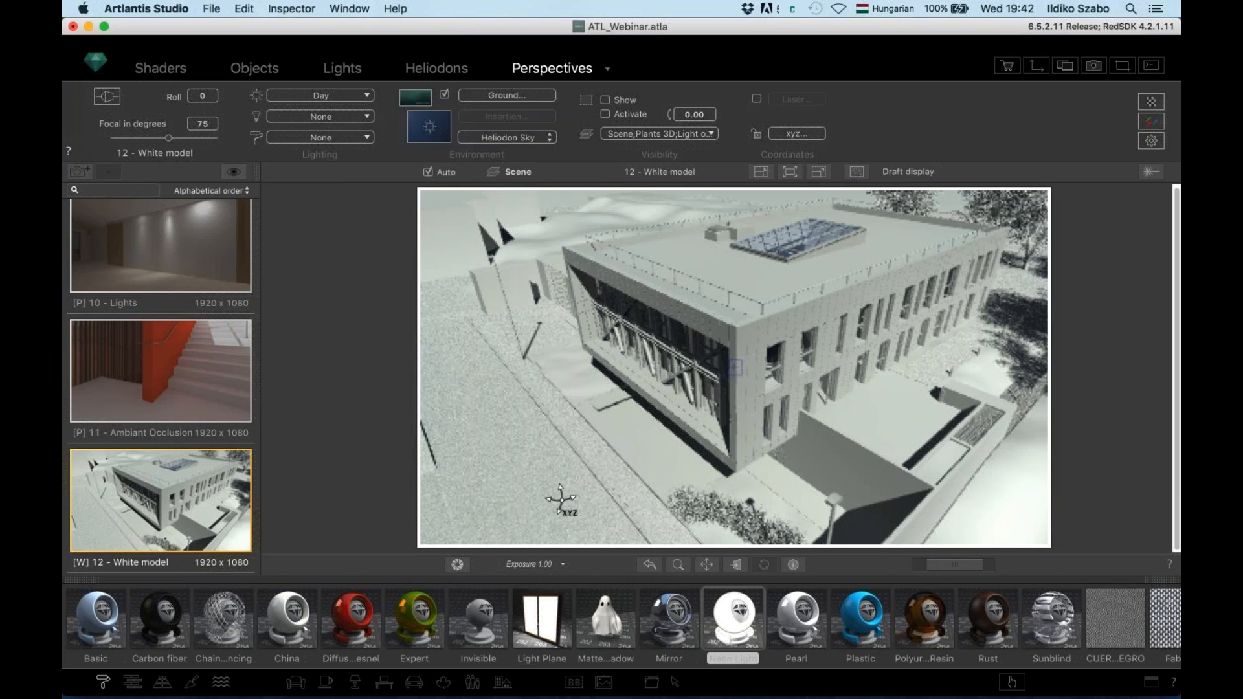
Pick the 13 - Site insertion view from the saved perspectives list
click(678, 169)
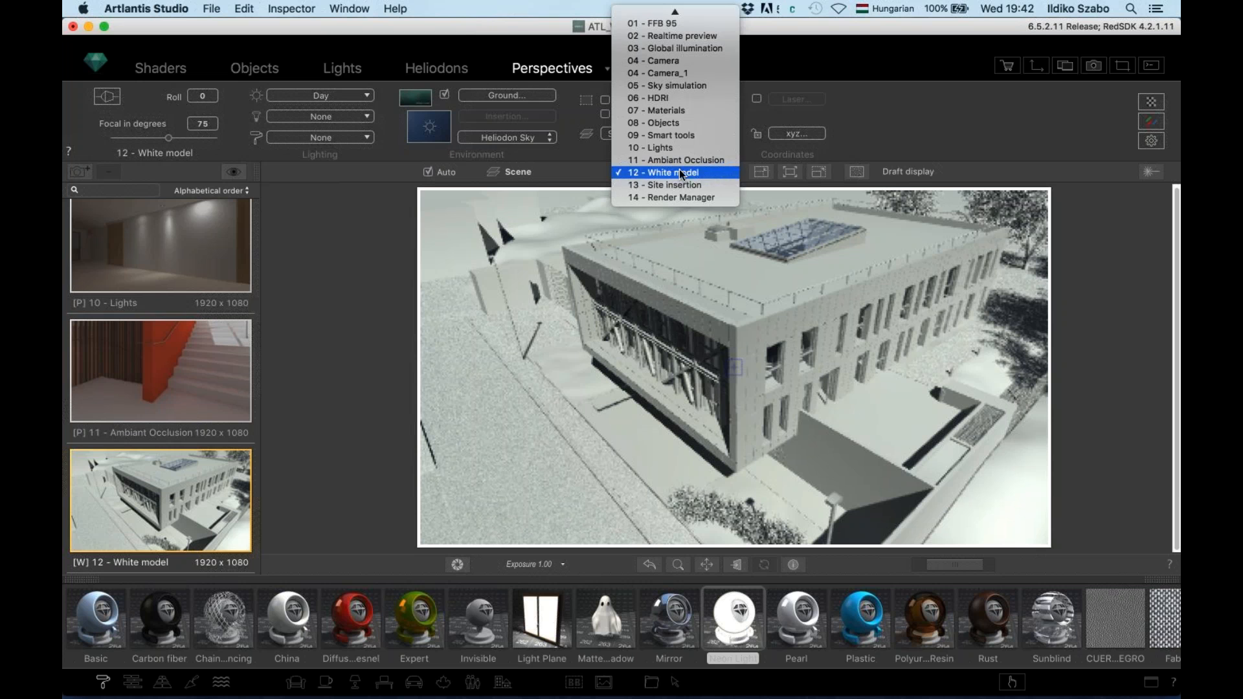
key(Escape)
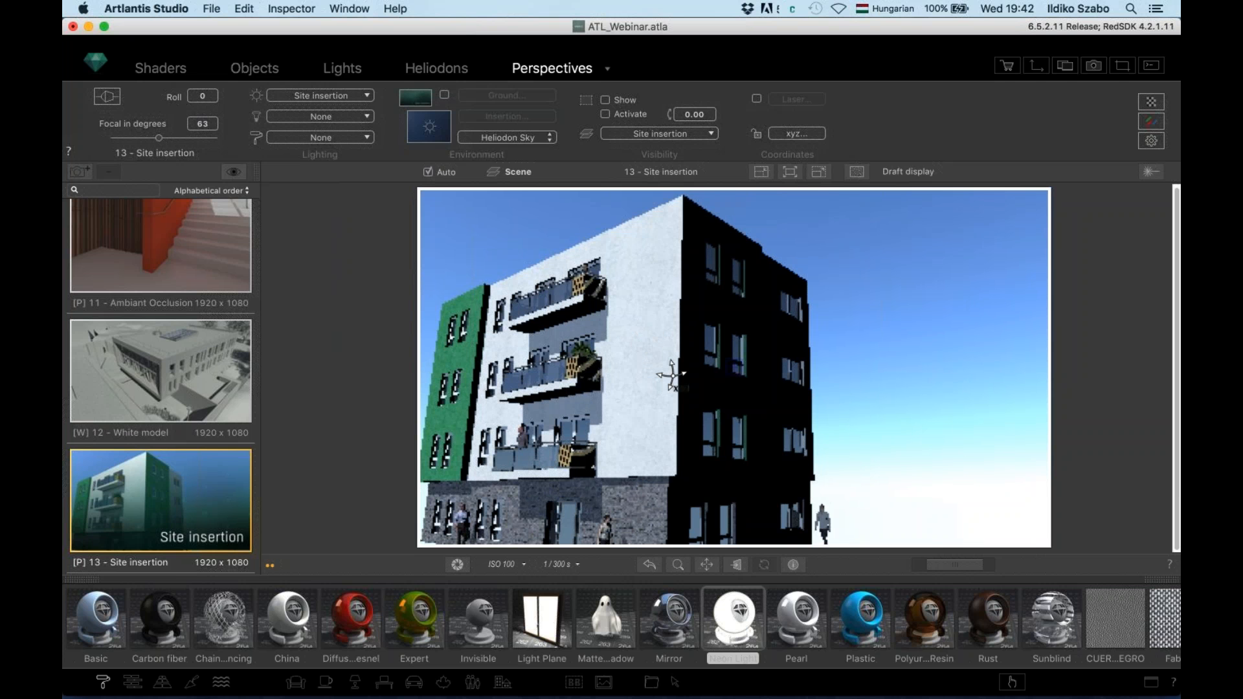
Orbit and zoom out the camera until the whole building and its roof sit small against the sky
drag(644, 372, 601, 418)
scroll(629, 396, down, 5)
mouse_move(651, 386)
mouse_down()
mouse_move(693, 391)
mouse_move(647, 361)
mouse_move(648, 394)
mouse_up()
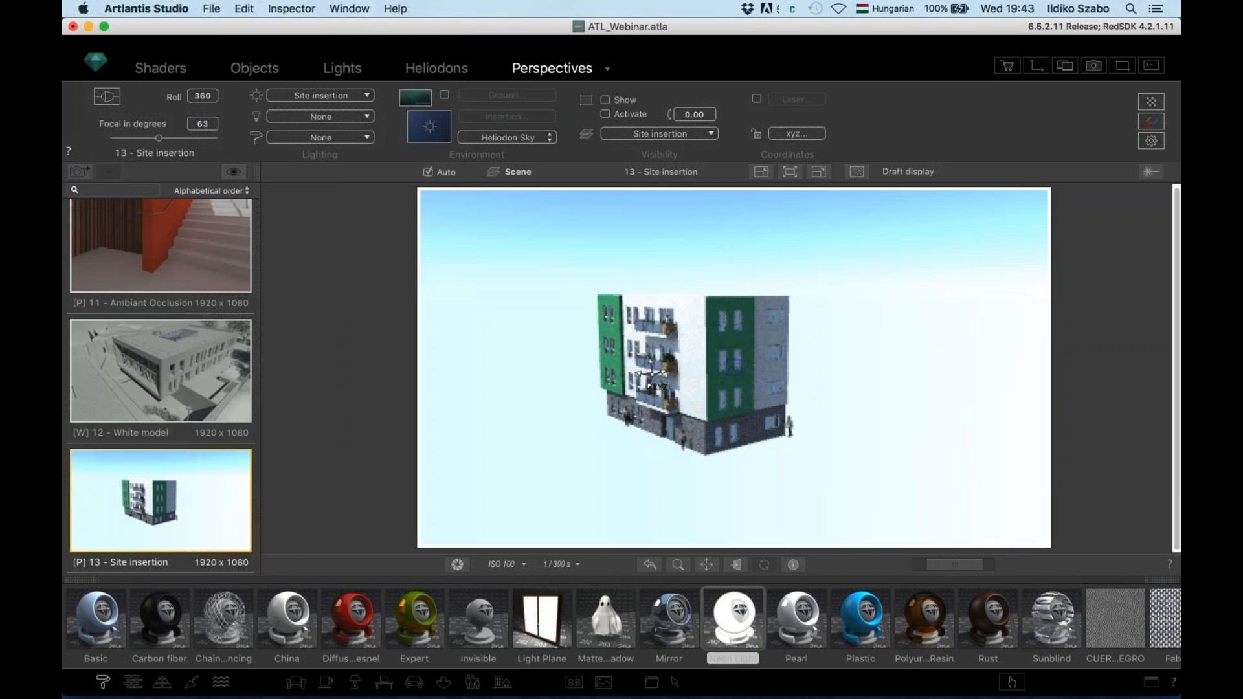
drag(697, 353, 635, 376)
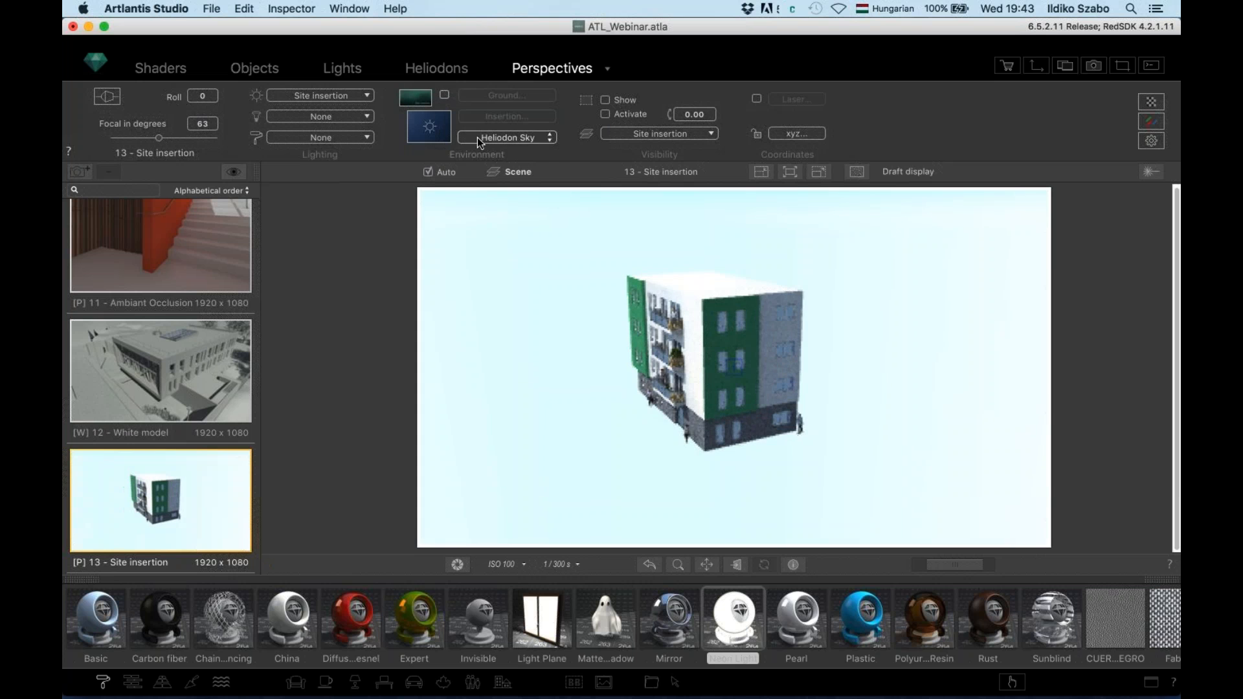
Set Environment to Image, load 01_Background.jpg, and apply Use Image Size for 2048 × 1536
click(476, 137)
click(487, 161)
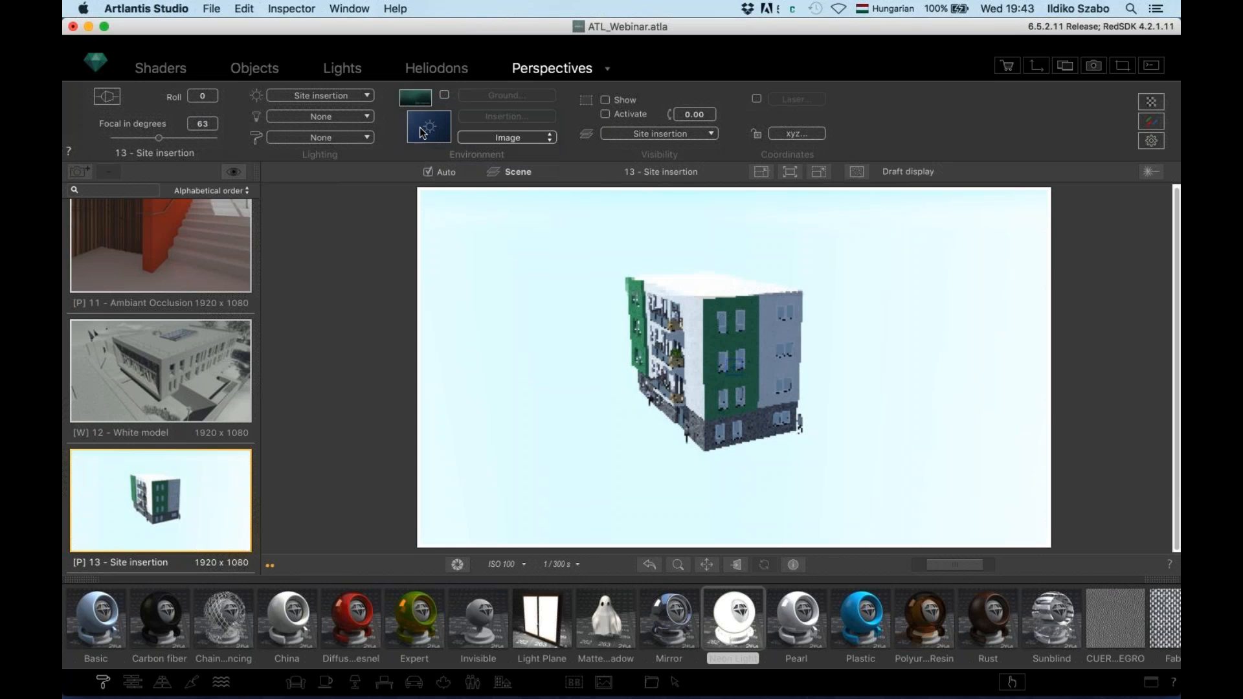
click(428, 128)
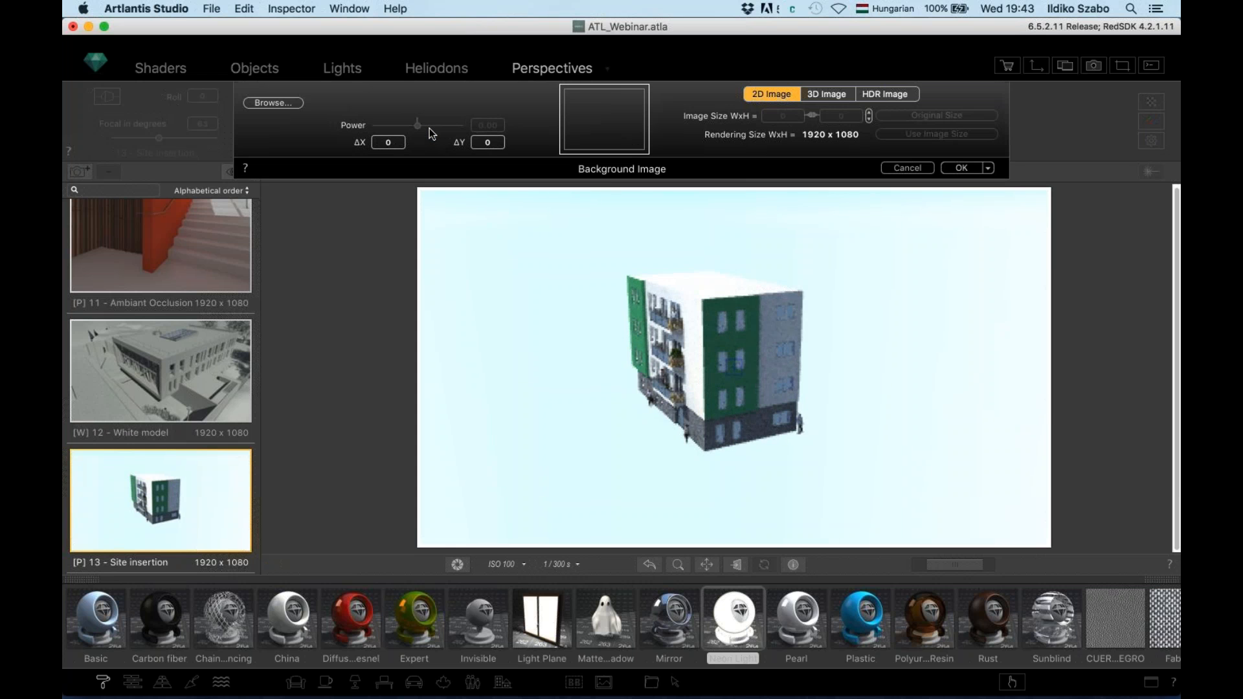
click(601, 124)
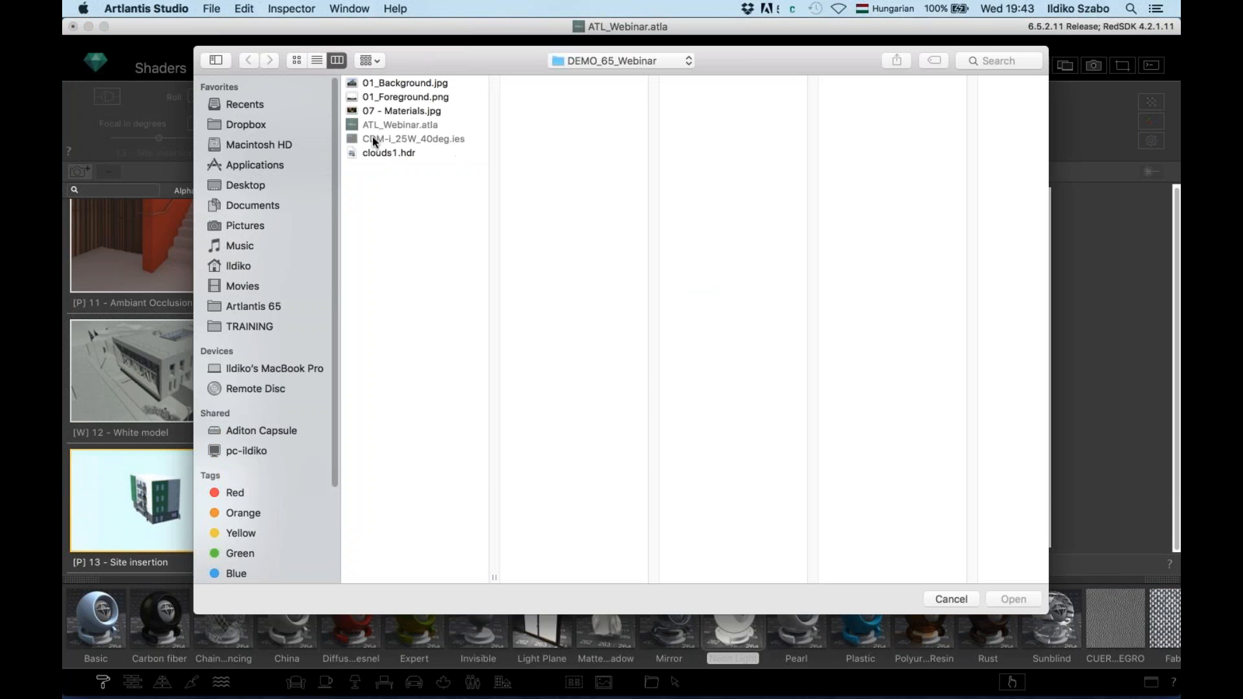
click(402, 84)
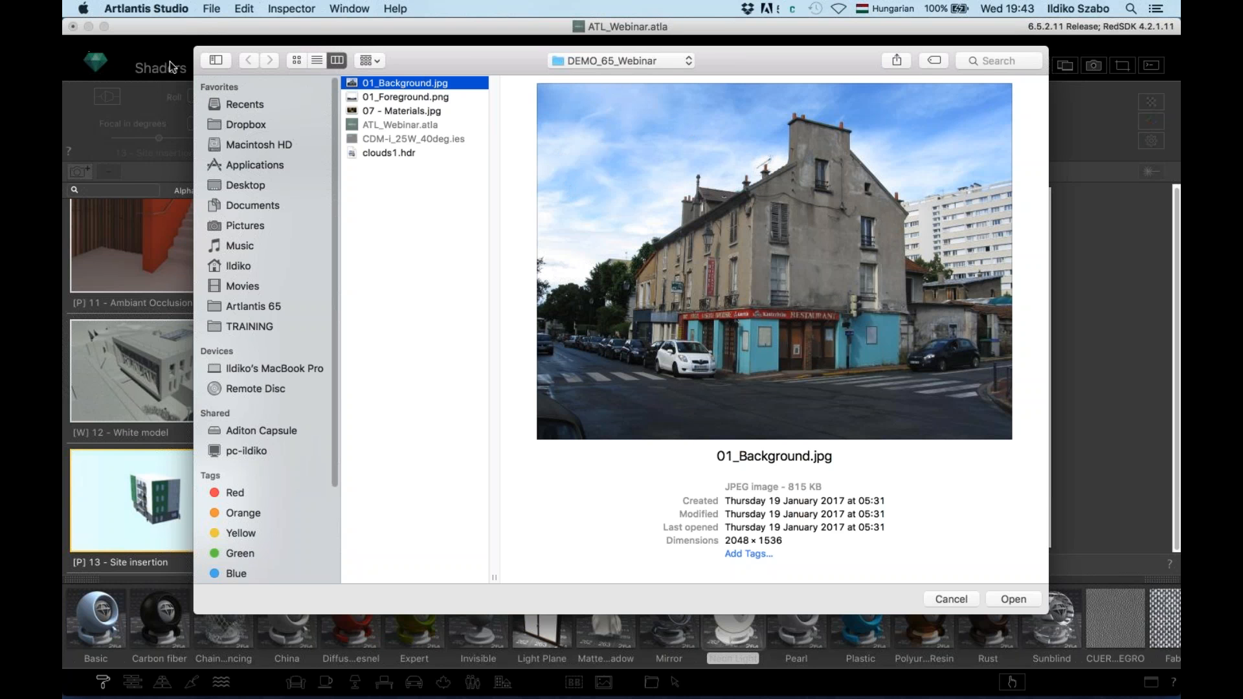
click(1014, 599)
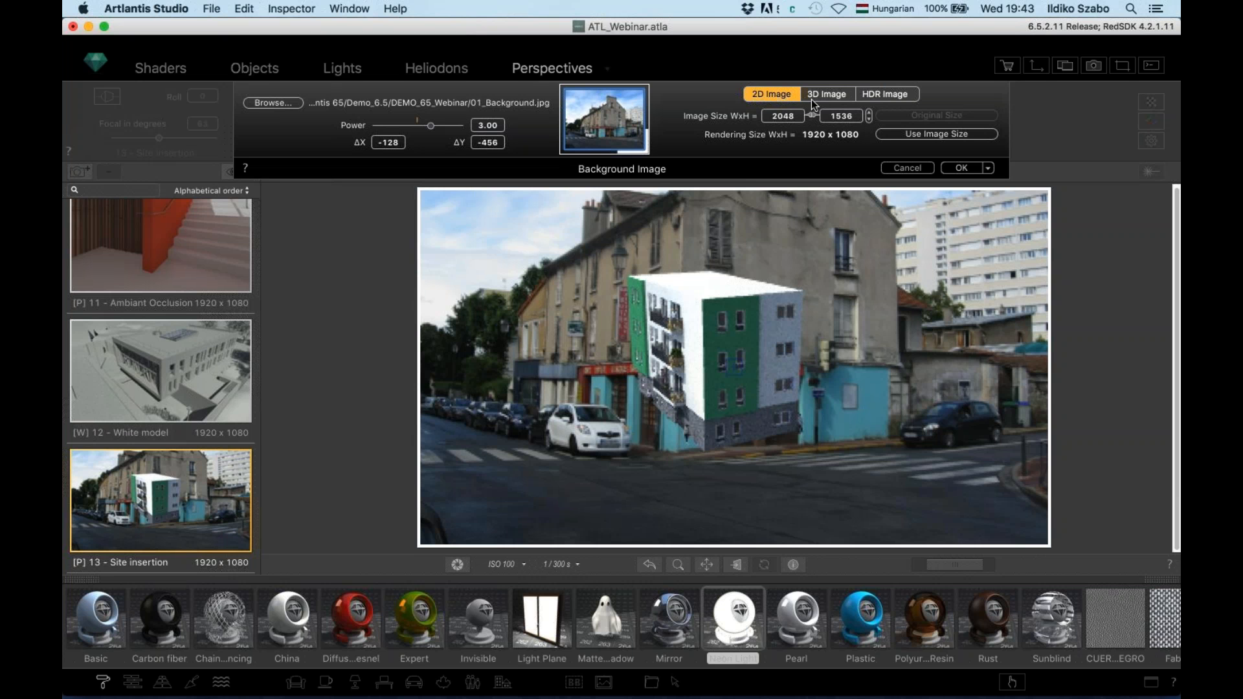
click(936, 134)
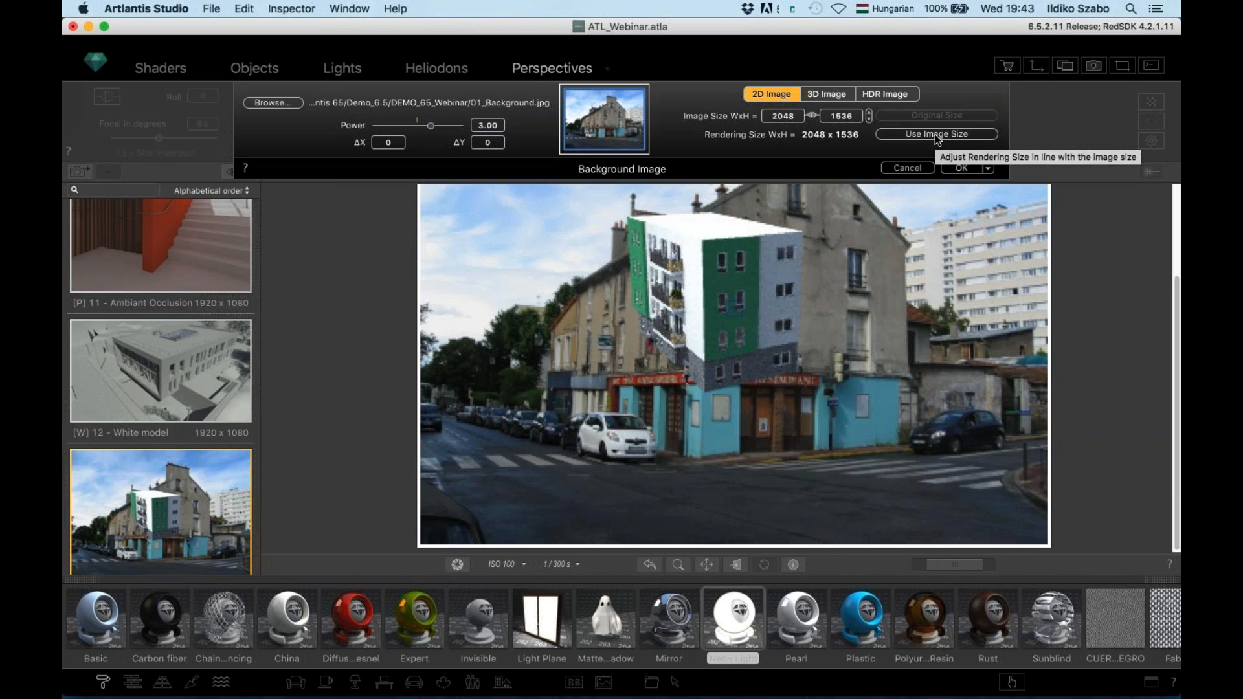
click(962, 169)
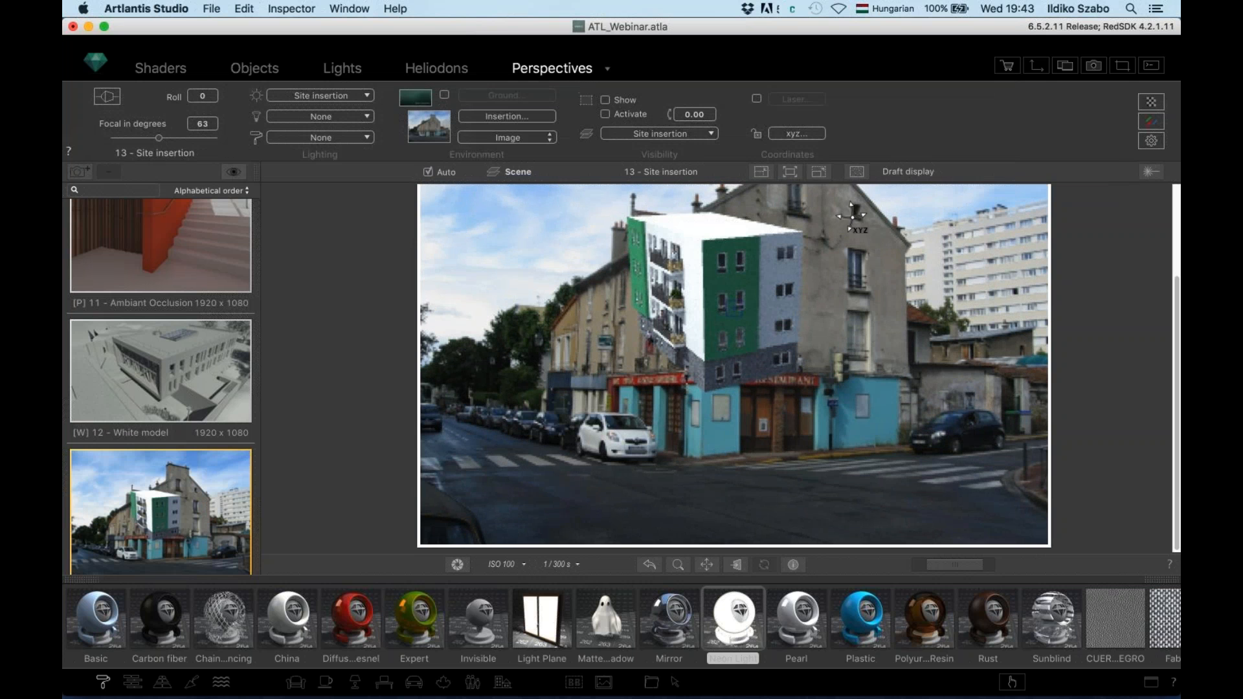
Fit the preview to the 4:3 render frame and open the Insertion alignment panel
click(790, 171)
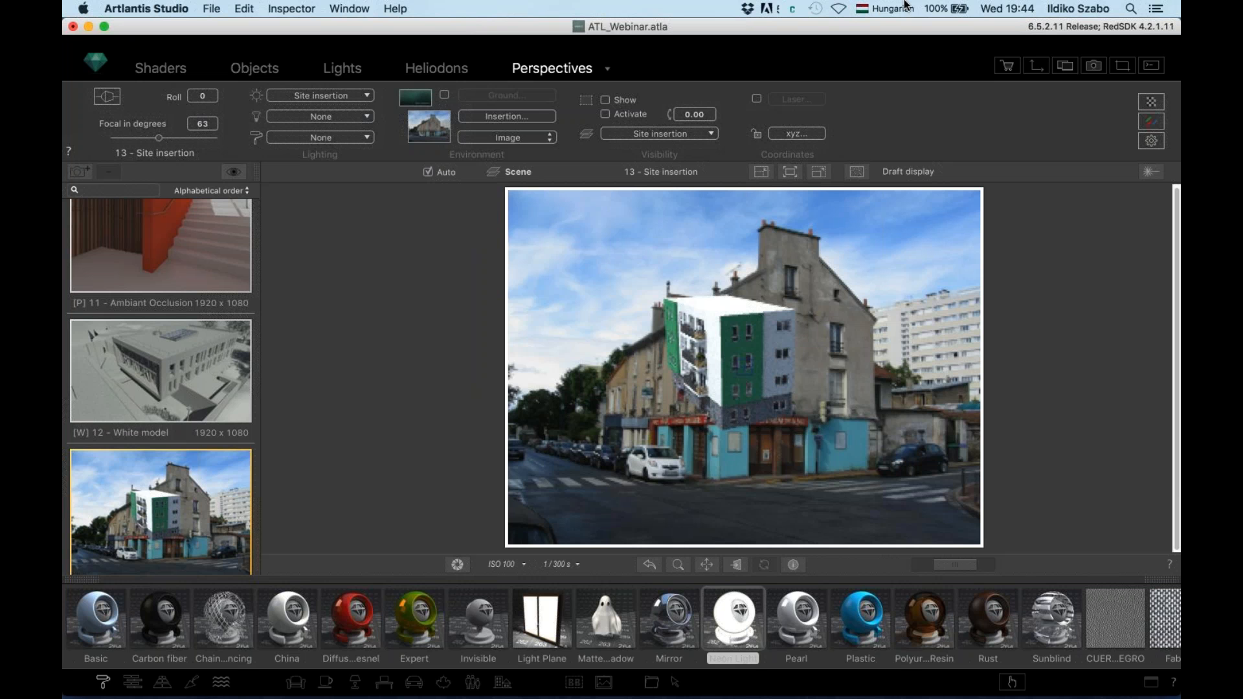
click(511, 116)
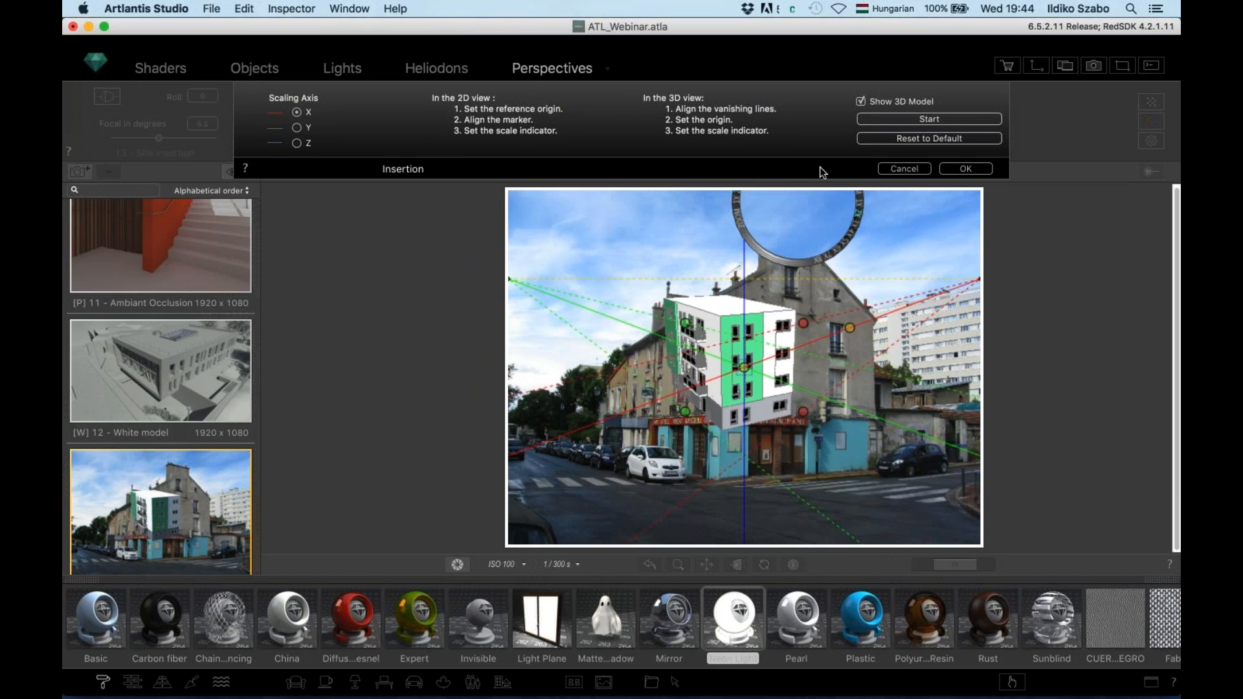
Hide the 3D model and move the origin marker onto the photo's street corner
scroll(675, 450, down, 2)
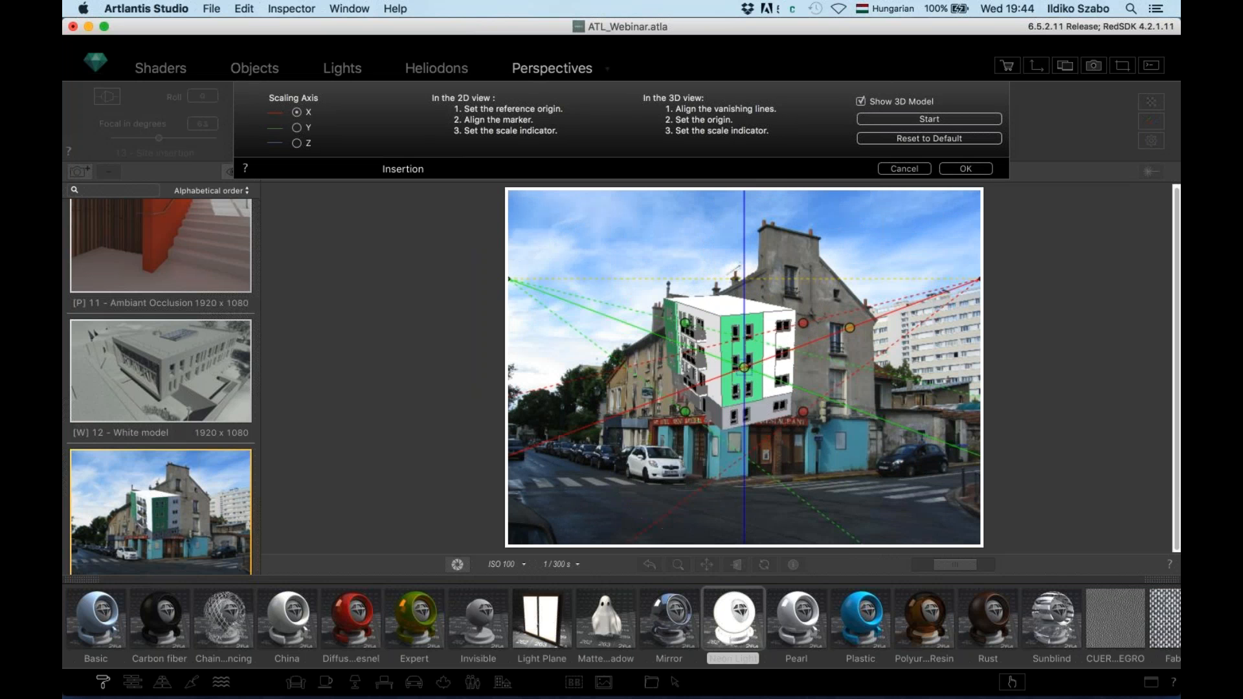
scroll(680, 412, up, 5)
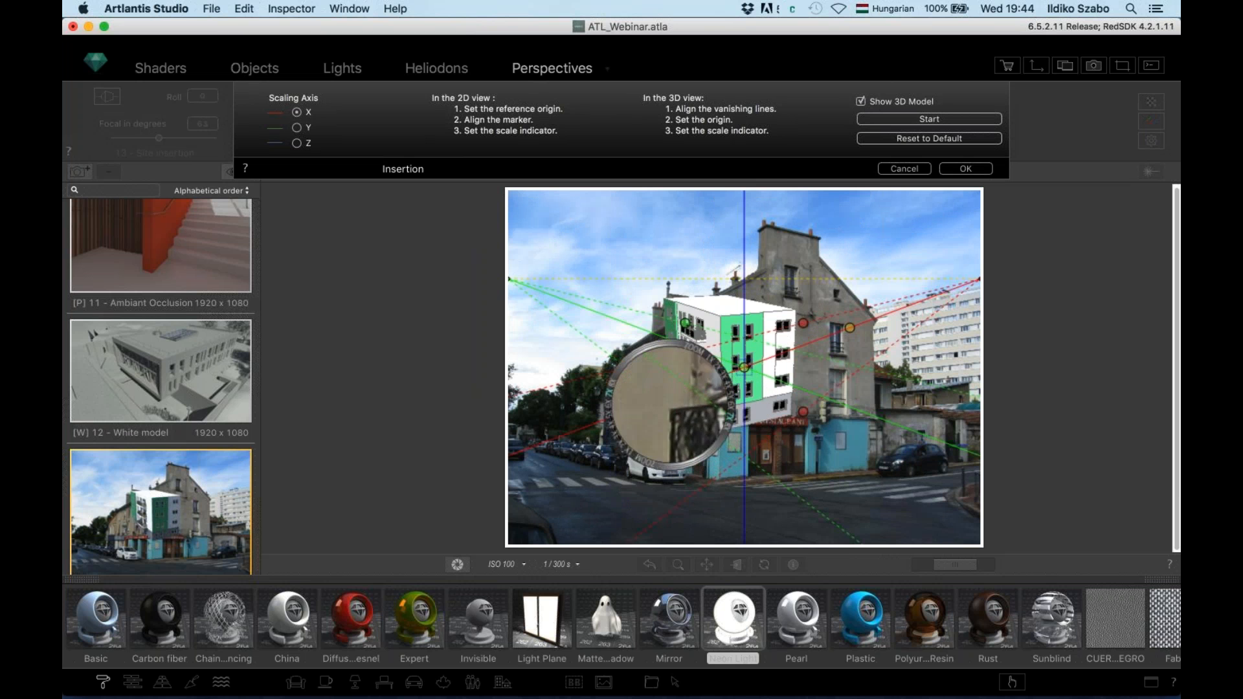
scroll(635, 419, down, 4)
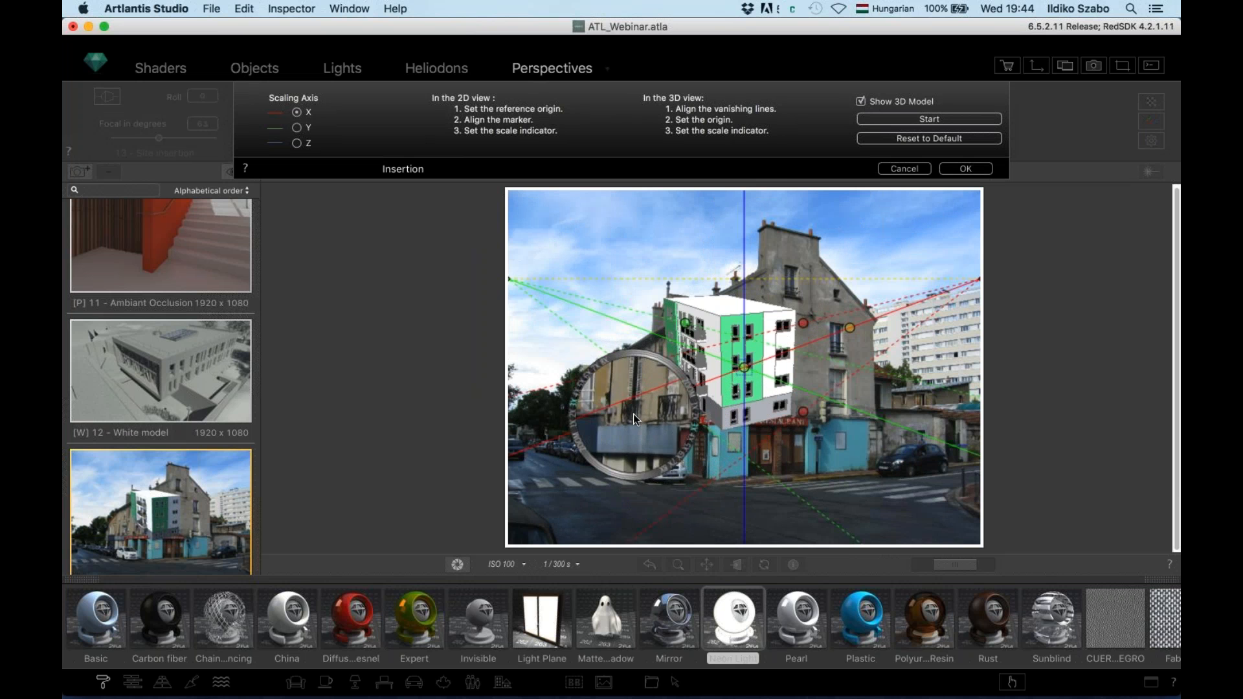
scroll(634, 419, up, 5)
scroll(635, 419, down, 6)
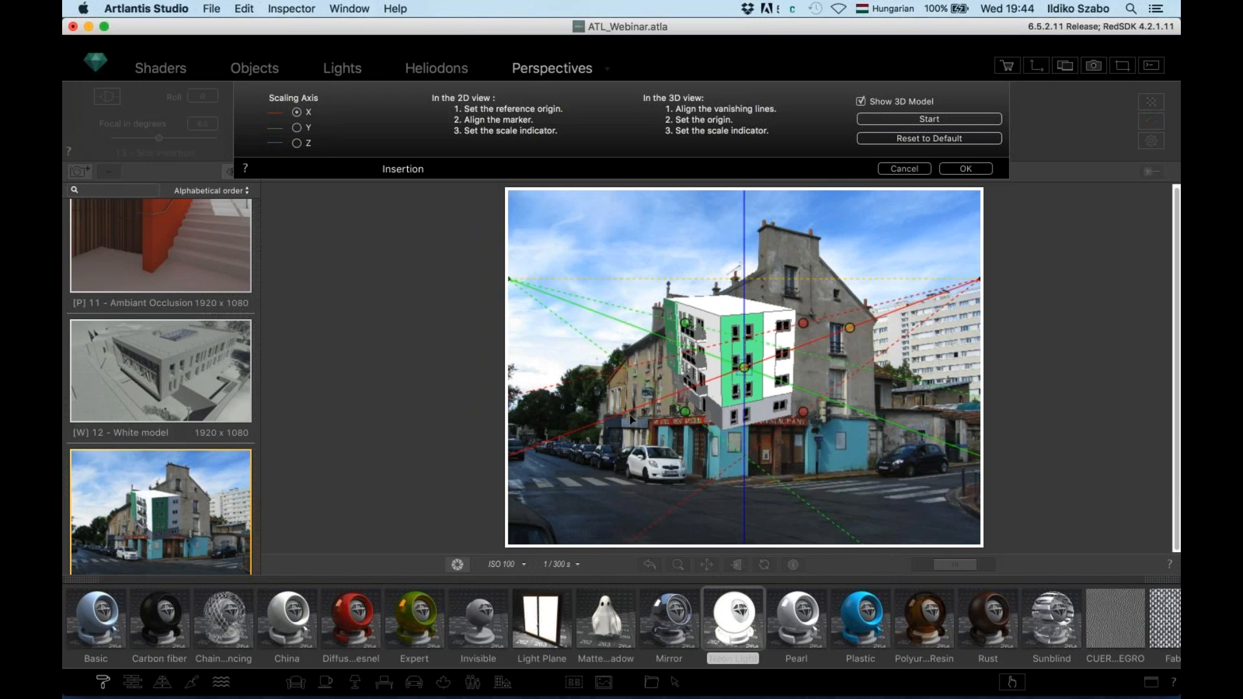
click(861, 101)
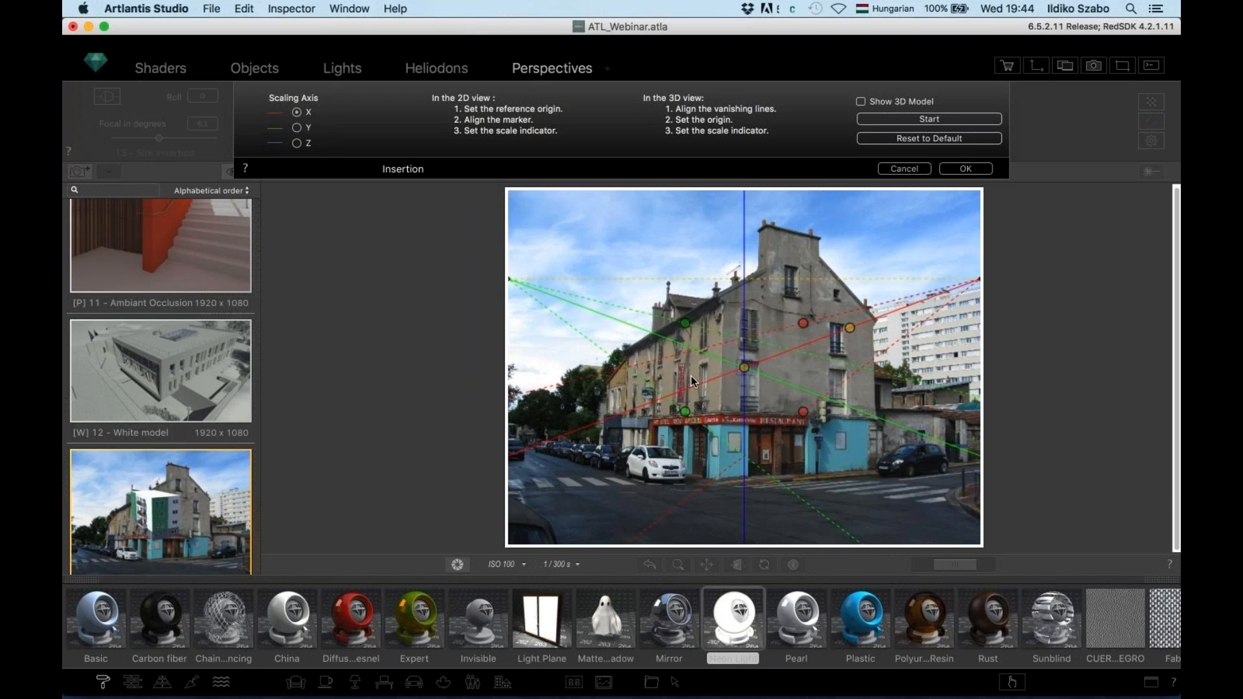
mouse_move(745, 369)
mouse_down()
mouse_move(642, 424)
mouse_move(715, 481)
mouse_up()
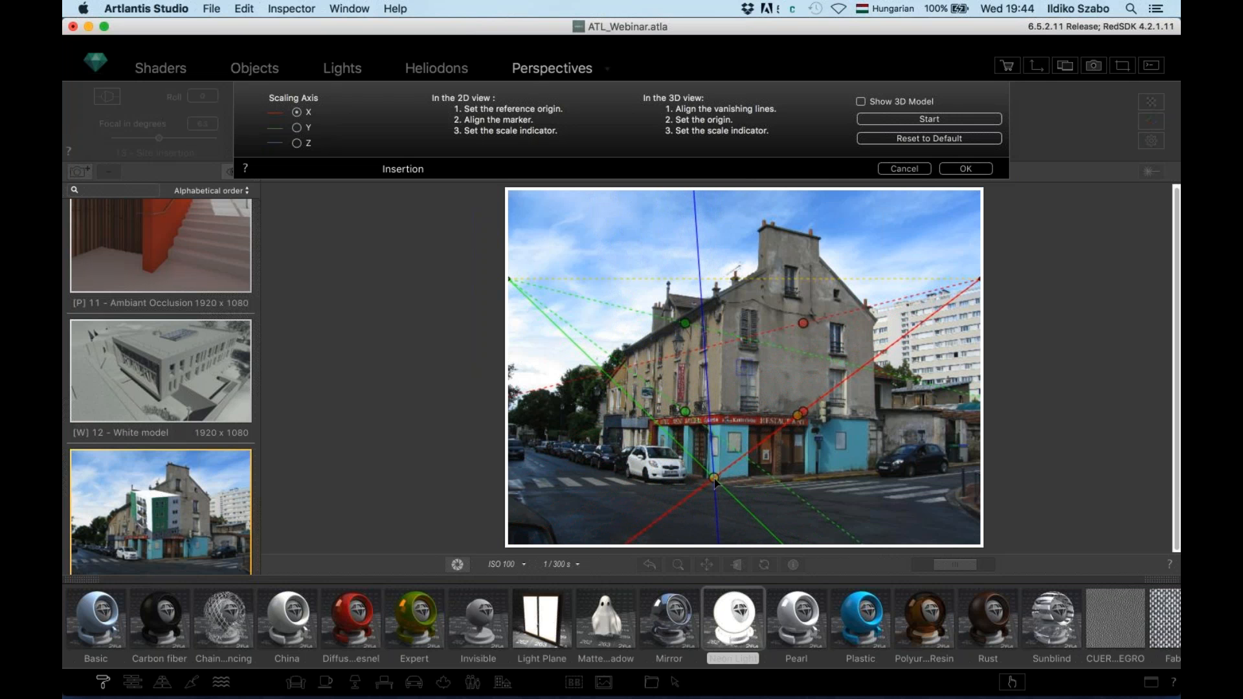
mouse_move(715, 480)
mouse_down()
mouse_move(642, 468)
mouse_move(786, 423)
mouse_move(757, 453)
mouse_move(647, 467)
mouse_move(744, 453)
mouse_move(720, 481)
mouse_up()
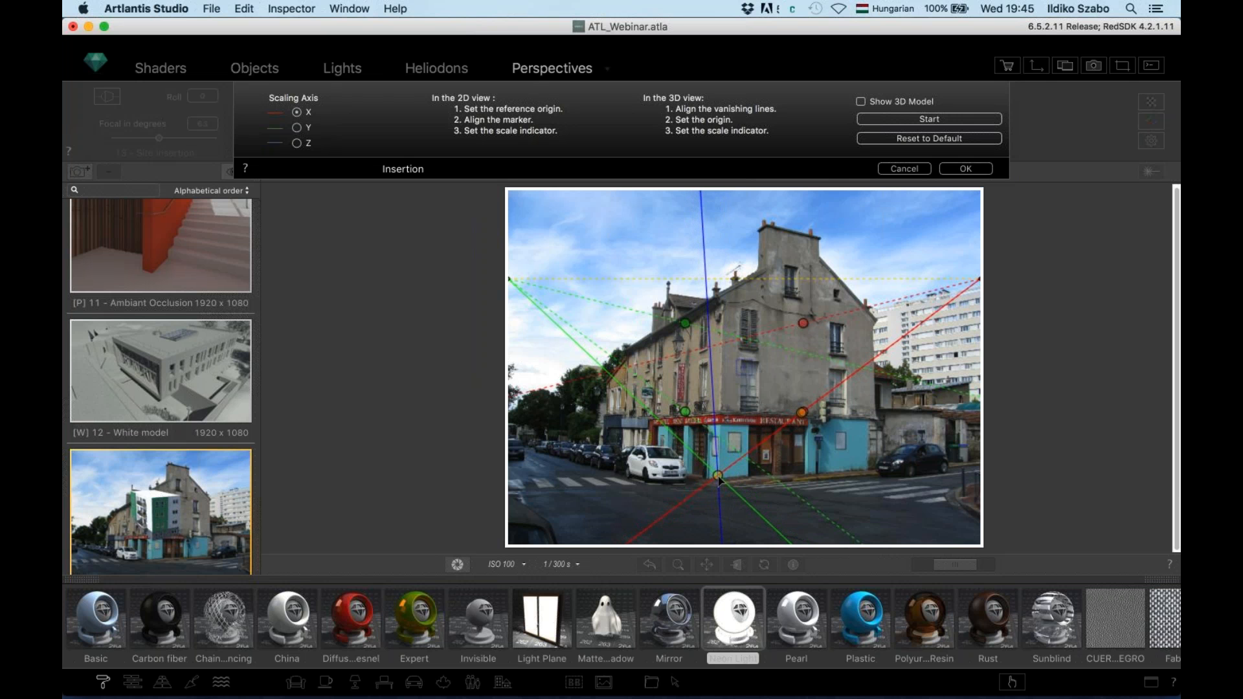
Align the green and red vanishing lines to the roofline, facades and pavement, then extend the scale marker
drag(684, 328, 635, 355)
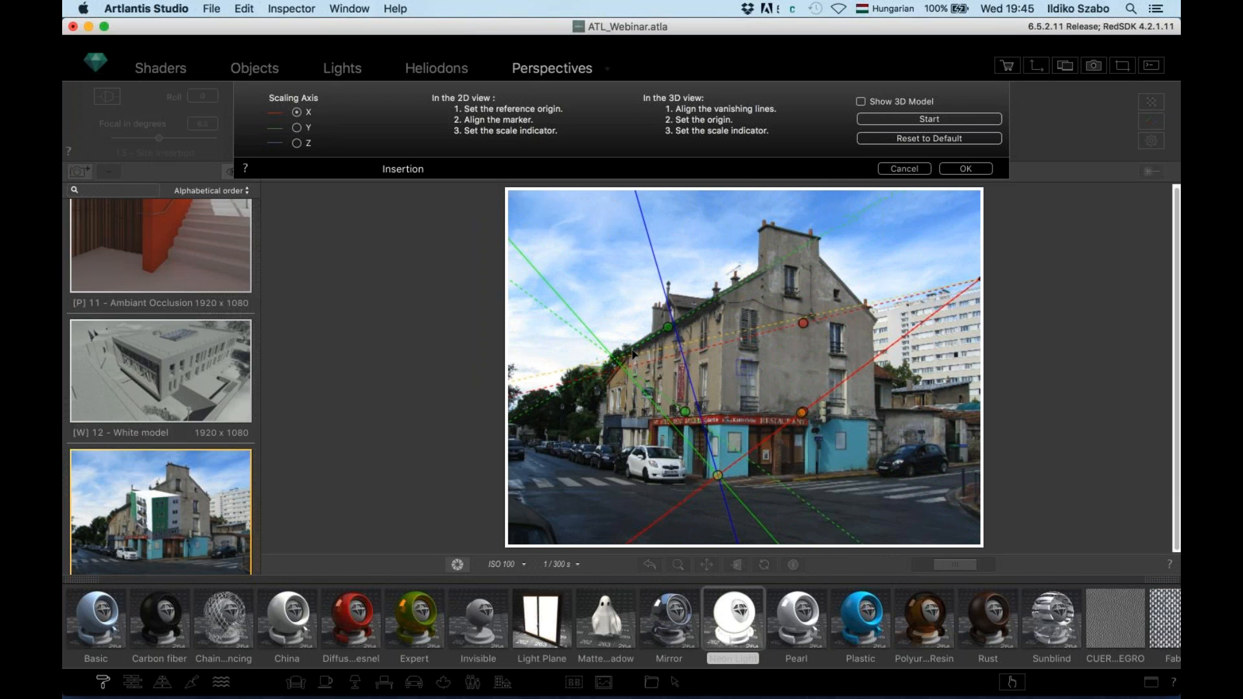
drag(685, 412, 634, 421)
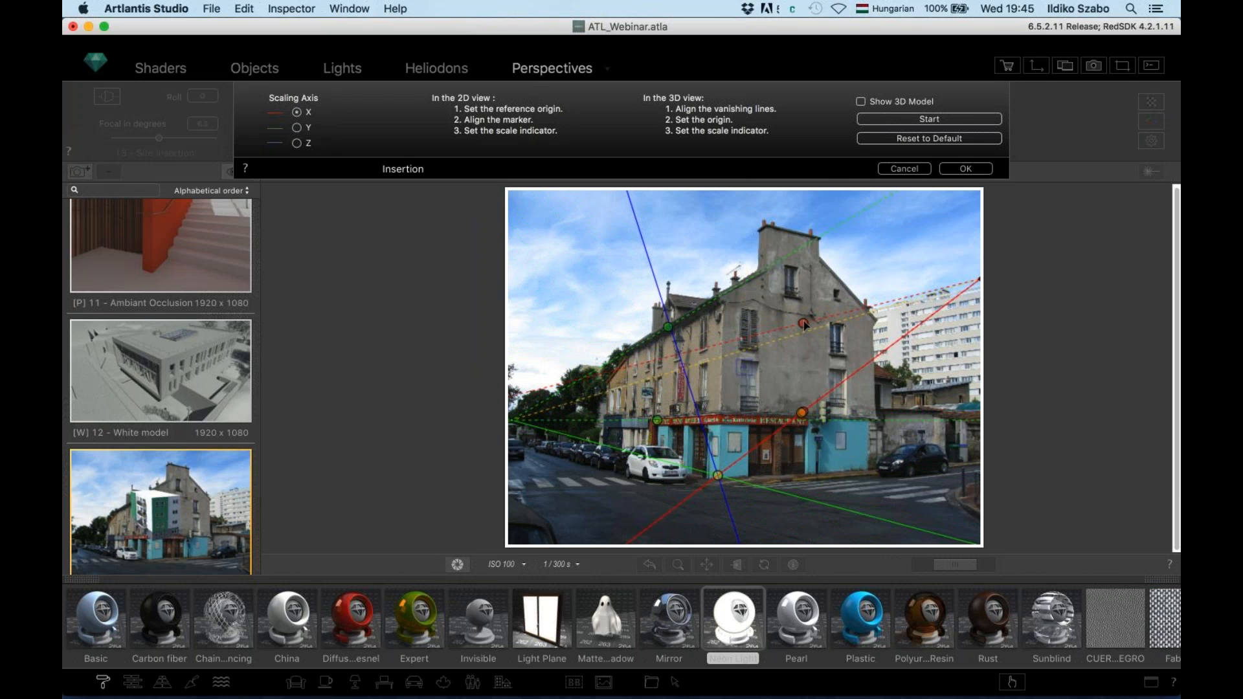
mouse_move(796, 322)
mouse_down()
mouse_move(754, 311)
mouse_move(796, 322)
mouse_up()
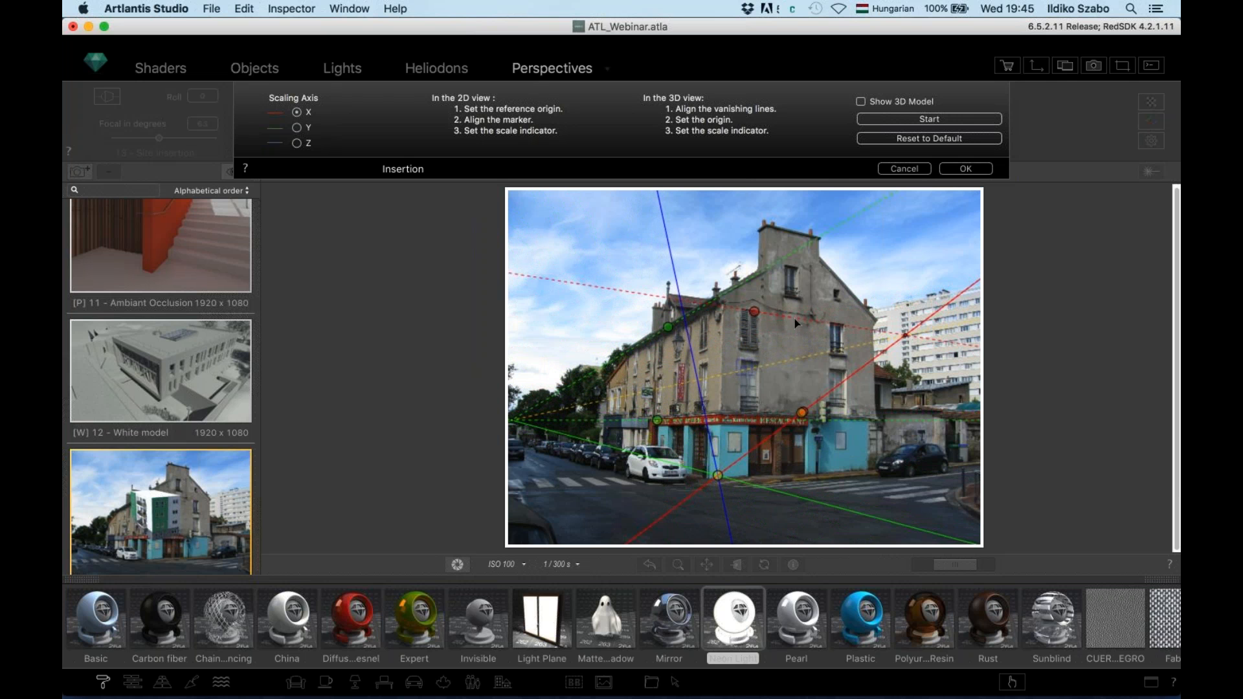
mouse_move(801, 412)
mouse_down()
mouse_move(788, 423)
mouse_move(806, 415)
mouse_move(826, 453)
mouse_move(609, 488)
mouse_move(631, 489)
mouse_up()
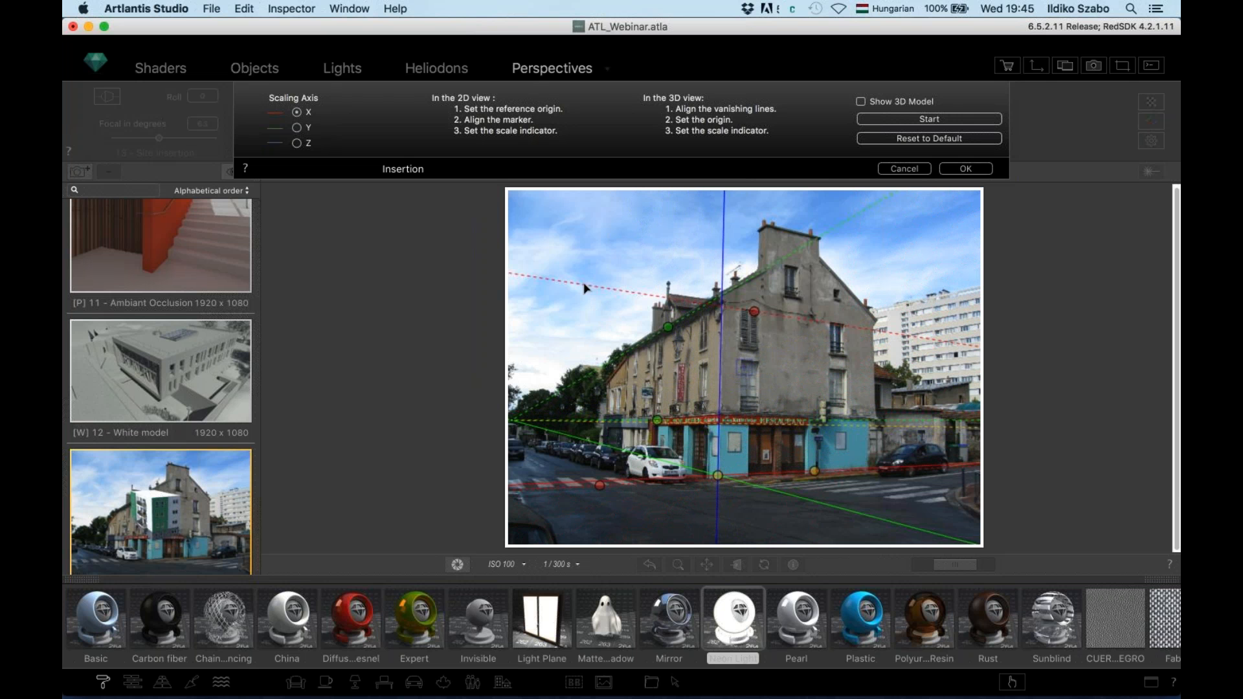
drag(584, 292, 586, 296)
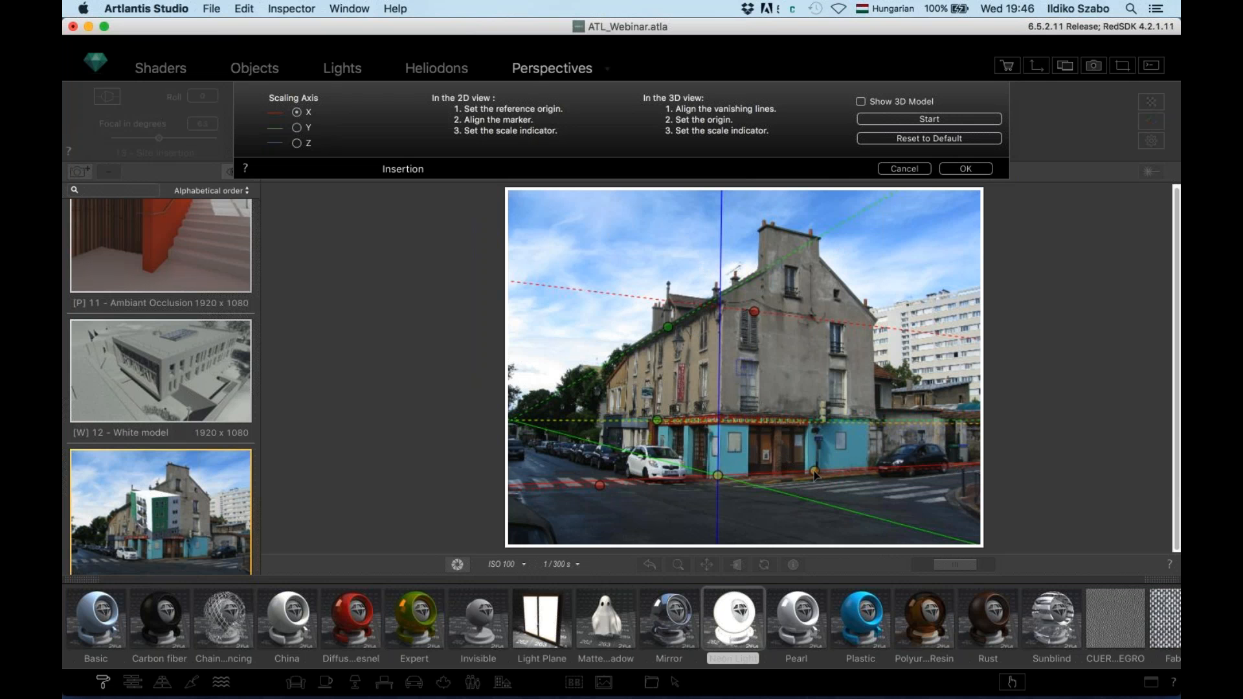
mouse_move(833, 472)
mouse_down()
mouse_move(868, 473)
mouse_move(776, 474)
mouse_move(873, 476)
mouse_up()
drag(827, 478, 874, 477)
Open the 2D View and inspect the scene in top and side elevation views
click(1036, 66)
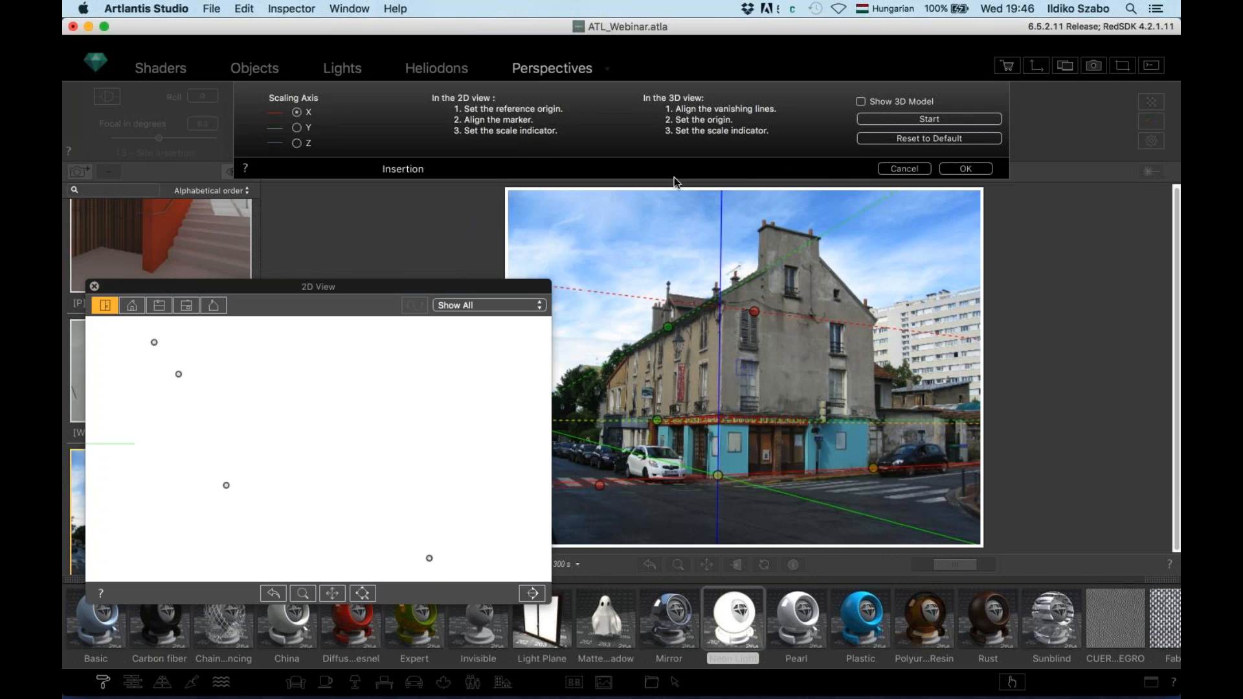
click(132, 307)
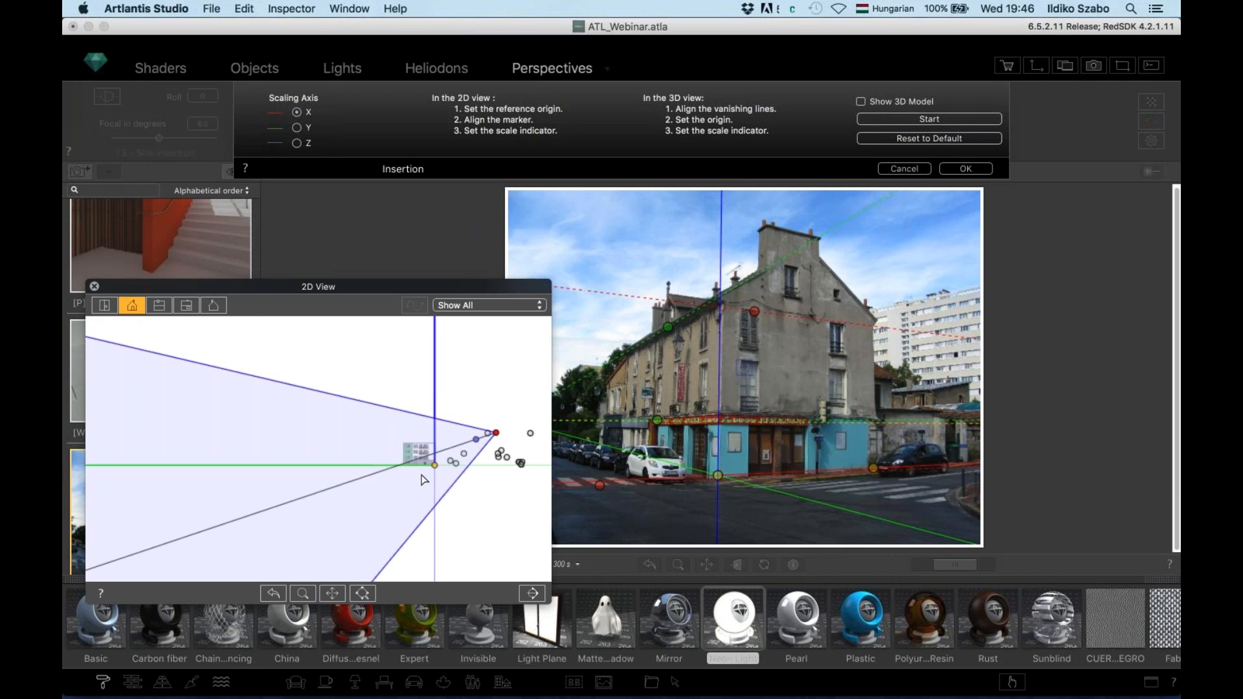
scroll(424, 476, up, 5)
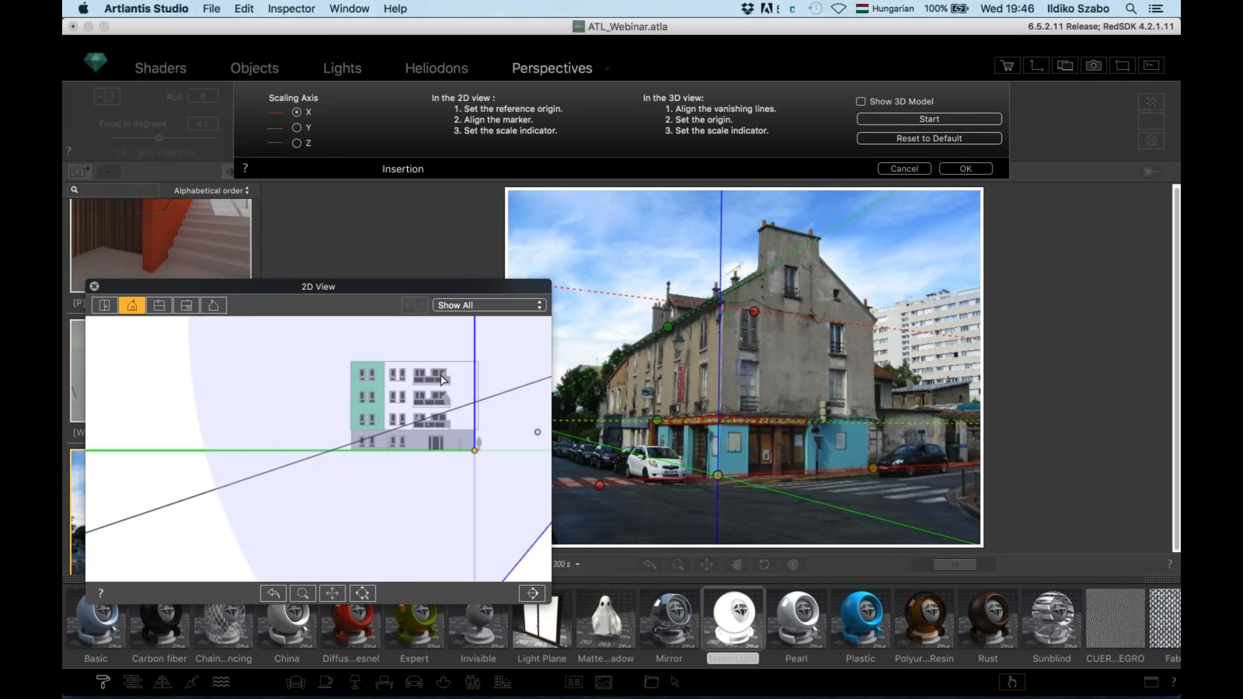
click(186, 307)
scroll(325, 464, up, 5)
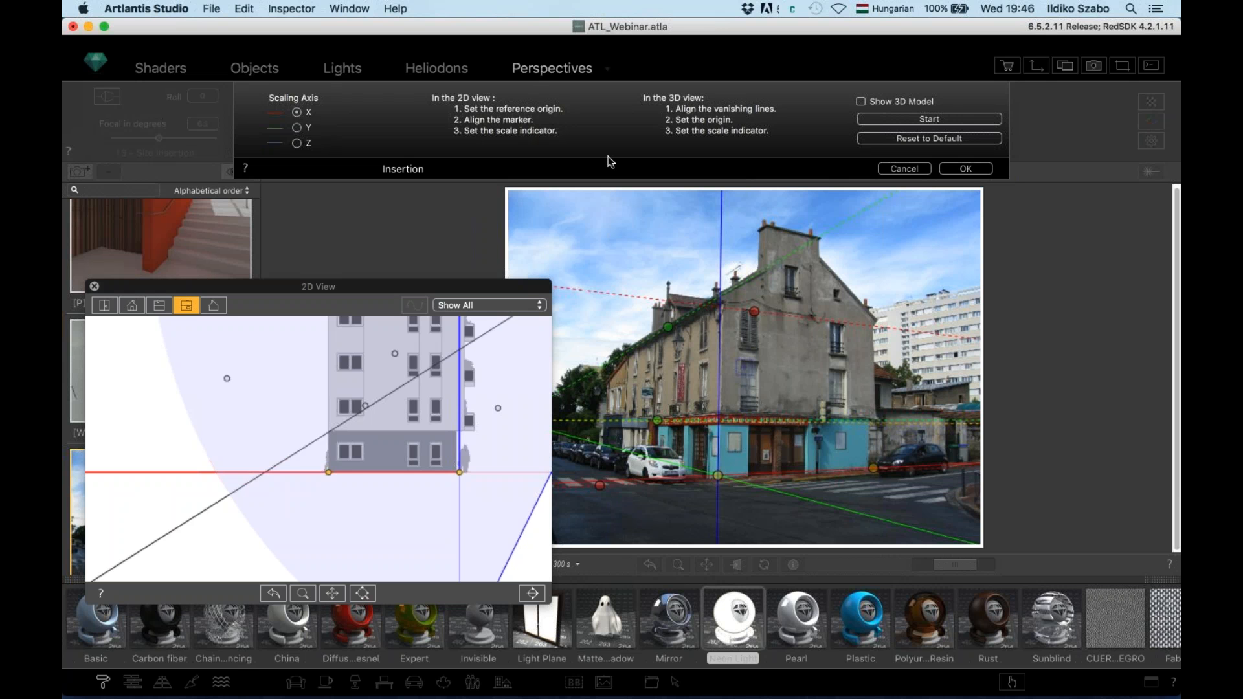
Show the 3D model again and fit its perspective to the photo, adjusting the scale point
click(861, 101)
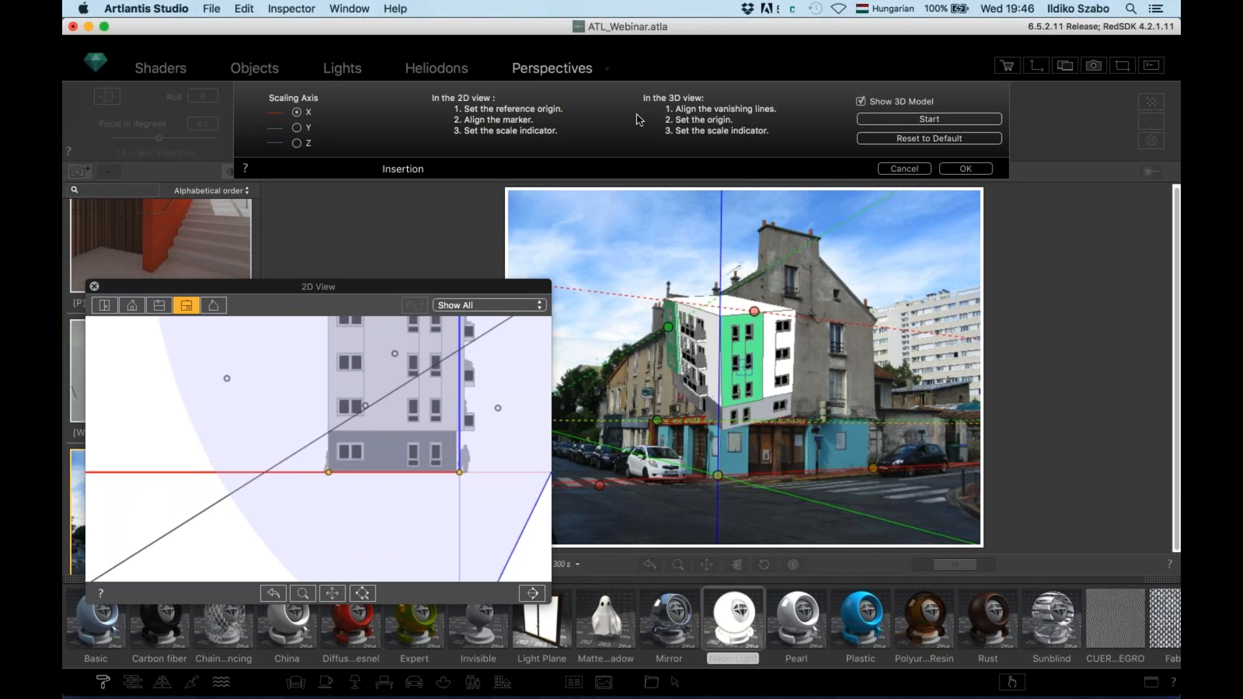
click(929, 119)
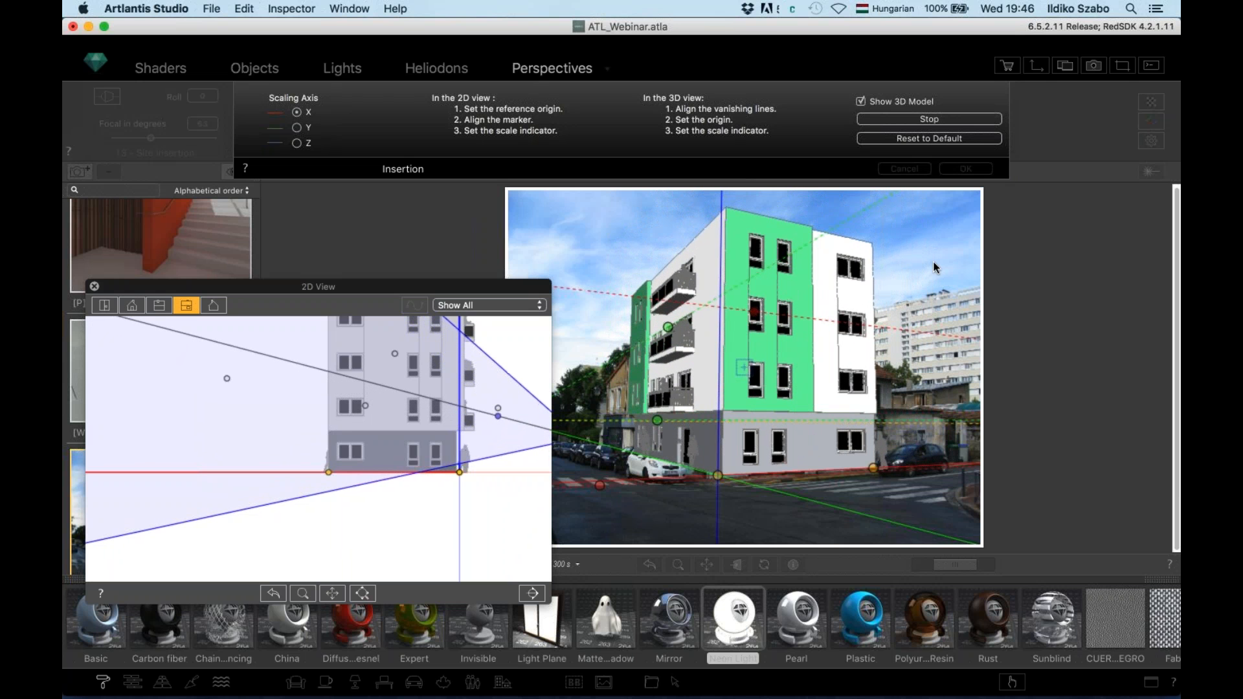
drag(876, 470, 882, 472)
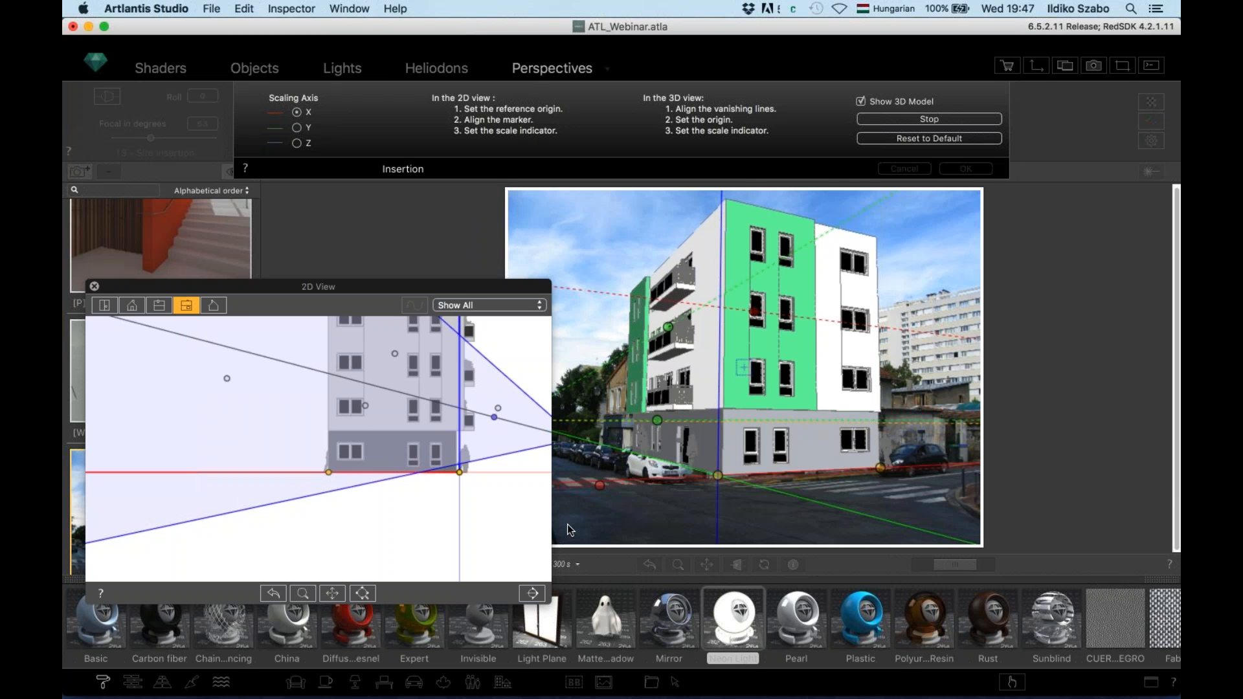
click(95, 287)
click(929, 120)
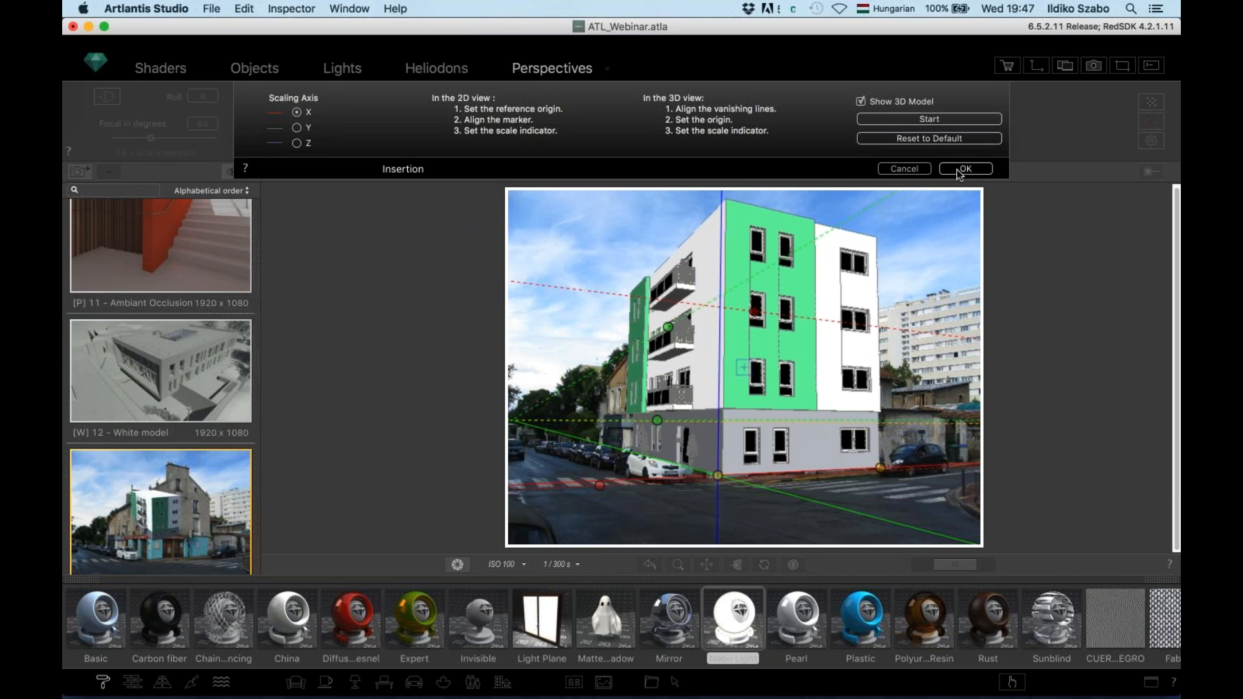
Confirm the Insertion settings with OK to composite the building into the street photo
click(960, 172)
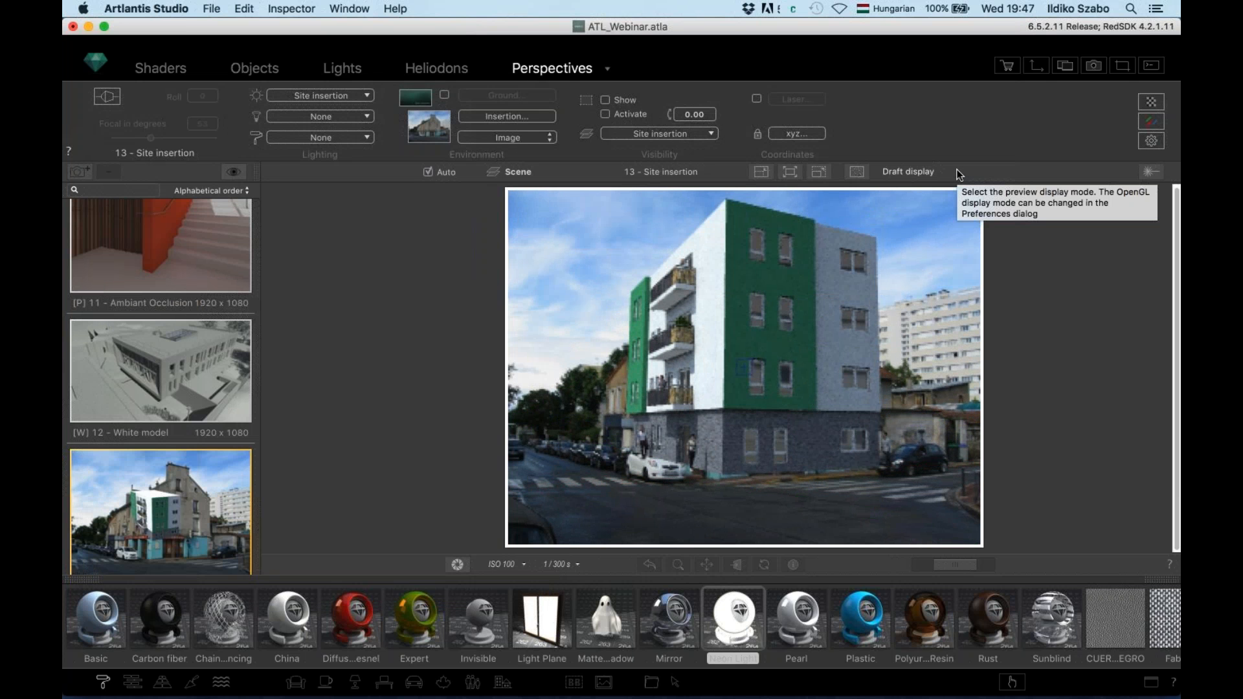
Load 01_Foreground.png as the environment foreground image and confirm the settings
click(416, 101)
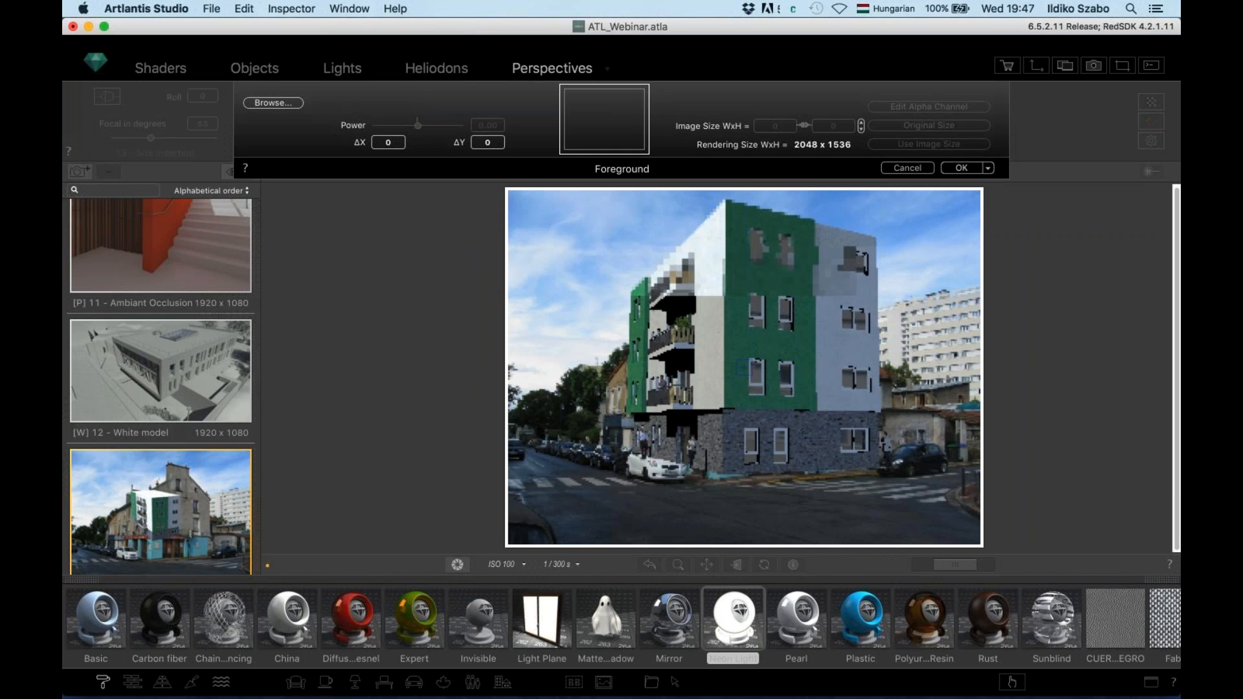
click(605, 119)
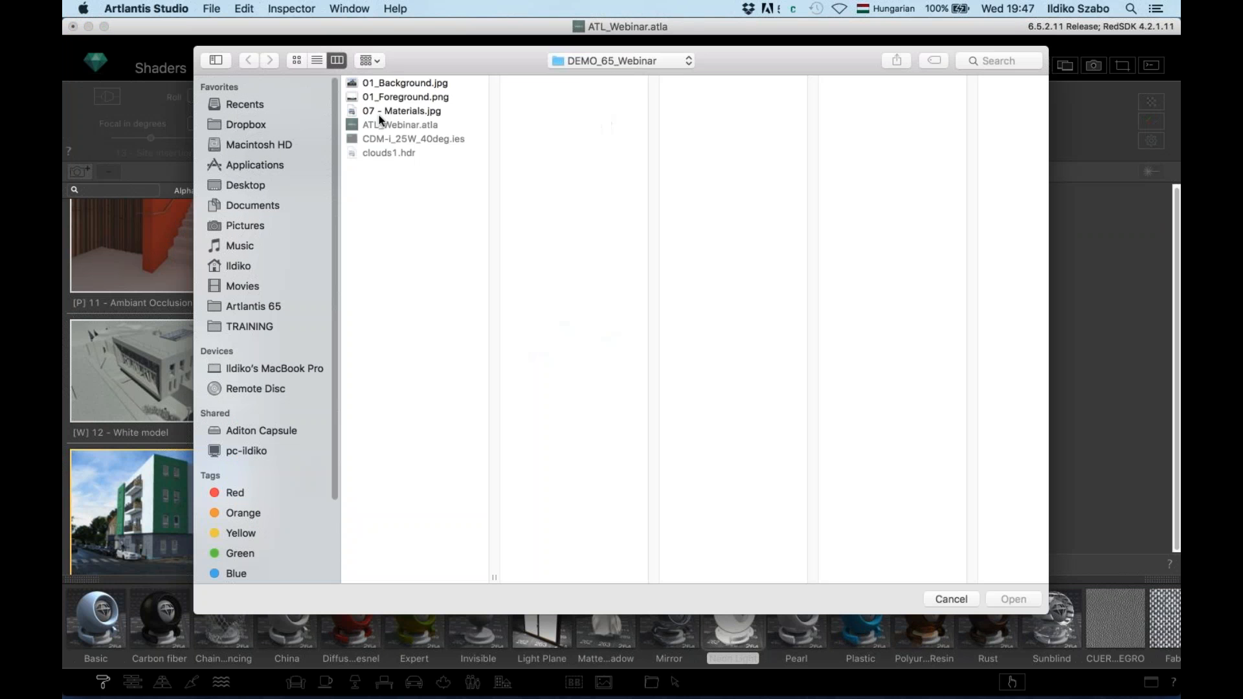
click(397, 99)
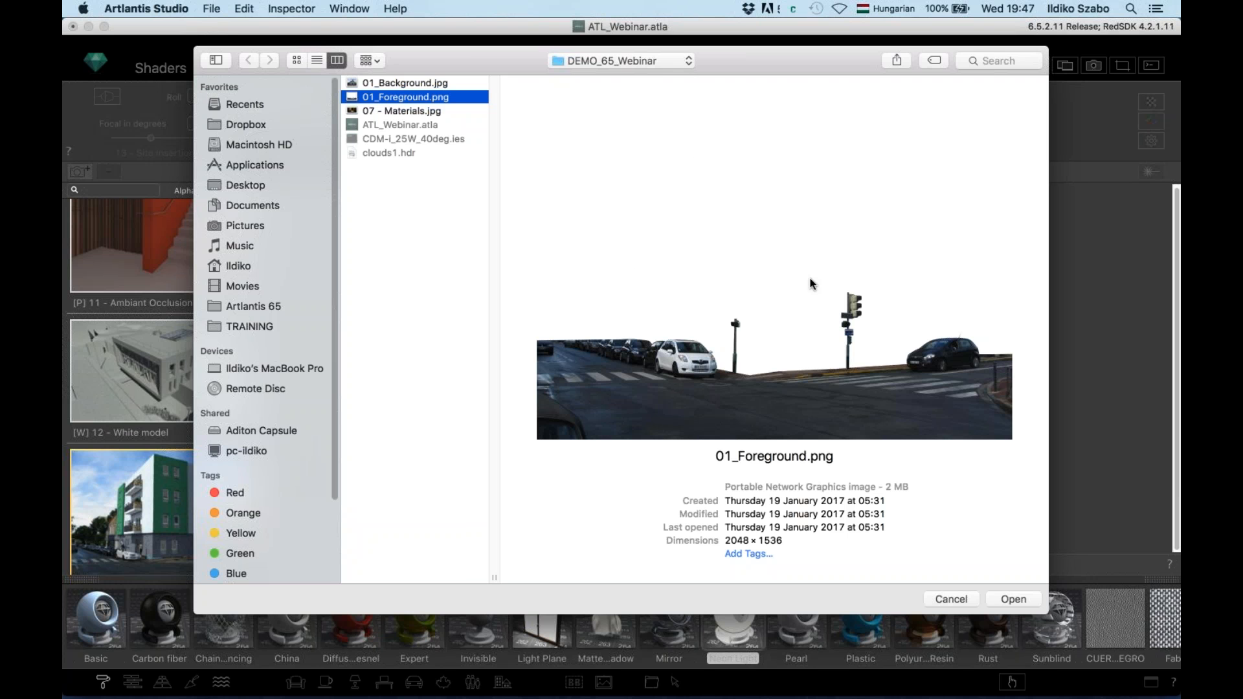
click(1014, 599)
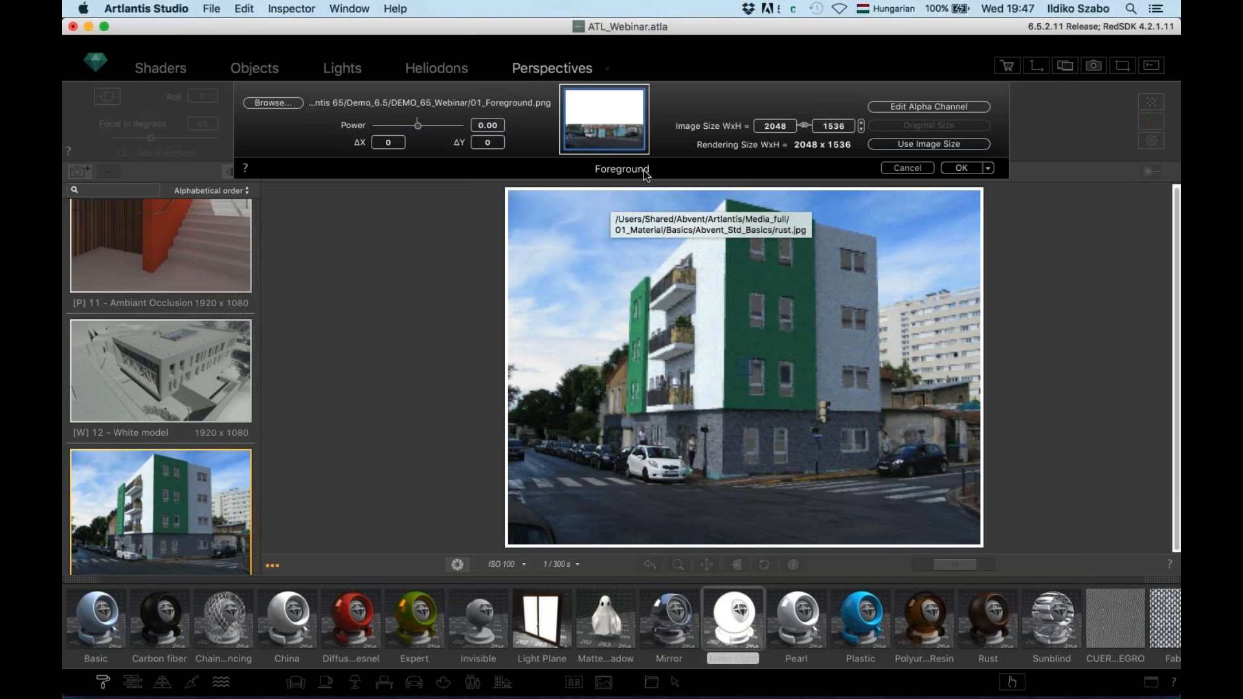
click(961, 169)
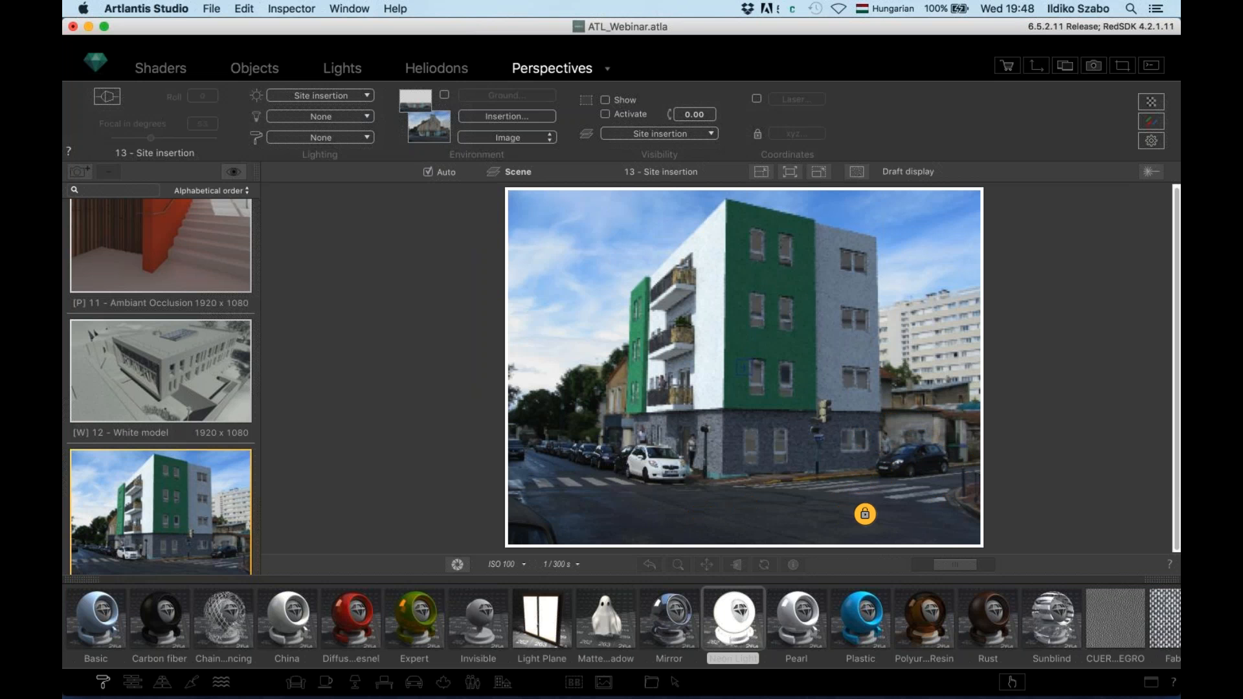
Switch to Preview and browse through the first few reference images
key(super+Tab)
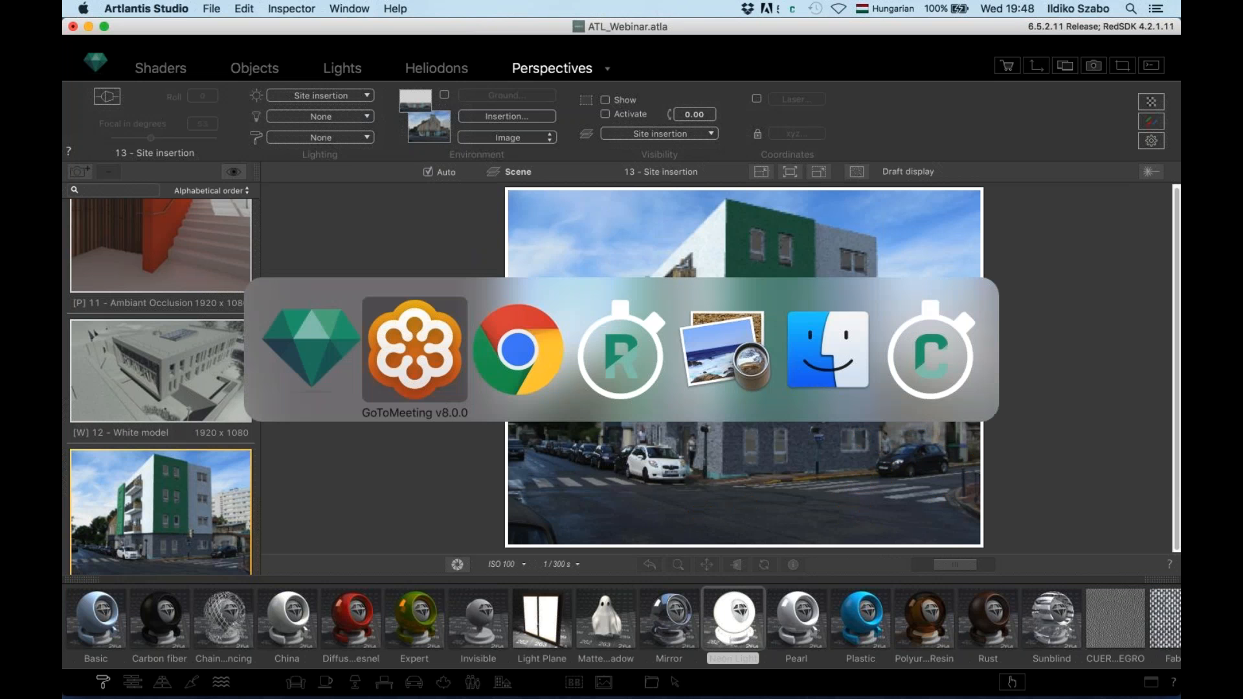
key(super+Tab)
key(super+Tab)
key(super+Tab)
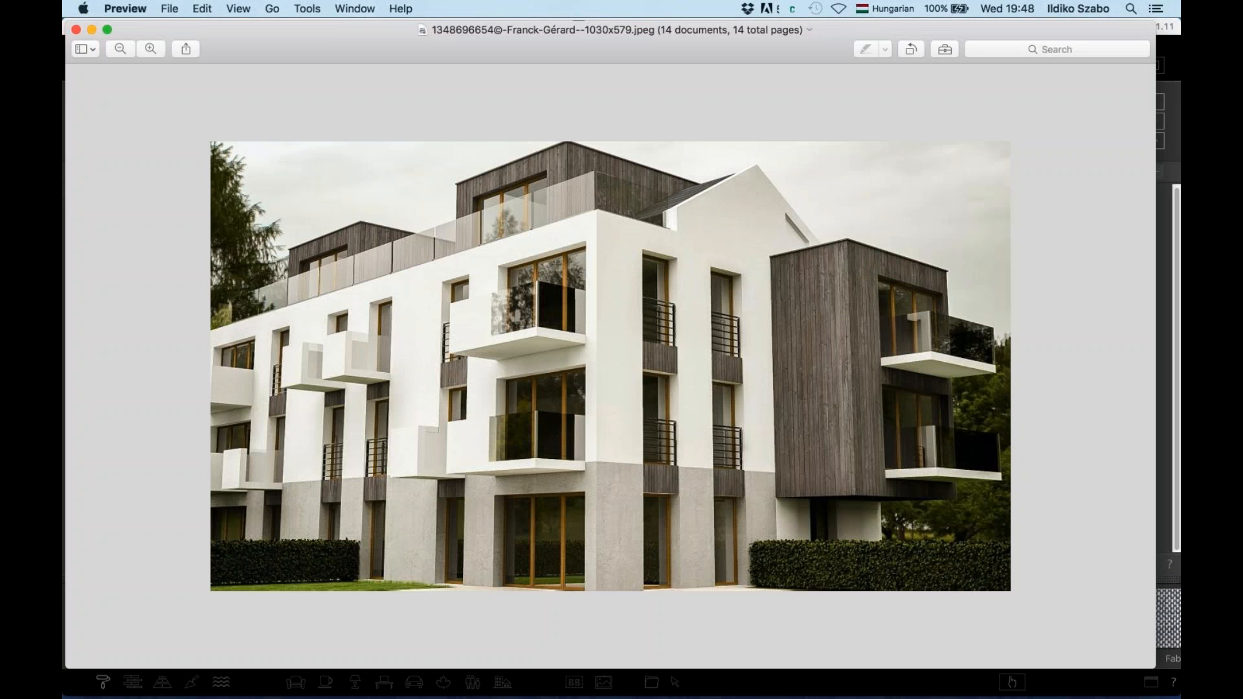
key(Right)
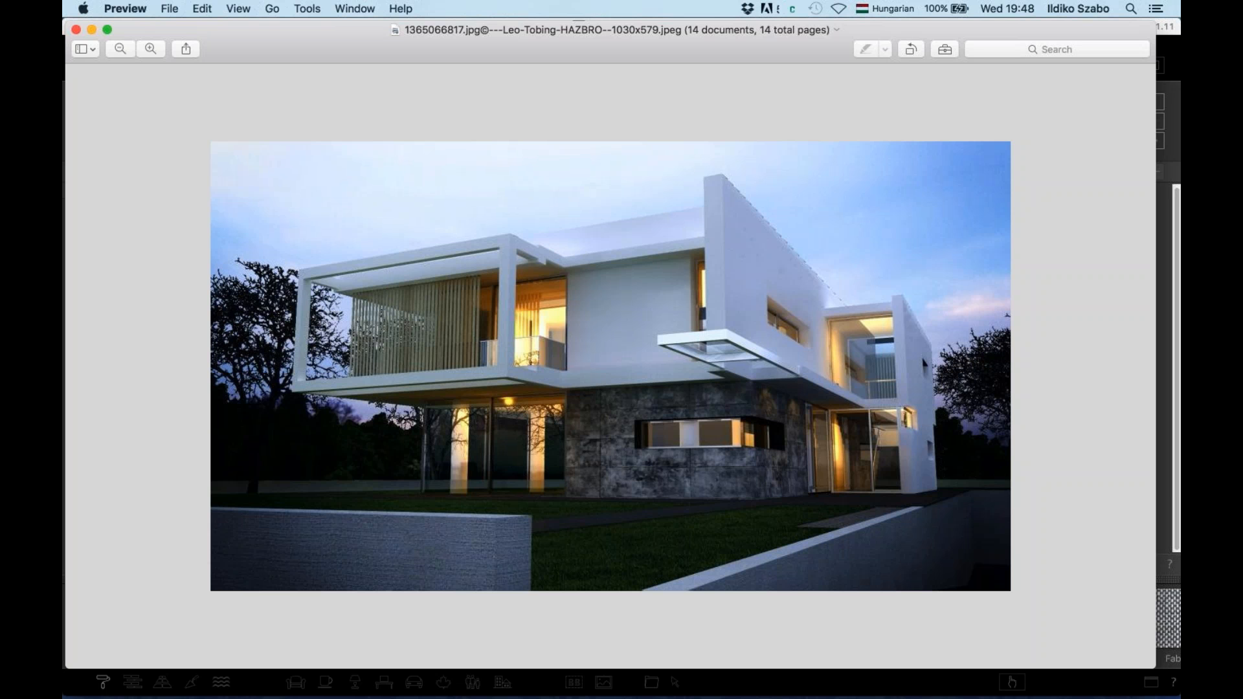
key(Right)
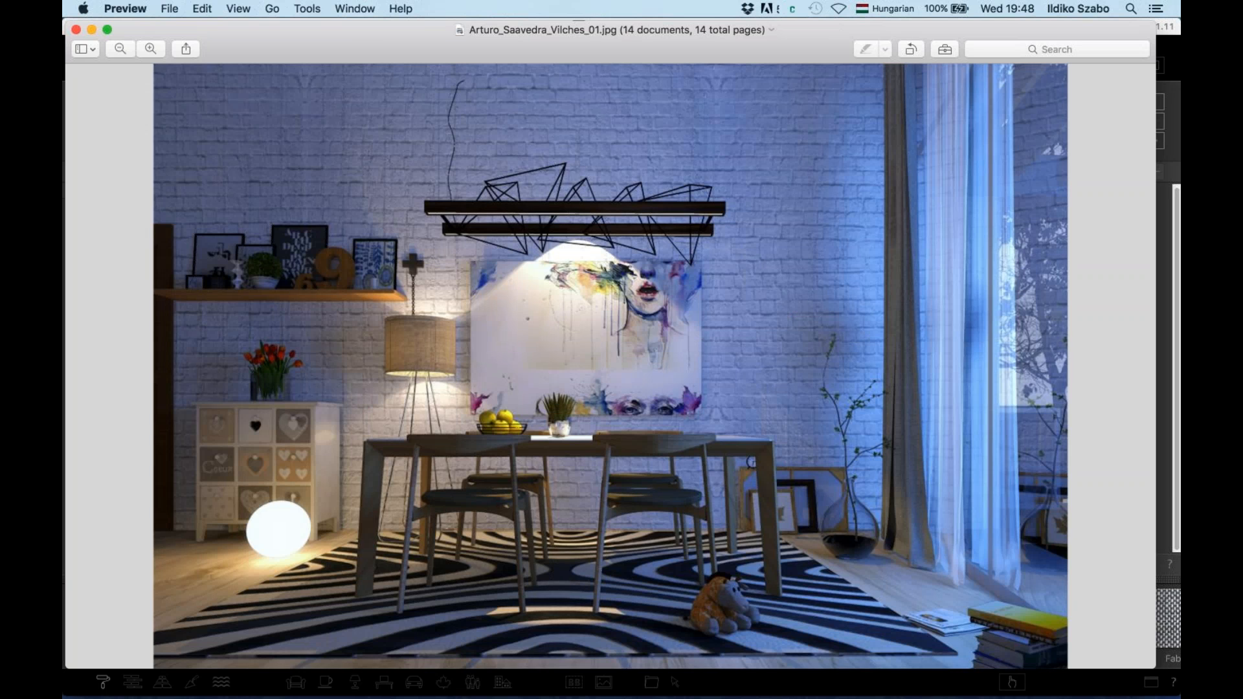
key(Right)
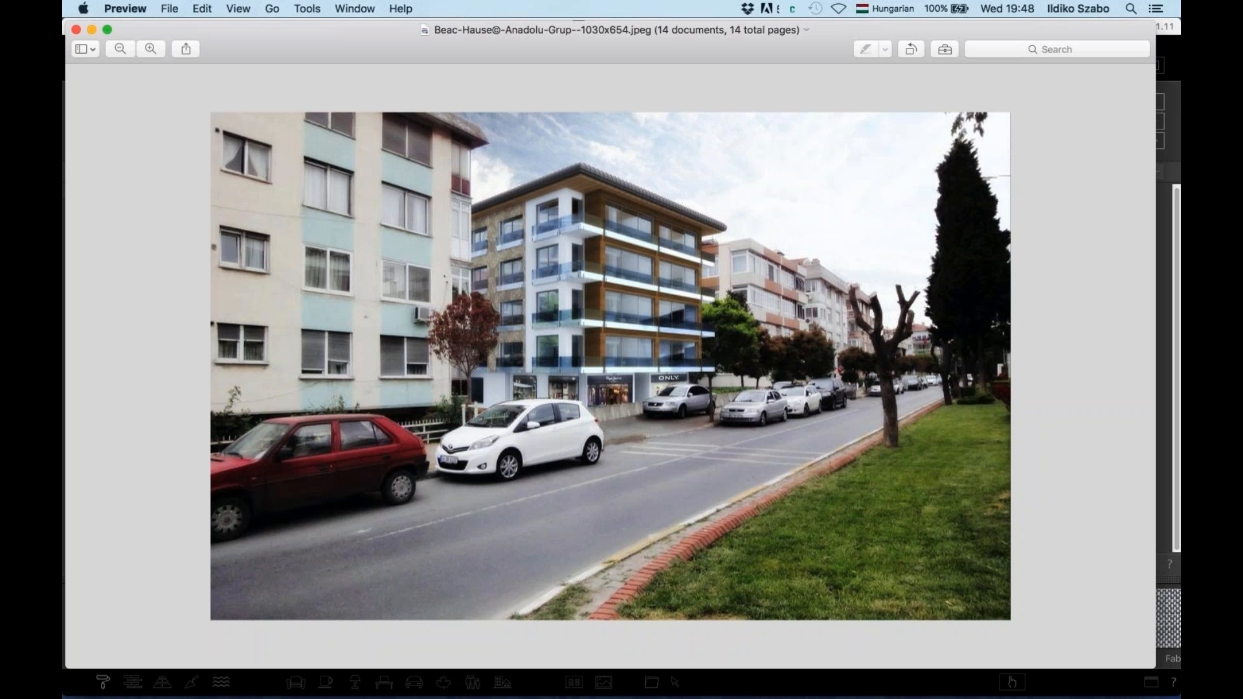
Step through the remaining example renders, then return to Artlantis Studio
key(Right)
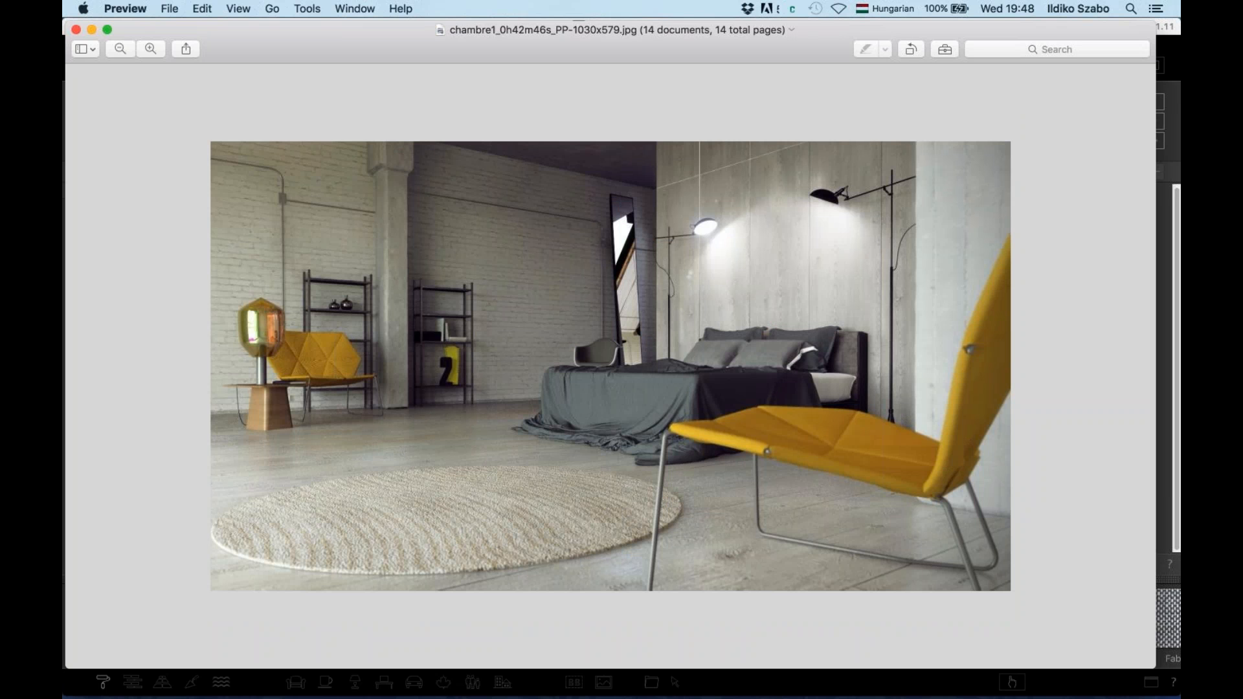
key(Right)
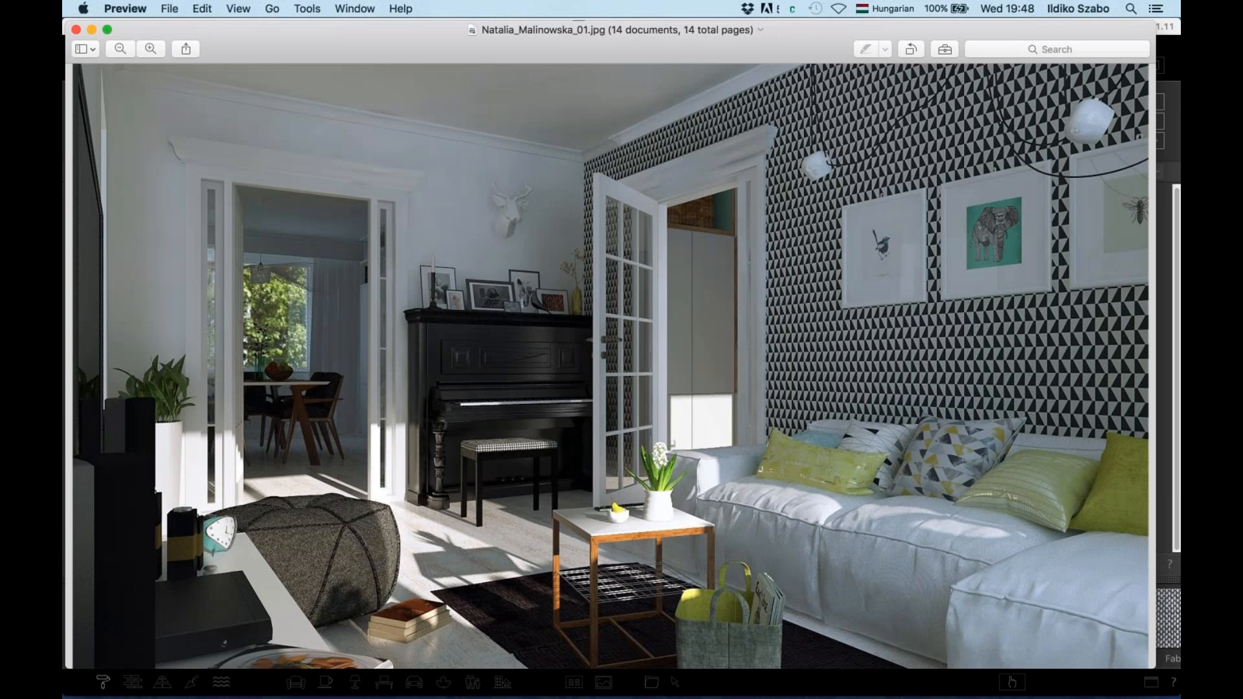
key(Right)
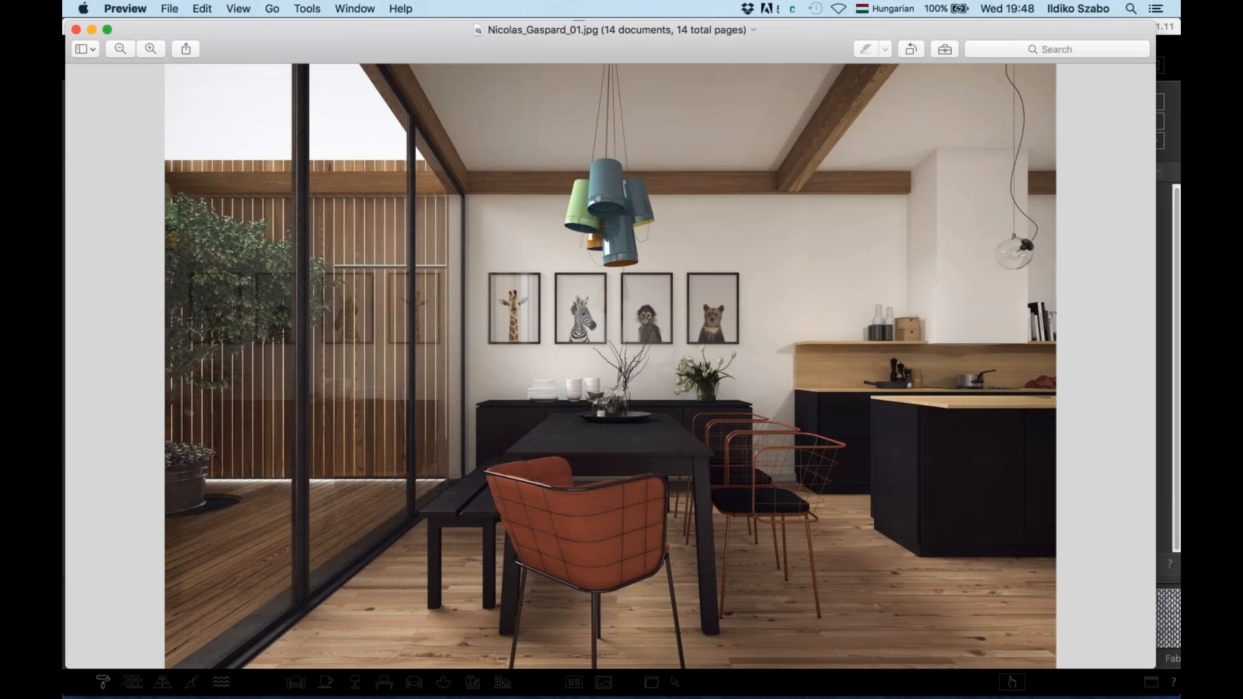
key(Right)
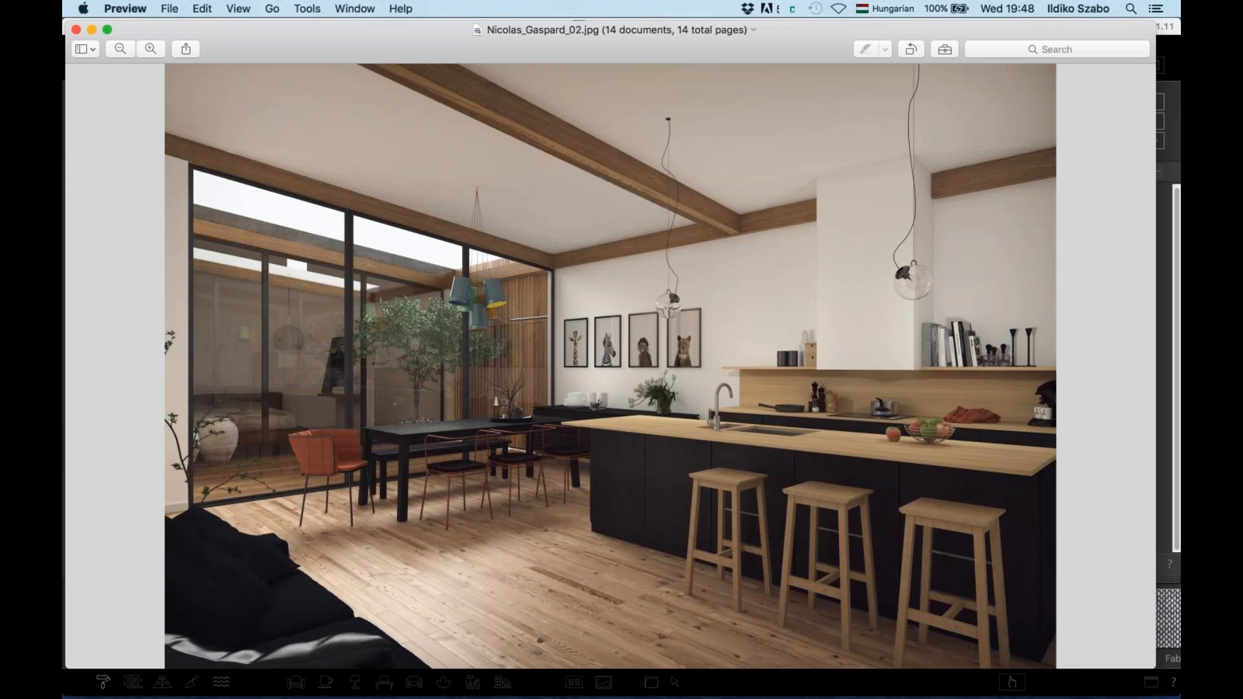
key(Right)
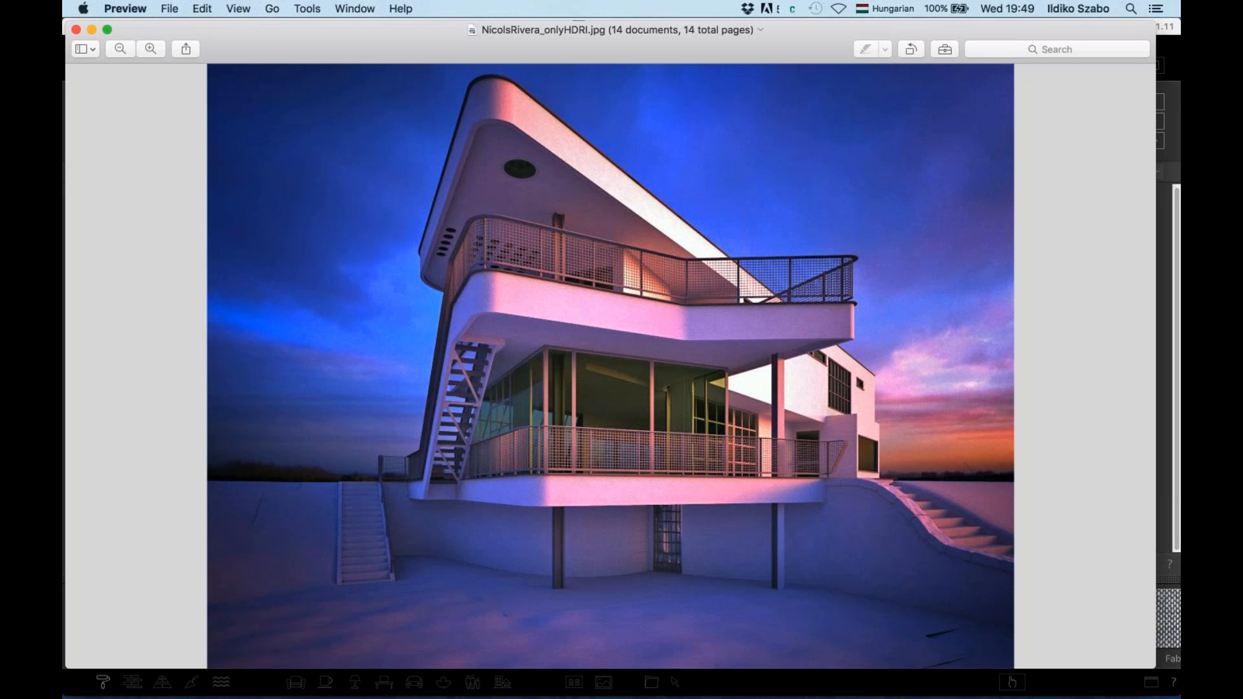
key(Right)
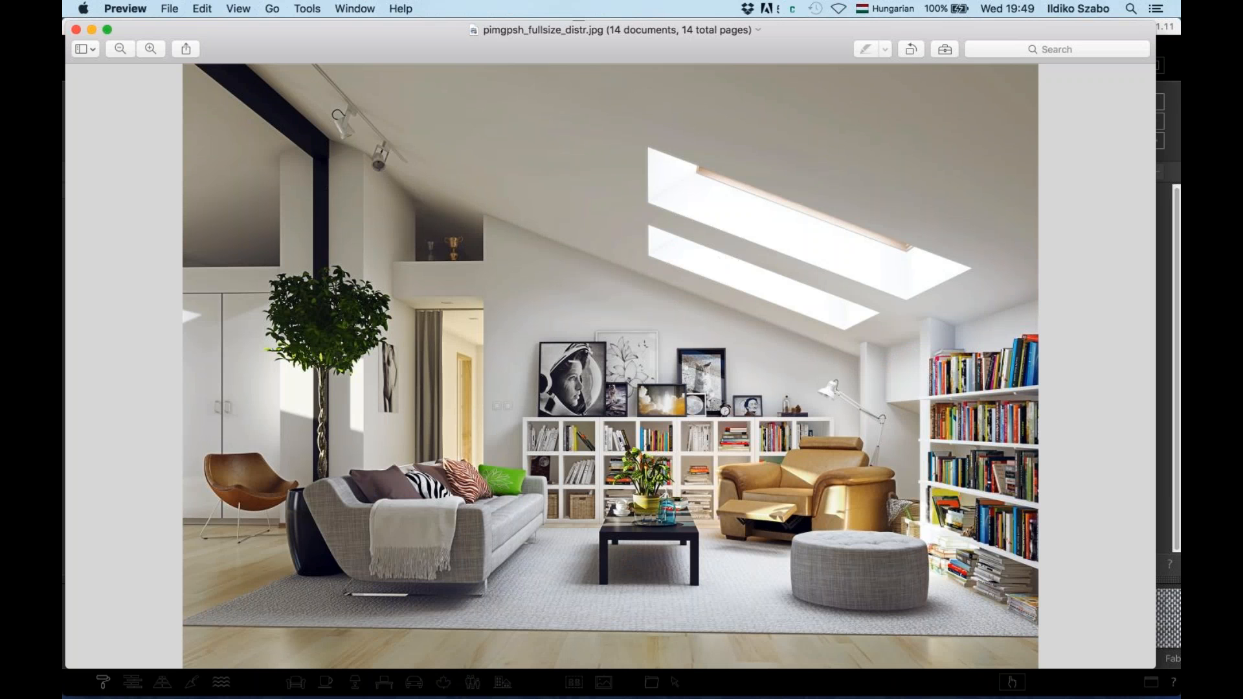
key(super+Tab)
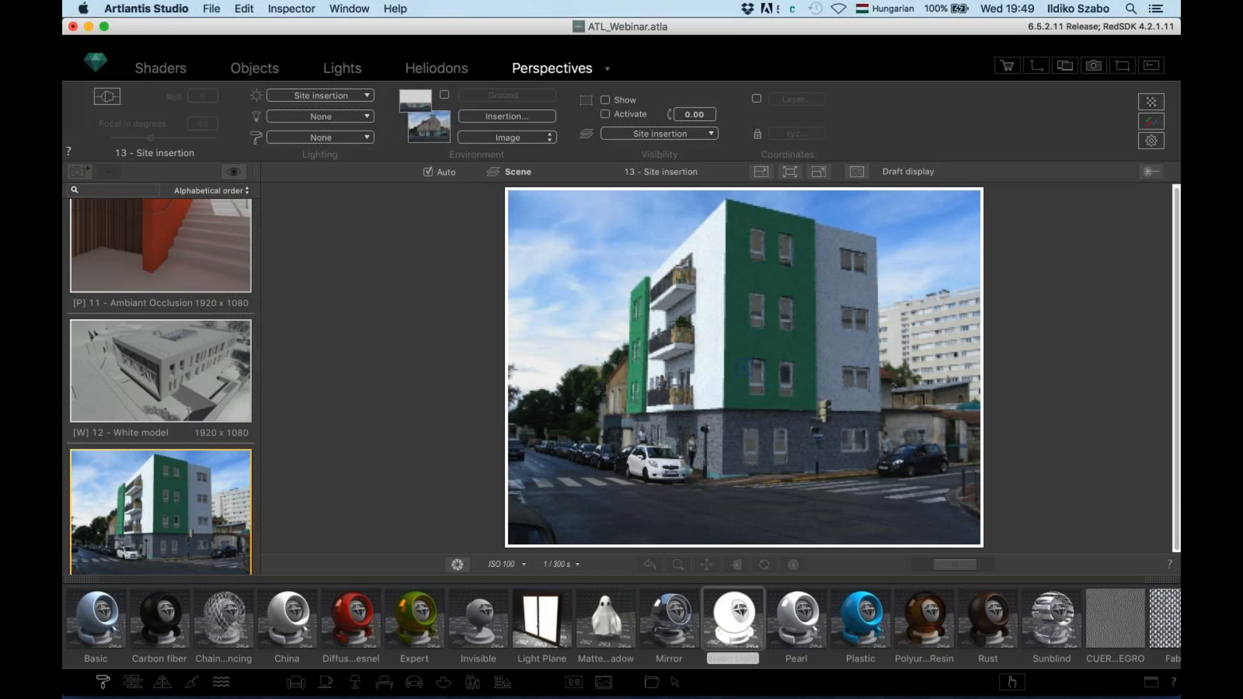
Switch to the 14 - Render Manager perspective, enlarge the preview frame, and turn off the background image
click(671, 170)
click(672, 185)
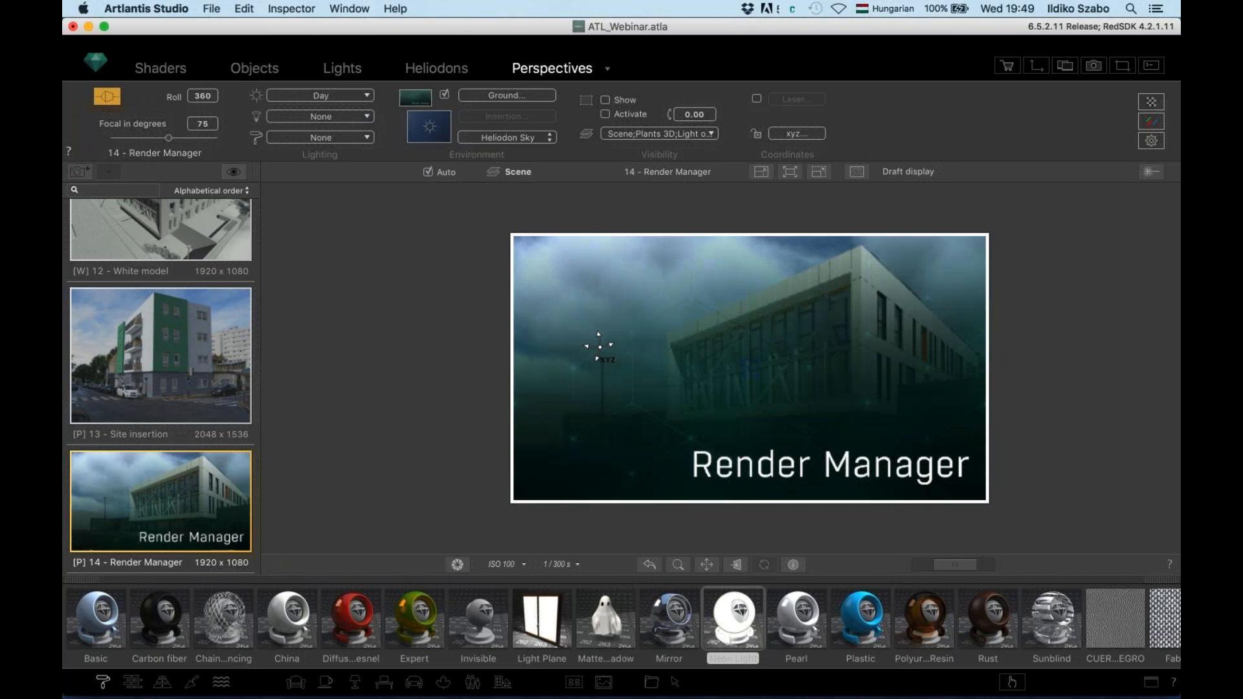
click(819, 172)
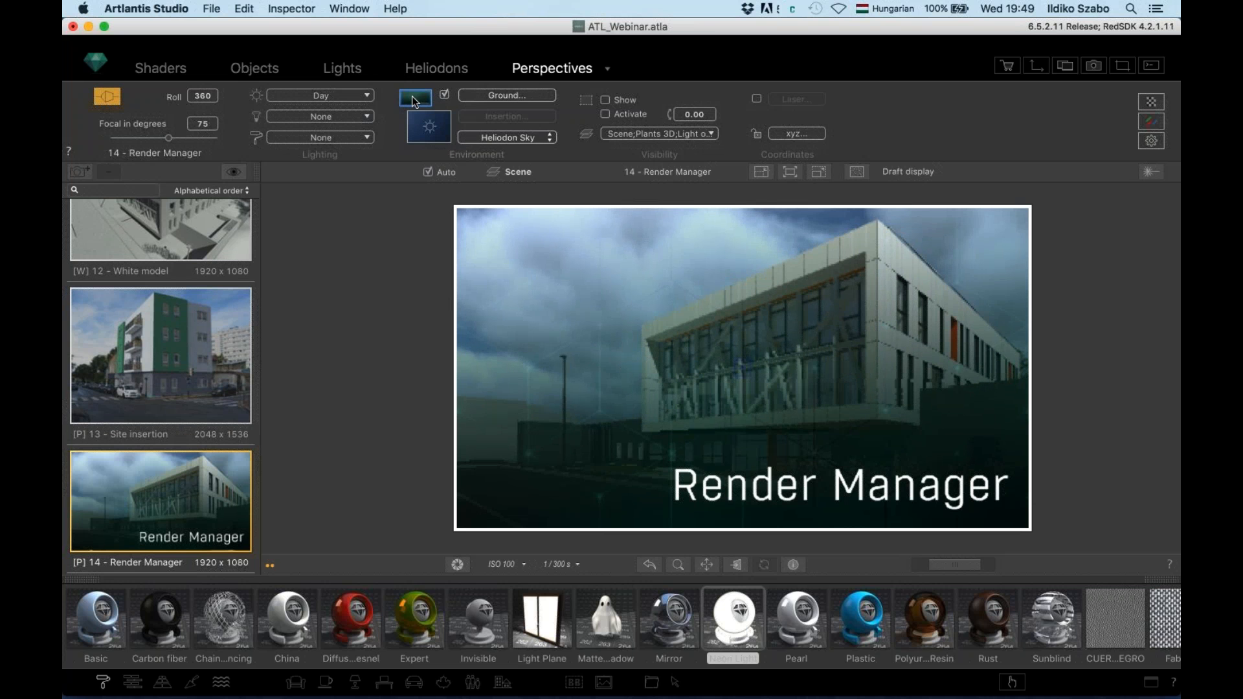
click(415, 99)
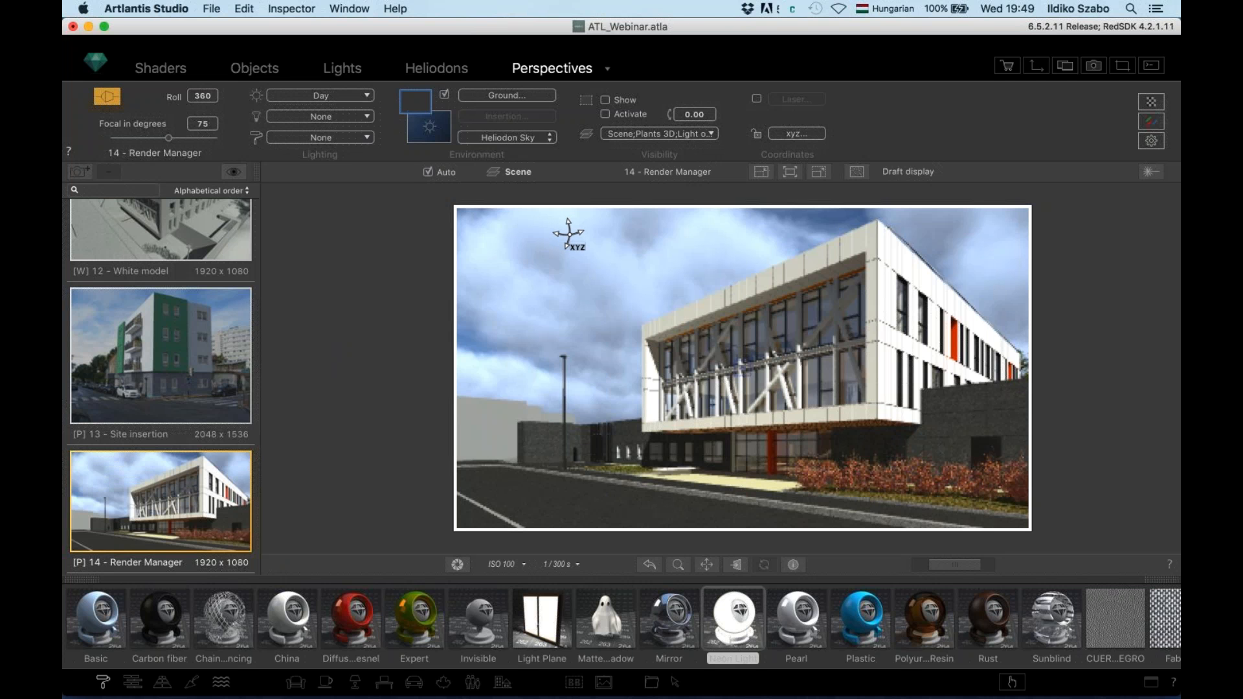
Save the project as 'sdfsddfs' in Desktop > demo65_RM, replacing the name ATL_Webinar
click(210, 8)
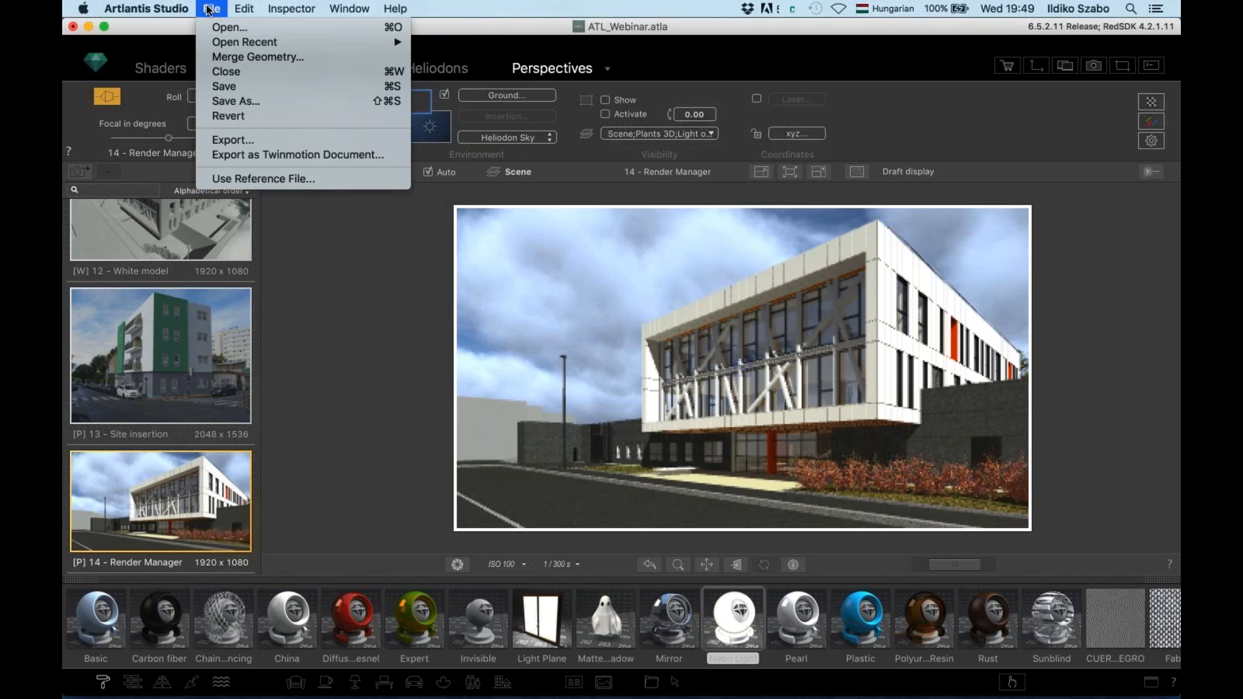
click(217, 100)
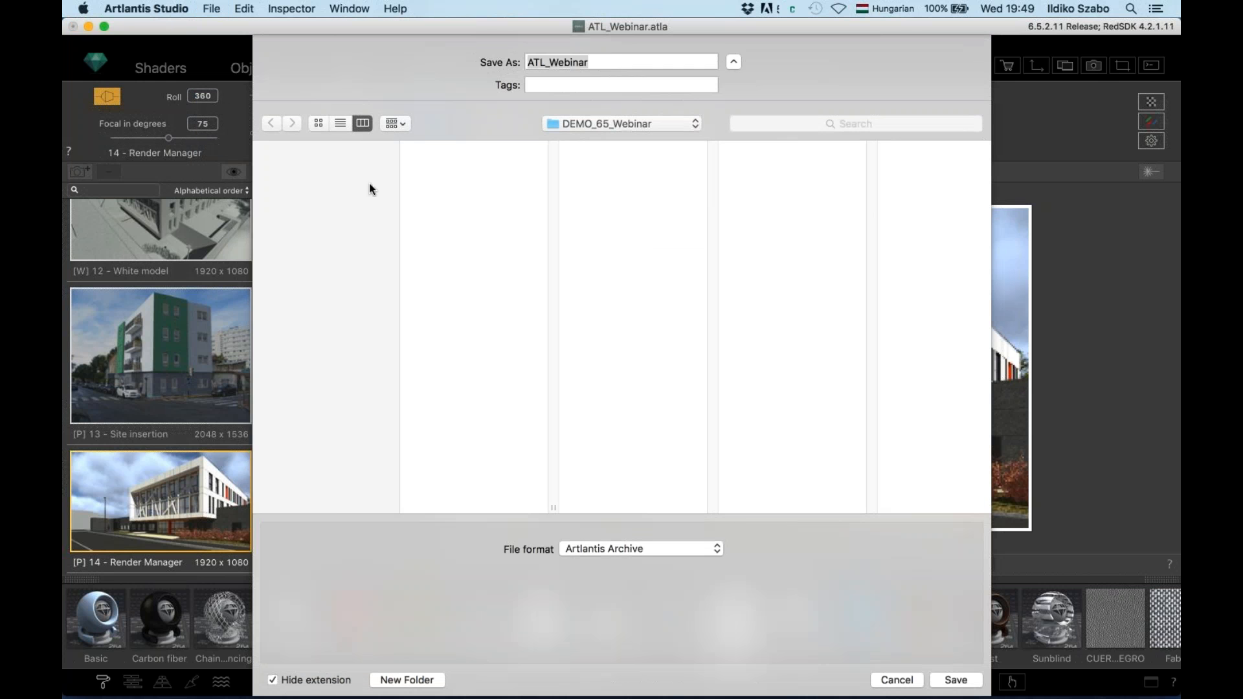
click(317, 251)
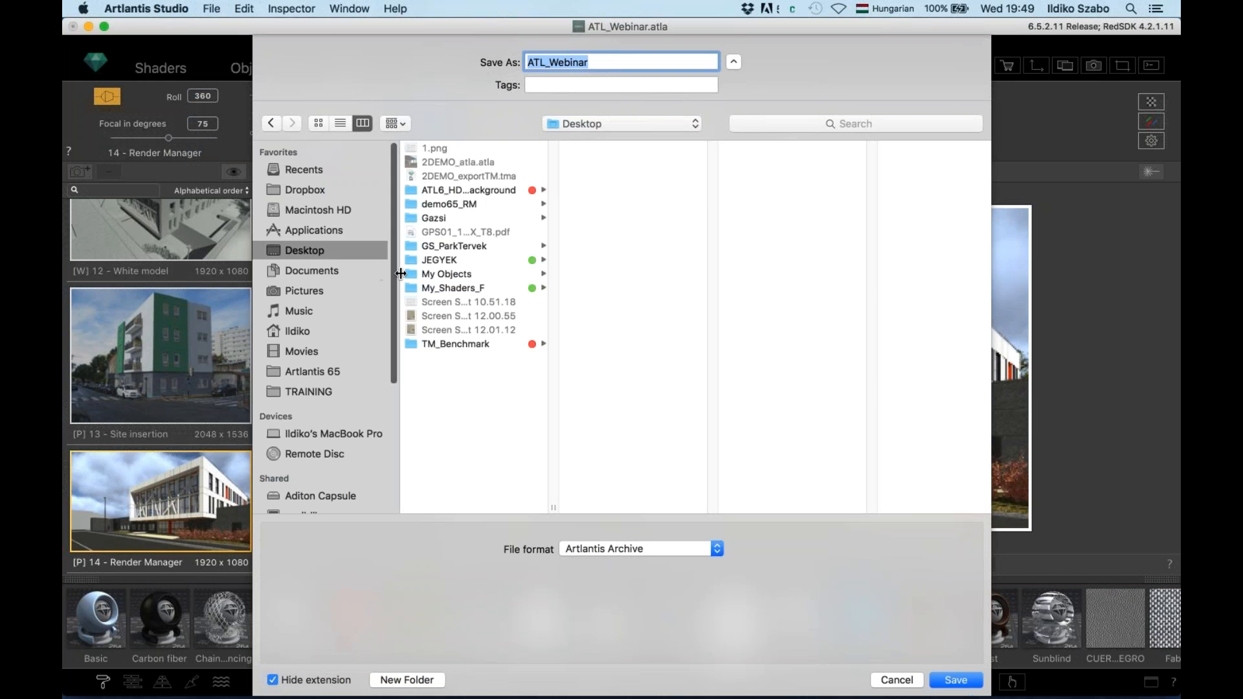
click(457, 205)
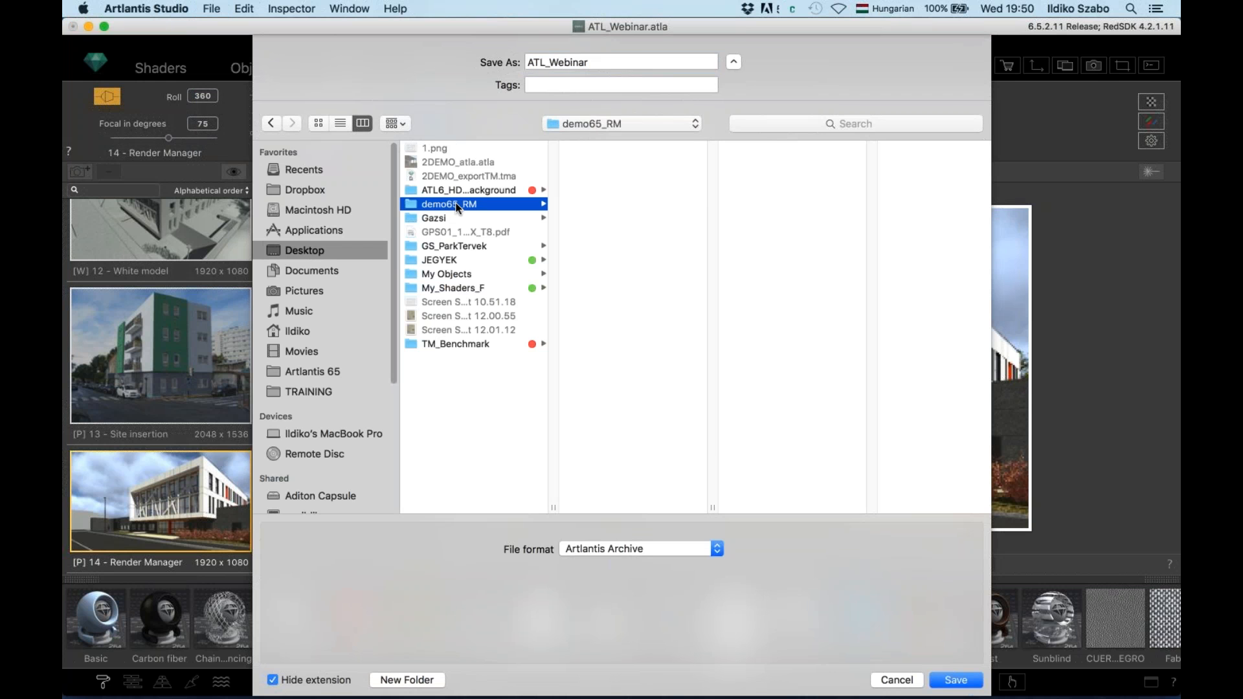
drag(591, 62, 478, 61)
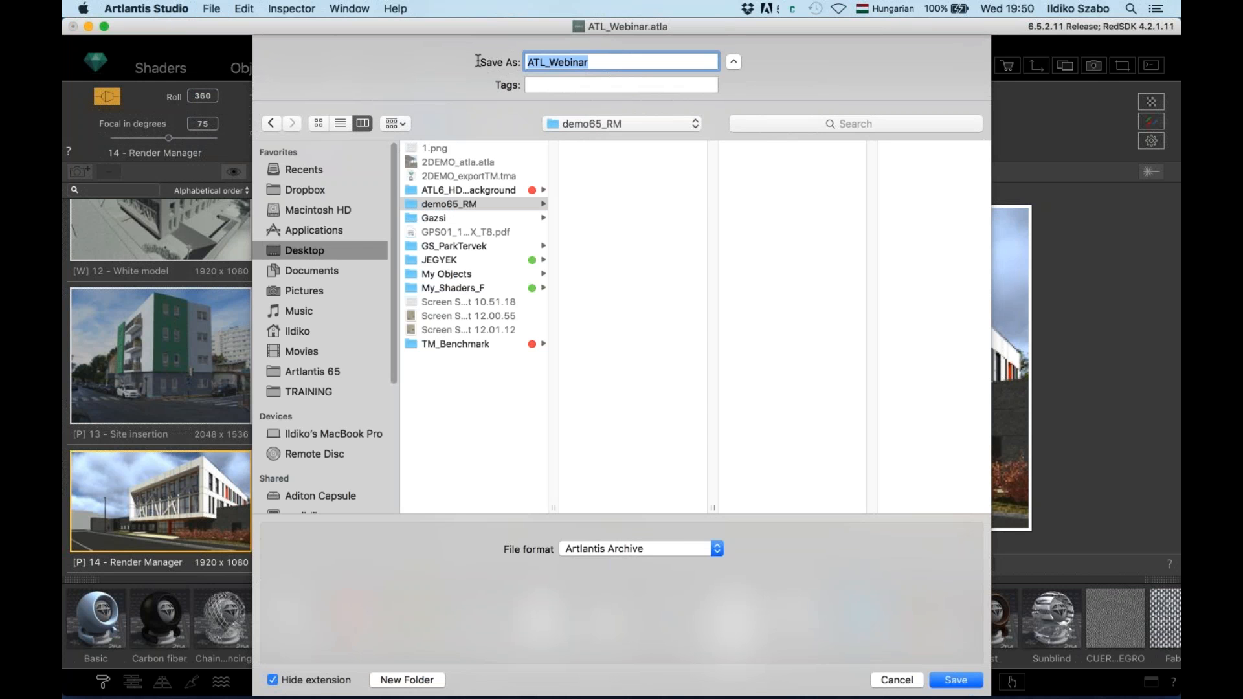
text(sdfsddfs)
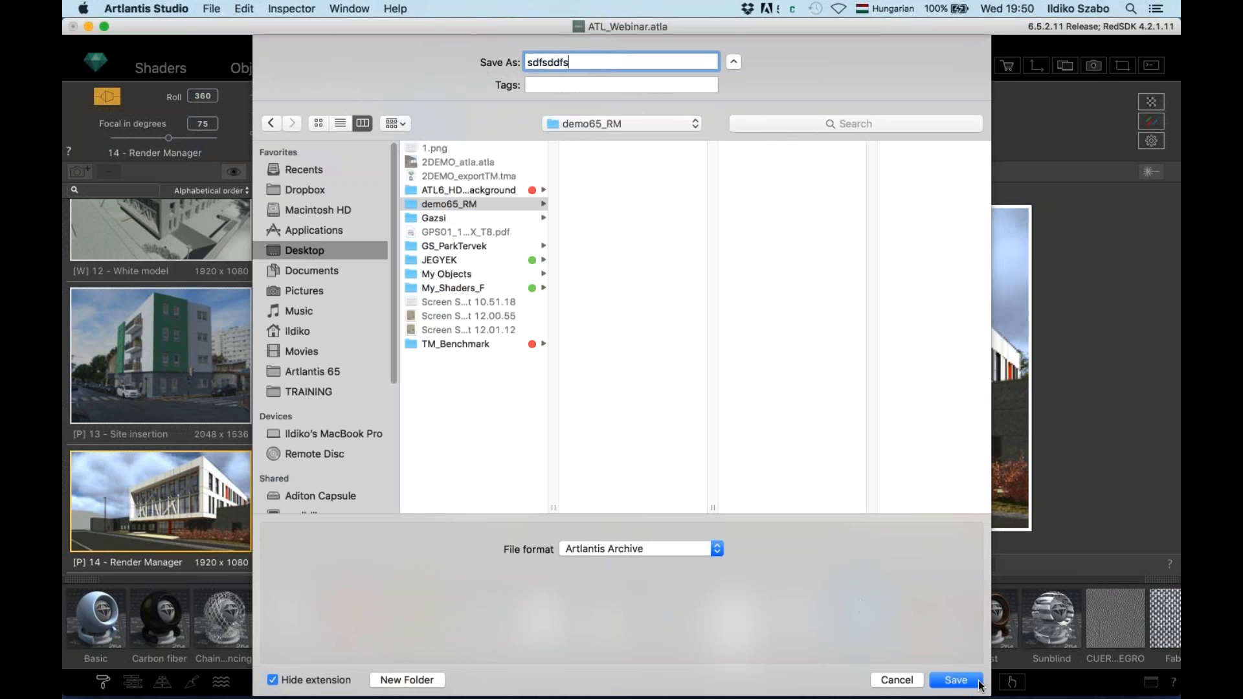
click(958, 681)
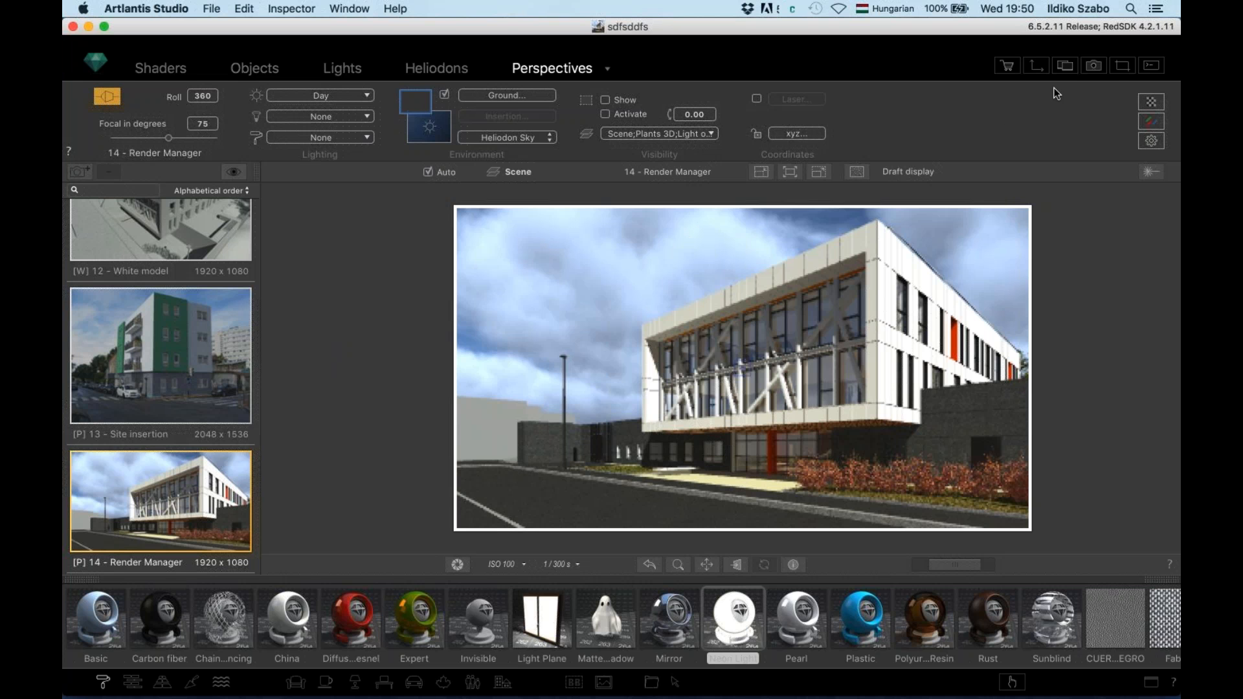
Send the 14 - Render Manager view to the Render Later queue as a 1920×1080 JPEG
click(1095, 68)
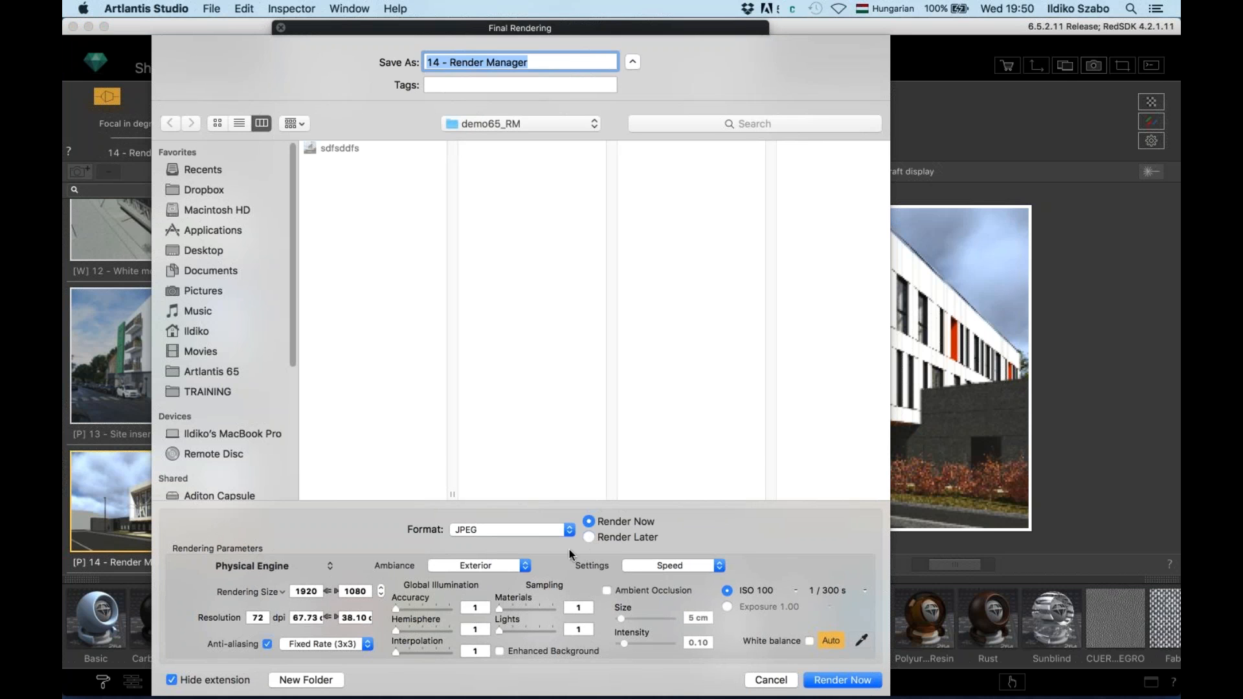
click(588, 538)
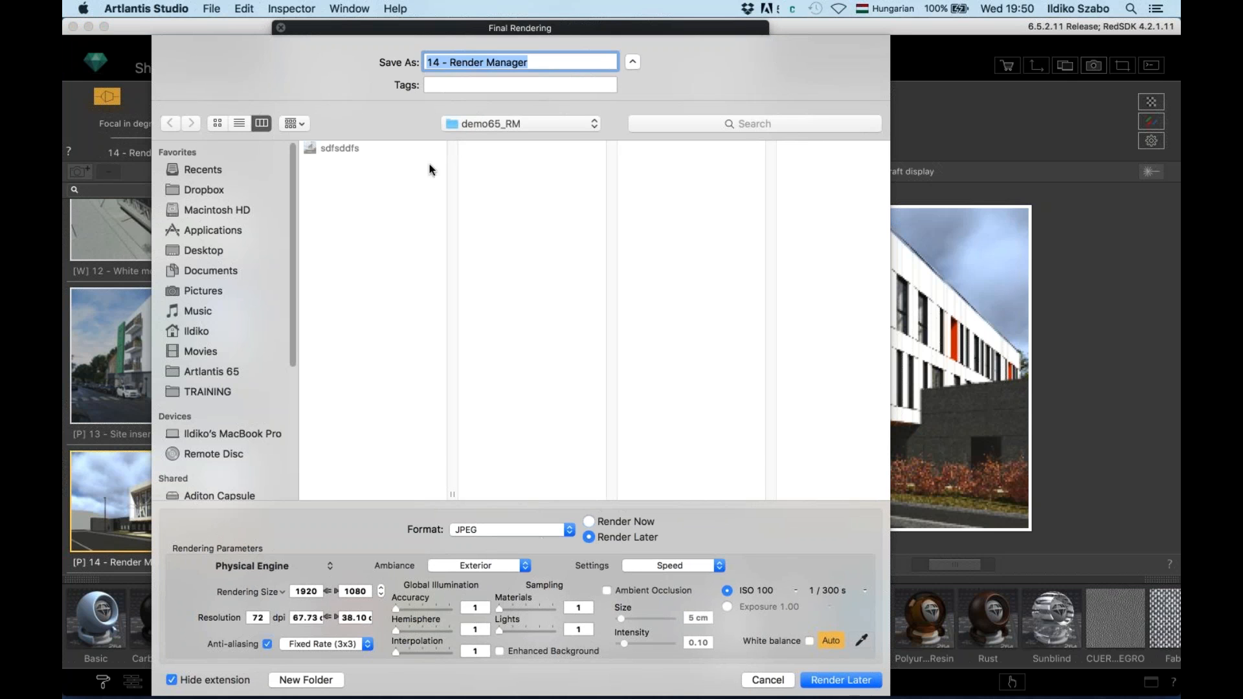
click(834, 680)
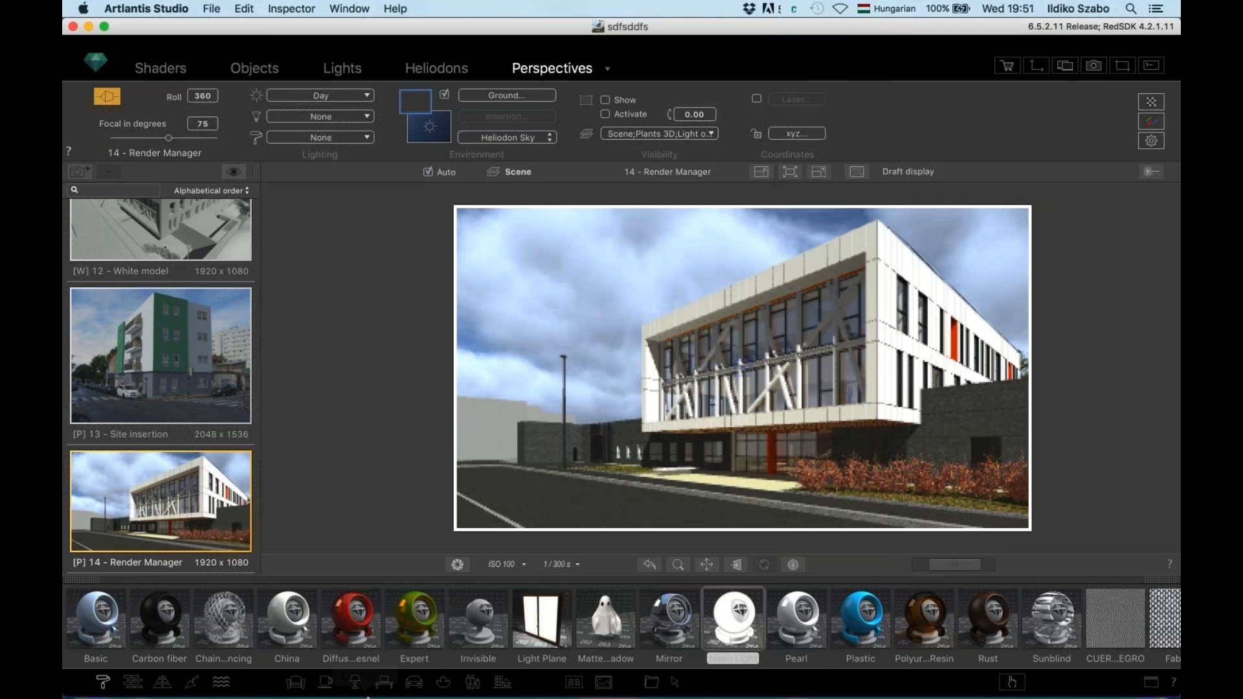
mouse_move(367, 698)
Launch Artlantis Render Manager and refresh its Renders List so 14 - Render Manager appears beside View-01
click(279, 654)
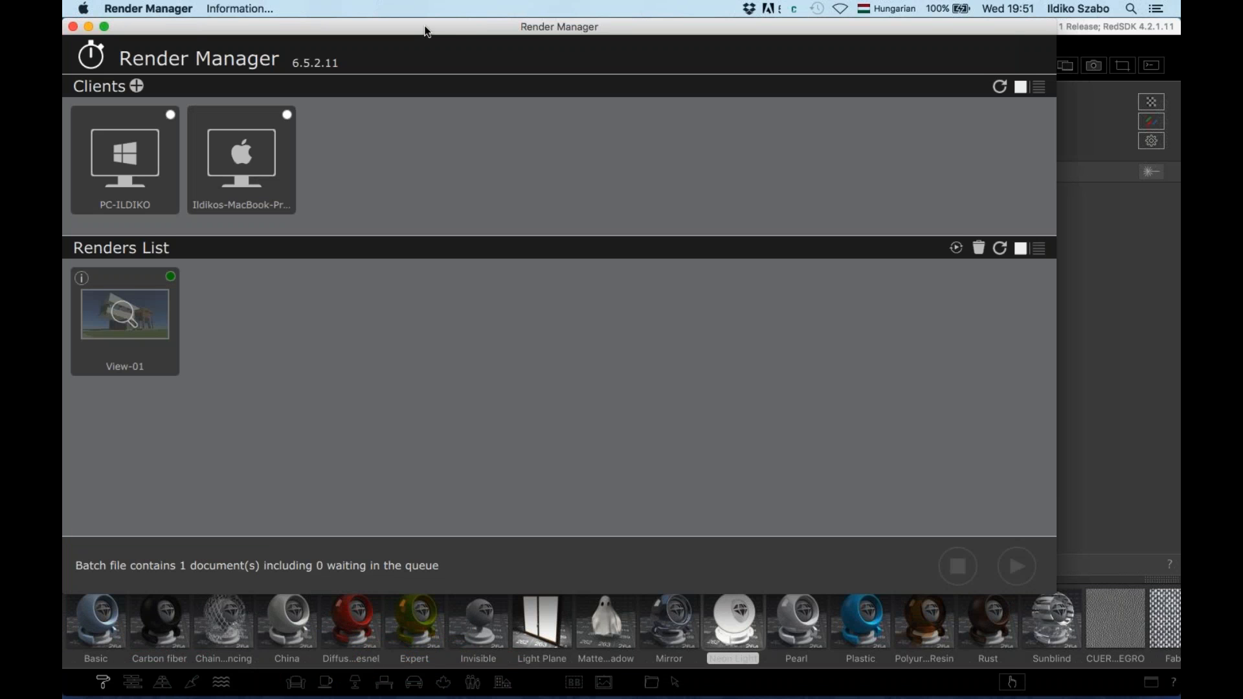
drag(425, 27, 478, 56)
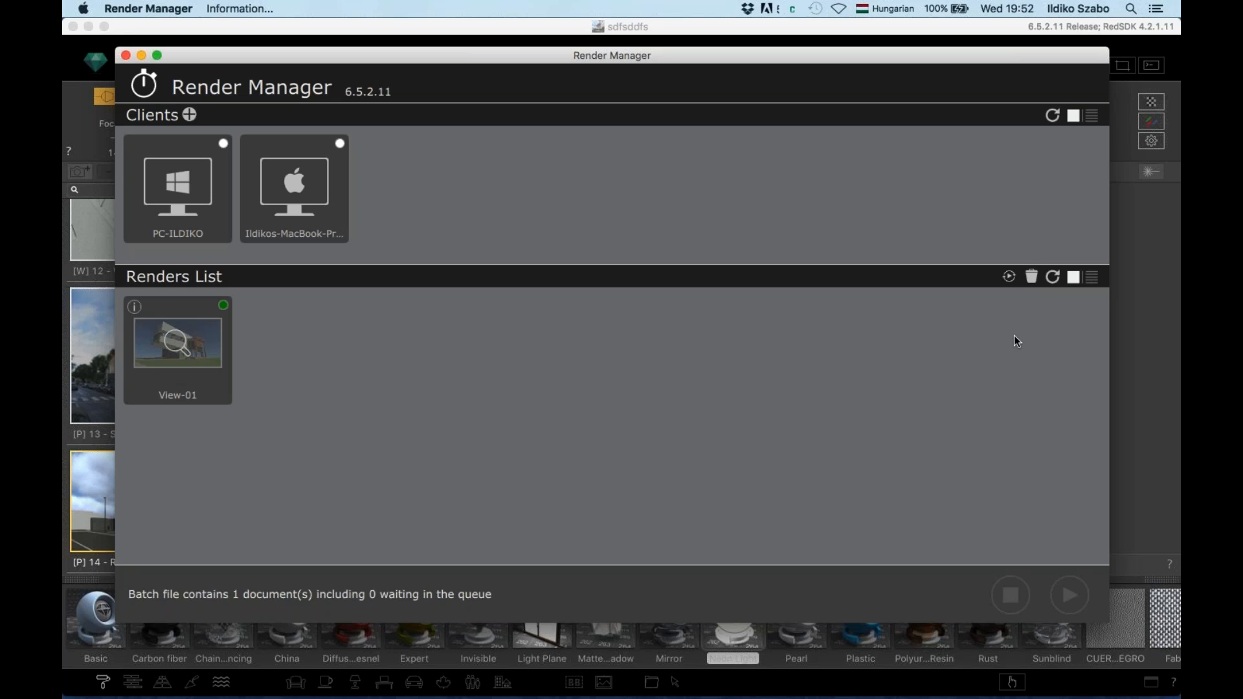
click(1054, 278)
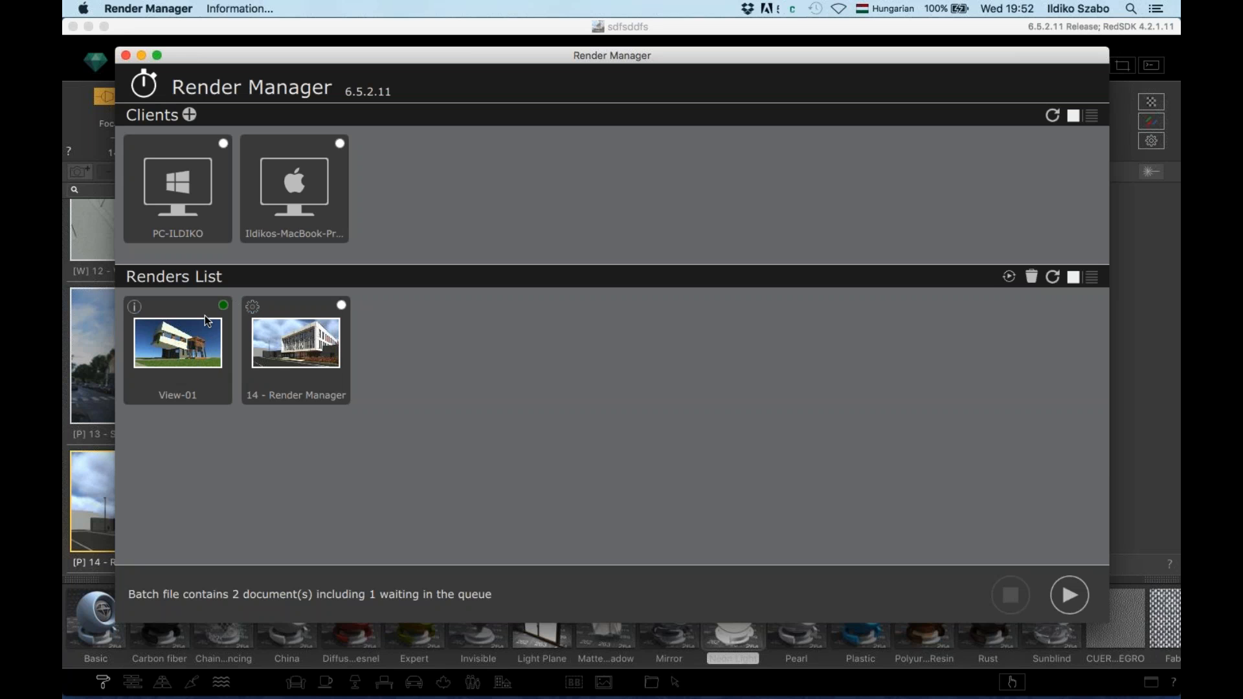
Confirm the 14 - Render Manager job's settings and start it rendering
click(252, 308)
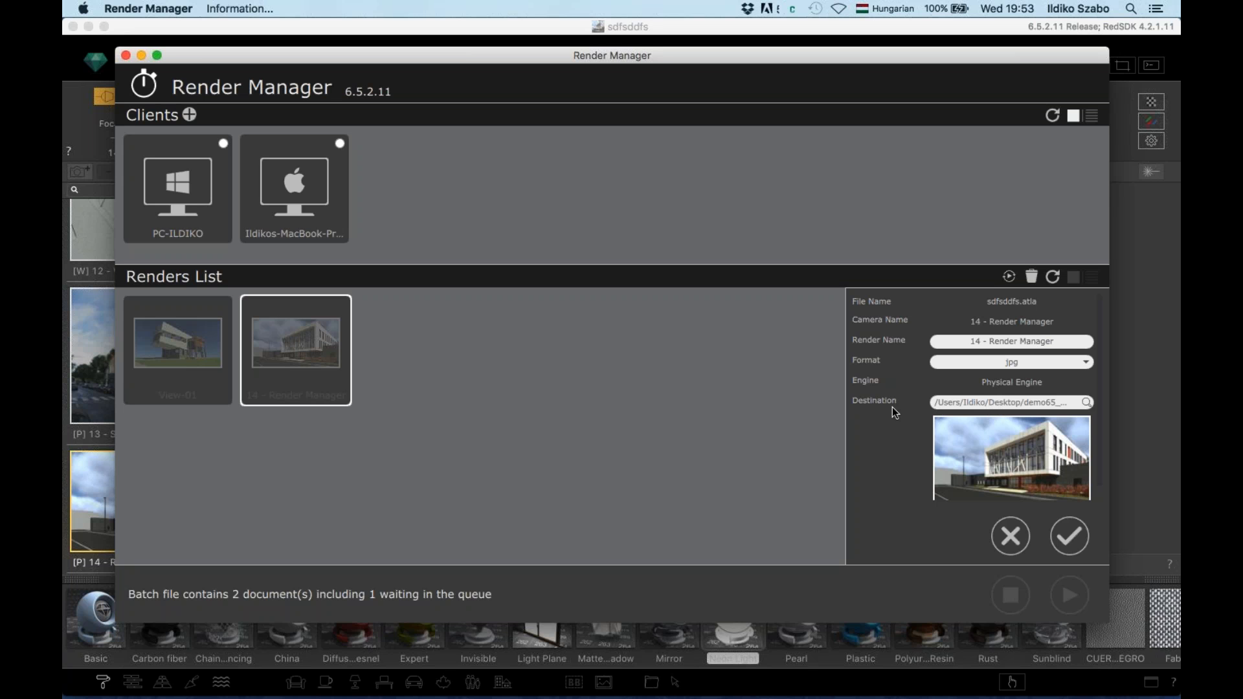
click(1067, 537)
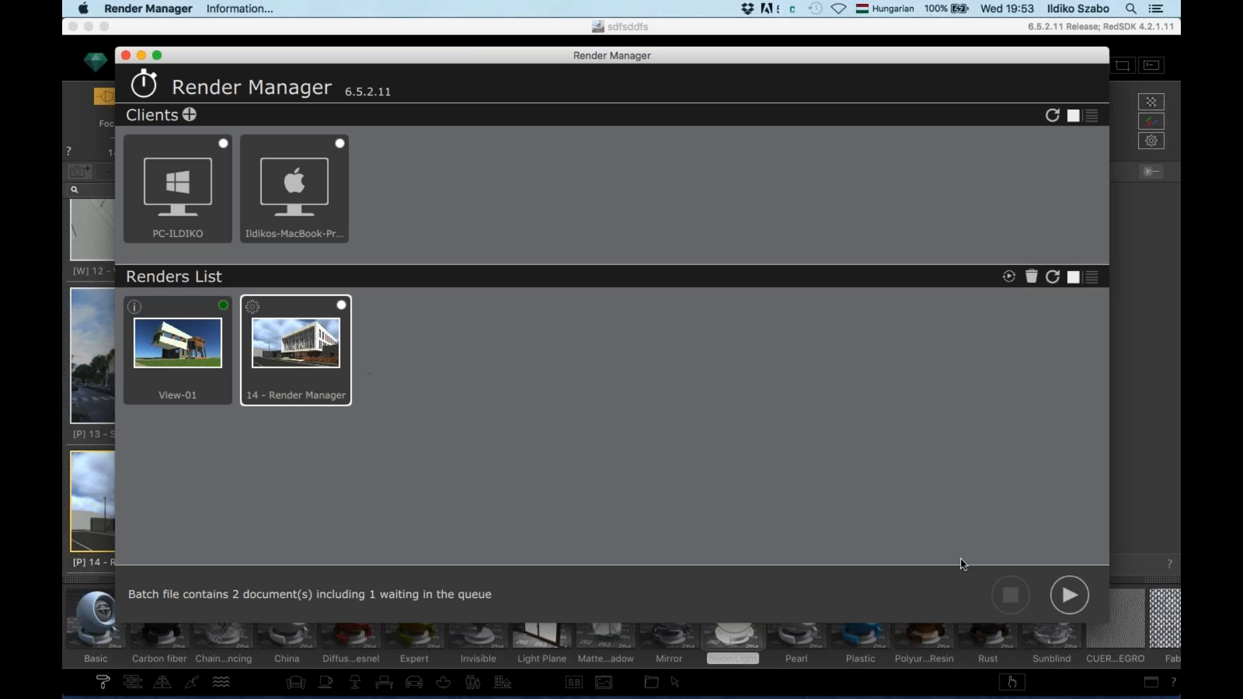
click(1069, 598)
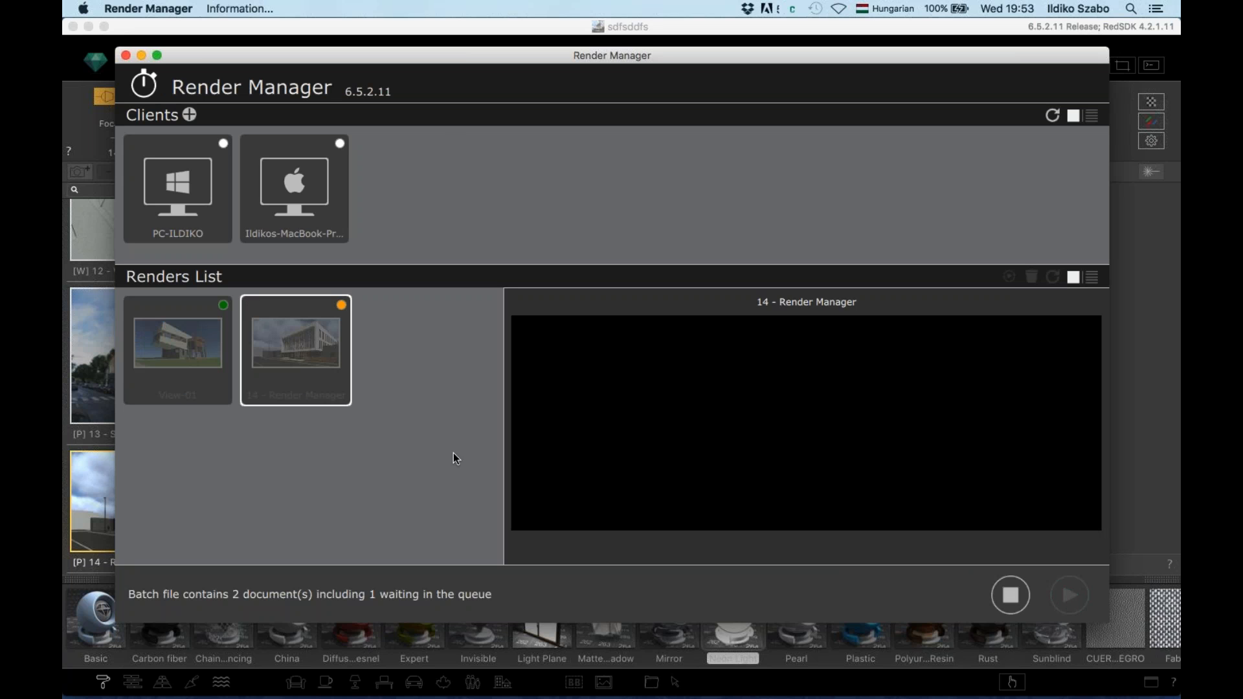
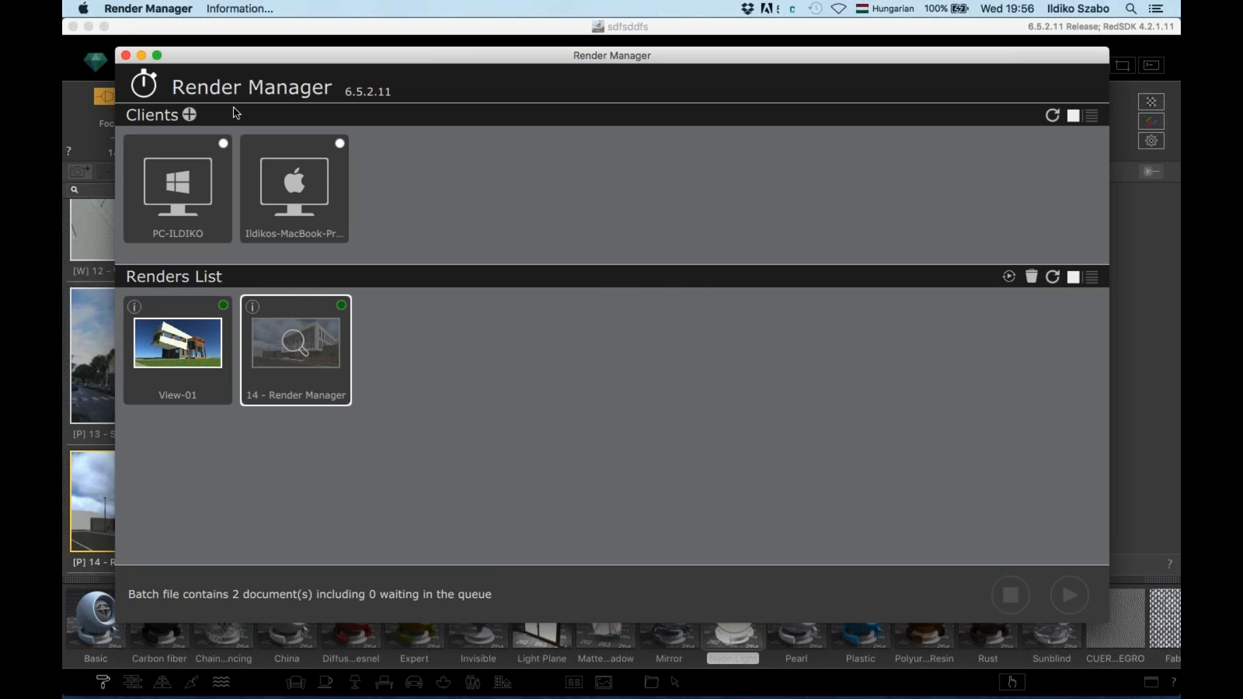
Open the finished 14 - Render Manager.jpg render at full size in Preview
click(295, 342)
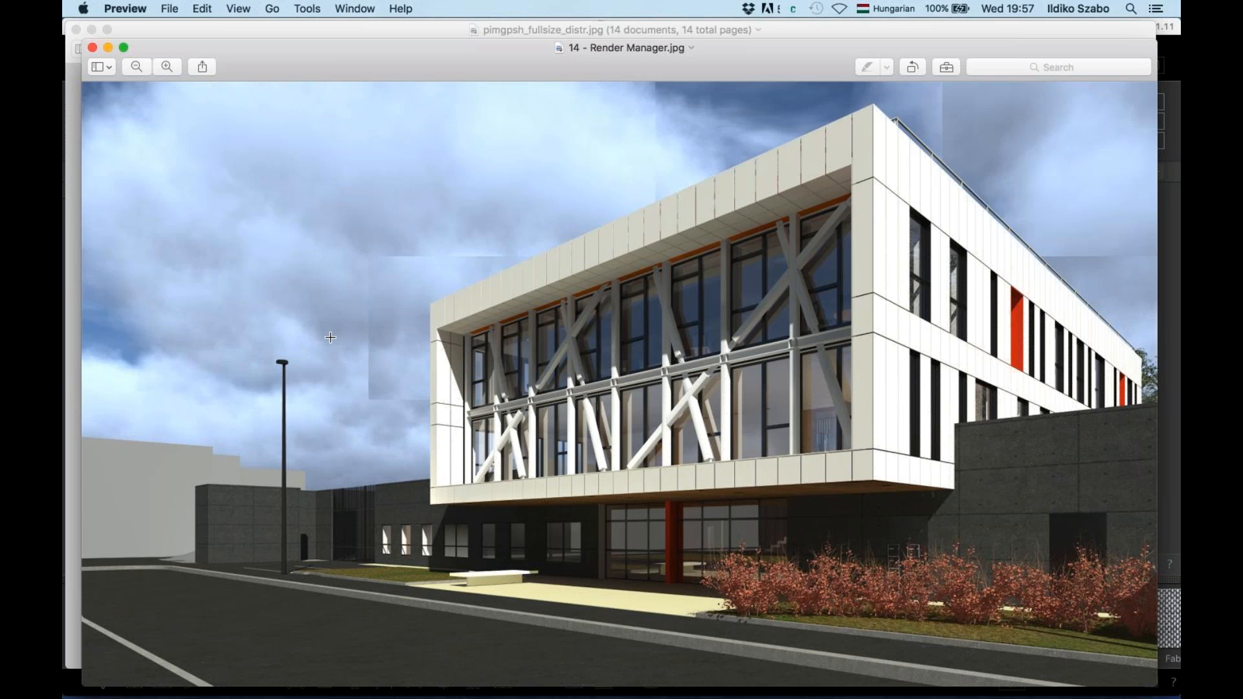
Switch from Preview toward Artlantis Studio with Cmd+Tab
key(super+Tab)
key(super+Tab)
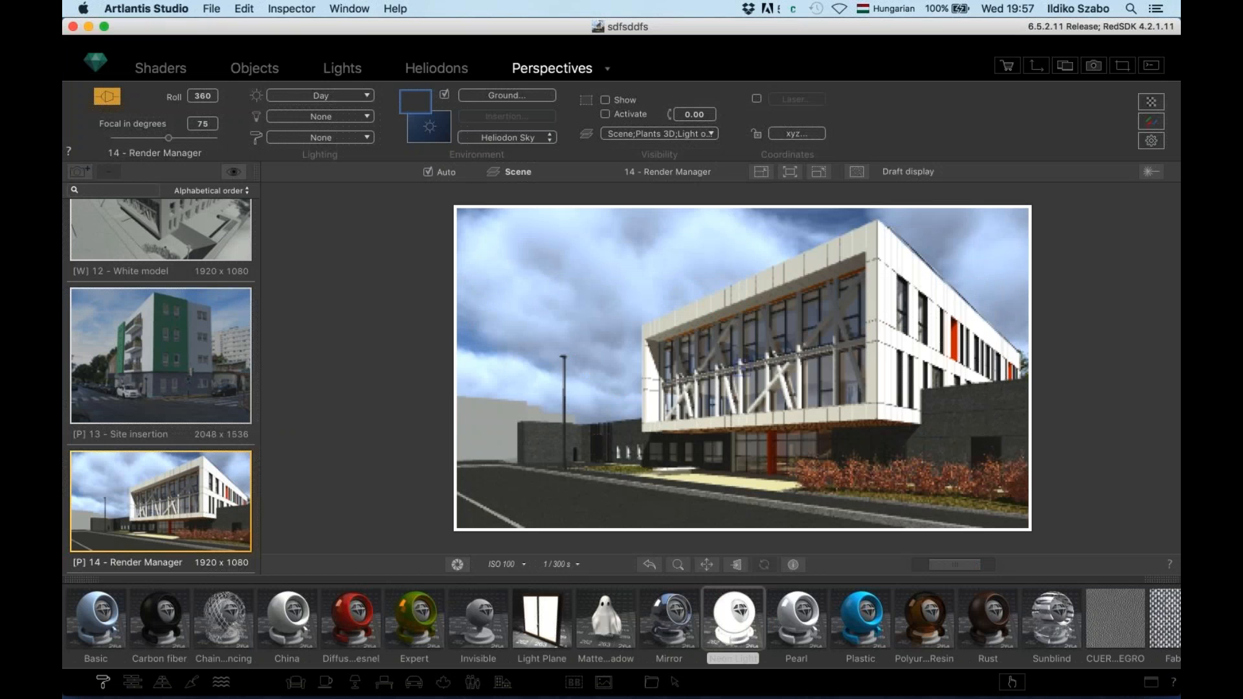
key(super+Tab)
key(super+Tab)
key(super+Tab)
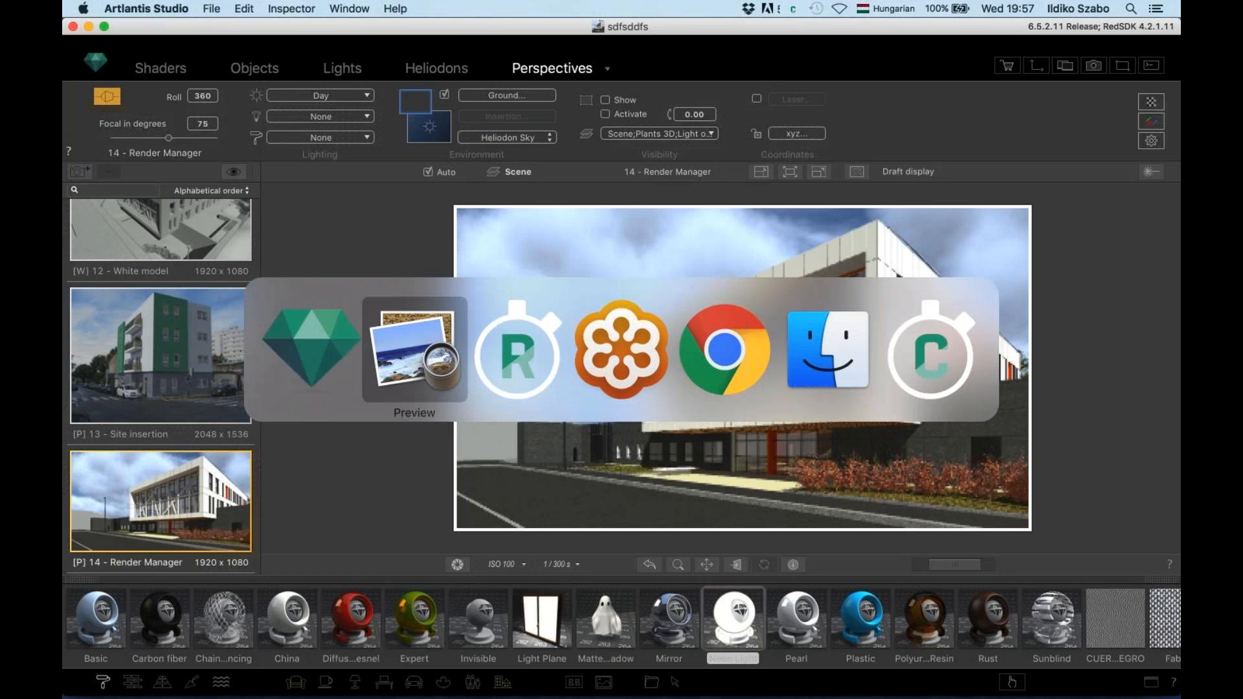
Return to Artlantis Studio, switch to Parallel Views and show the building's Front elevation
key(super+Tab)
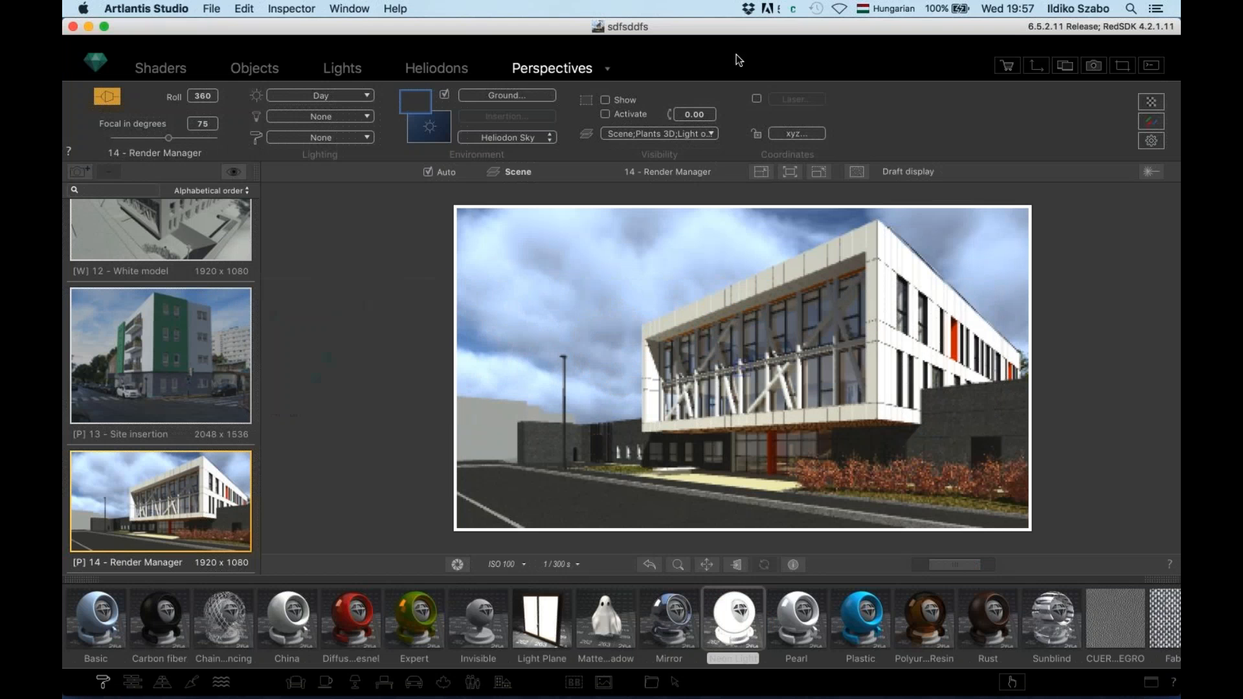
click(609, 69)
click(621, 105)
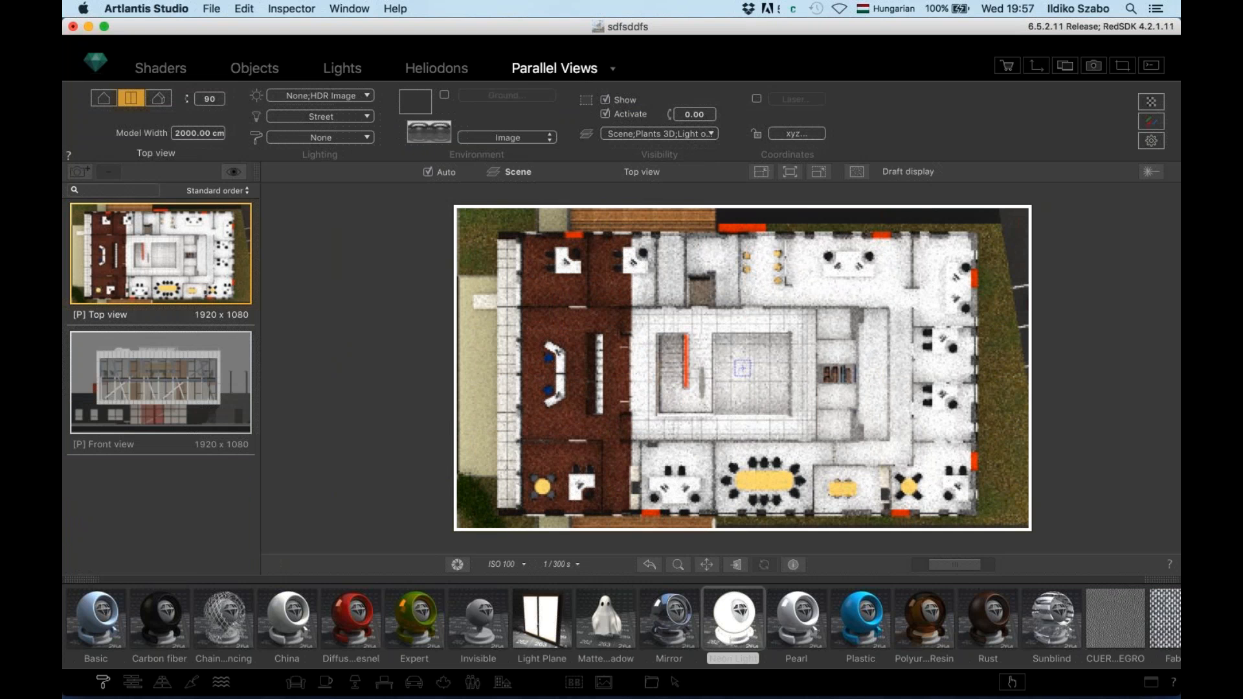
click(203, 371)
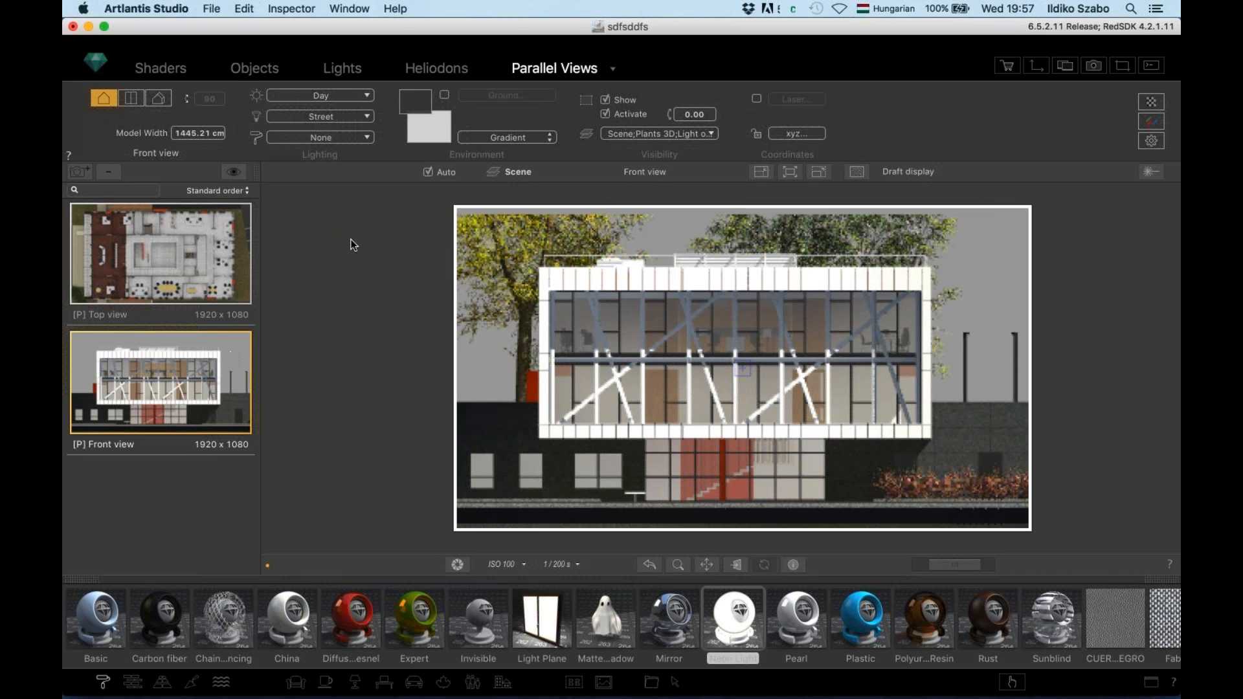
click(612, 69)
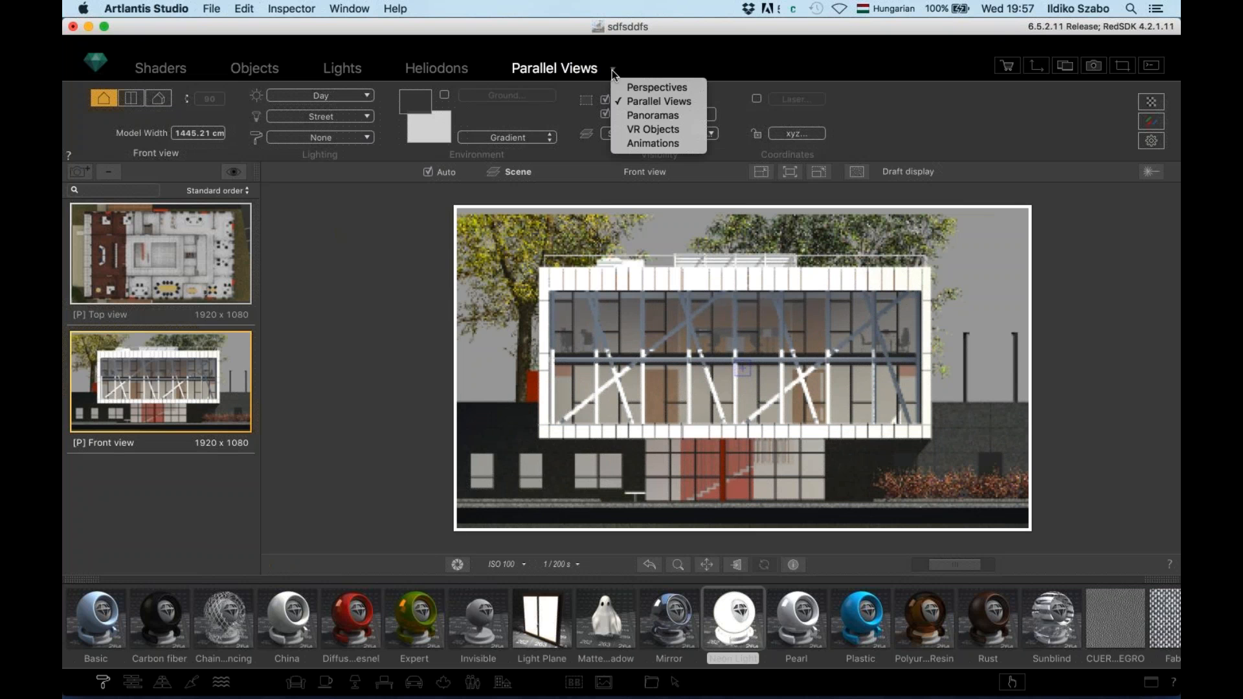
Switch to Panoramas mode and centre the 2D View plan on the Entrance camera
click(641, 115)
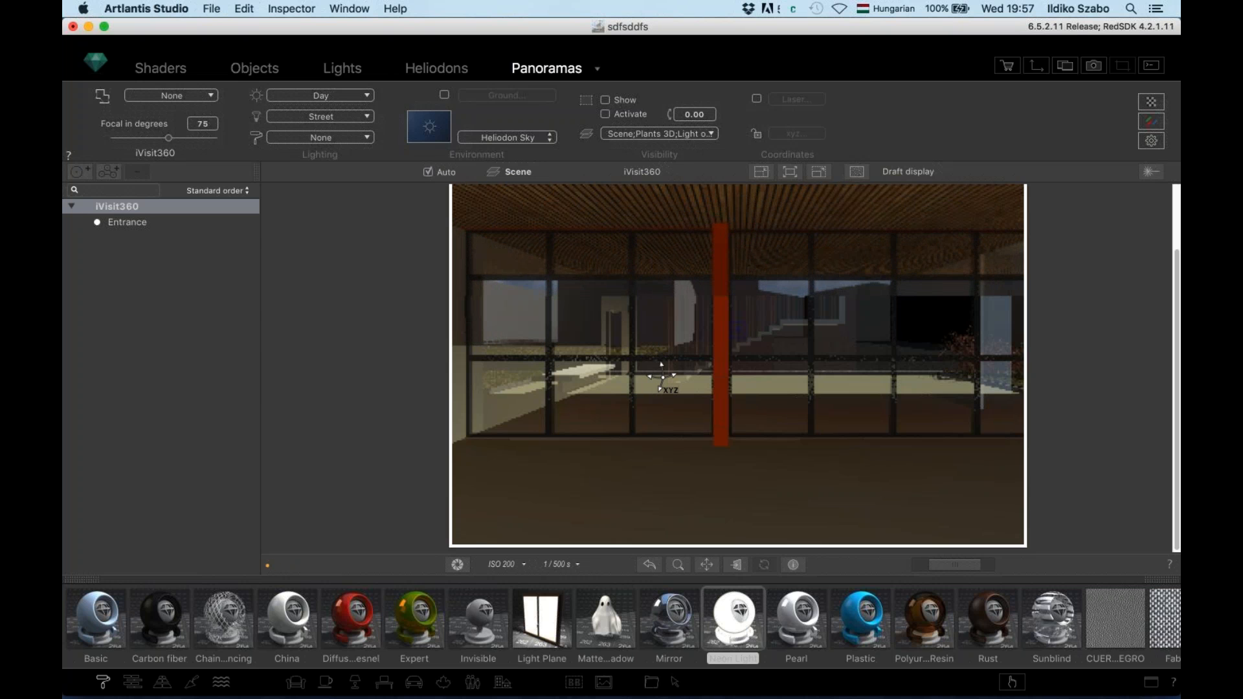
drag(661, 369, 338, 367)
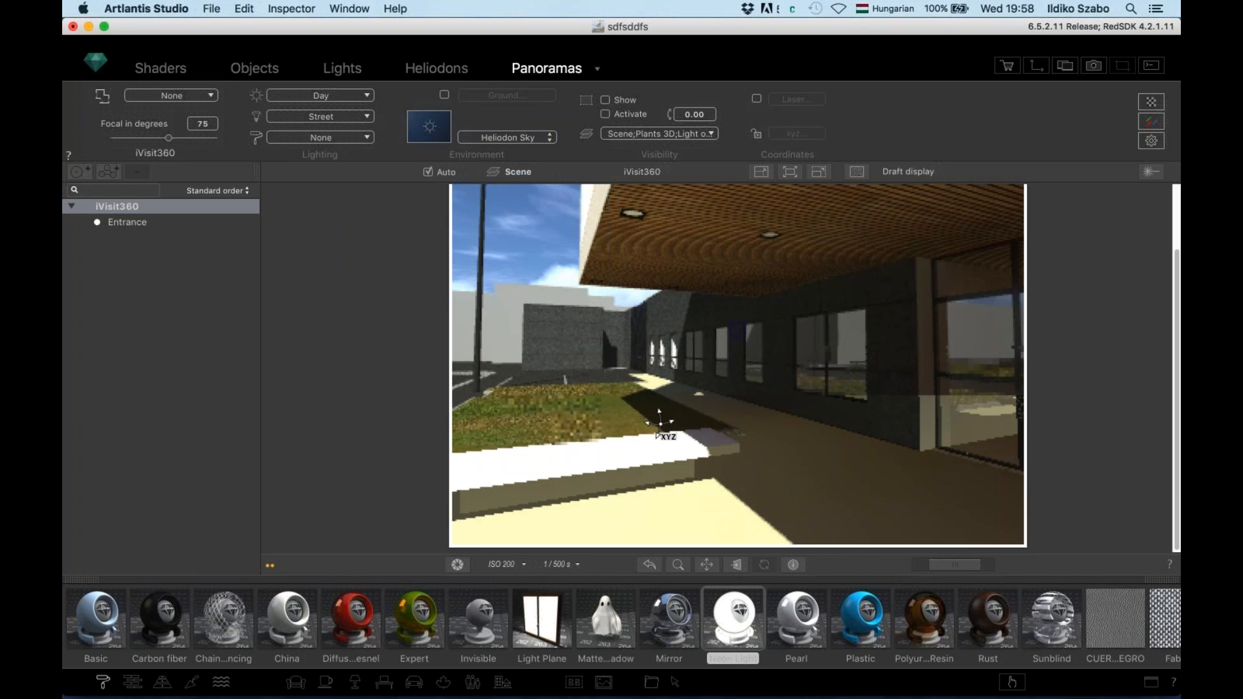
click(1037, 67)
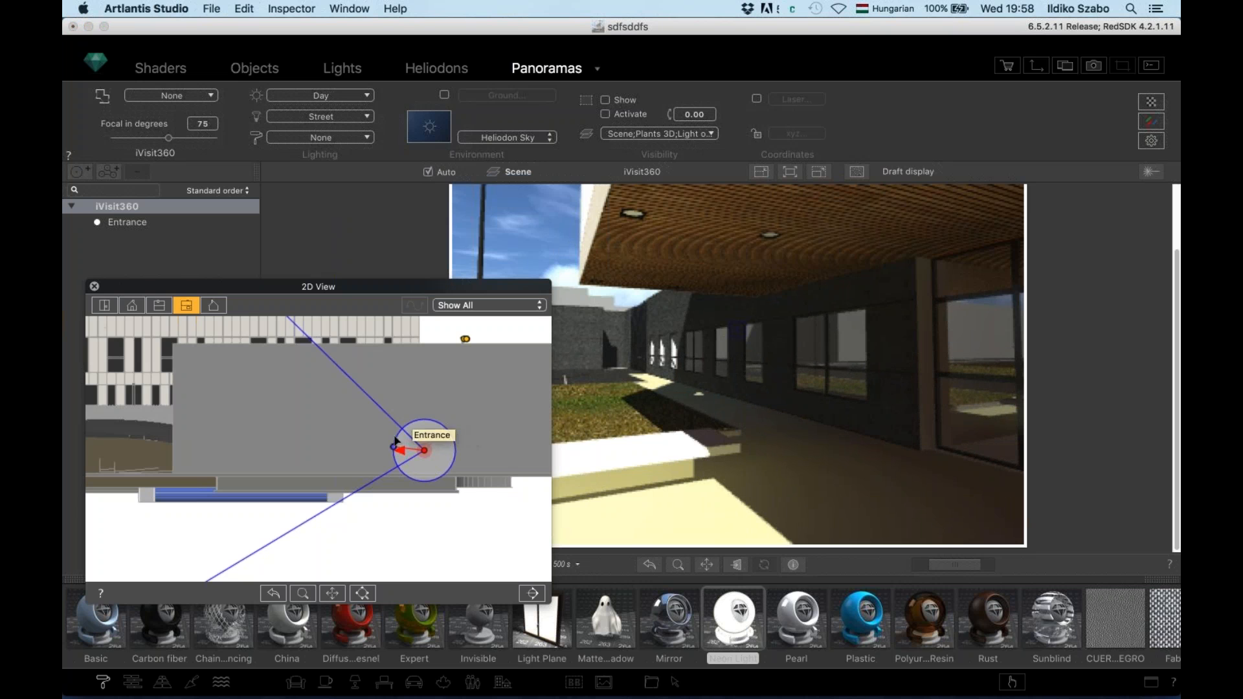
click(104, 305)
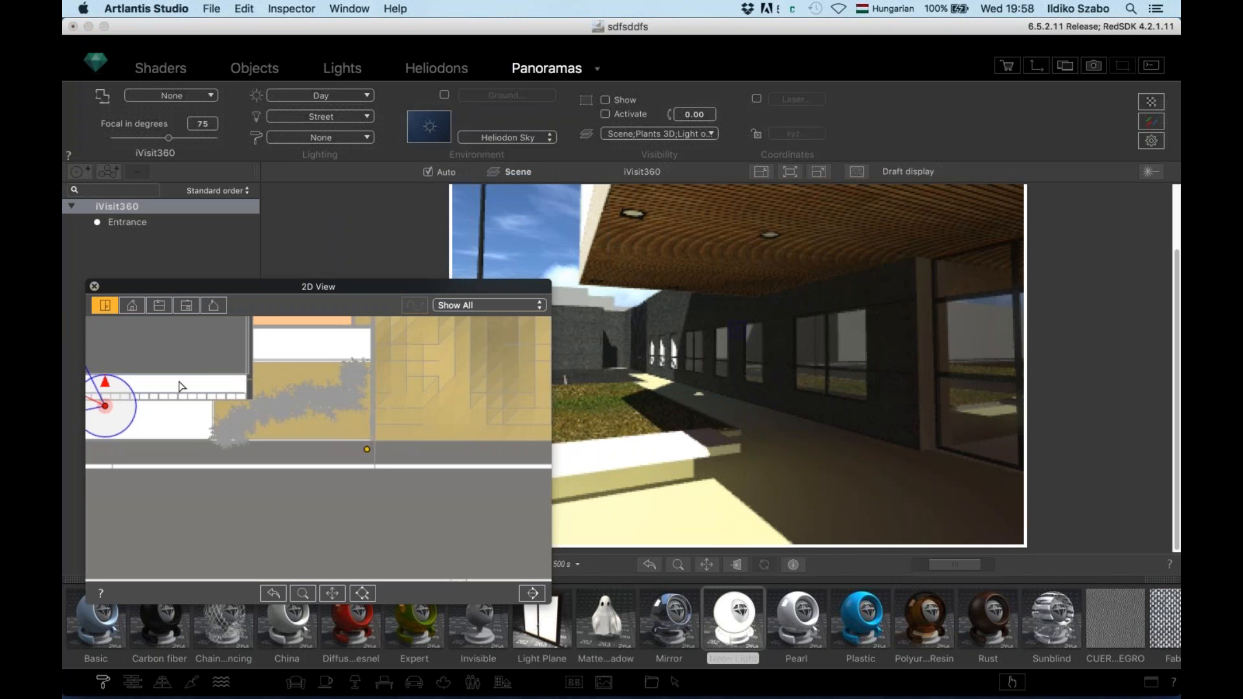
drag(113, 372, 325, 430)
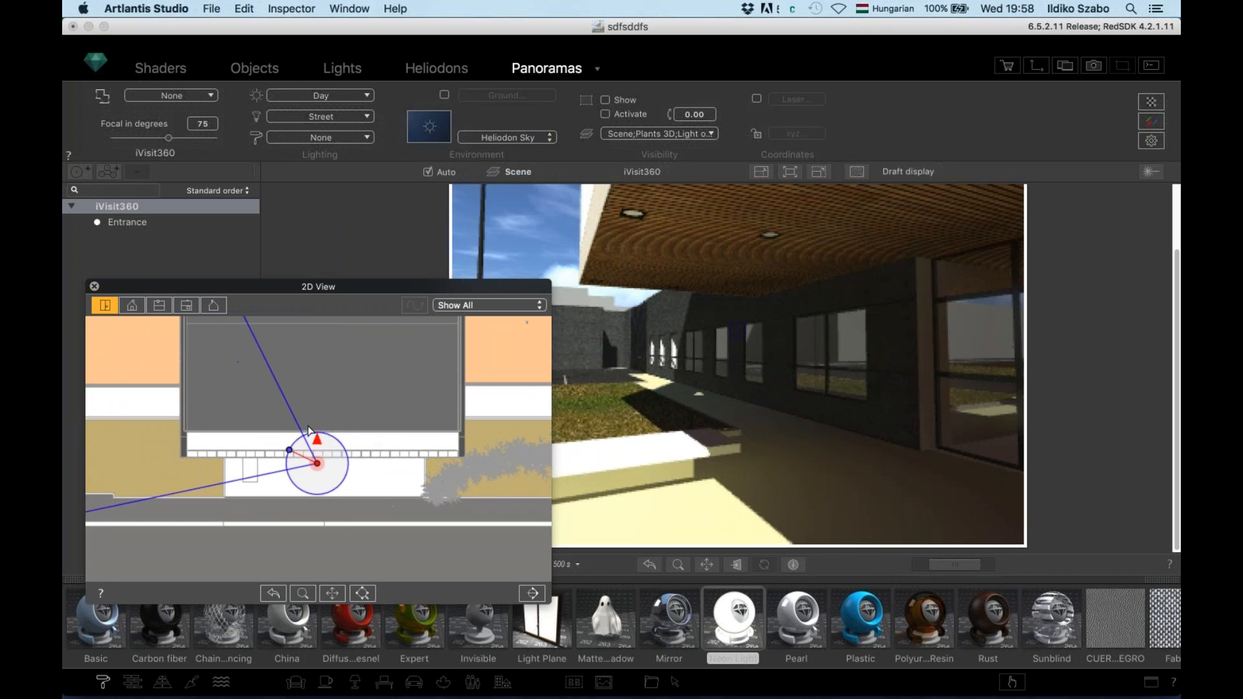
Duplicate Entrance as Entrance_1, rotate it, and re-aim Entrance toward the glazed facade
alt+drag(317, 462, 334, 398)
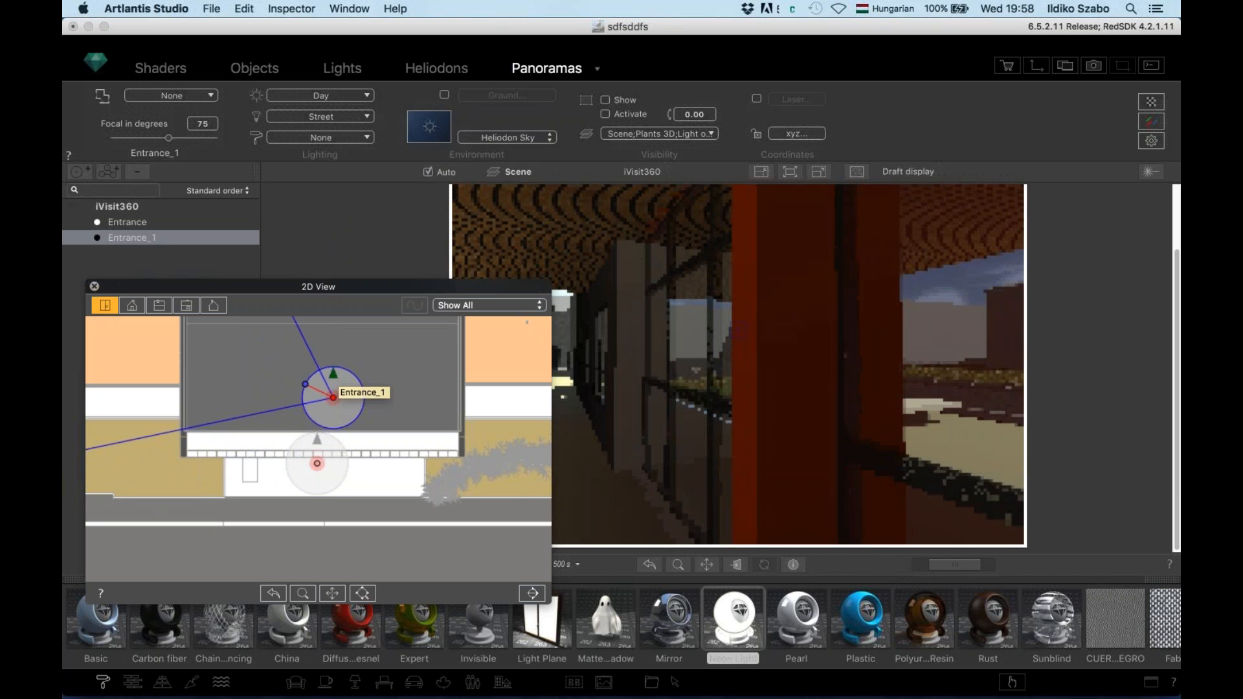
drag(305, 384, 330, 461)
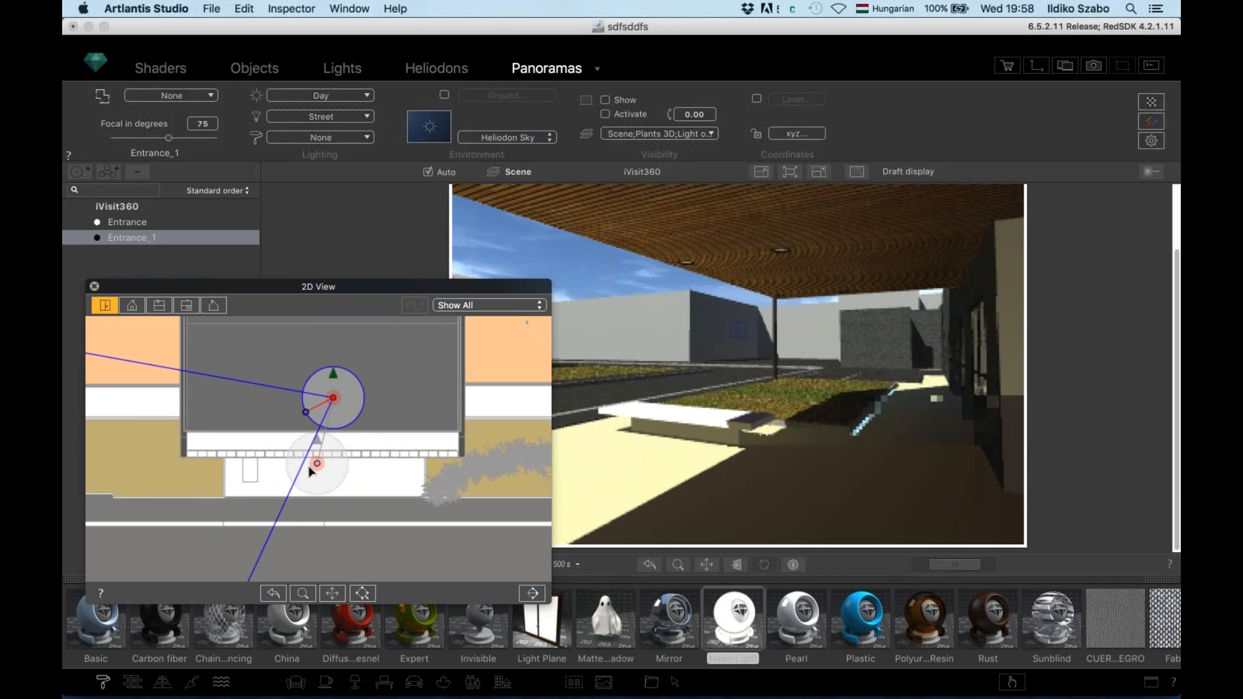
click(318, 465)
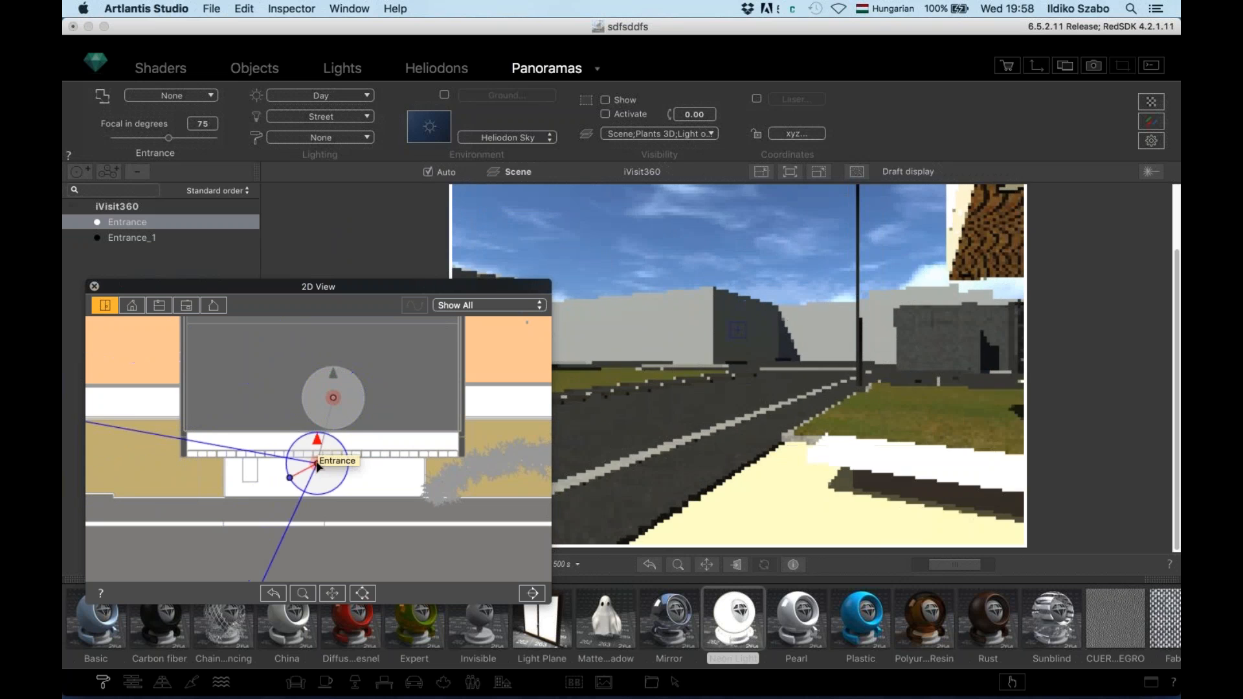
drag(291, 478, 328, 434)
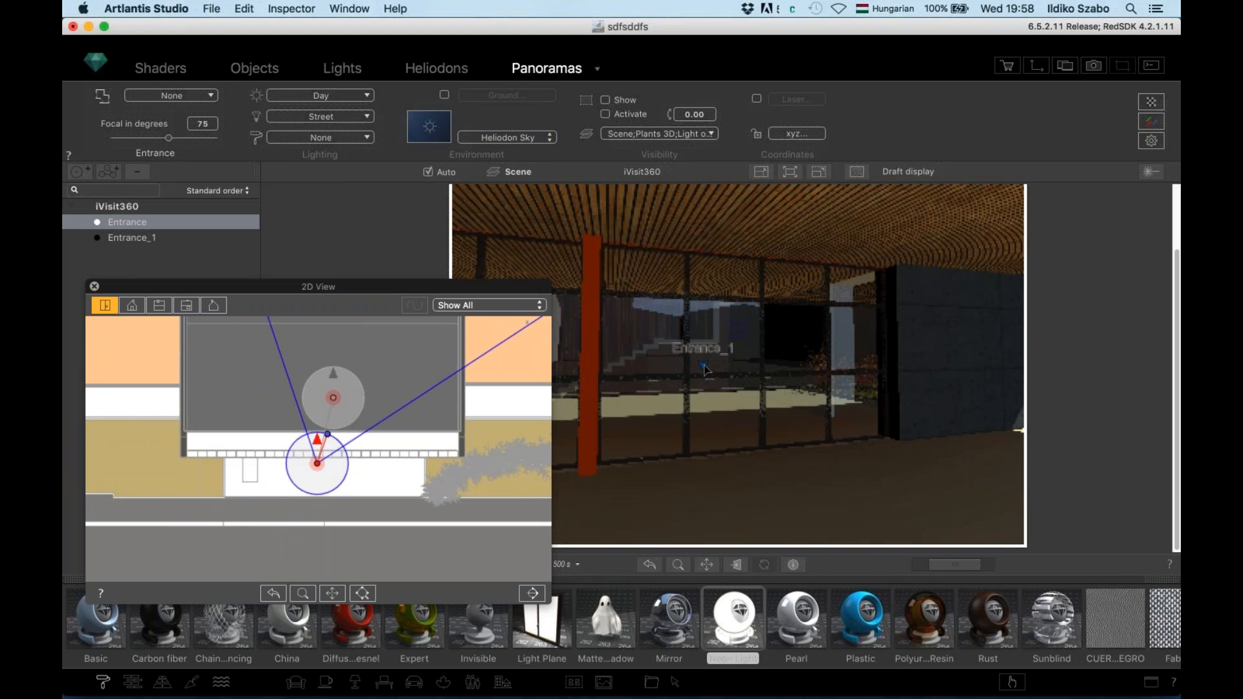
click(597, 69)
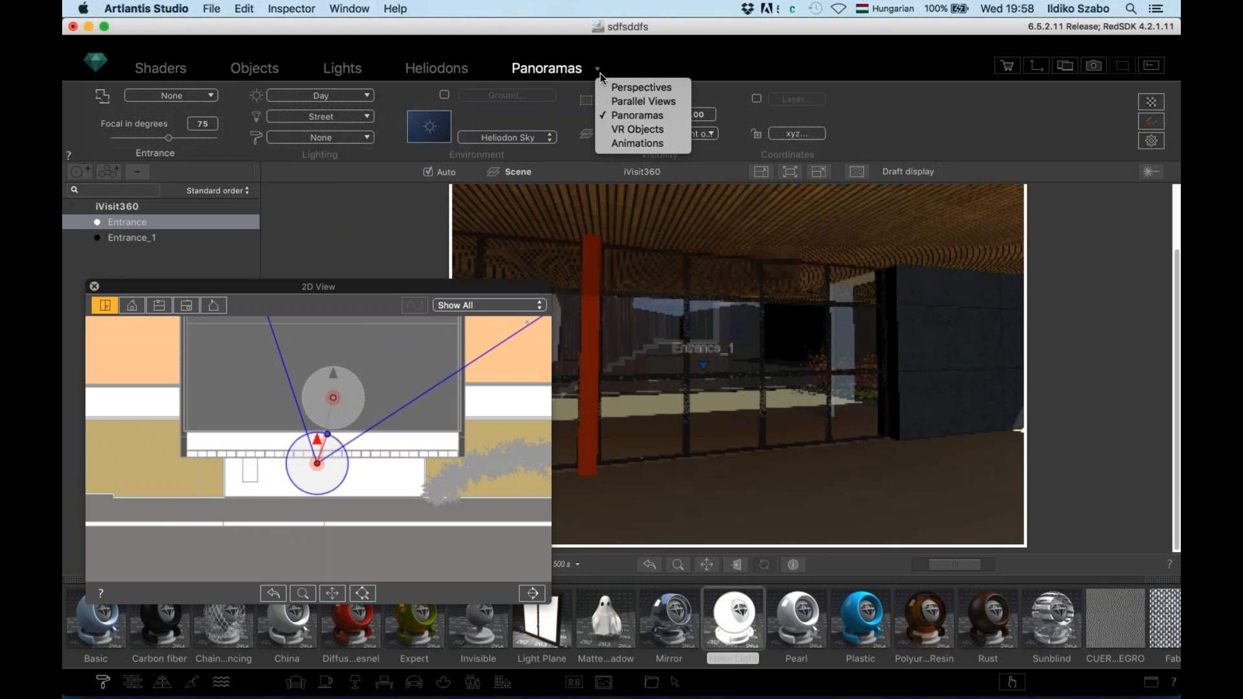
Show the 280-image VR object (40 H × 12 V) and orbit its camera around the building
click(614, 128)
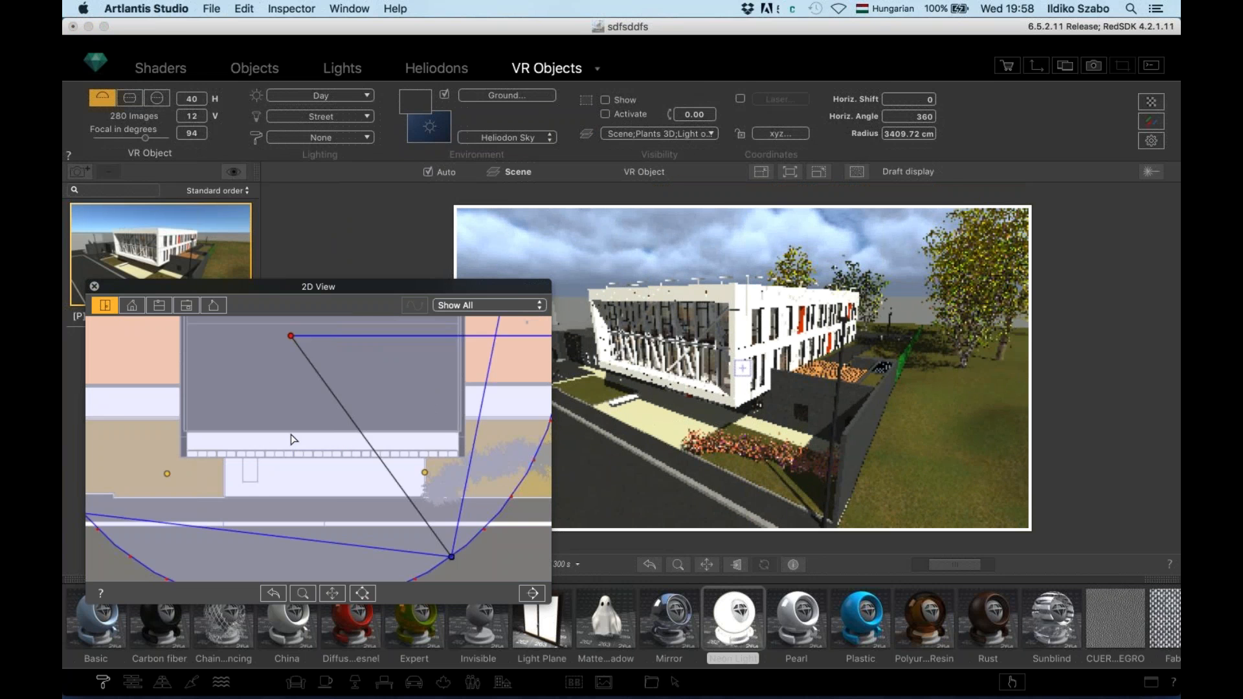
scroll(289, 439, down, 5)
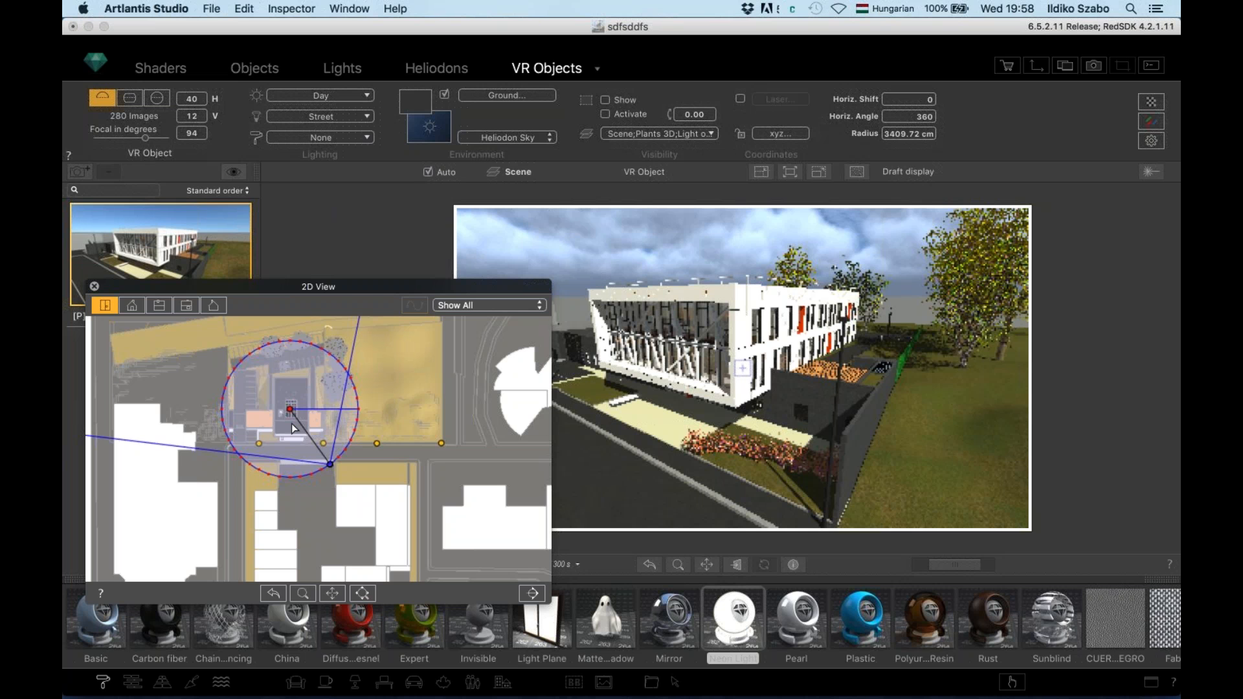
click(706, 361)
mouse_move(707, 361)
mouse_down()
mouse_move(813, 375)
mouse_move(716, 364)
mouse_up()
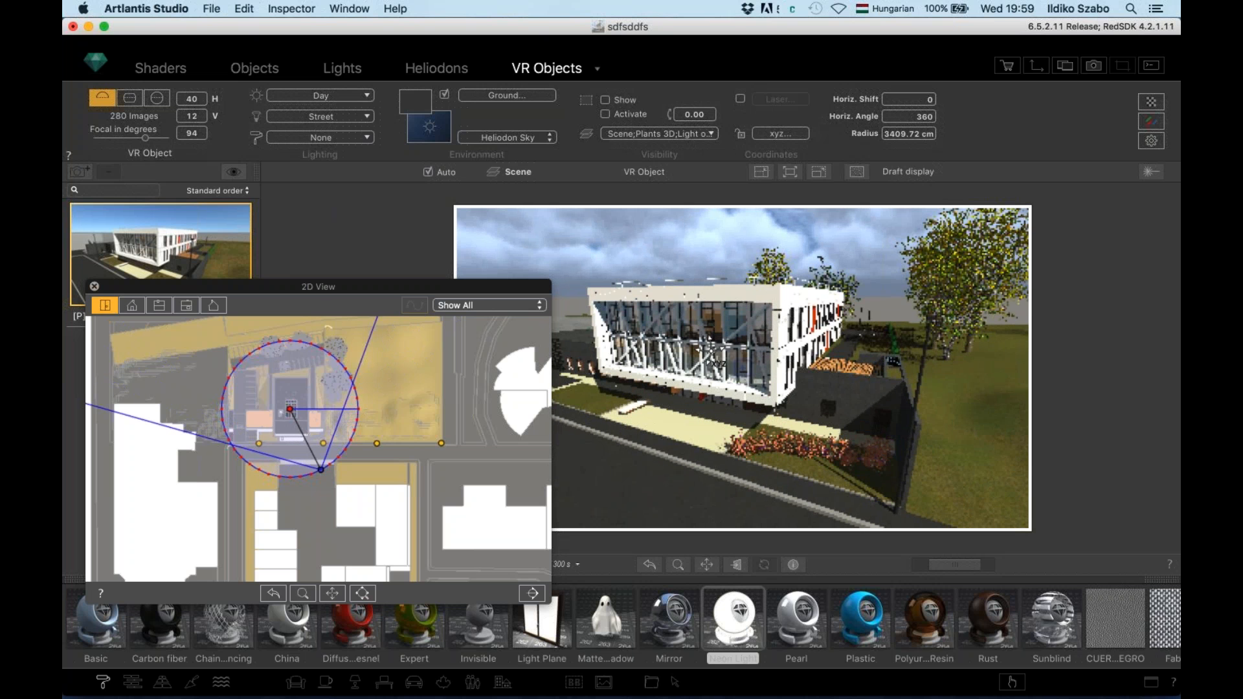
click(598, 70)
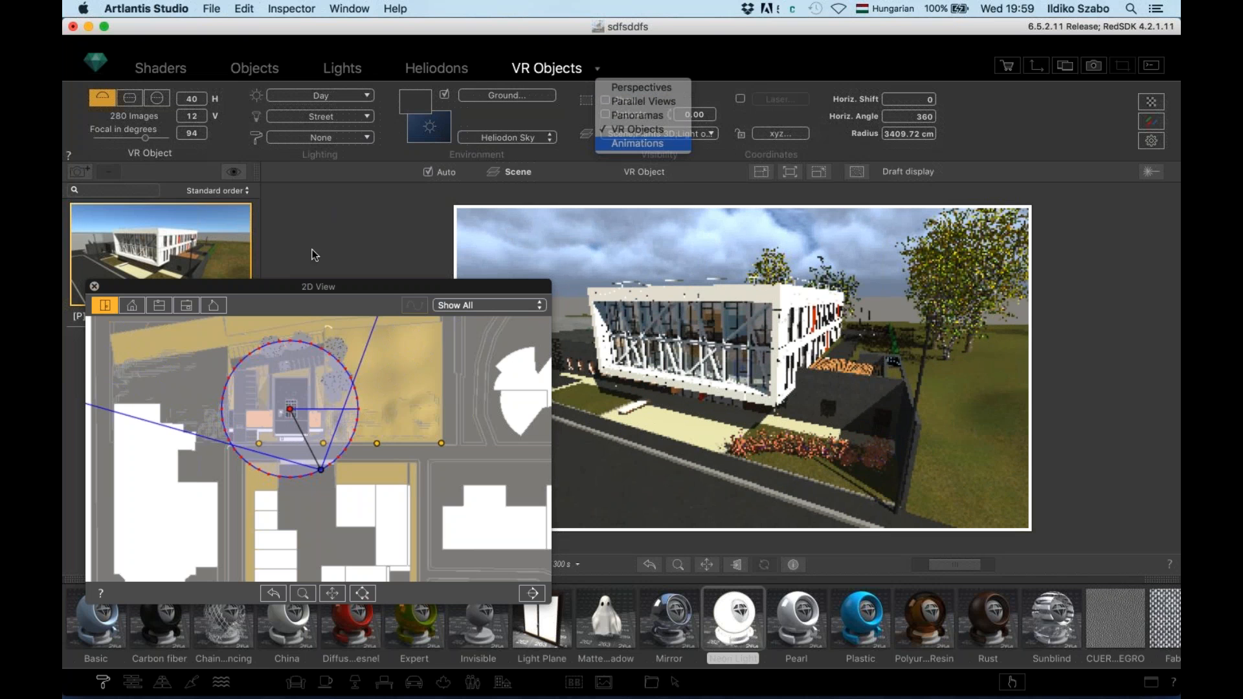
Show the 1920 x 1080, 251-frame Animation sequence, close the 2D View, and move to Chrome
click(607, 143)
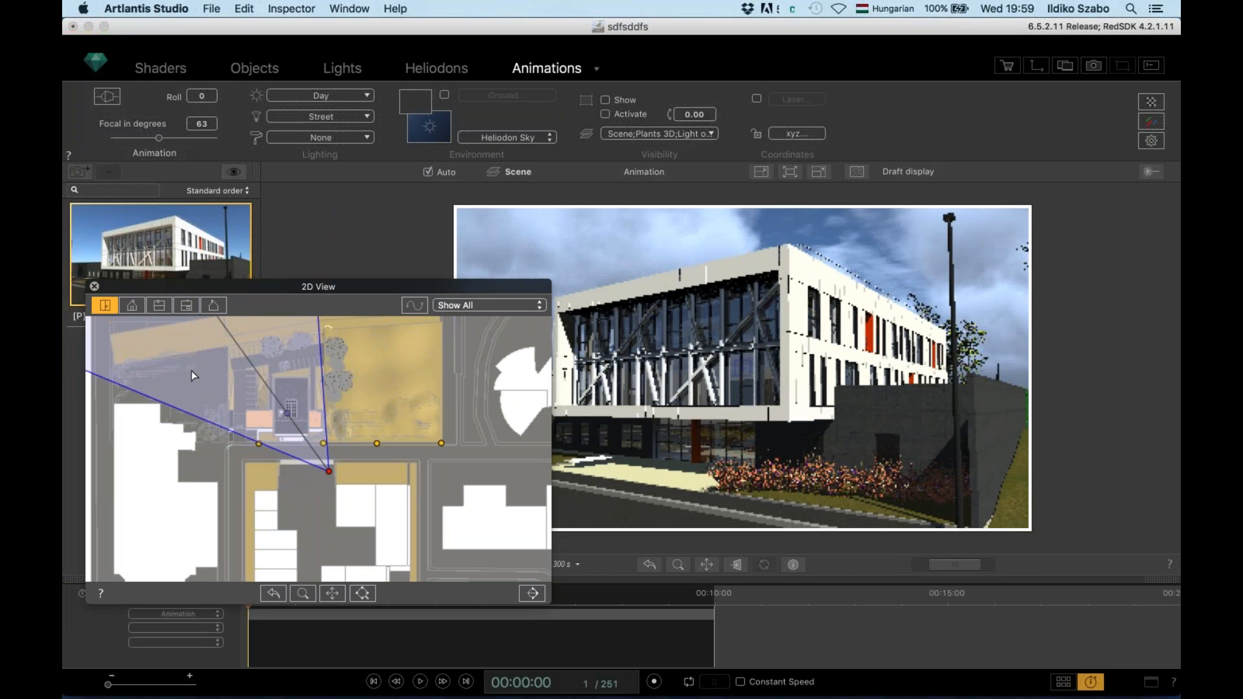
click(95, 287)
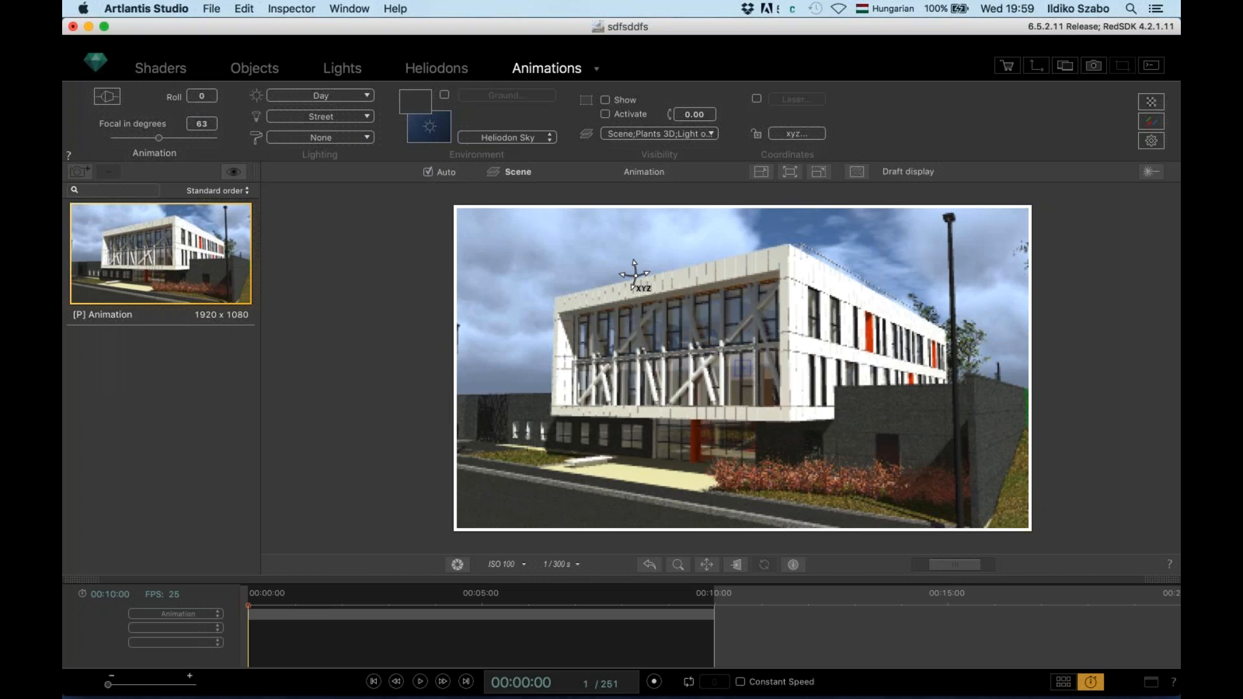
key(super+Tab)
key(super+Tab)
key(super+Tab)
key(super+Tab)
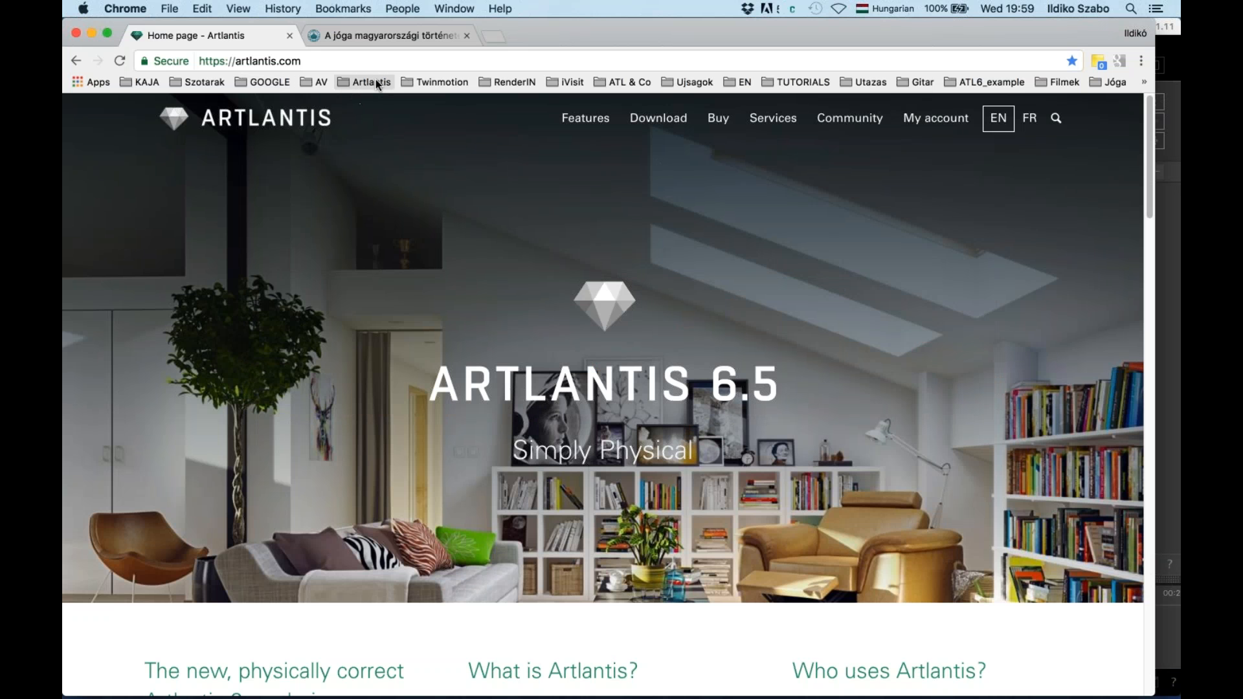
Open the Visitas Virtuais 360º bookmark from the ATL6_example bookmarks folder
click(372, 83)
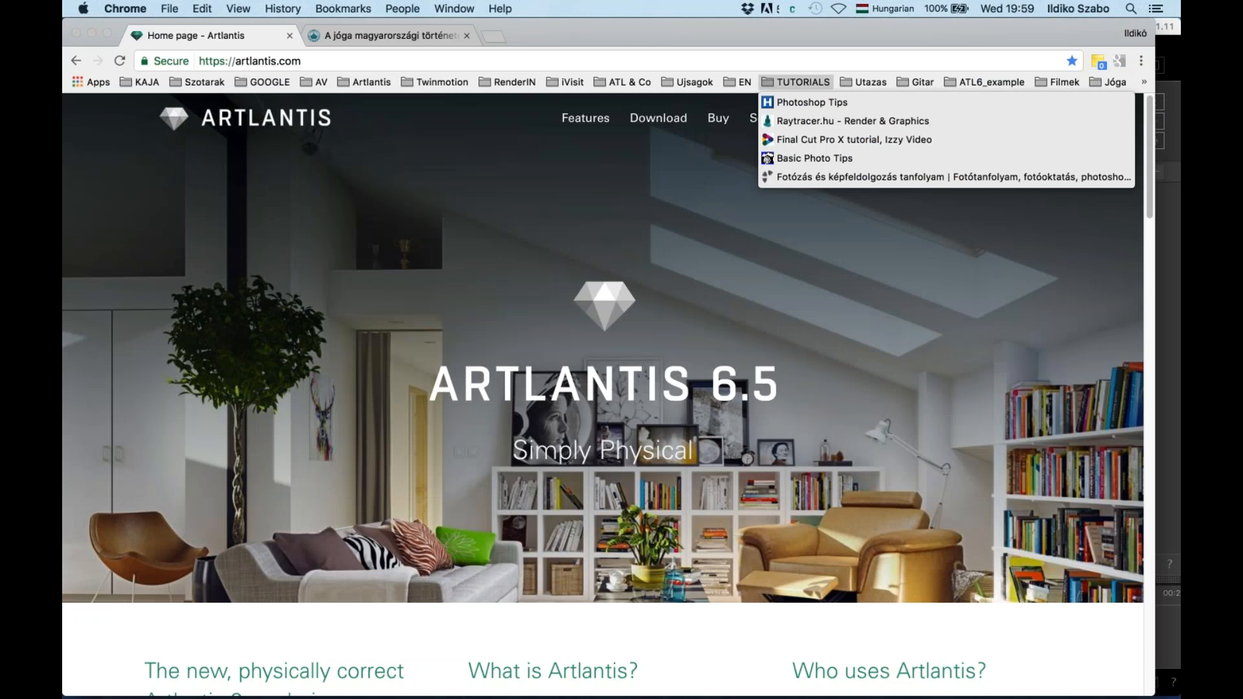
mouse_move(984, 82)
click(994, 103)
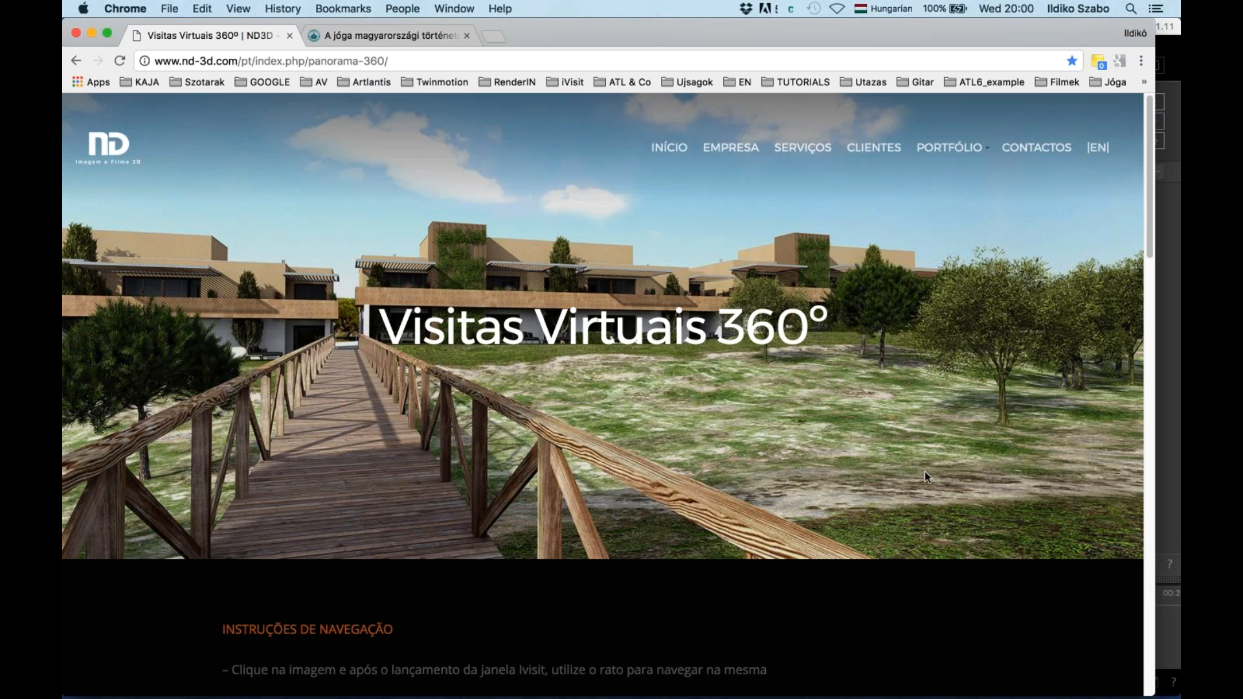
Scroll down to Edifício Residencial – Lapa and open its 360° panorama thumbnail
scroll(686, 370, down, 15)
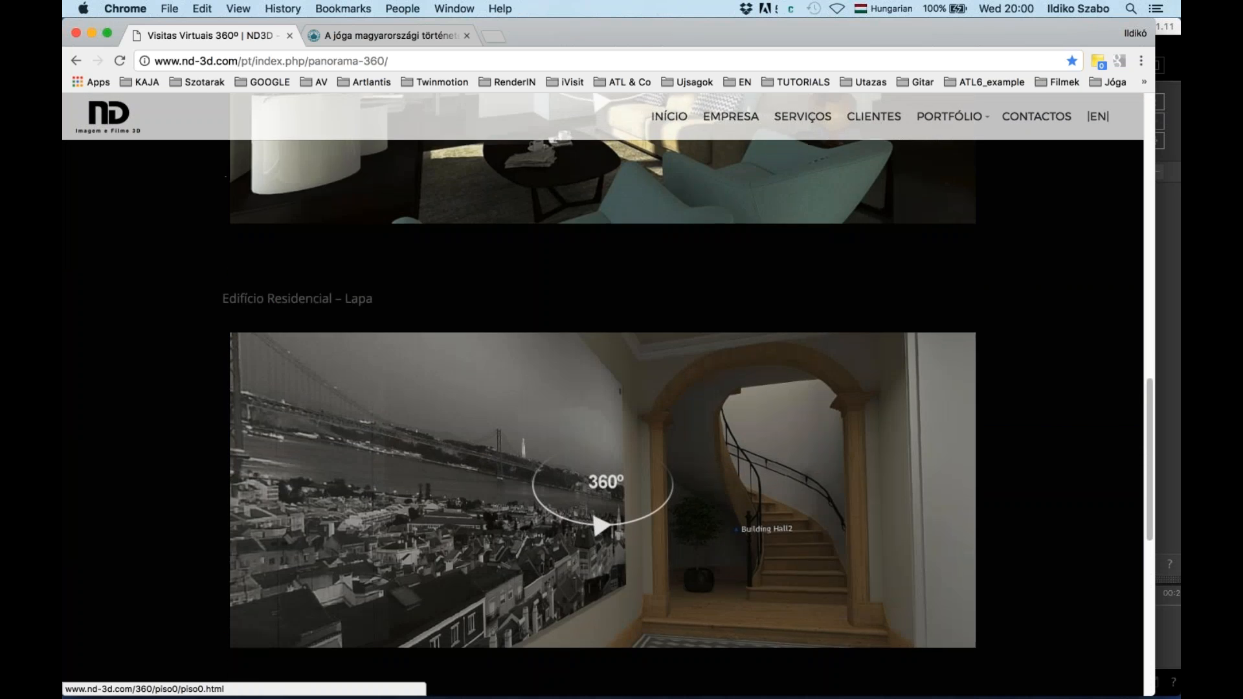
scroll(689, 374, down, 2)
scroll(691, 374, down, 1)
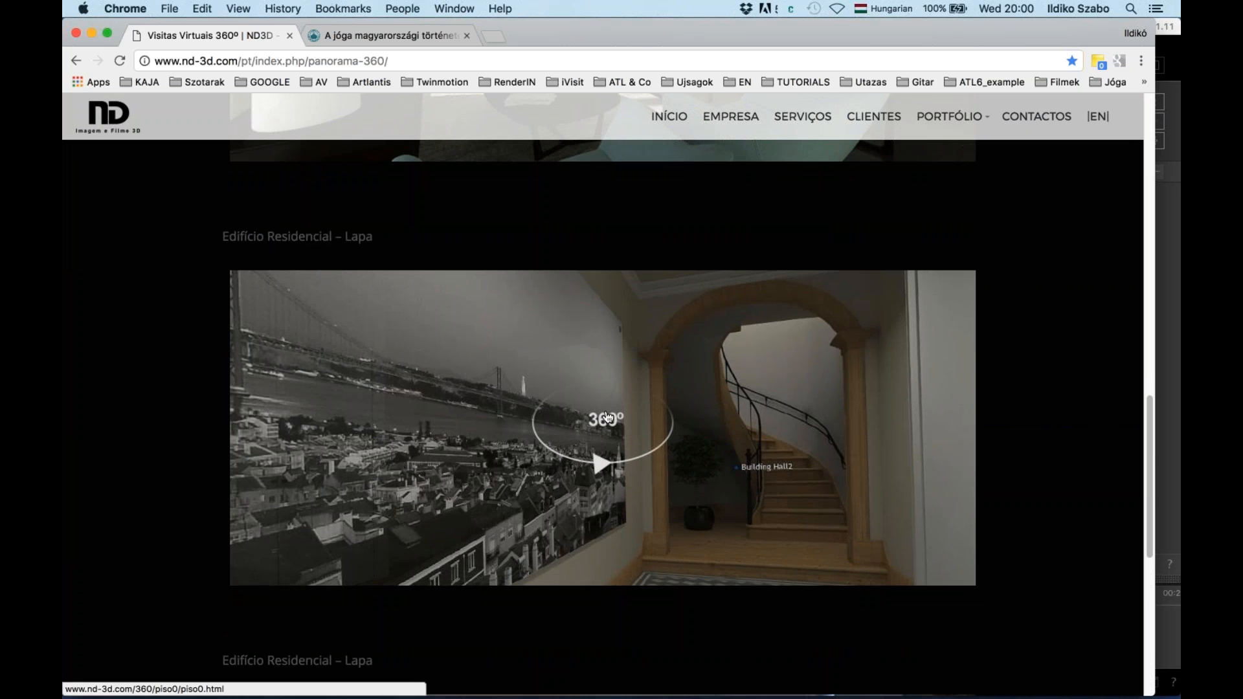
click(611, 416)
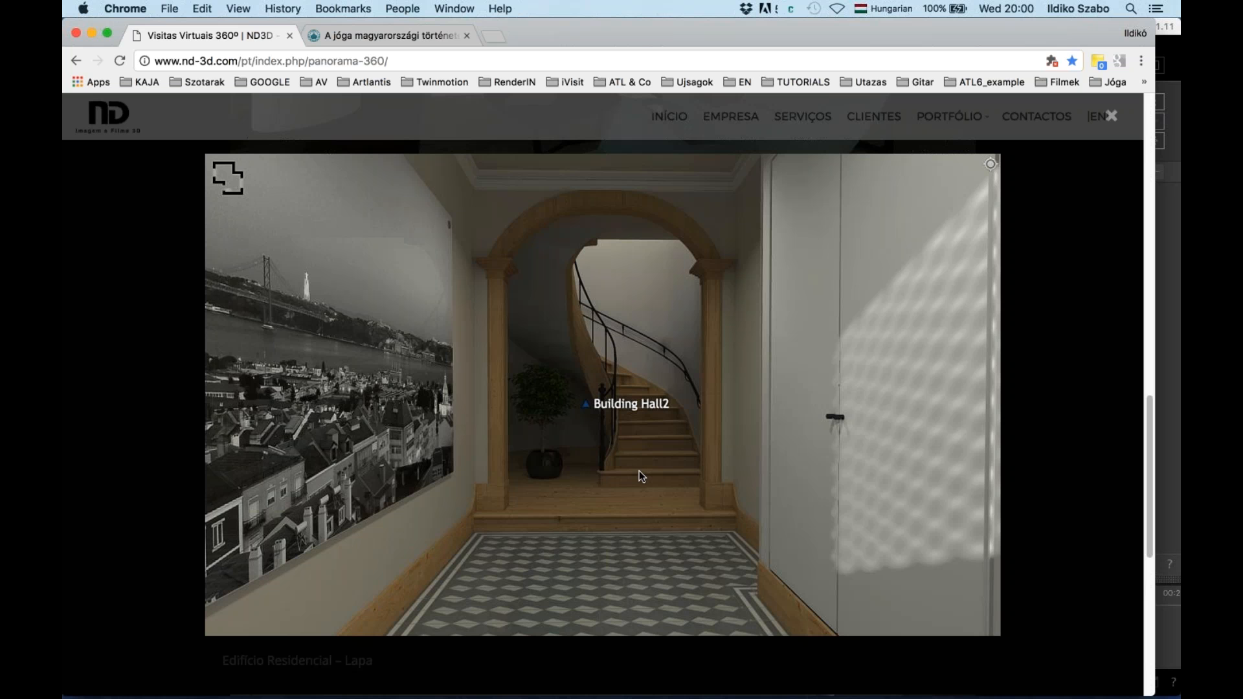
Move from Building Hall2 through Hall1 into the apartment hall, then show the floor plan
drag(640, 442, 600, 477)
click(600, 478)
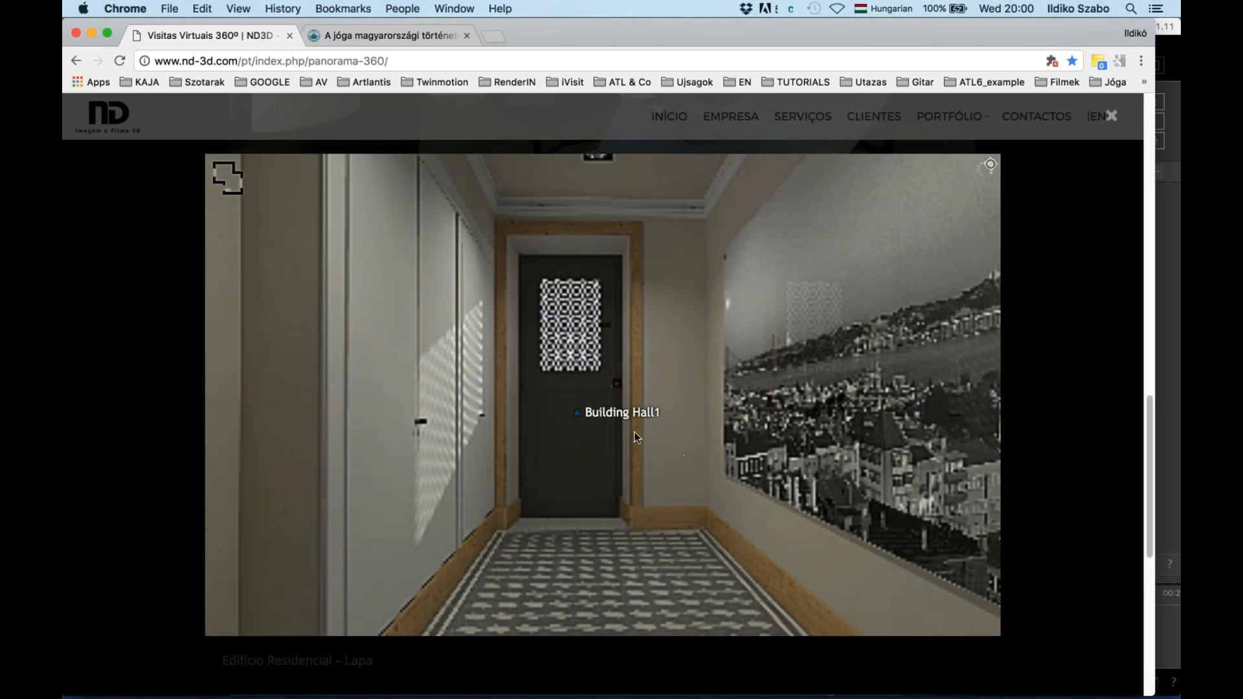
drag(667, 453, 706, 456)
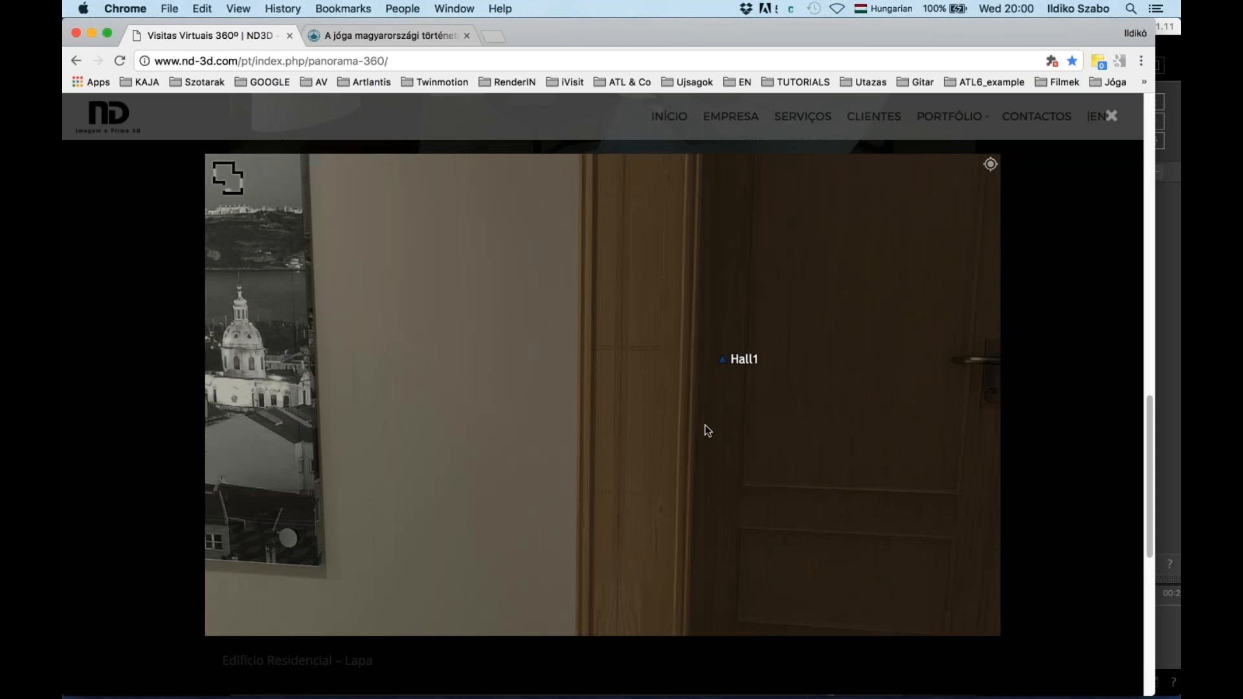
click(745, 366)
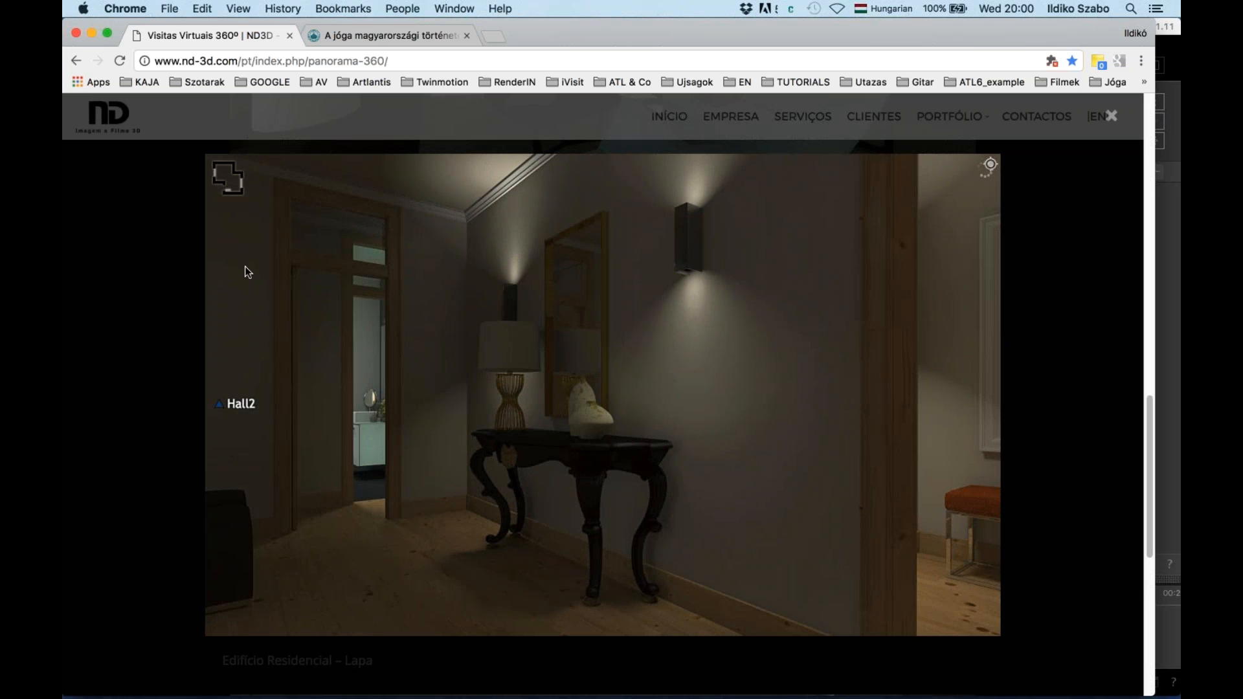
click(227, 185)
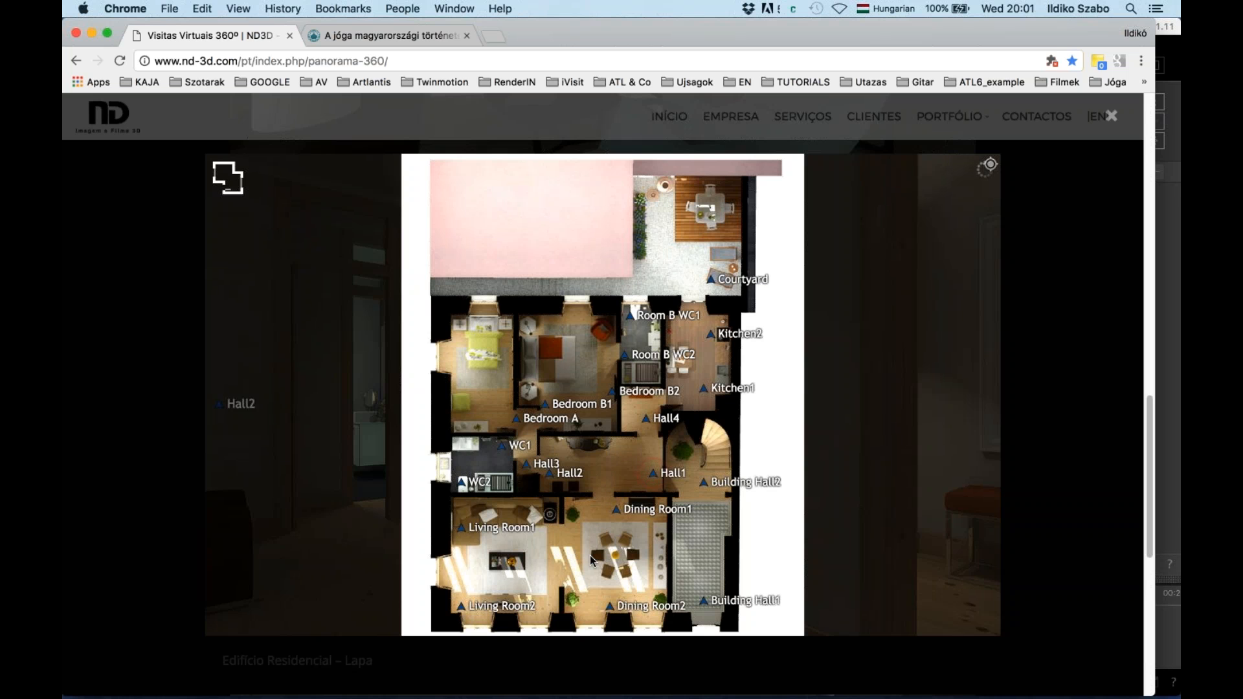
Jump to Living Room1 from the floor plan and turn the view toward the TV
click(505, 529)
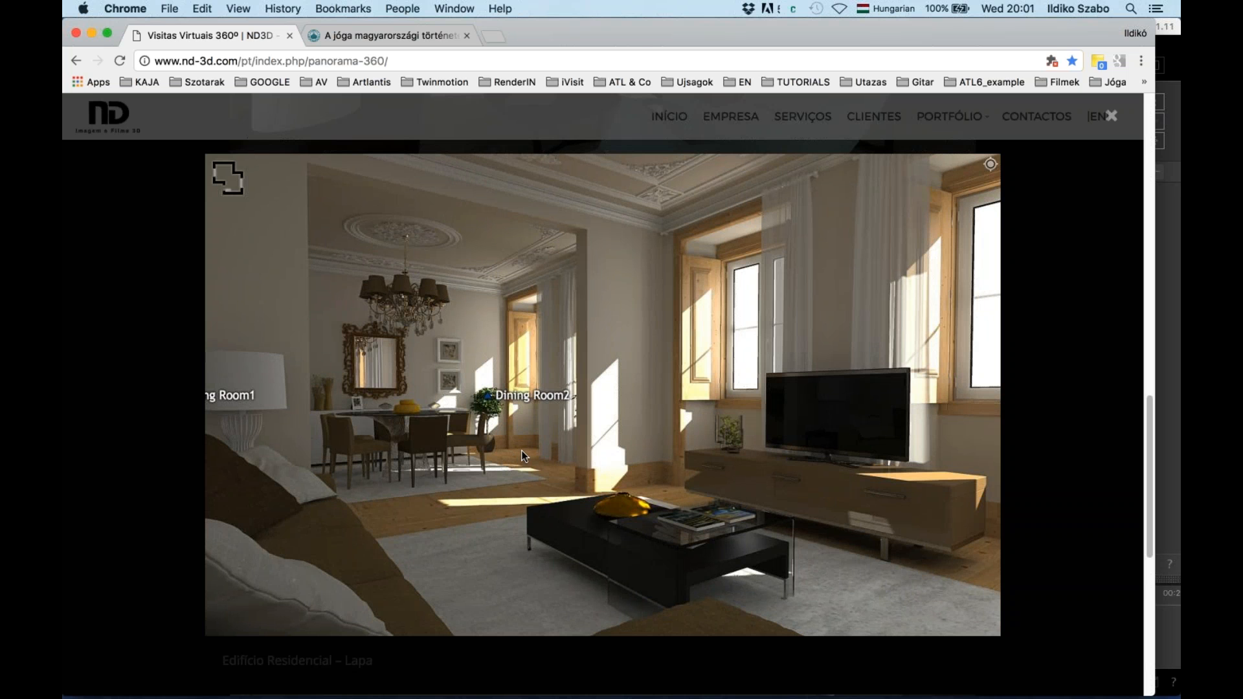
drag(529, 450, 489, 447)
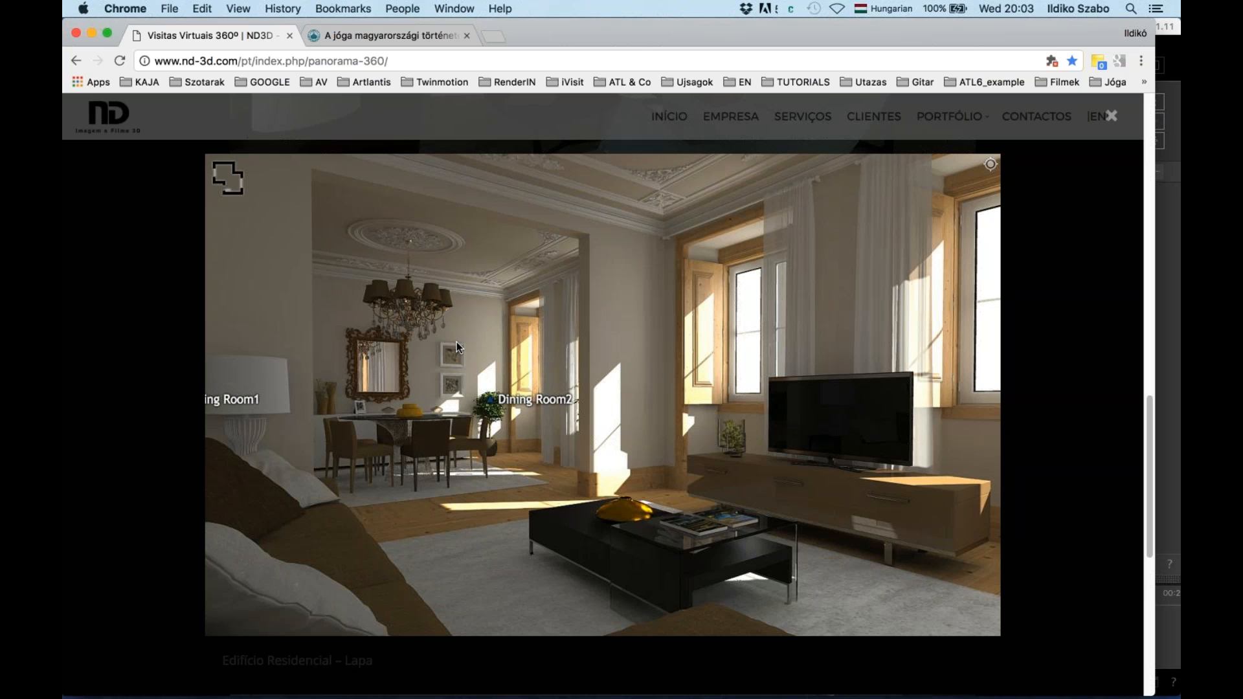
key(super+Tab)
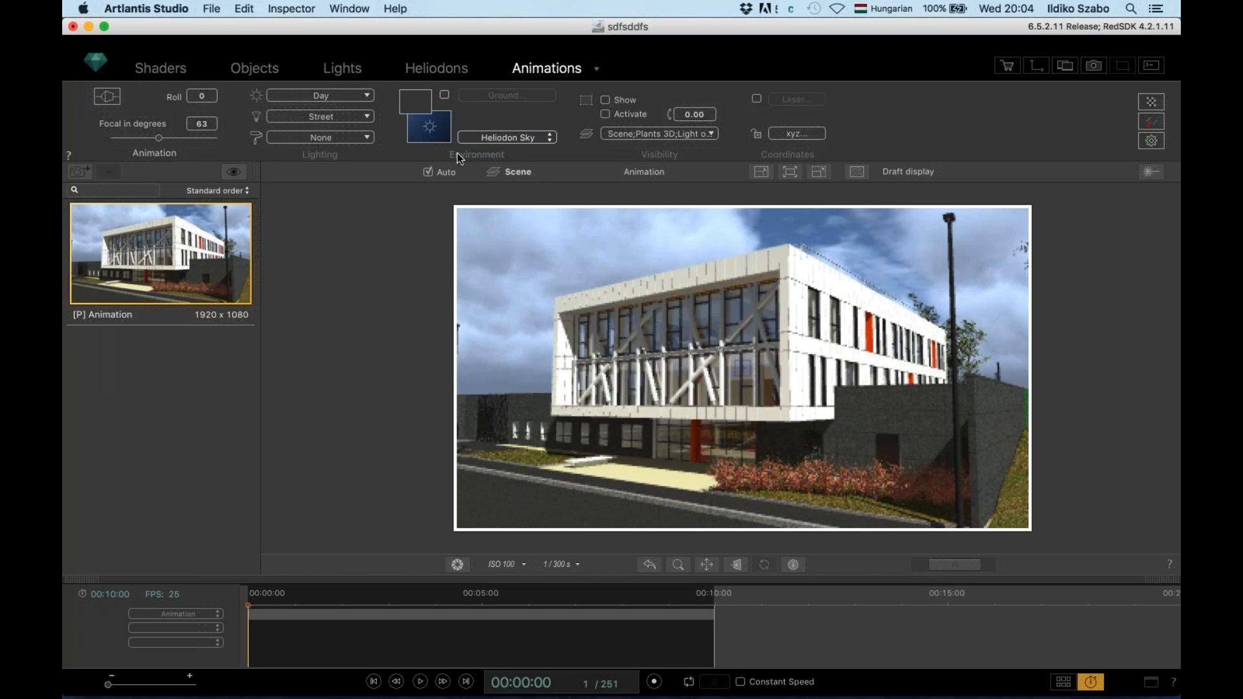
click(596, 69)
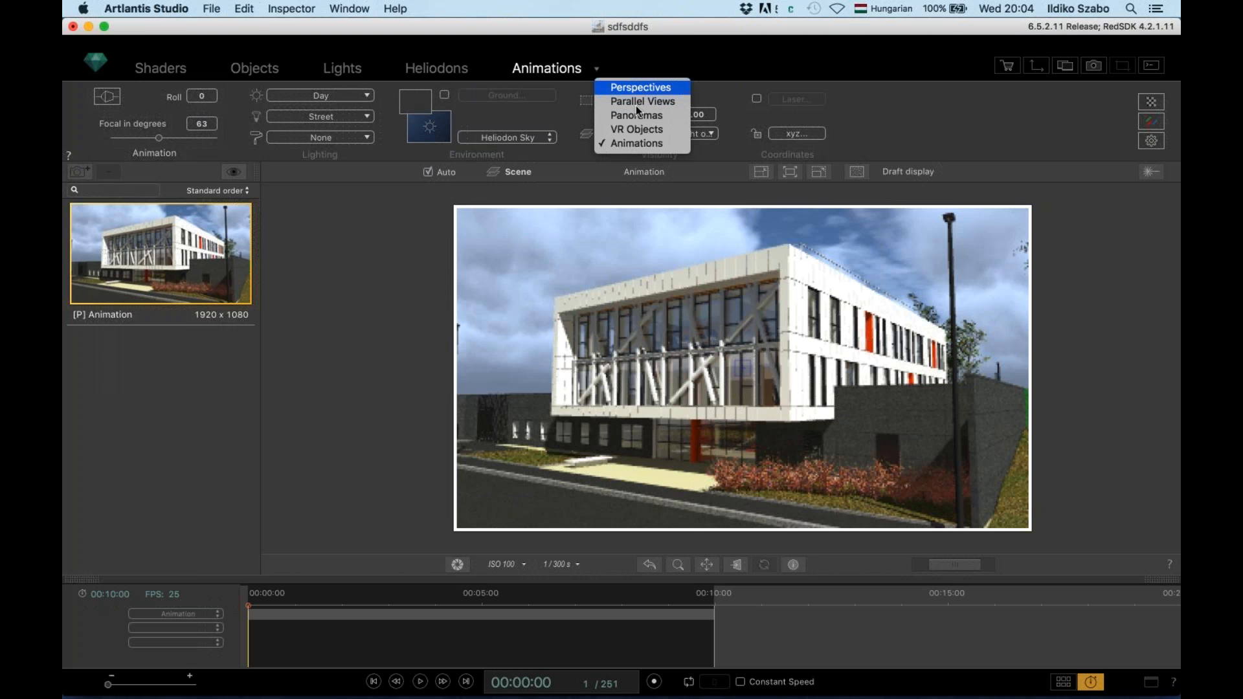
click(640, 142)
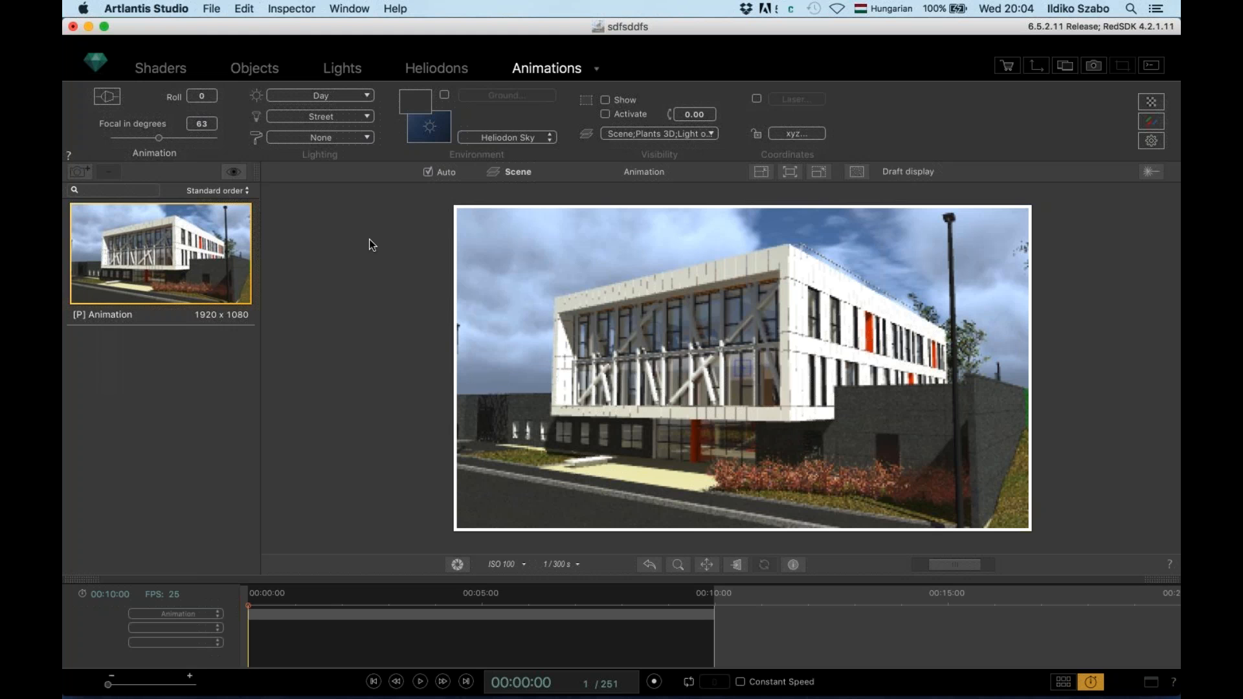
key(super+Tab)
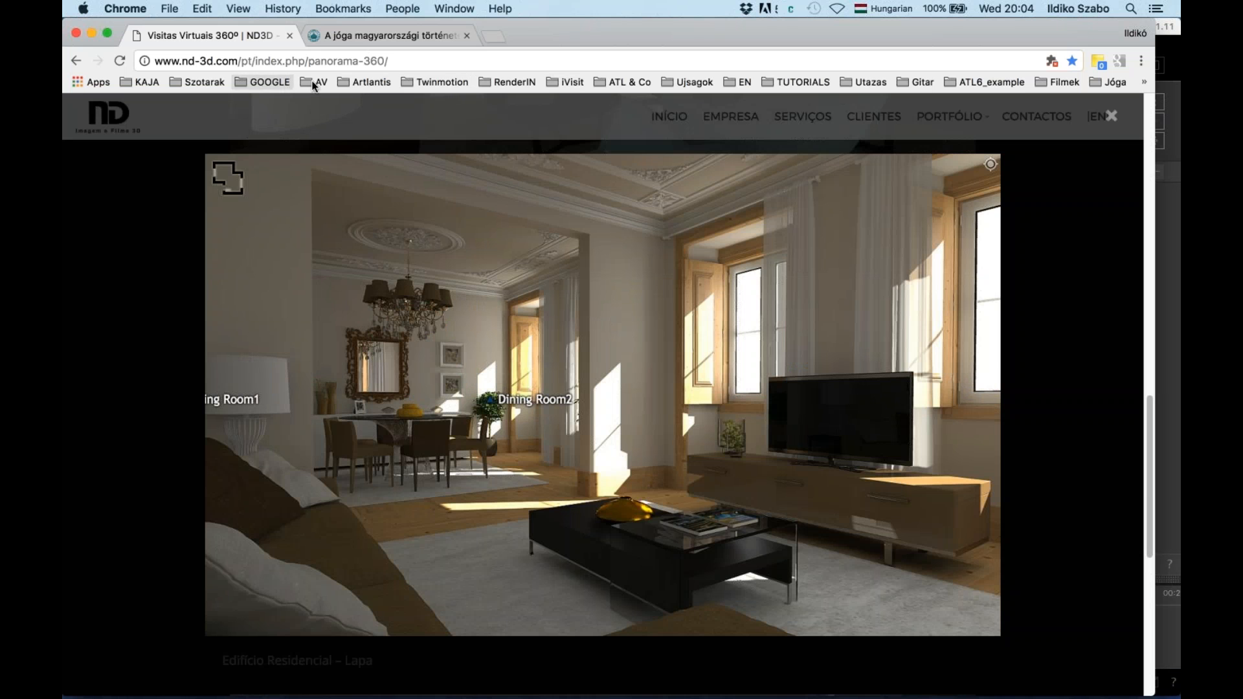
From the Artlantis bookmarks, go to Artlantis EN – Simply physical, then Services, and scroll to the Tutorials and Online Training cards
click(363, 83)
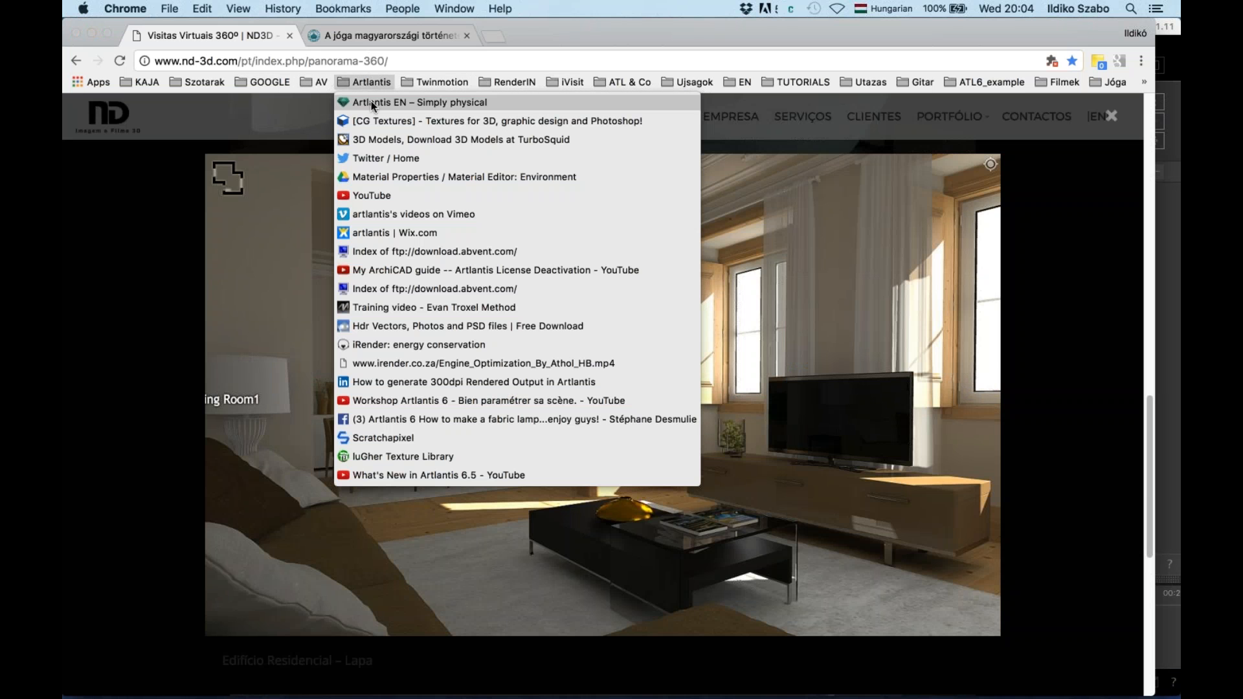
click(364, 103)
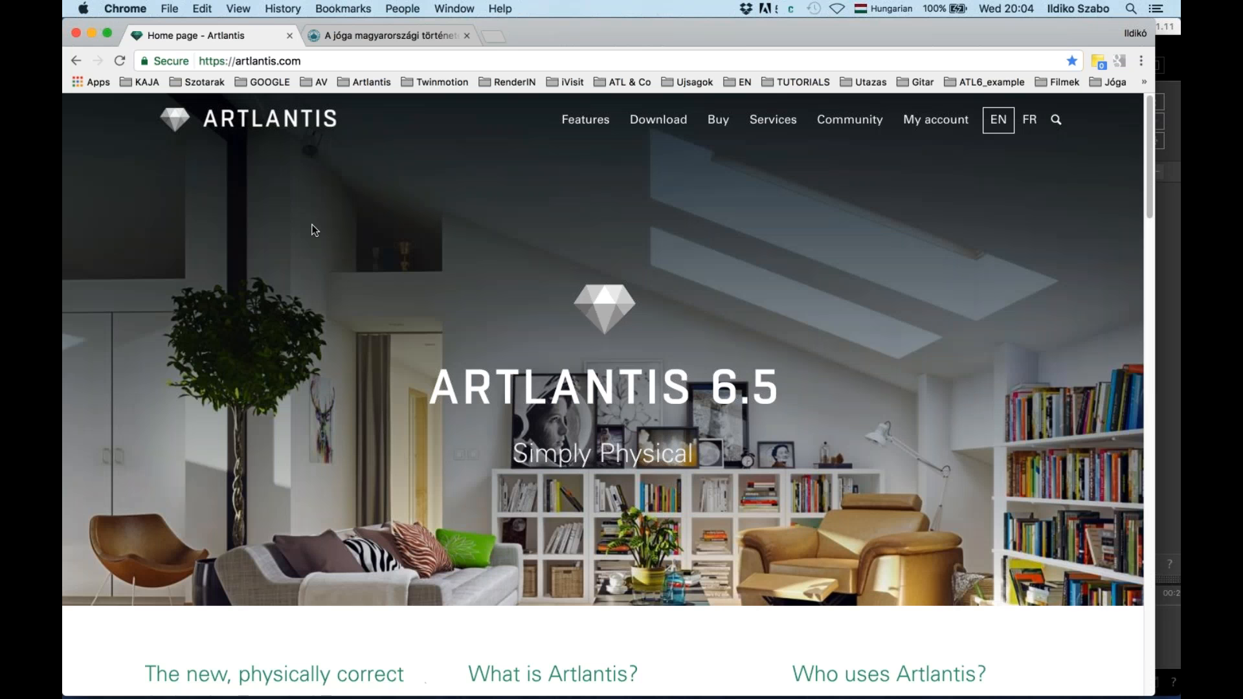
click(763, 123)
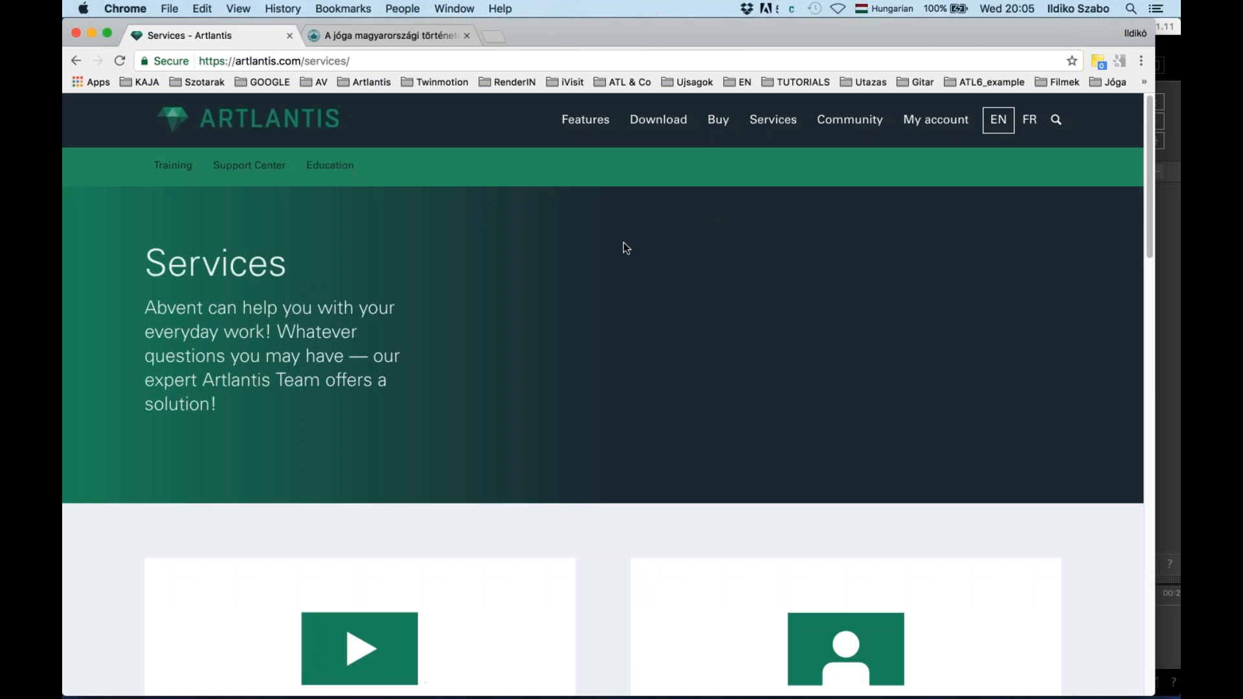
scroll(563, 303, down, 4)
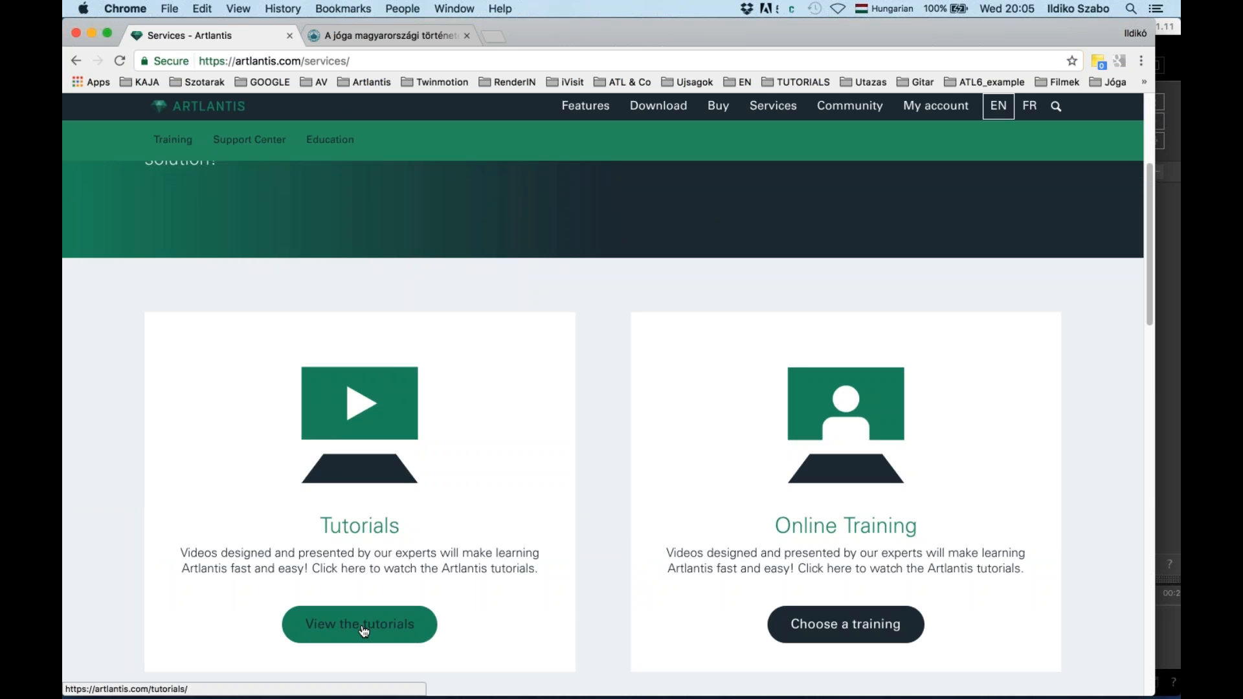
click(365, 631)
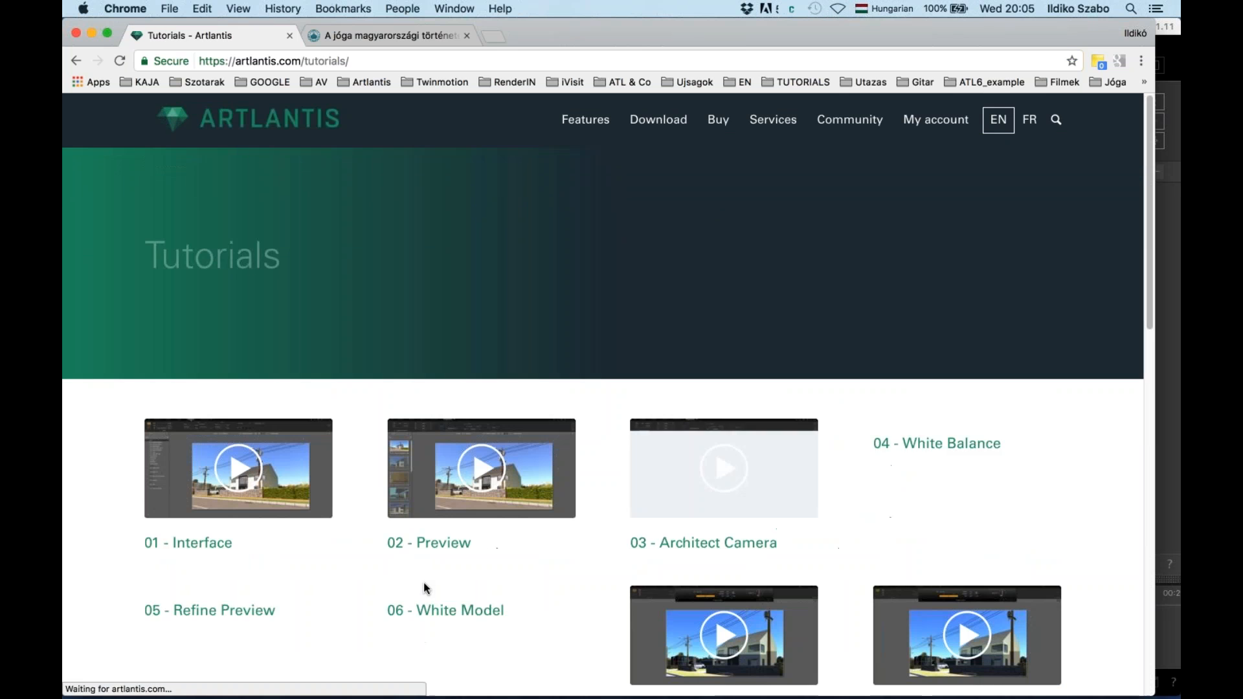
scroll(460, 589, down, 3)
scroll(461, 590, down, 5)
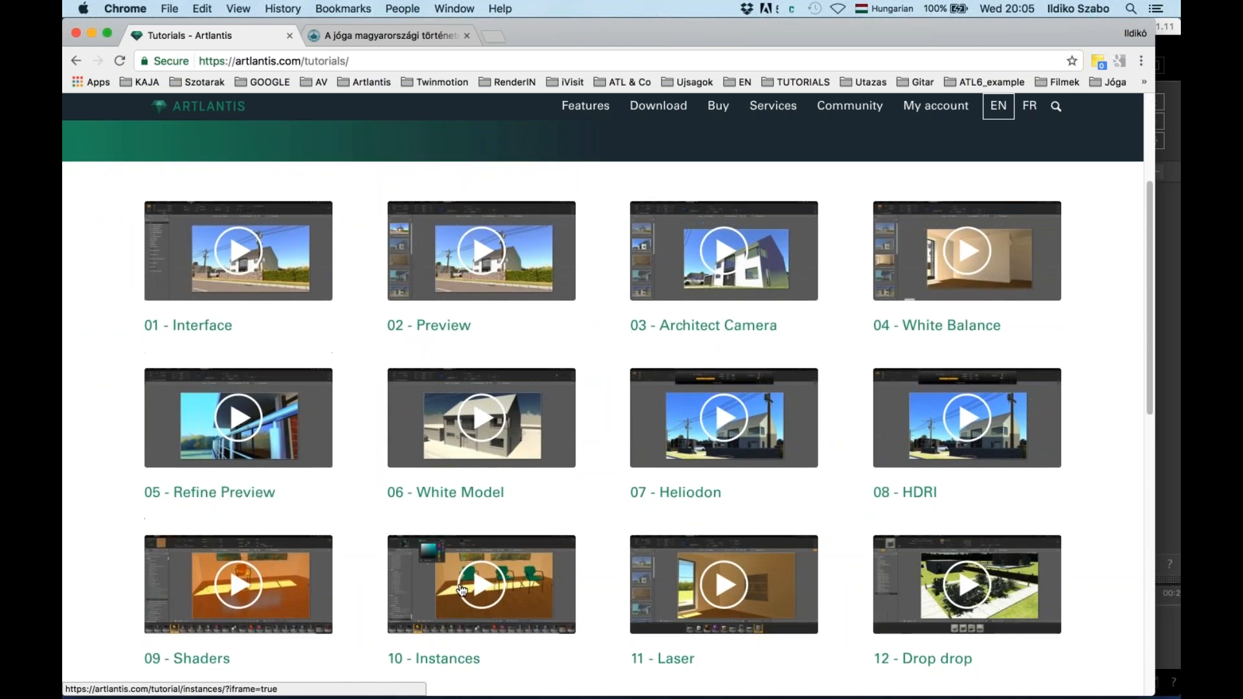
scroll(462, 590, down, 6)
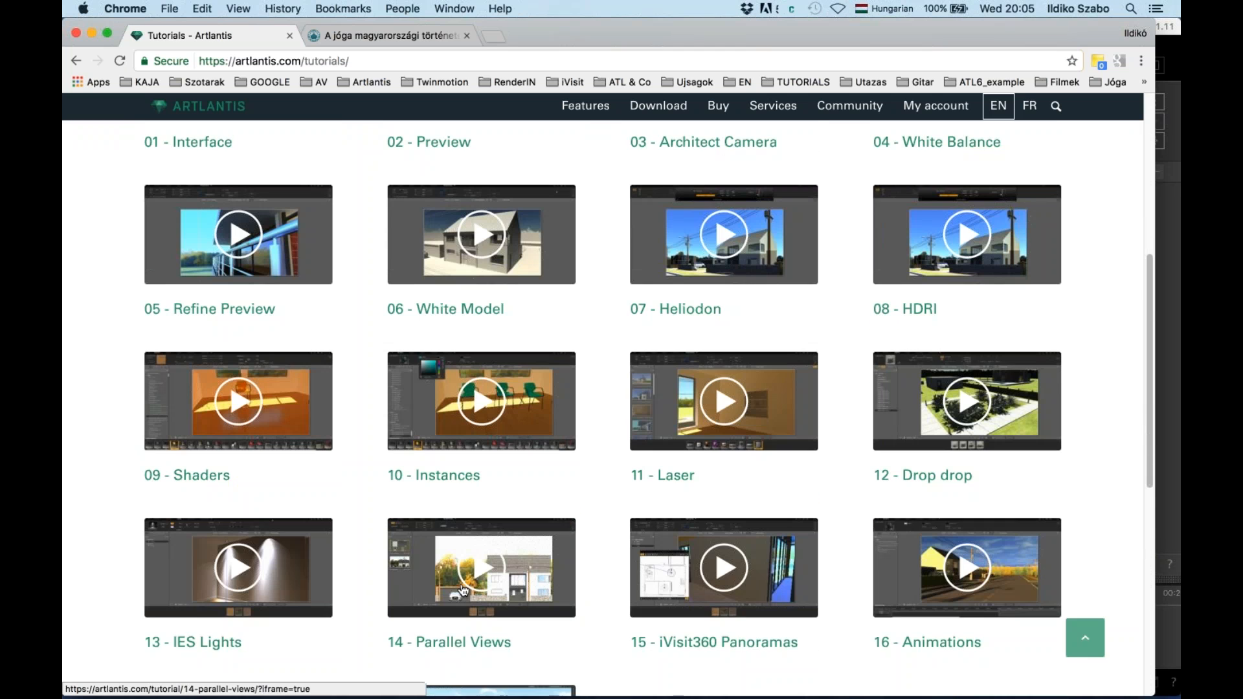
scroll(463, 589, down, 2)
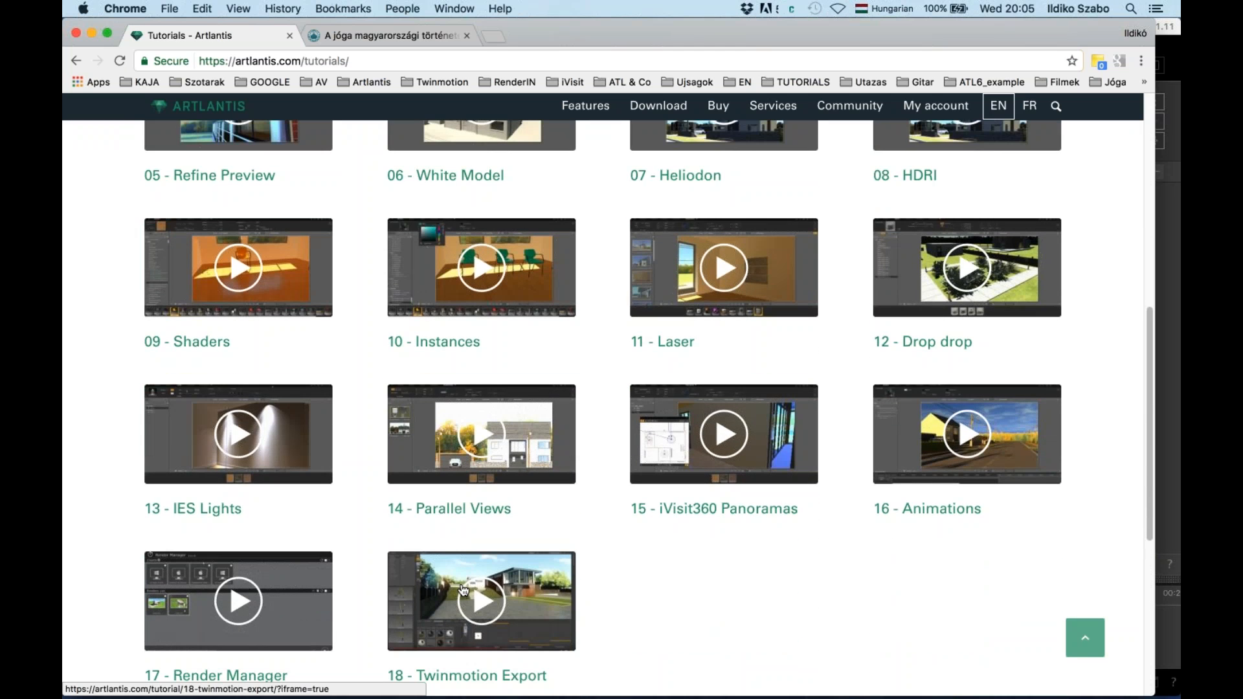
scroll(464, 590, up, 15)
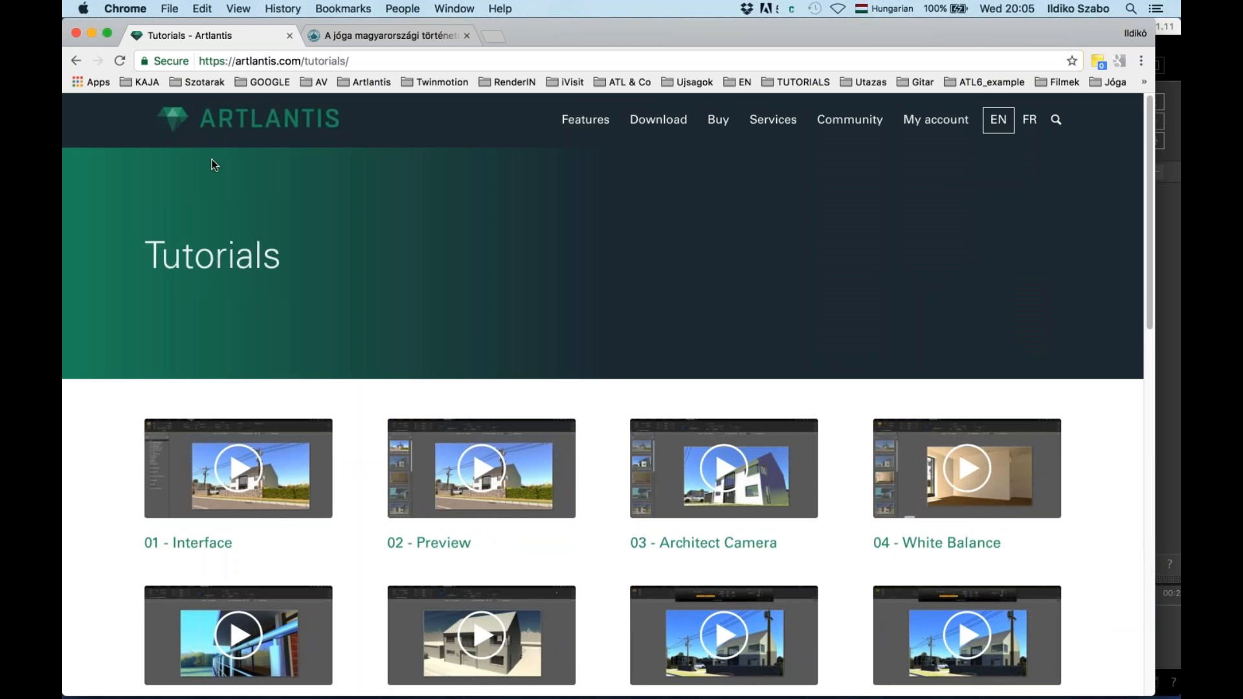
click(78, 60)
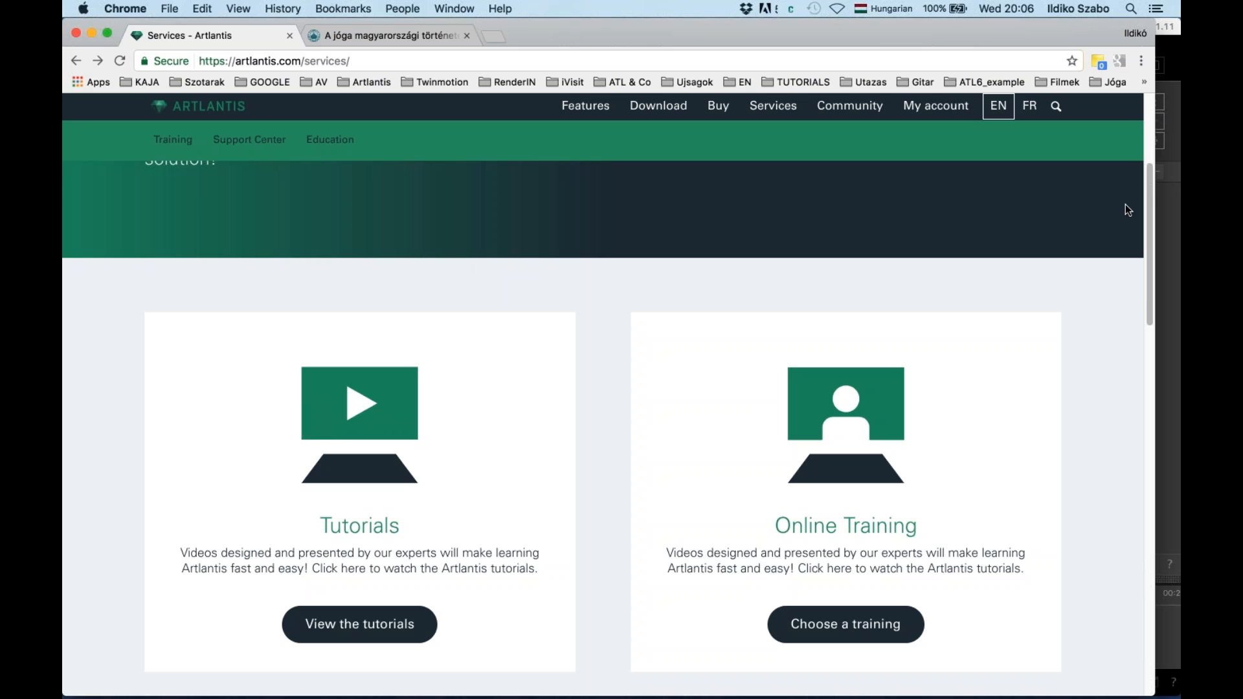
Bring the dark application window to the right of Chrome back into focus
click(1174, 189)
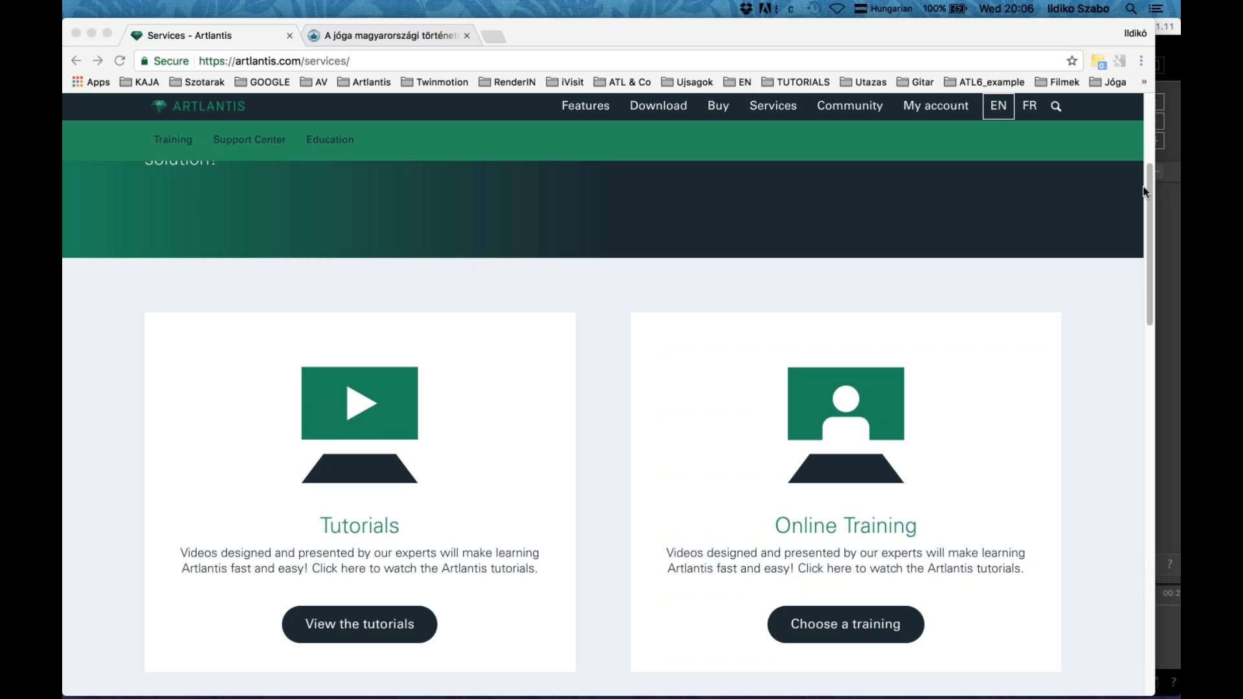